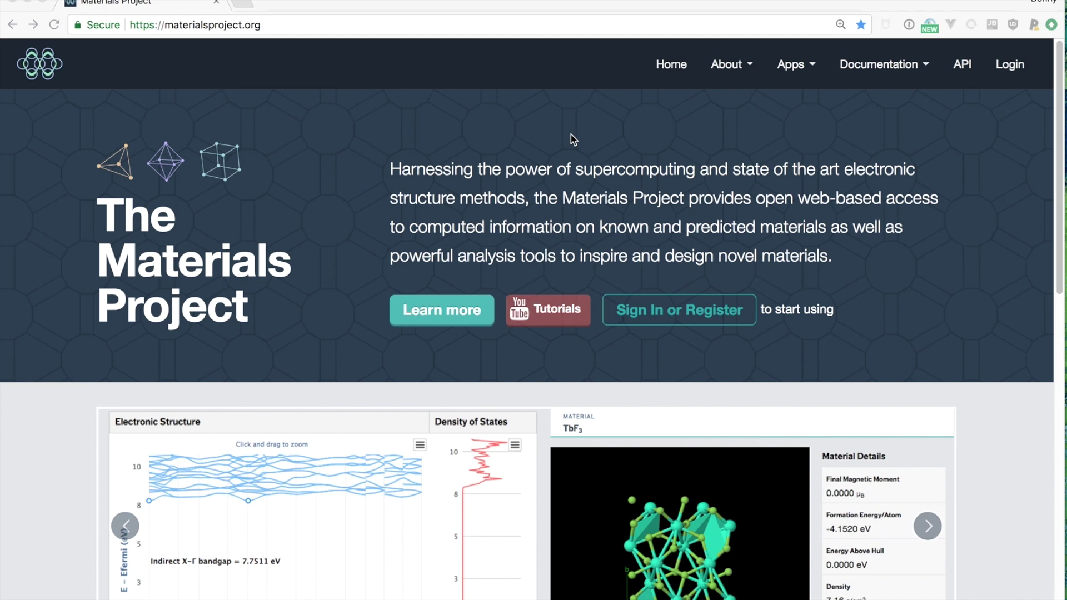
Sign in to the Materials Project with the institutional Google account.
{"action": "left_click", "coordinate": [571, 134]}
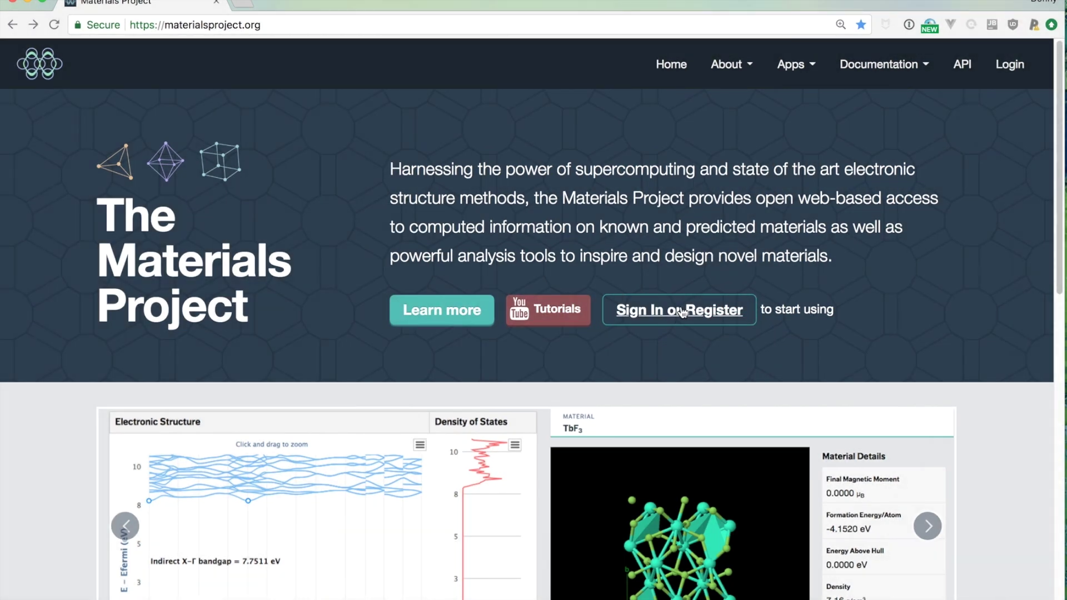
{"action": "left_click", "coordinate": [682, 313]}
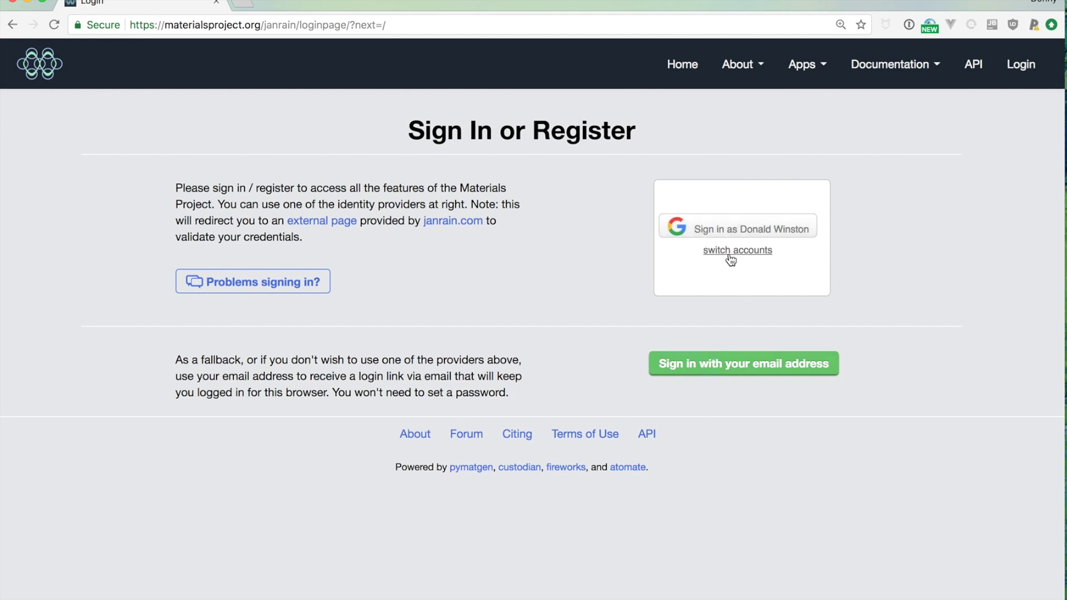
{"action": "left_click", "coordinate": [728, 232]}
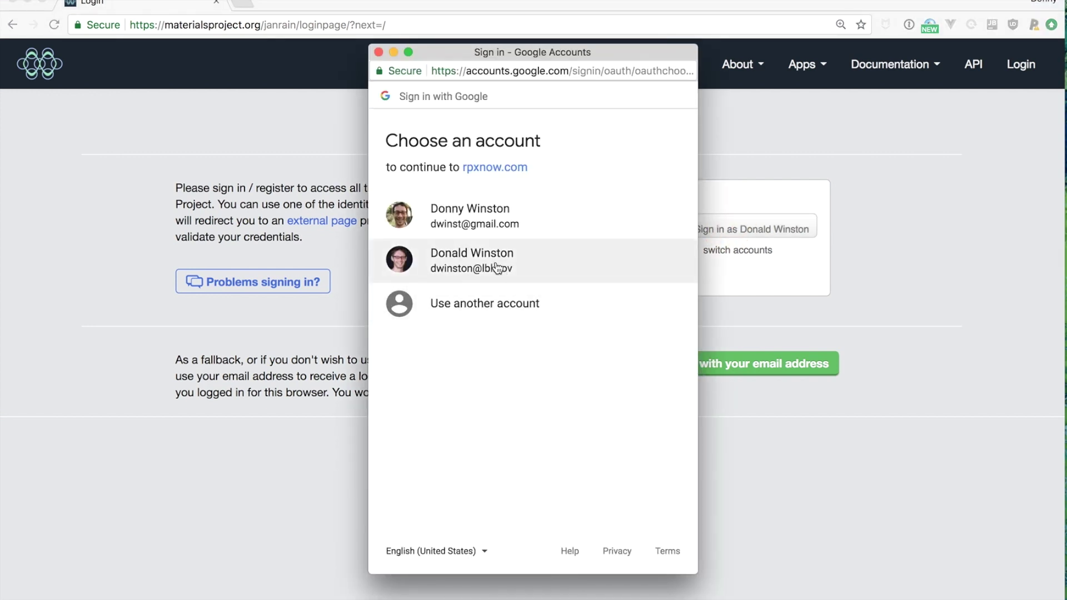
{"action": "left_click", "coordinate": [496, 265]}
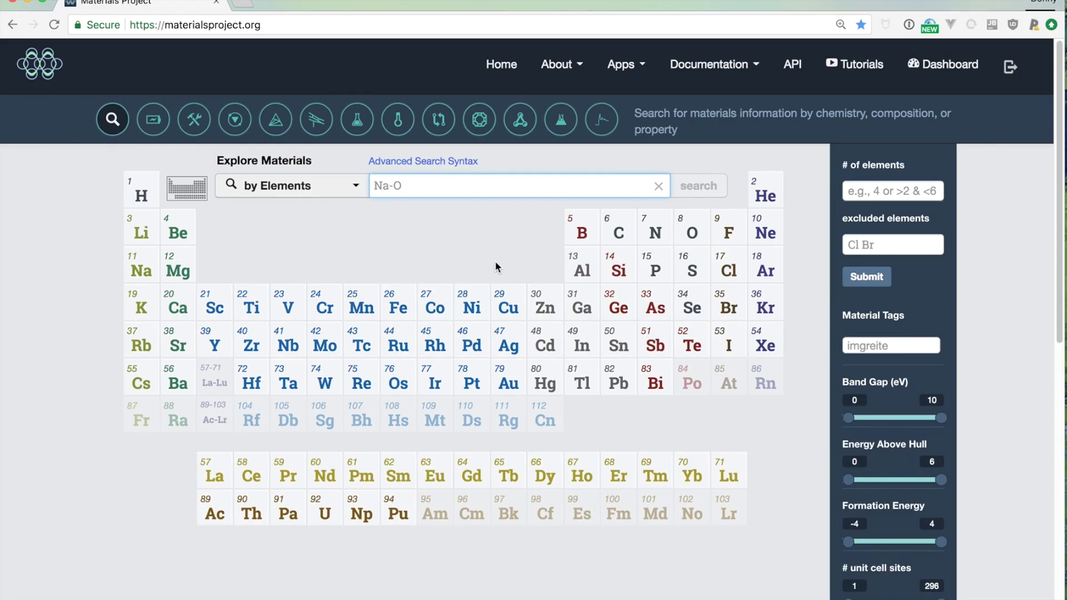
View the list of apps available on the site.
{"action": "left_click", "coordinate": [472, 231]}
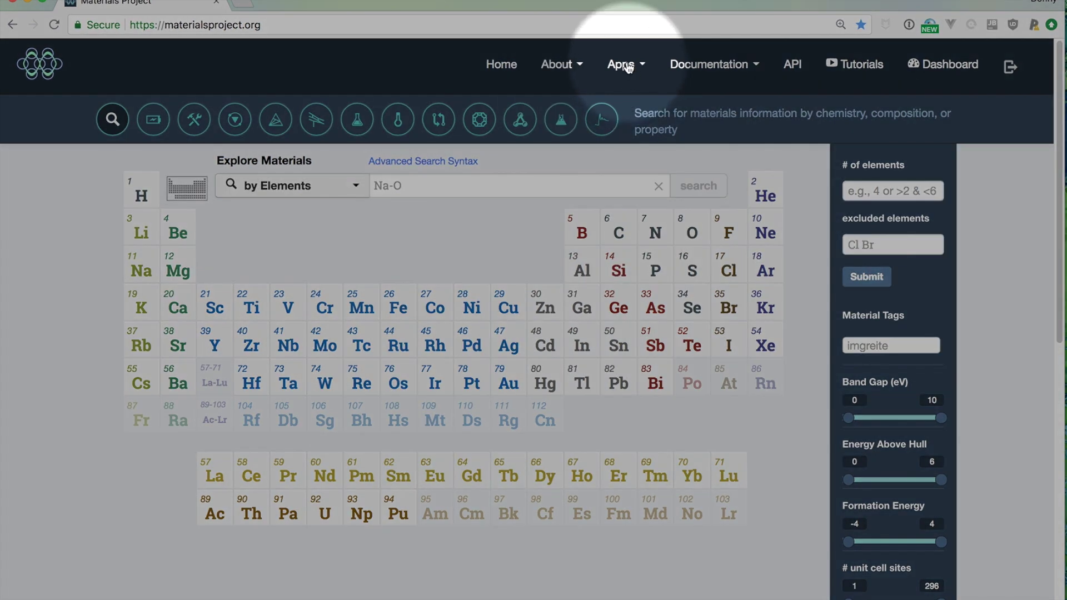
{"action": "left_click", "coordinate": [624, 68]}
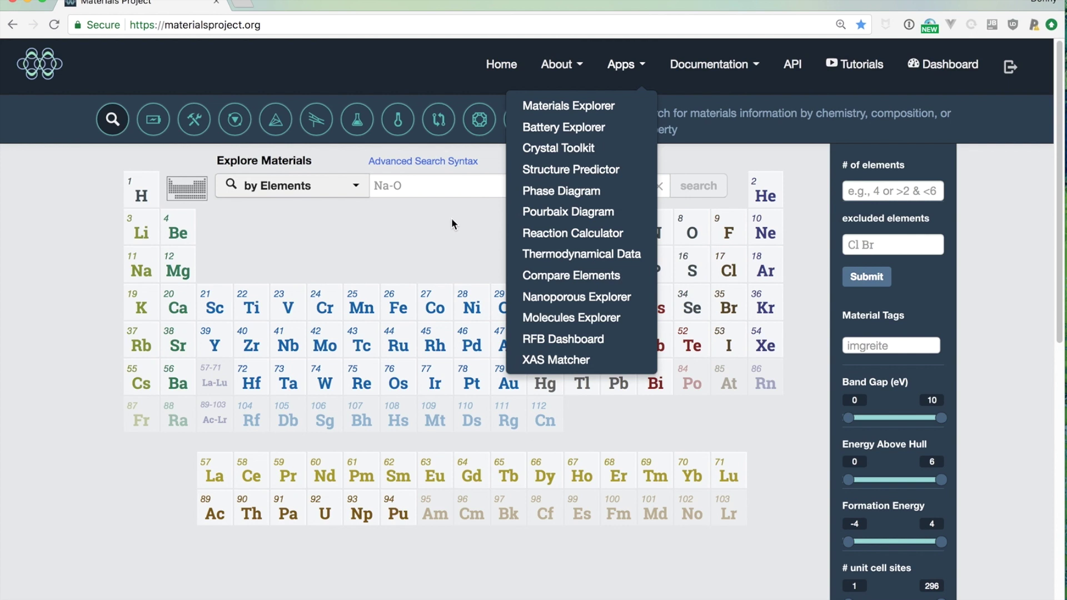
{"action": "left_click", "coordinate": [452, 220]}
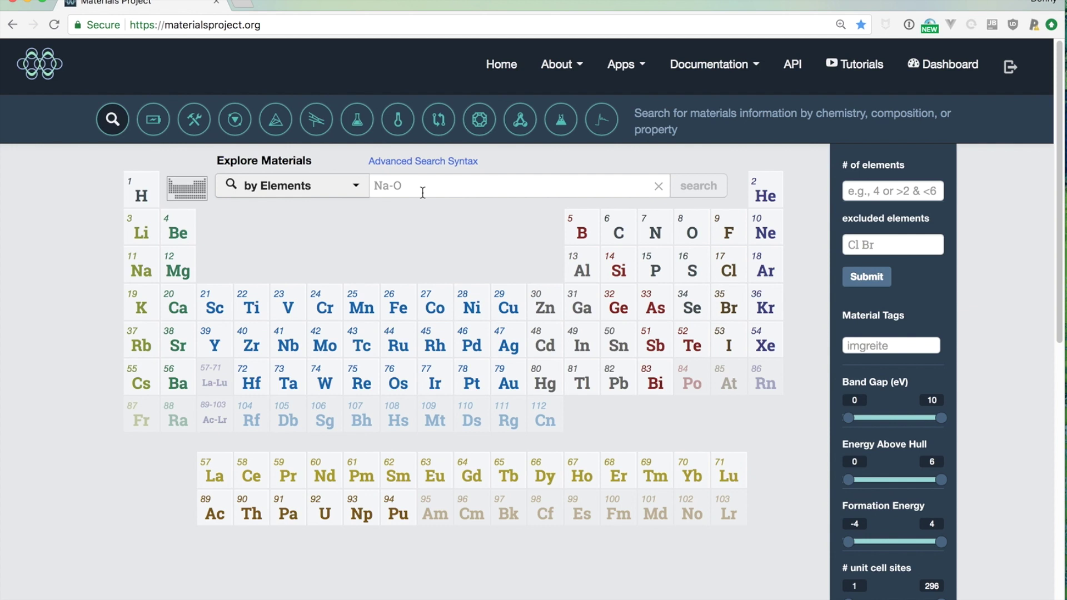
Search for materials by elements with Na-O and look through the resulting materials table.
{"action": "left_click", "coordinate": [392, 184]}
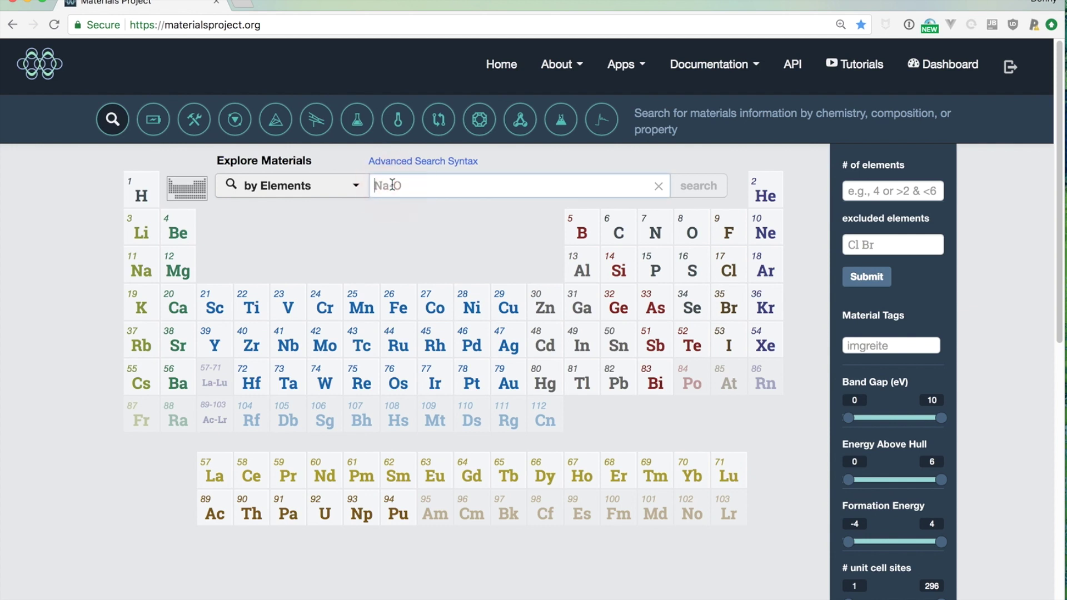
{"action": "type", "text": "Na-O"}
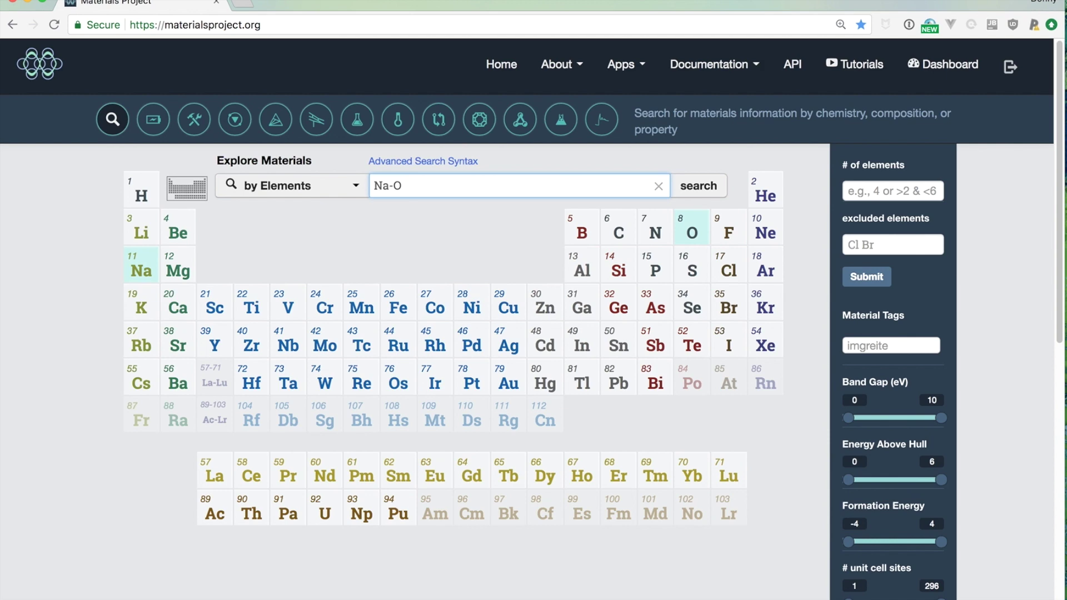
{"action": "key", "text": "Return"}
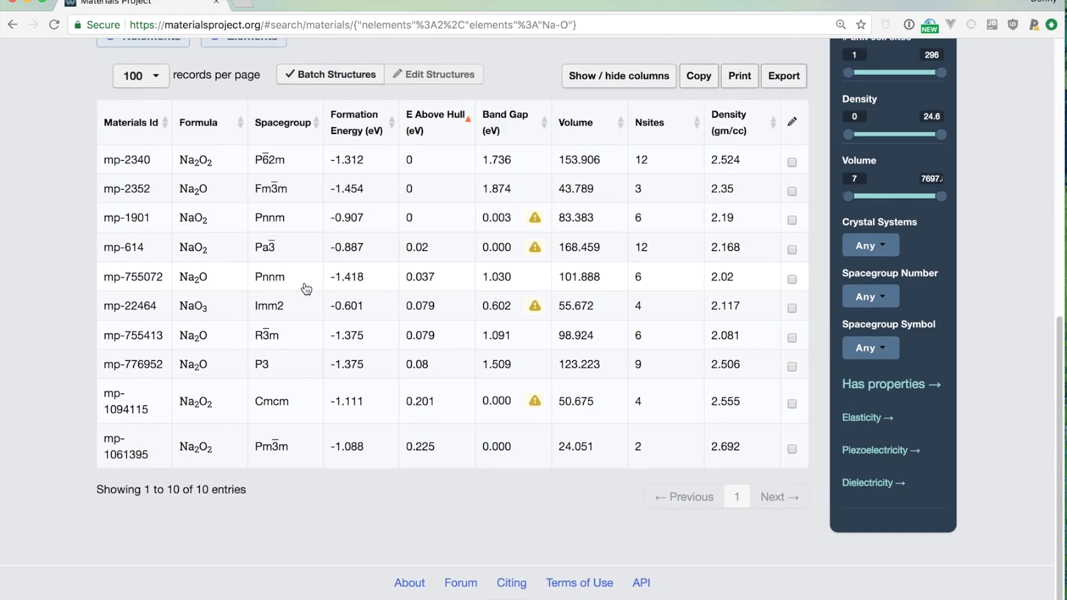
{"action": "scroll", "coordinate": [324, 245], "scroll_direction": "up", "scroll_amount": 1}
{"action": "scroll", "coordinate": [324, 245], "scroll_direction": "down", "scroll_amount": 2}
{"action": "scroll", "coordinate": [300, 383], "scroll_direction": "up", "scroll_amount": 3}
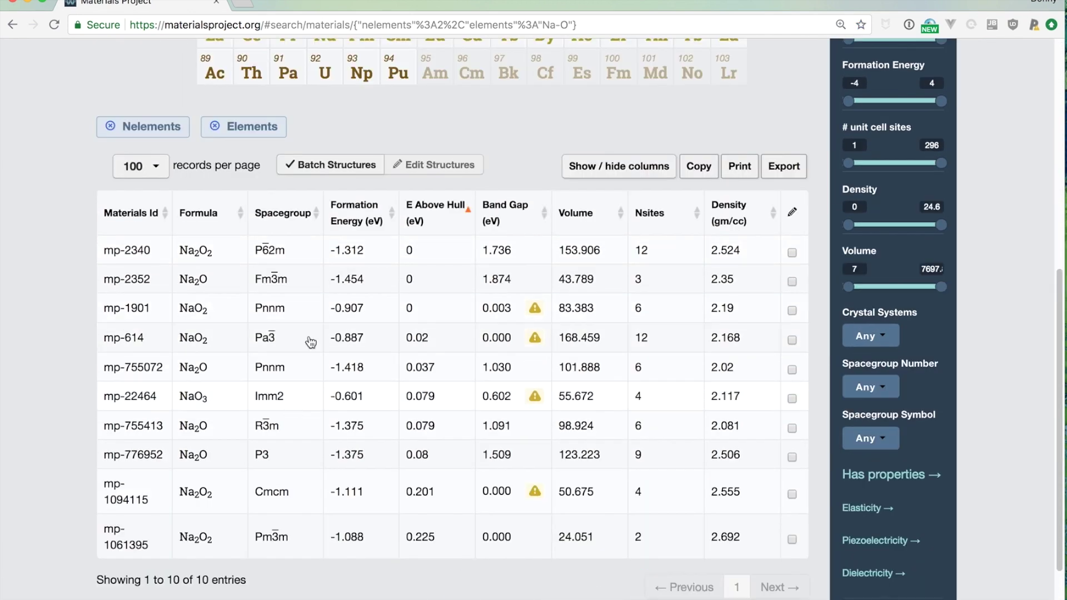
{"action": "scroll", "coordinate": [328, 286], "scroll_direction": "up", "scroll_amount": 6}
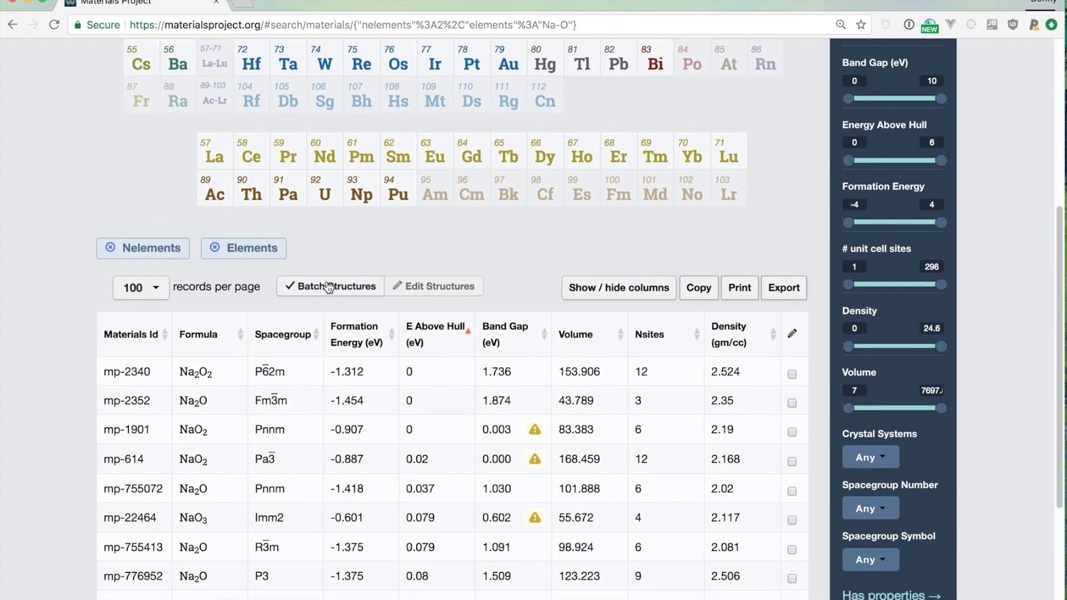
{"action": "scroll", "coordinate": [328, 286], "scroll_direction": "up", "scroll_amount": 2}
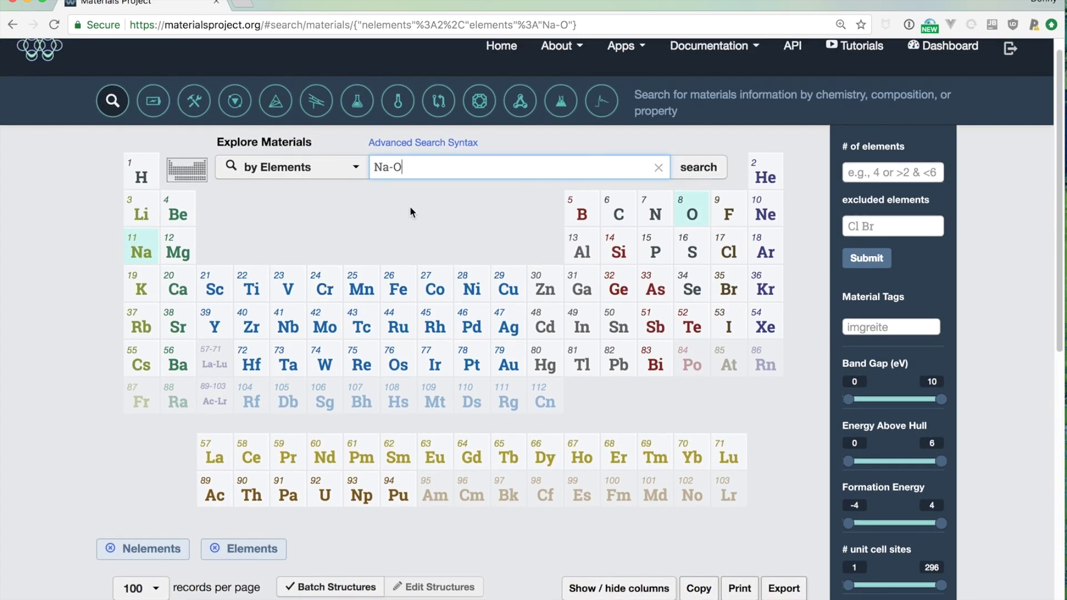
{"action": "scroll", "coordinate": [404, 169], "scroll_direction": "up", "scroll_amount": 1}
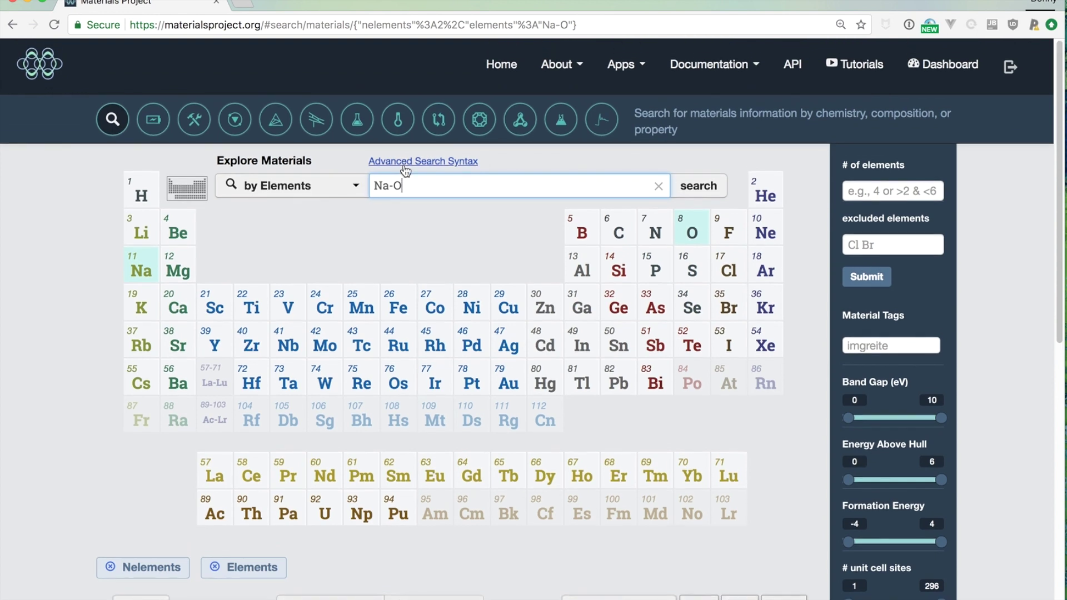
Clear the search text, select Cr and O on the periodic table, run the search and look through the results.
{"action": "left_click_drag", "start_coordinate": [419, 186], "coordinate": [359, 186]}
{"action": "key", "text": "BackSpace"}
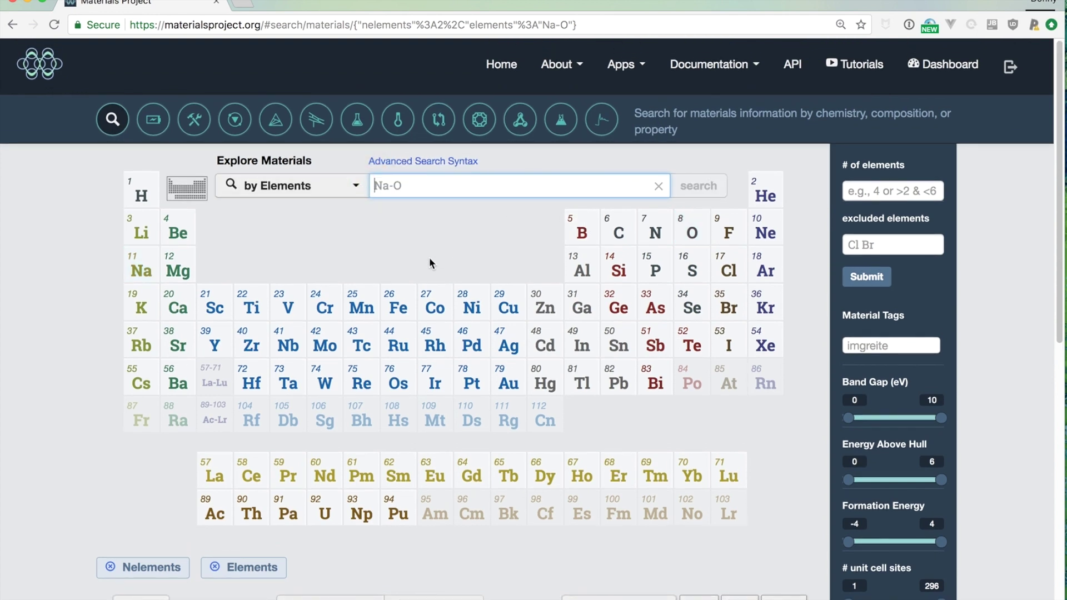
{"action": "left_click", "coordinate": [328, 311]}
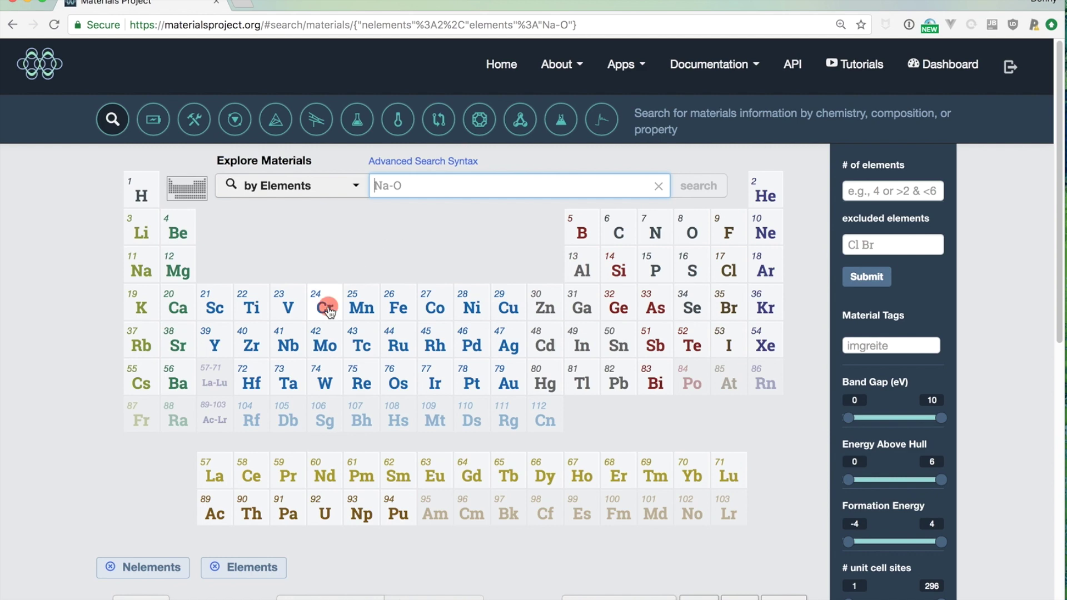
{"action": "left_click", "coordinate": [693, 236]}
{"action": "left_click", "coordinate": [698, 187]}
{"action": "scroll", "coordinate": [452, 580], "scroll_direction": "down", "scroll_amount": 10}
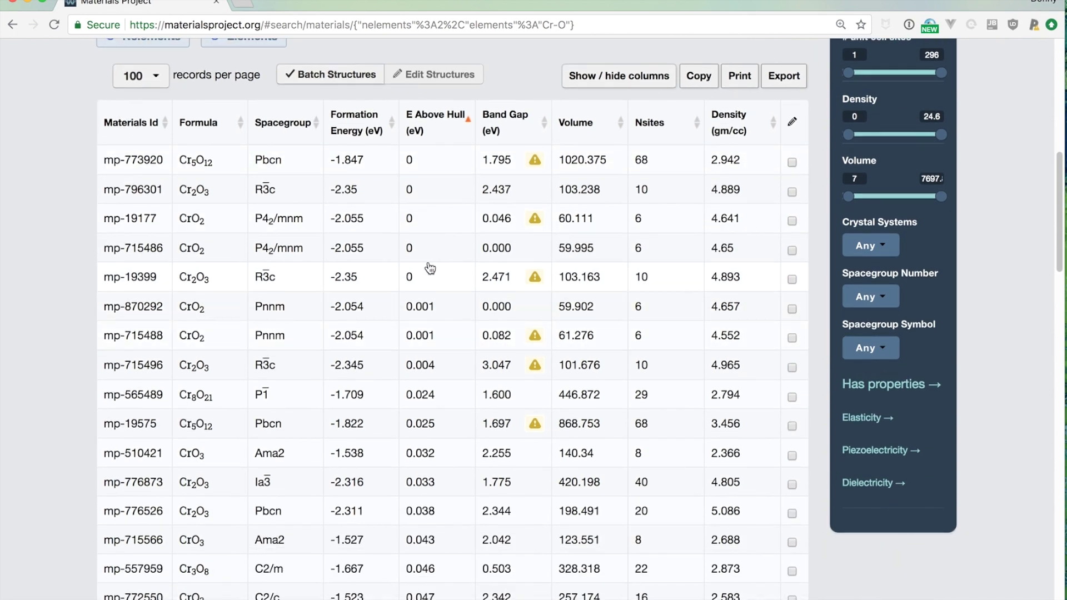
{"action": "scroll", "coordinate": [430, 268], "scroll_direction": "up", "scroll_amount": 5}
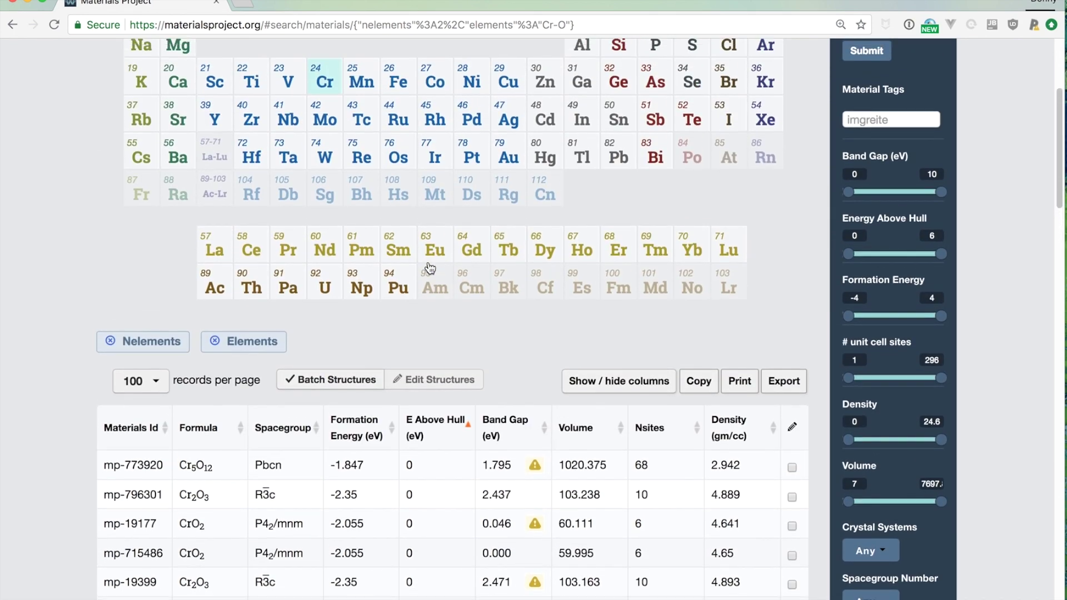
{"action": "scroll", "coordinate": [429, 266], "scroll_direction": "up", "scroll_amount": 4}
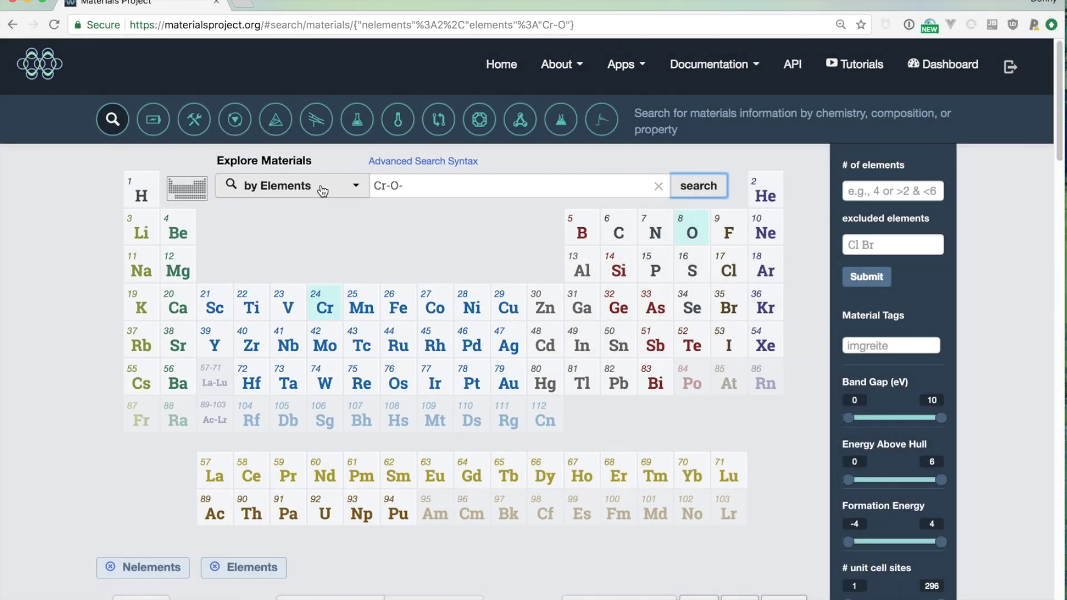
Switch the materials search to by Formula, search for Fe2O3 and look through the results.
{"action": "left_click", "coordinate": [343, 190]}
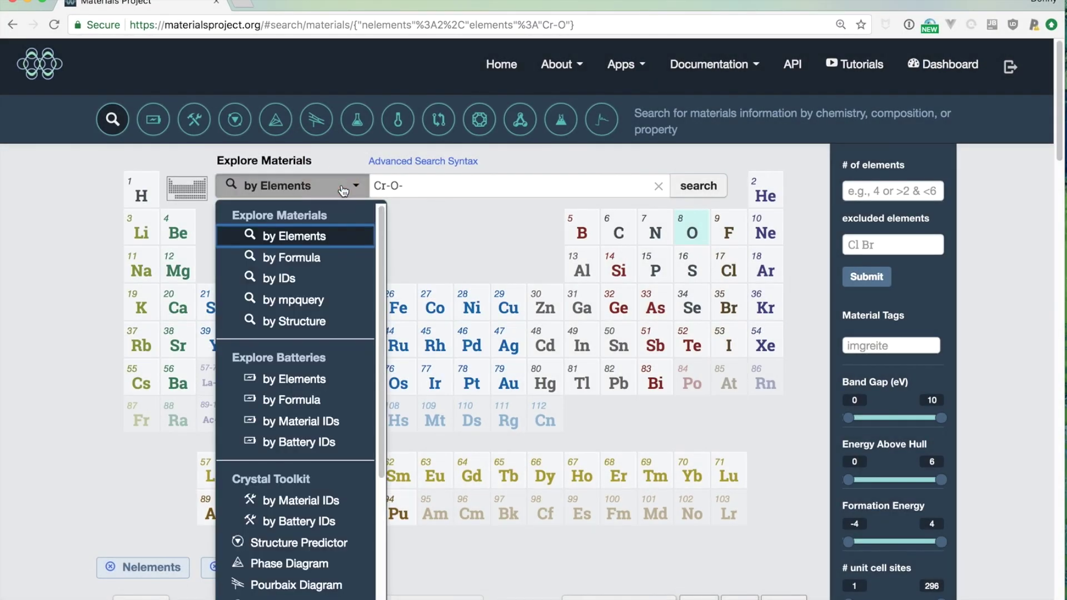
{"action": "left_click", "coordinate": [312, 261]}
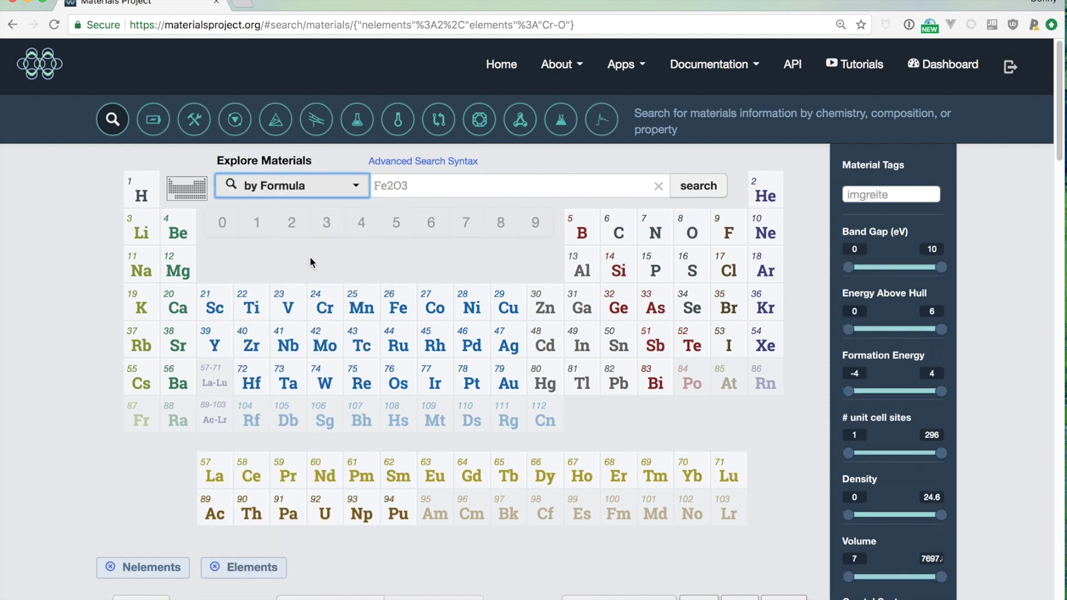
{"action": "left_click", "coordinate": [384, 188]}
{"action": "type", "text": "Fe"}
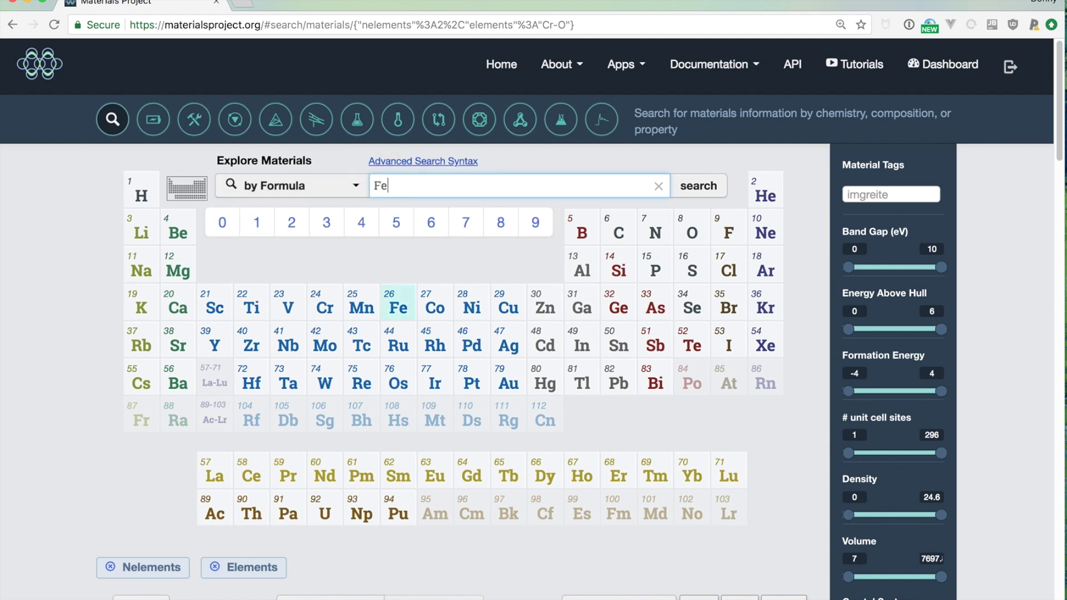
{"action": "type", "text": "2O"}
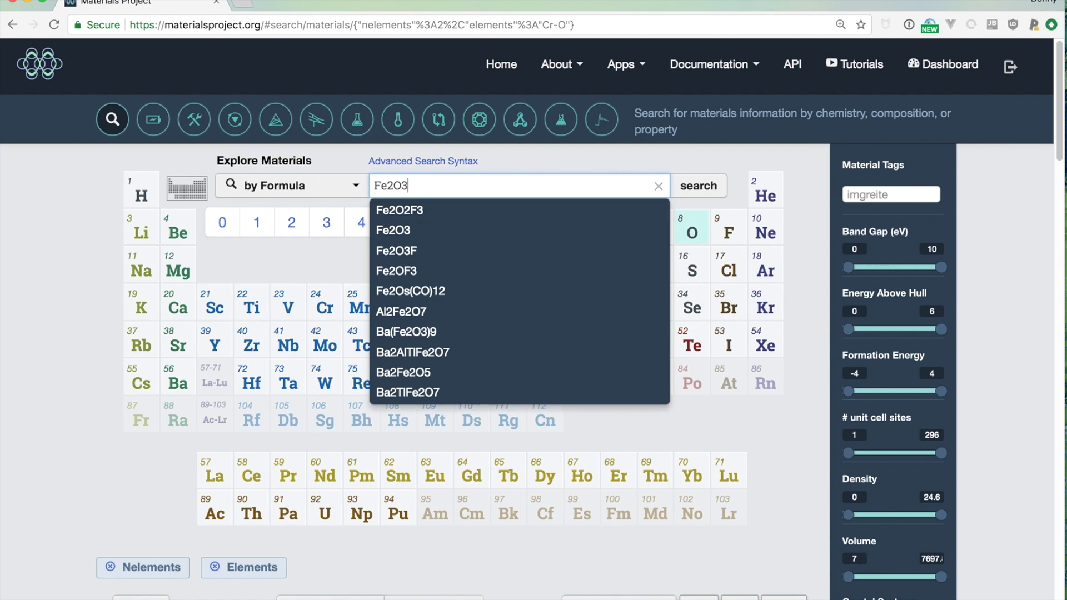
{"action": "type", "text": "3"}
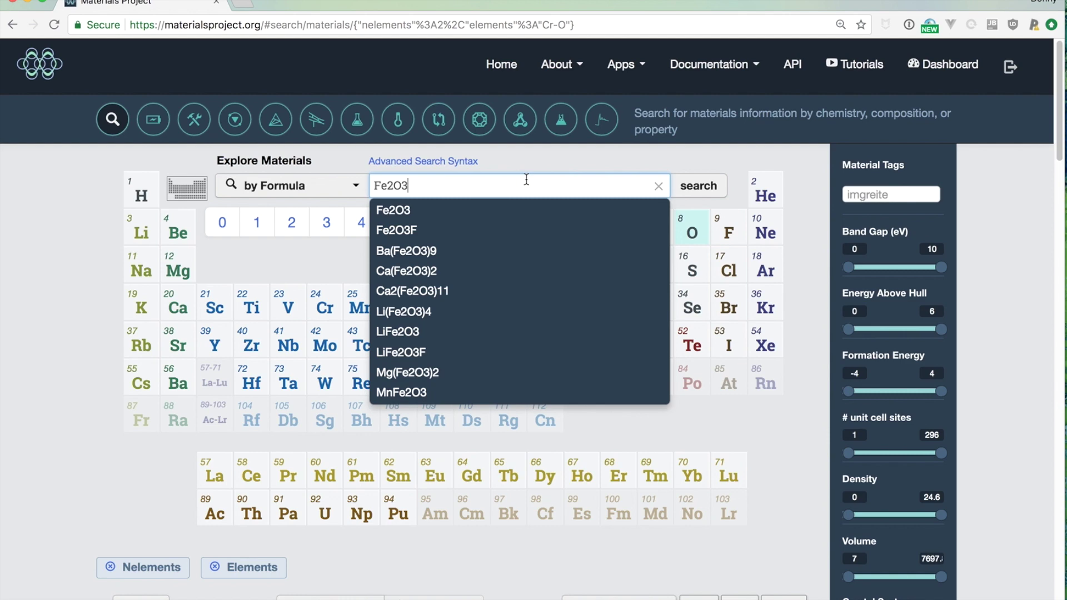
{"action": "left_click", "coordinate": [695, 187]}
{"action": "scroll", "coordinate": [500, 249], "scroll_direction": "down", "scroll_amount": 2}
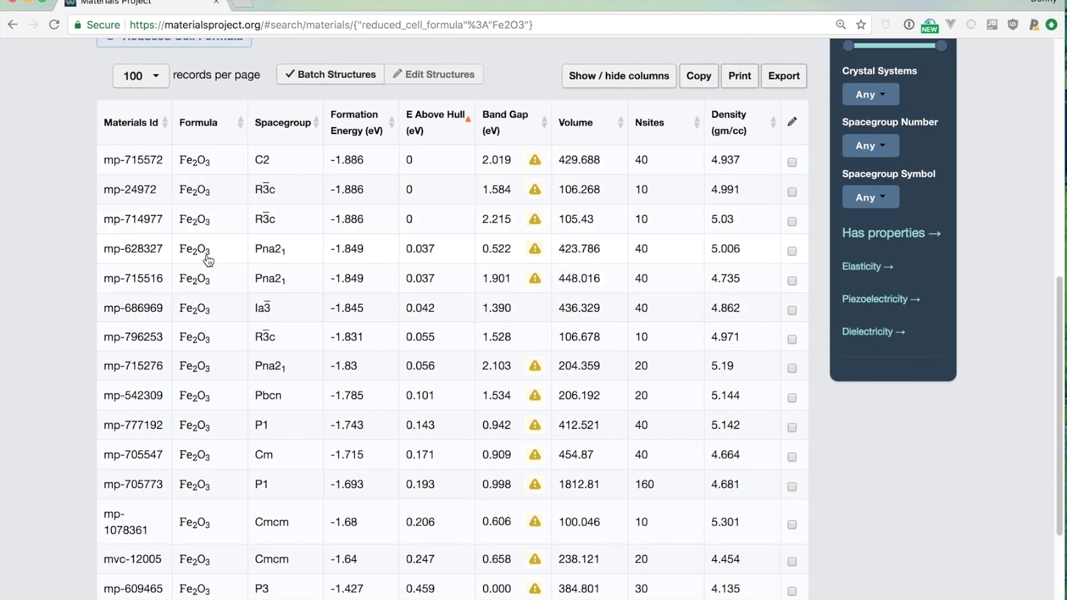
{"action": "scroll", "coordinate": [208, 261], "scroll_direction": "down", "scroll_amount": 3}
{"action": "scroll", "coordinate": [209, 261], "scroll_direction": "up", "scroll_amount": 7}
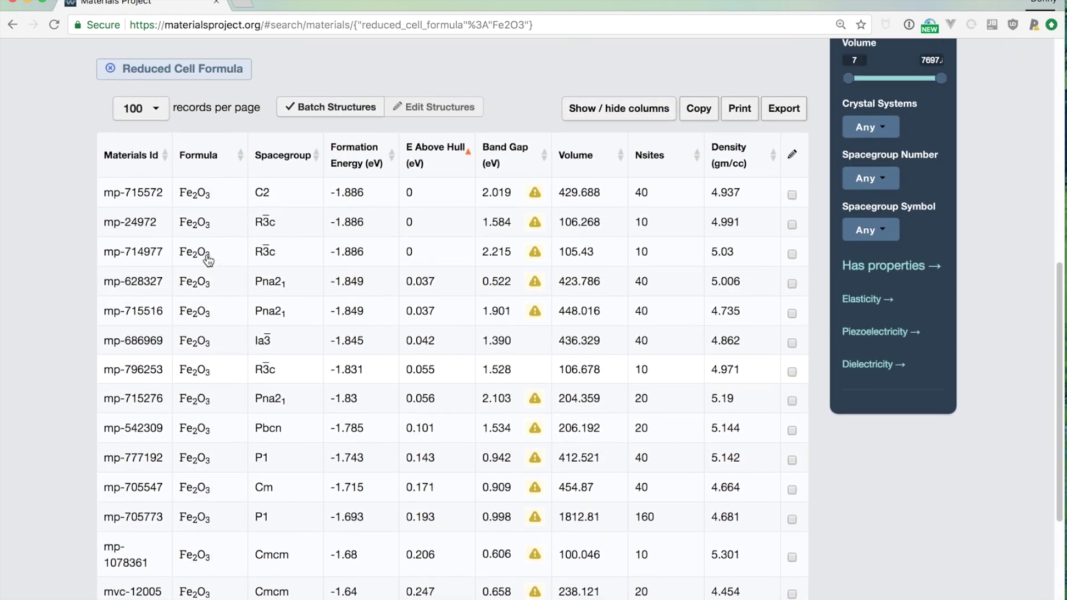
{"action": "scroll", "coordinate": [208, 260], "scroll_direction": "up", "scroll_amount": 5}
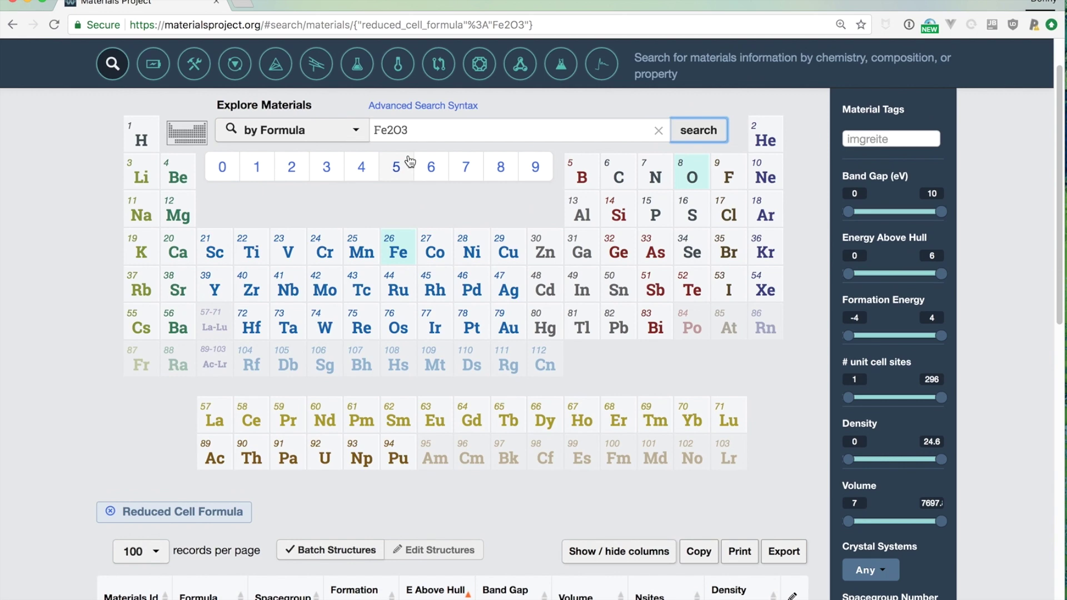
Read the formula, element and mpquery rules in the Advanced Search Syntax help and close it.
{"action": "scroll", "coordinate": [407, 161], "scroll_direction": "up", "scroll_amount": 1}
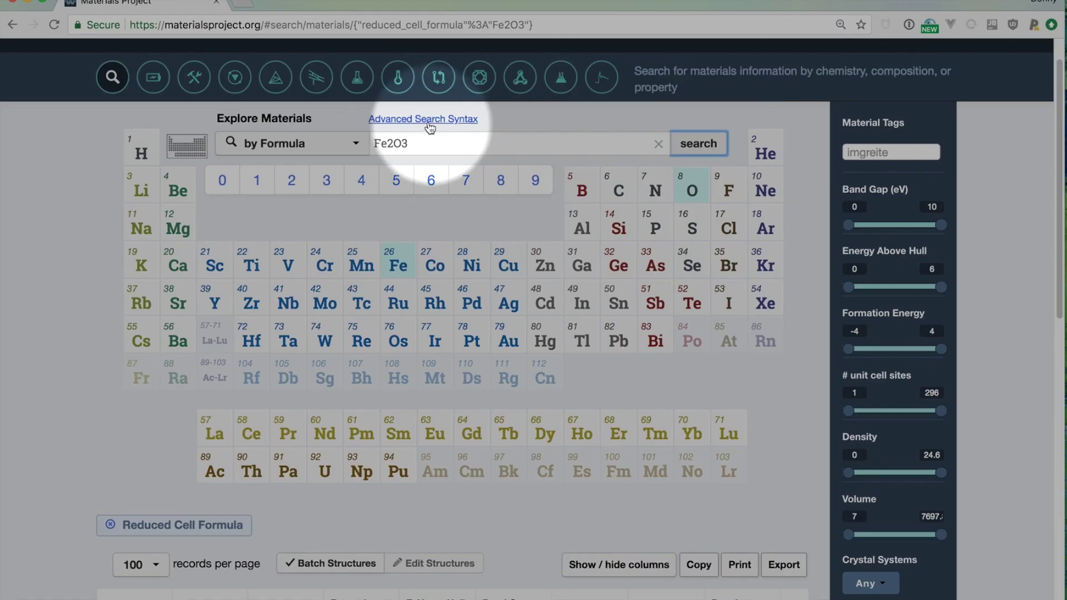
{"action": "left_click", "coordinate": [419, 120]}
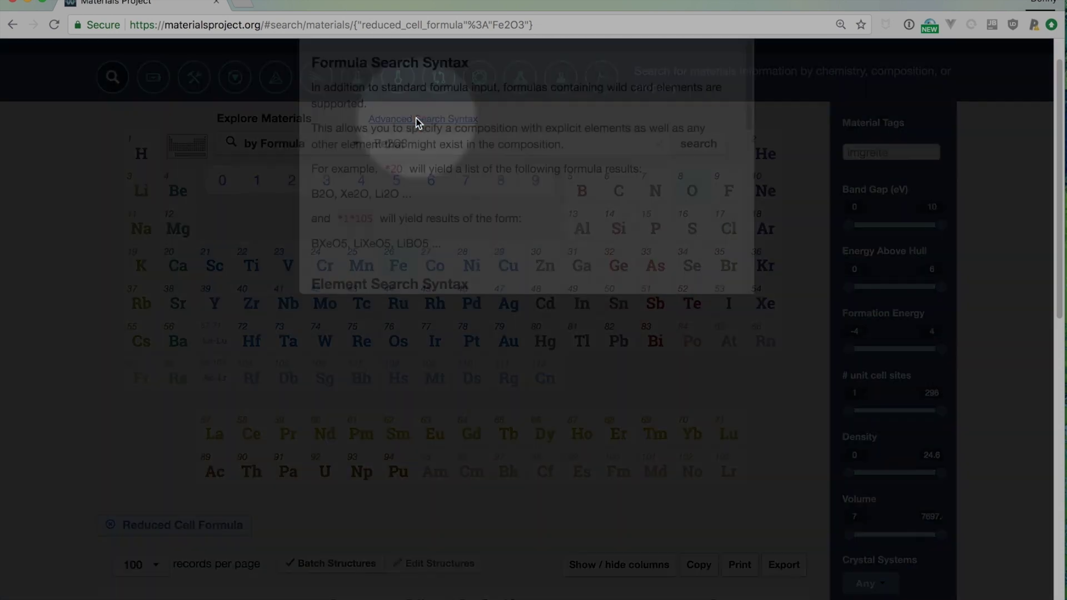
{"action": "scroll", "coordinate": [384, 225], "scroll_direction": "down", "scroll_amount": 2}
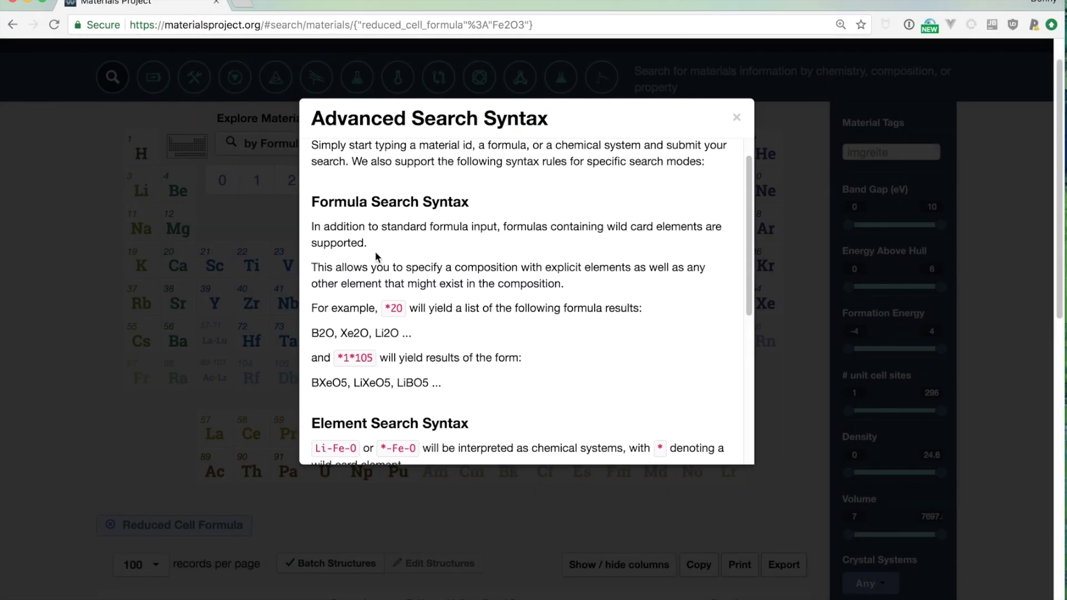
{"action": "scroll", "coordinate": [376, 252], "scroll_direction": "down", "scroll_amount": 3}
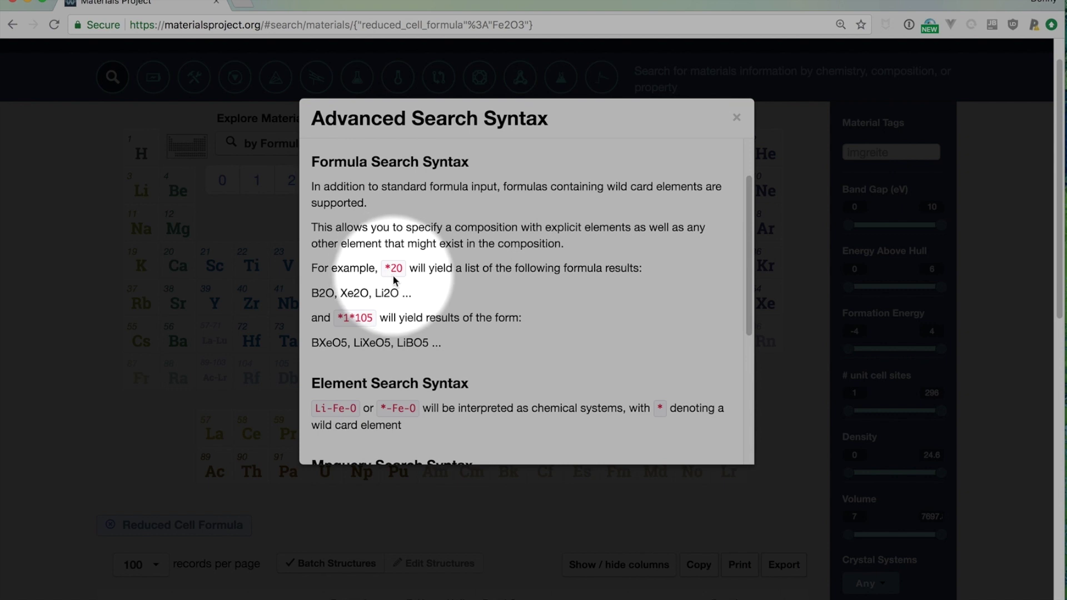
{"action": "scroll", "coordinate": [400, 316], "scroll_direction": "down", "scroll_amount": 1}
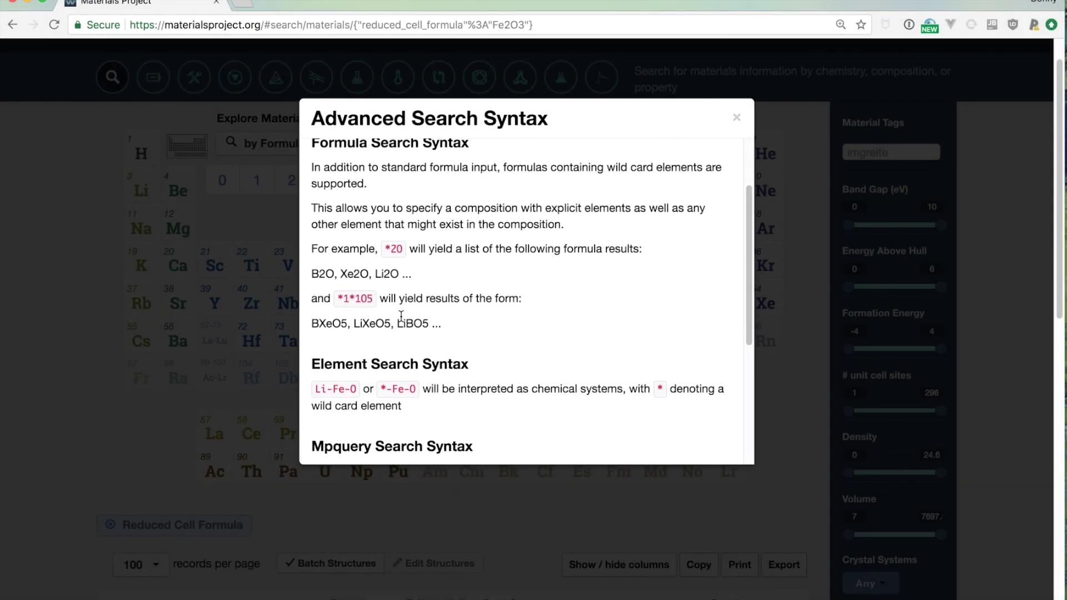
{"action": "scroll", "coordinate": [401, 316], "scroll_direction": "down", "scroll_amount": 2}
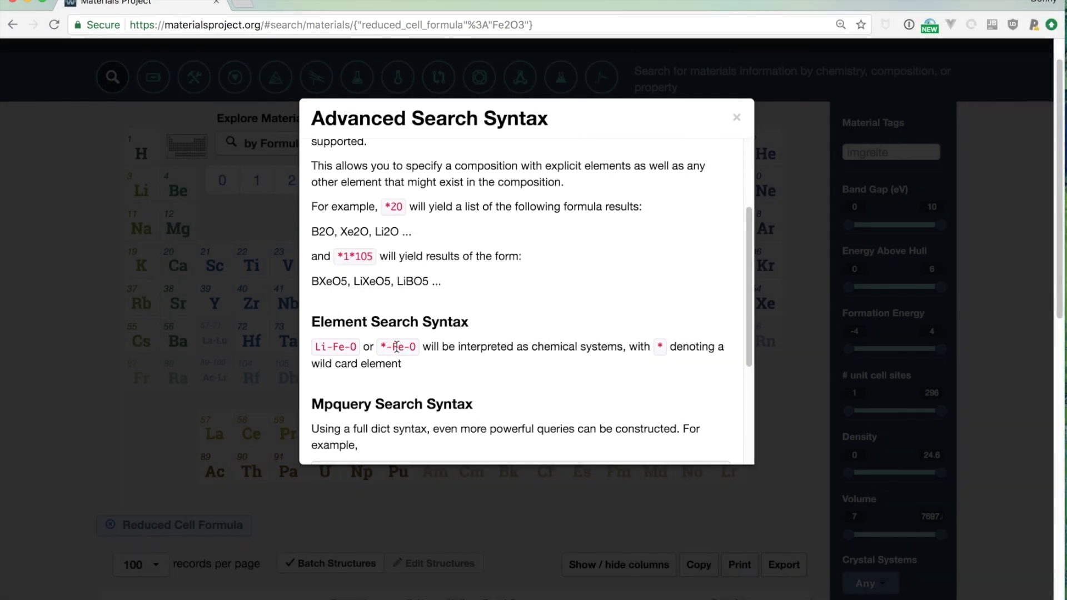
{"action": "scroll", "coordinate": [490, 350], "scroll_direction": "down", "scroll_amount": 1}
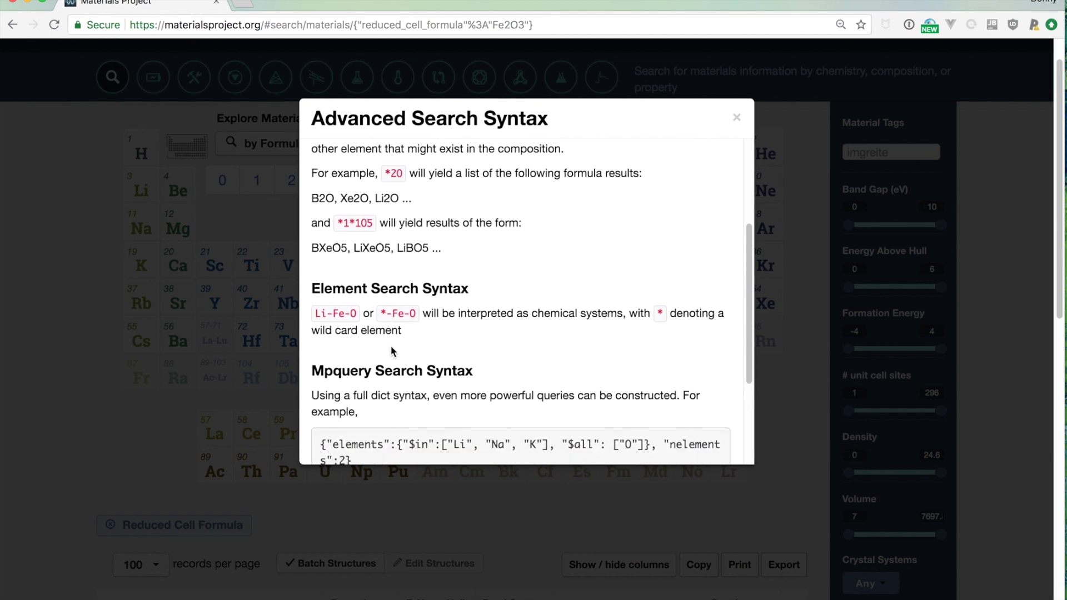
{"action": "left_click", "coordinate": [736, 119]}
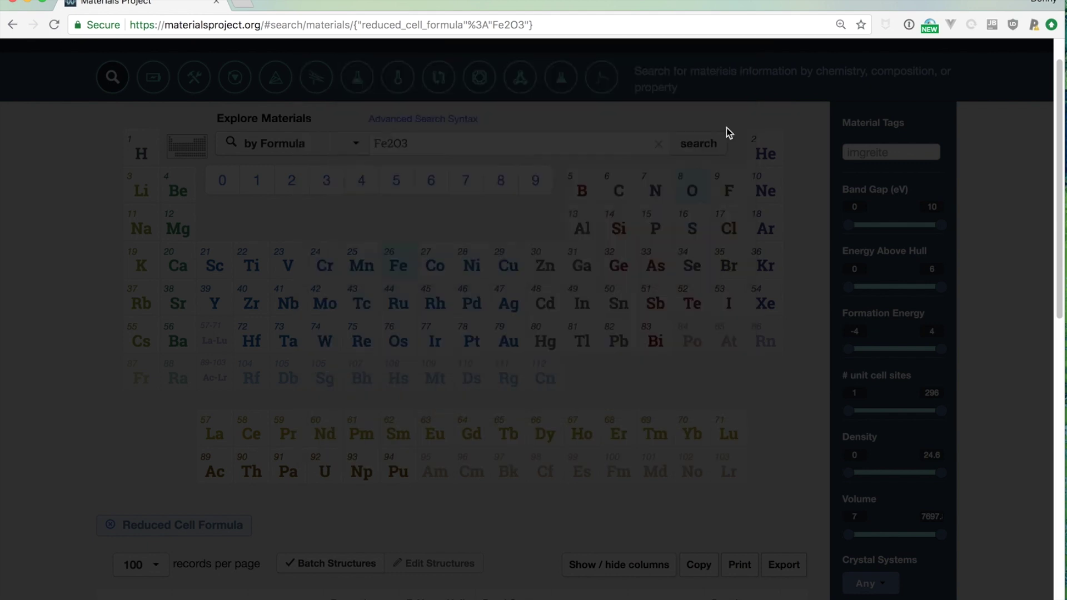
Replace the Fe2O3 query with the wildcard chemical system *-O, run the search and look through the resulting oxides.
{"action": "scroll", "coordinate": [435, 148], "scroll_direction": "up", "scroll_amount": 1}
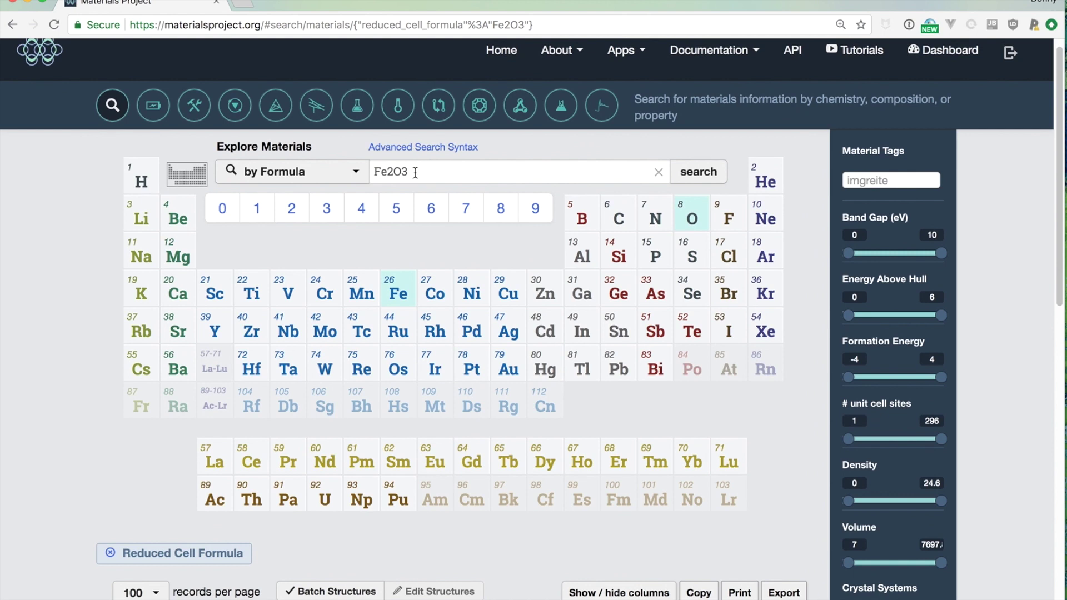
{"action": "left_click_drag", "start_coordinate": [415, 171], "coordinate": [373, 170]}
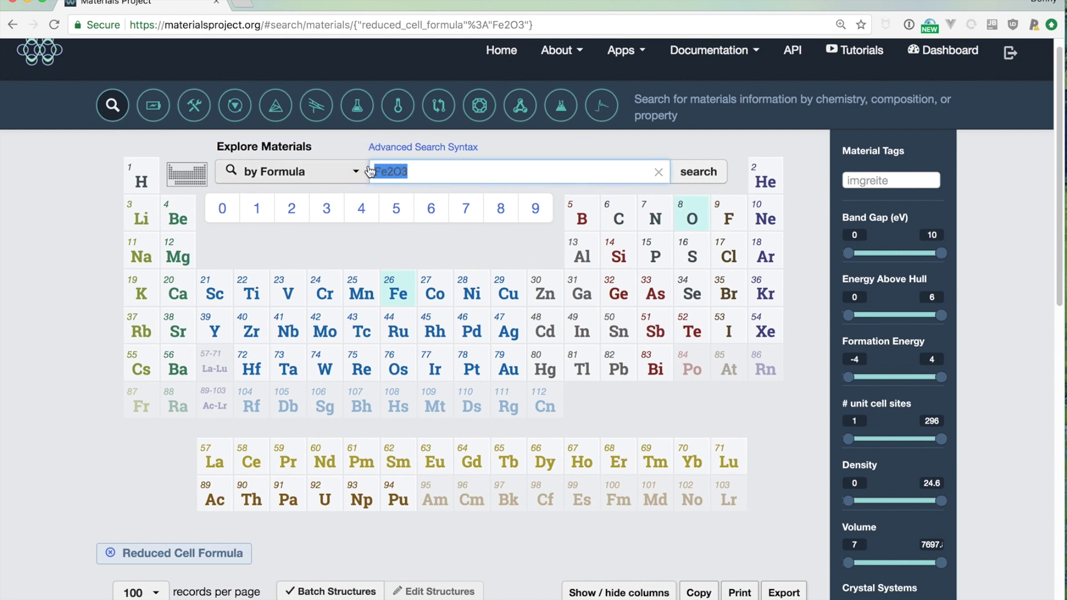
{"action": "key", "text": "BackSpace"}
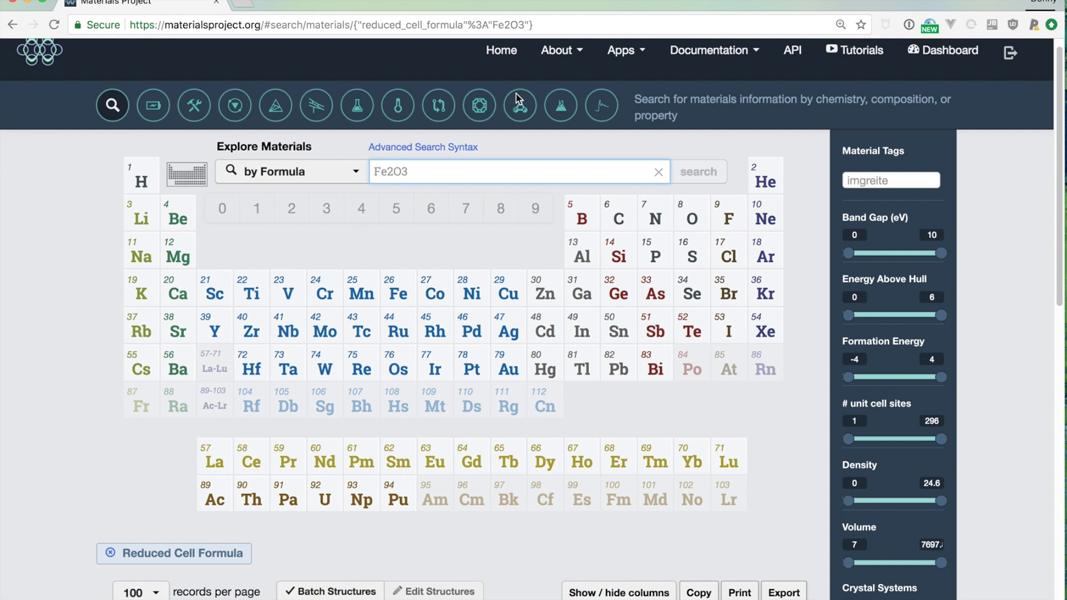
{"action": "type", "text": "*"}
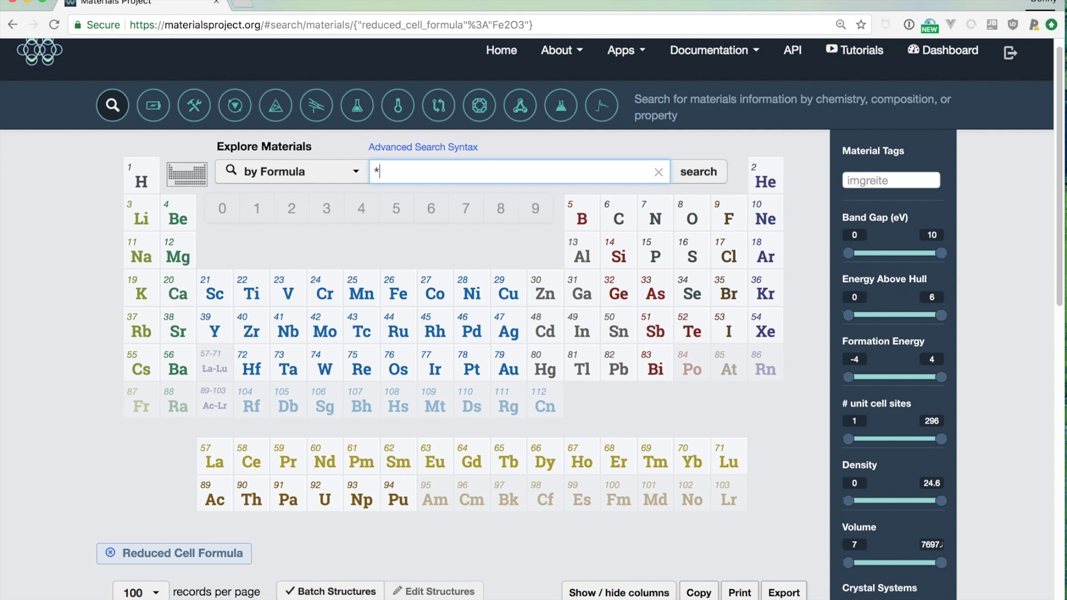
{"action": "key", "text": "BackSpace"}
{"action": "type", "text": "-O"}
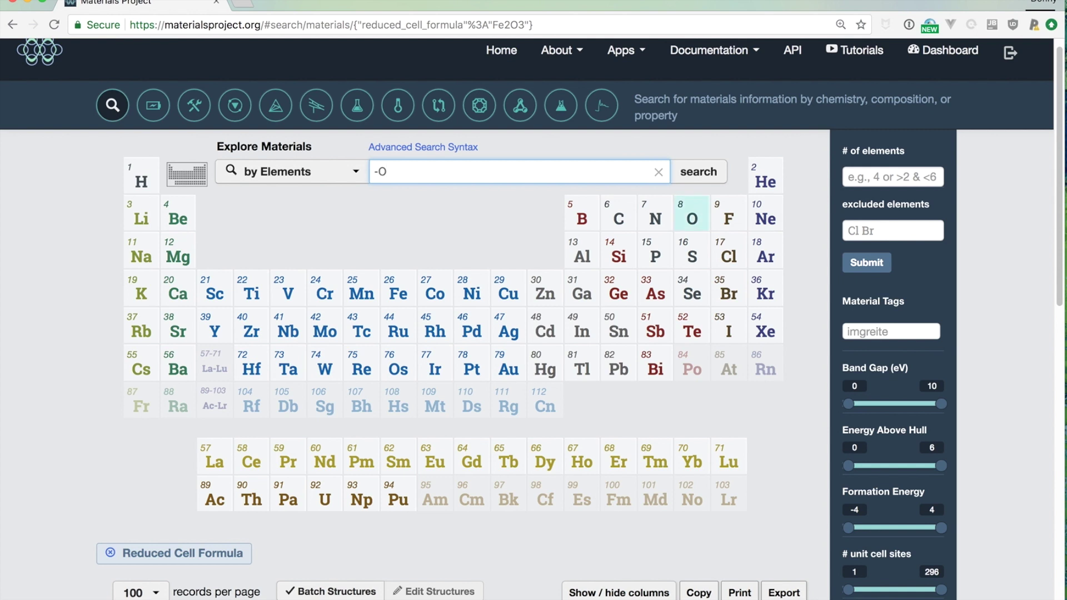
{"action": "left_click", "coordinate": [380, 171]}
{"action": "key", "text": "BackSpace"}
{"action": "type", "text": "*"}
{"action": "key", "text": "Return"}
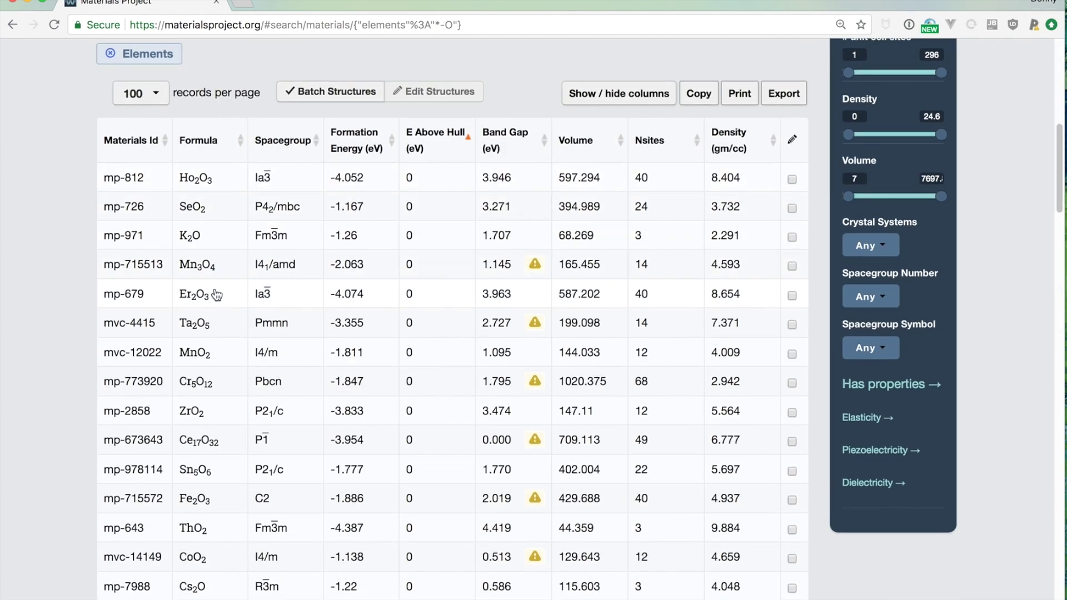
{"action": "scroll", "coordinate": [216, 295], "scroll_direction": "down", "scroll_amount": 5}
{"action": "scroll", "coordinate": [217, 294], "scroll_direction": "down", "scroll_amount": 10}
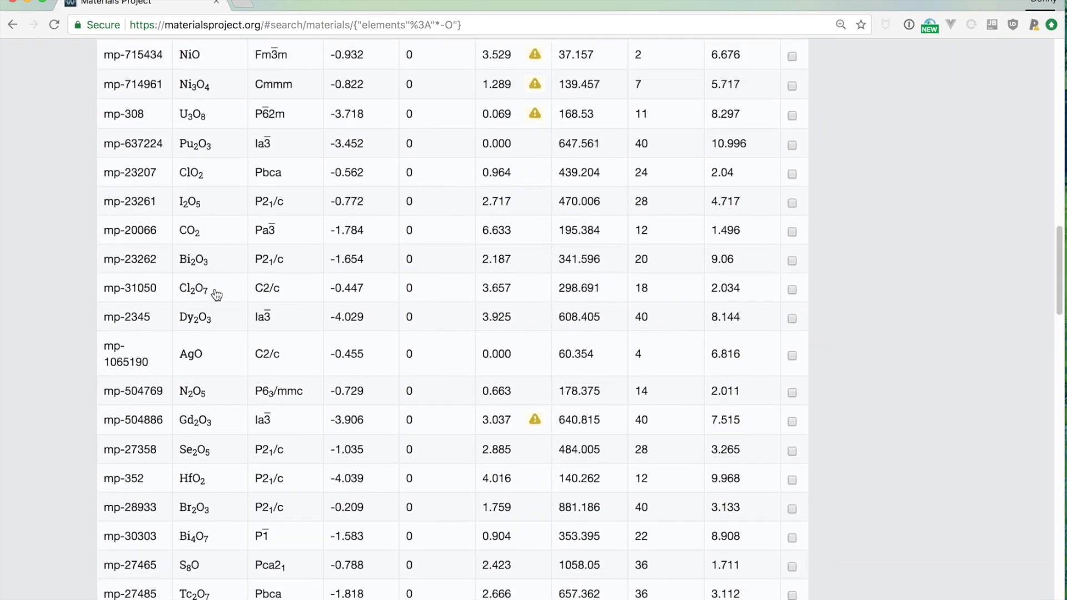
{"action": "scroll", "coordinate": [217, 294], "scroll_direction": "up", "scroll_amount": 12}
{"action": "scroll", "coordinate": [217, 295], "scroll_direction": "up", "scroll_amount": 4}
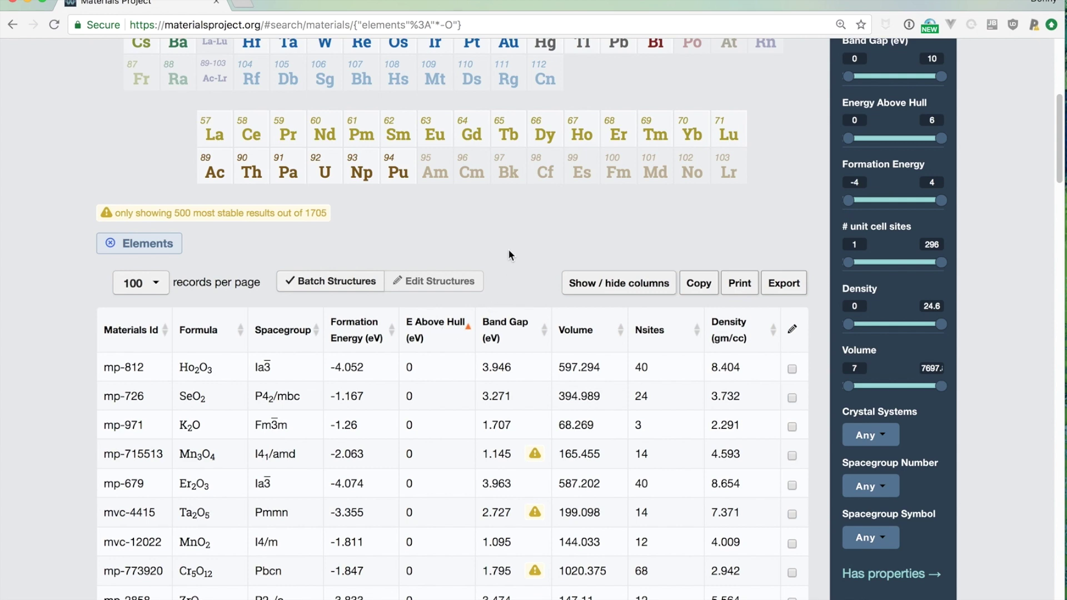
Replace the search text with the wildcard formula *1*1O3, run the search and look through the resulting materials.
{"action": "scroll", "coordinate": [508, 255], "scroll_direction": "up", "scroll_amount": 6}
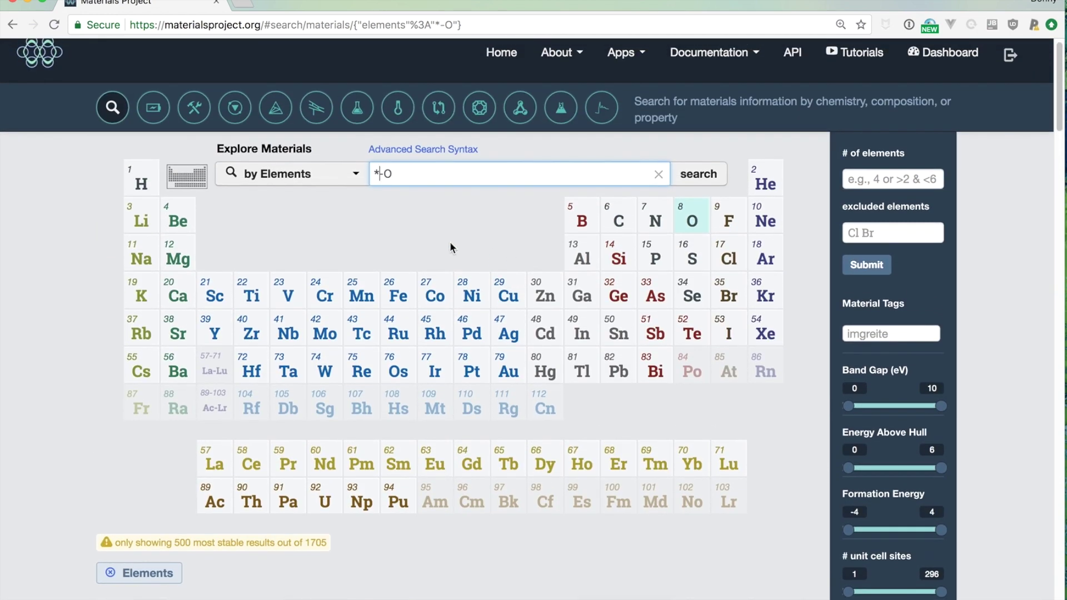
{"action": "left_click_drag", "start_coordinate": [391, 173], "coordinate": [379, 174]}
{"action": "key", "text": "BackSpace"}
{"action": "key", "text": "BackSpace"}
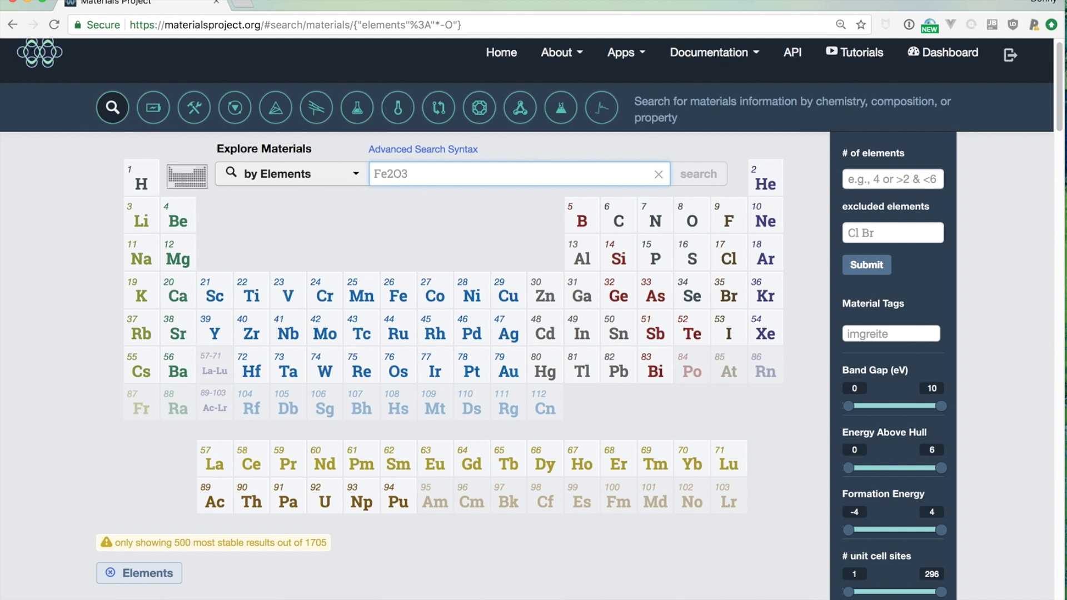
{"action": "type", "text": "*"}
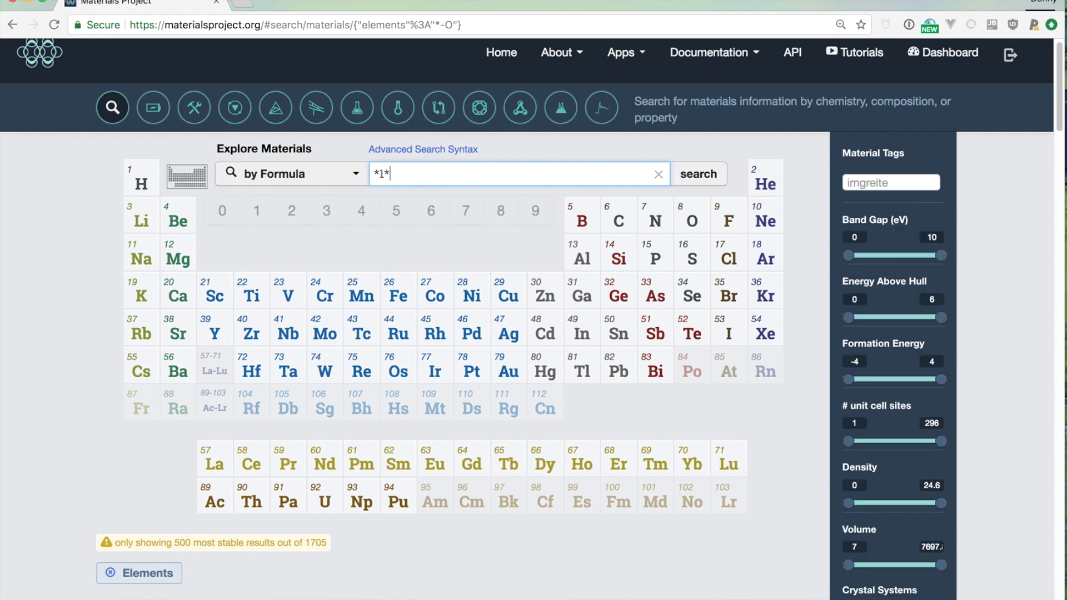
{"action": "type", "text": "1*1O3"}
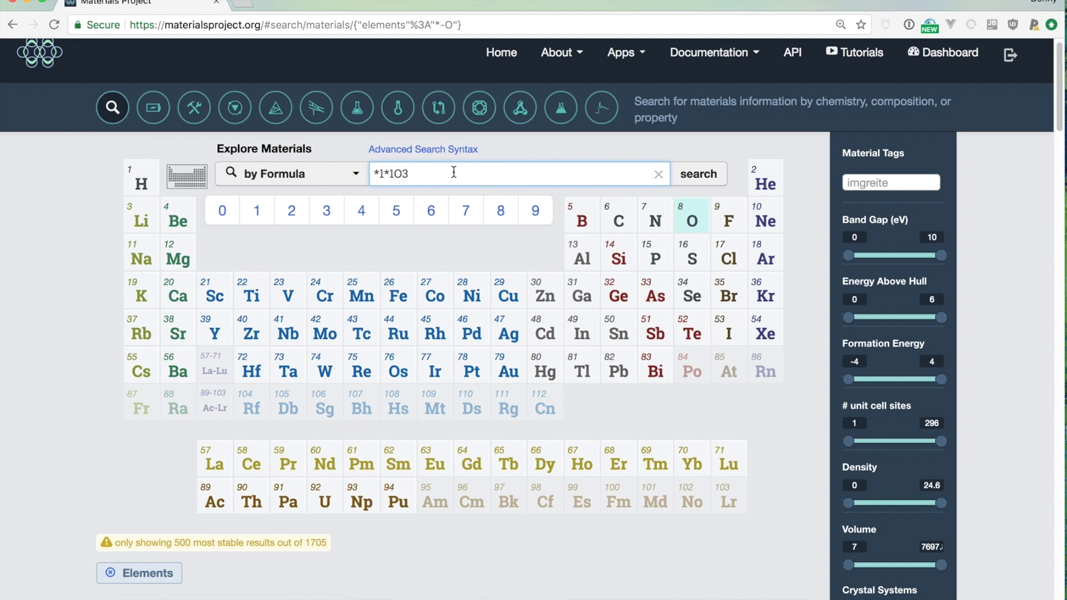
{"action": "left_click", "coordinate": [698, 176]}
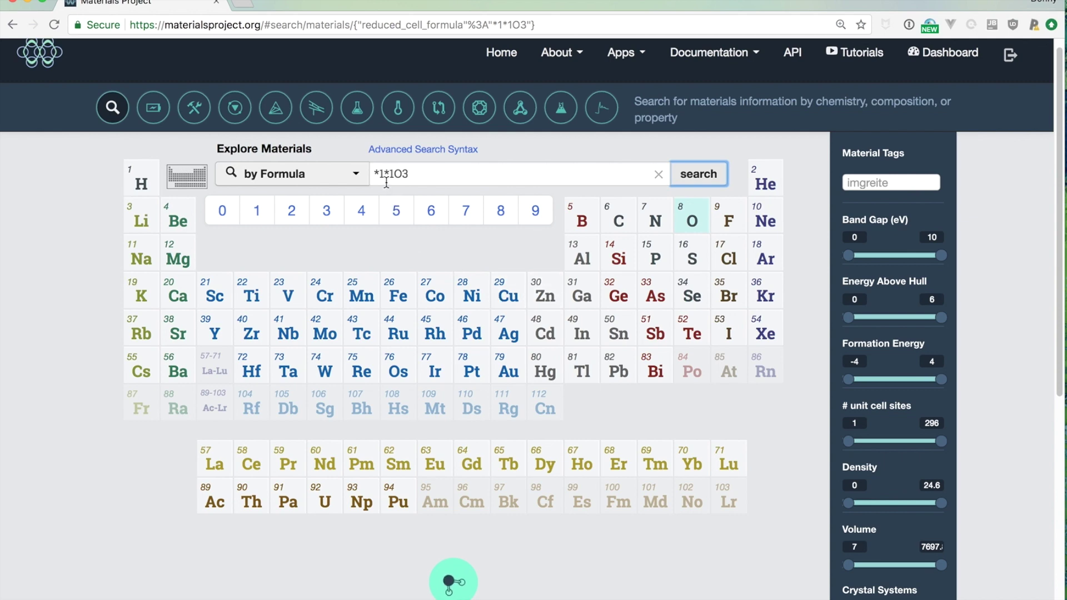
{"action": "scroll", "coordinate": [406, 184], "scroll_direction": "down", "scroll_amount": 9}
{"action": "scroll", "coordinate": [248, 268], "scroll_direction": "up", "scroll_amount": 1}
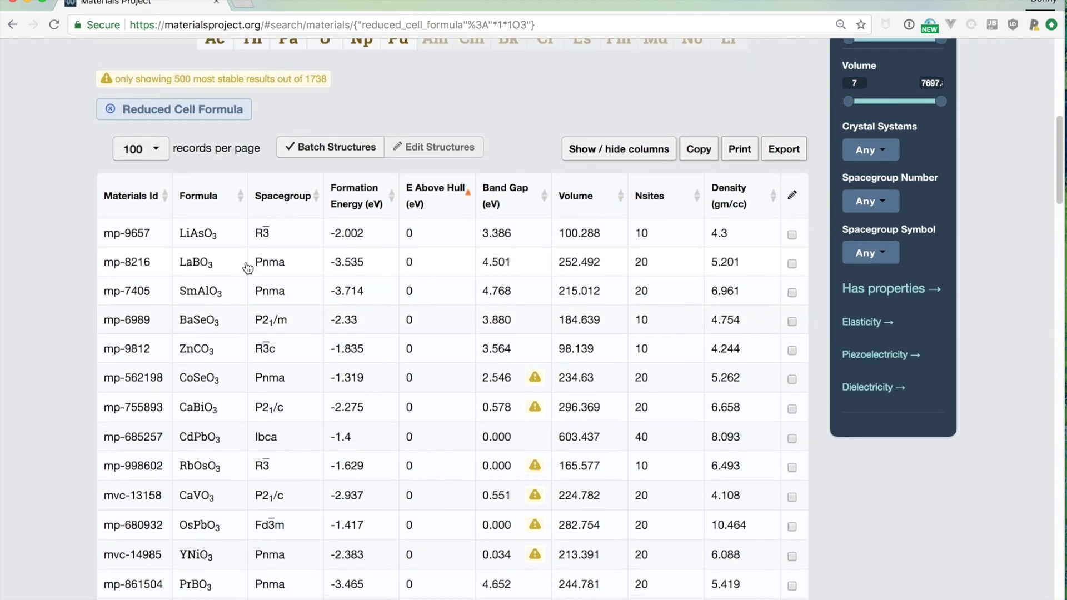
{"action": "scroll", "coordinate": [248, 267], "scroll_direction": "down", "scroll_amount": 6}
{"action": "scroll", "coordinate": [248, 268], "scroll_direction": "up", "scroll_amount": 2}
{"action": "scroll", "coordinate": [248, 268], "scroll_direction": "up", "scroll_amount": 10}
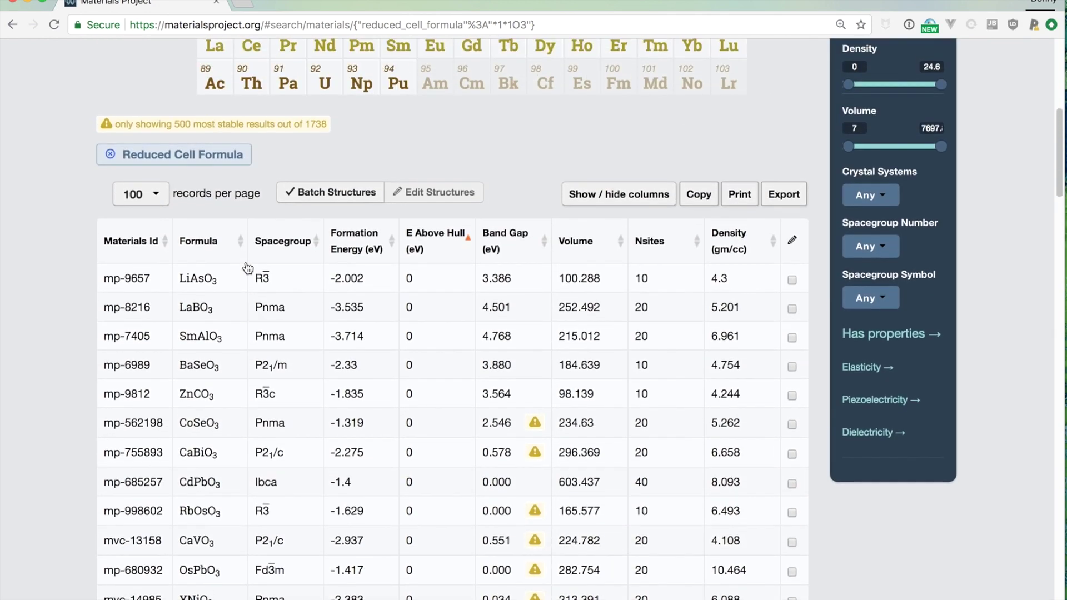
Switch the materials search to by mpquery and read the Mpquery Search Syntax section of the advanced search help.
{"action": "scroll", "coordinate": [248, 268], "scroll_direction": "up", "scroll_amount": 2}
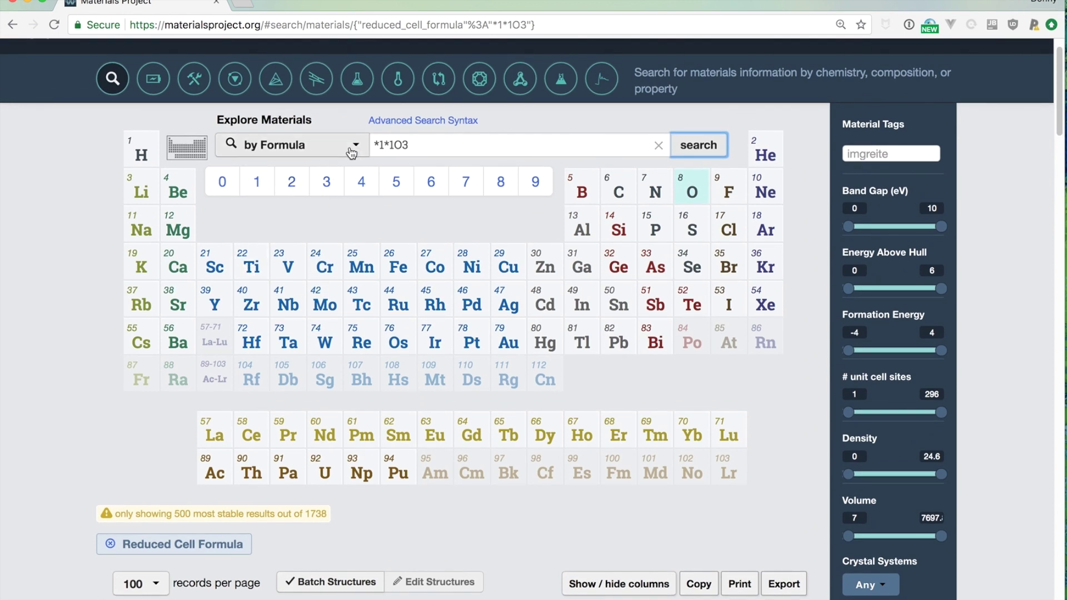
{"action": "left_click", "coordinate": [351, 153]}
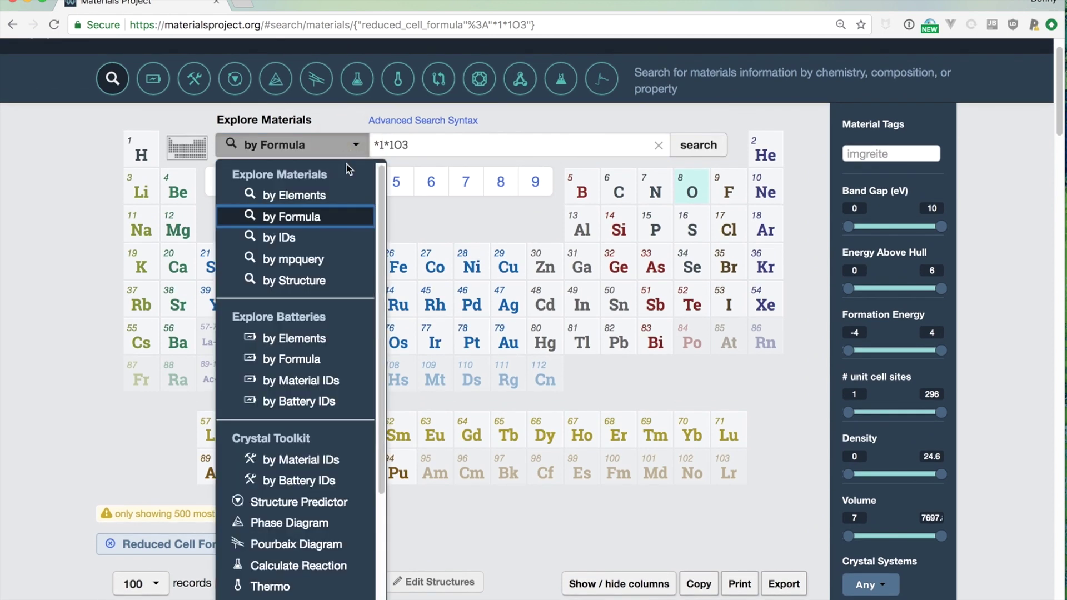
{"action": "left_click", "coordinate": [315, 265]}
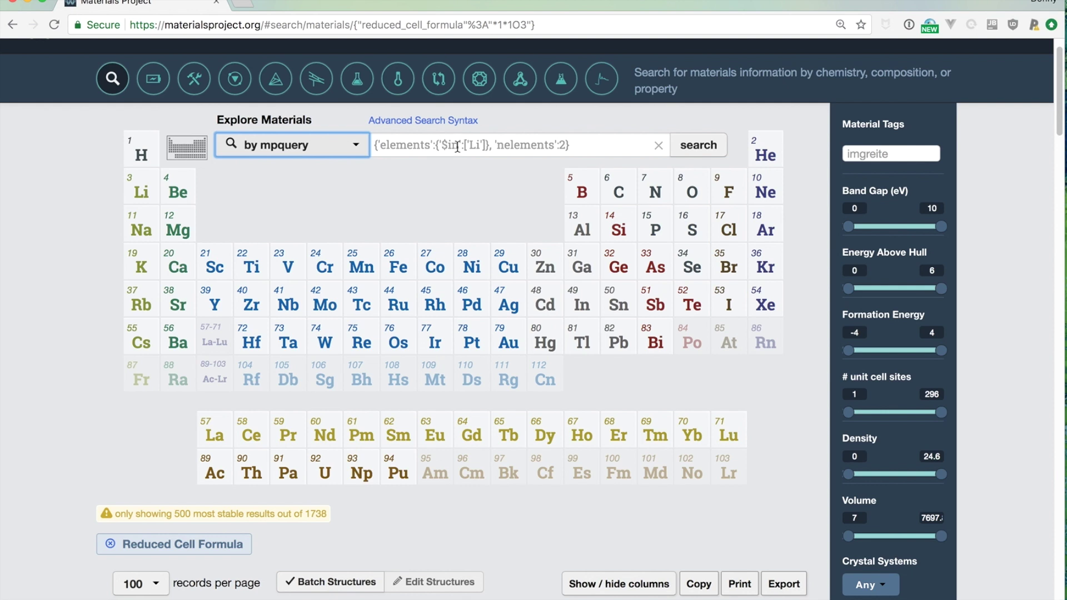
{"action": "left_click", "coordinate": [432, 121]}
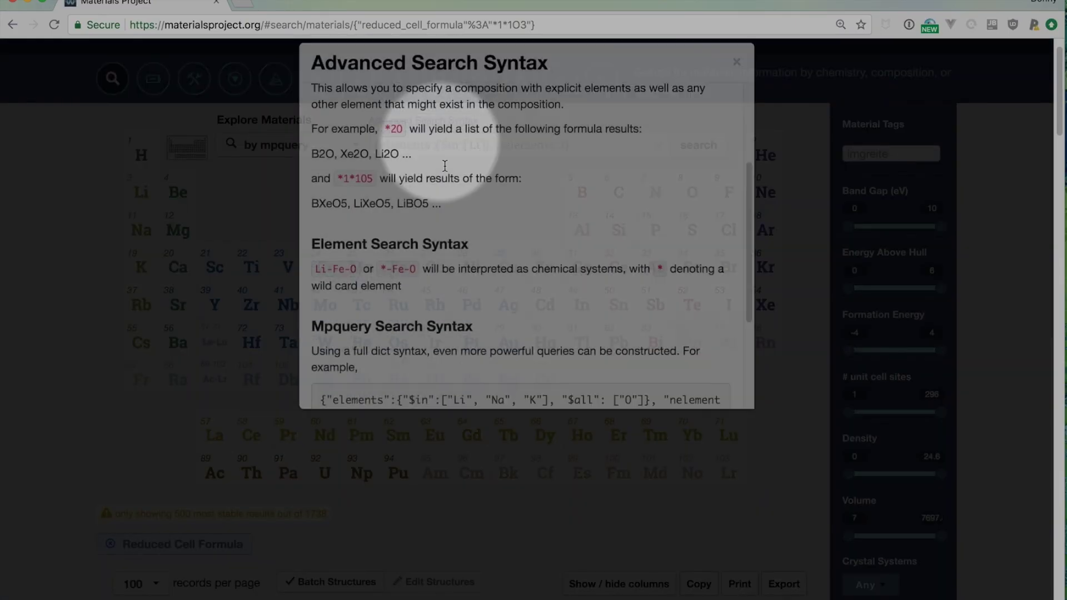
{"action": "scroll", "coordinate": [445, 238], "scroll_direction": "down", "scroll_amount": 2}
{"action": "scroll", "coordinate": [445, 237], "scroll_direction": "down", "scroll_amount": 5}
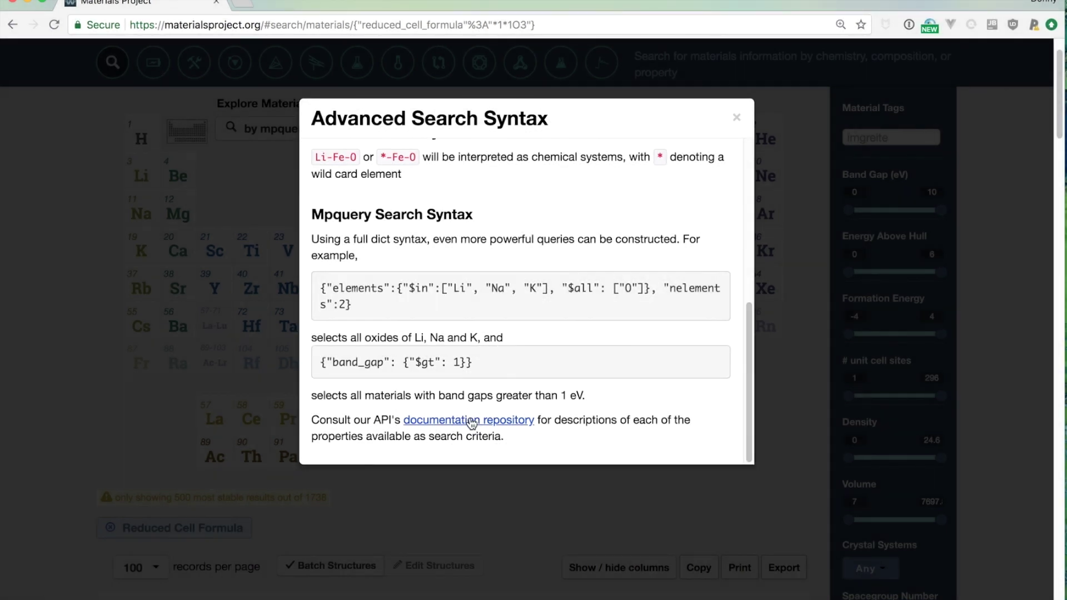
Open the API documentation repository linked in the search syntax help and look over its file list and README introduction.
{"action": "left_click", "coordinate": [471, 422]}
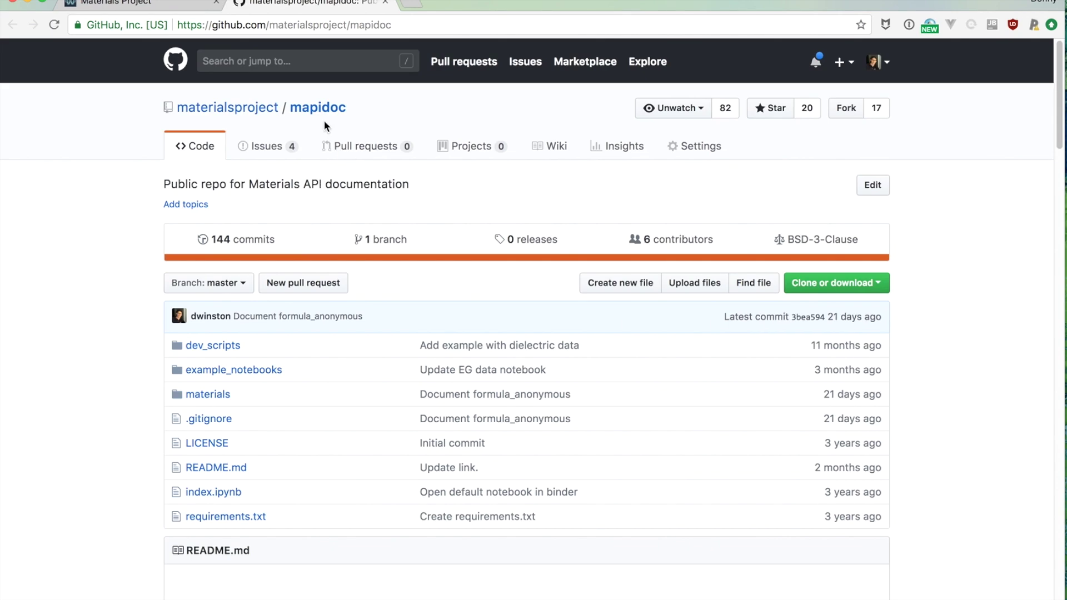
{"action": "scroll", "coordinate": [153, 304], "scroll_direction": "down", "scroll_amount": 1}
{"action": "scroll", "coordinate": [151, 302], "scroll_direction": "down", "scroll_amount": 6}
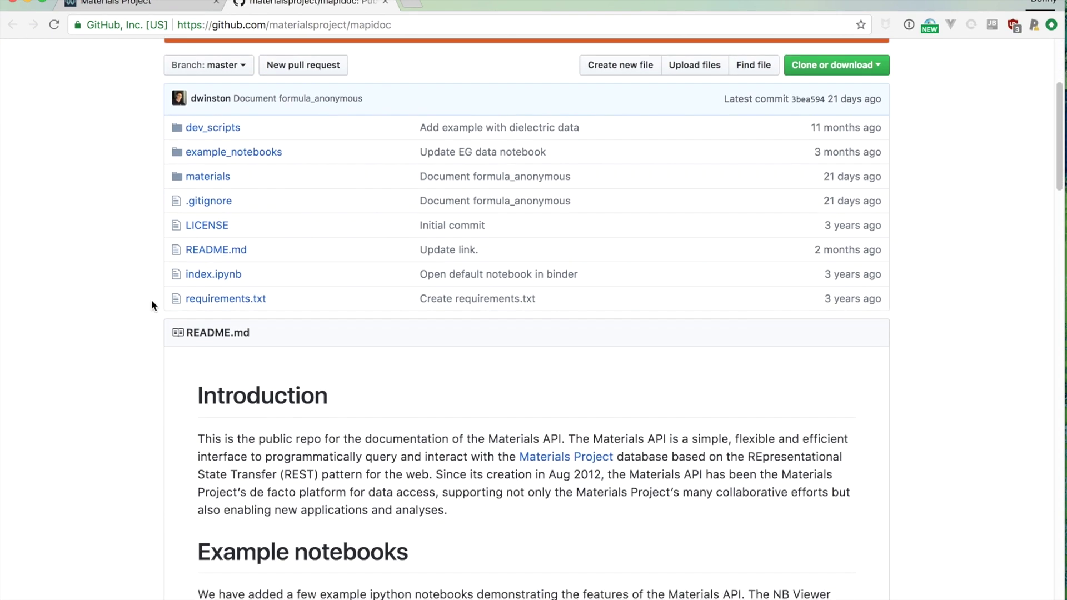
{"action": "scroll", "coordinate": [151, 299], "scroll_direction": "up", "scroll_amount": 6}
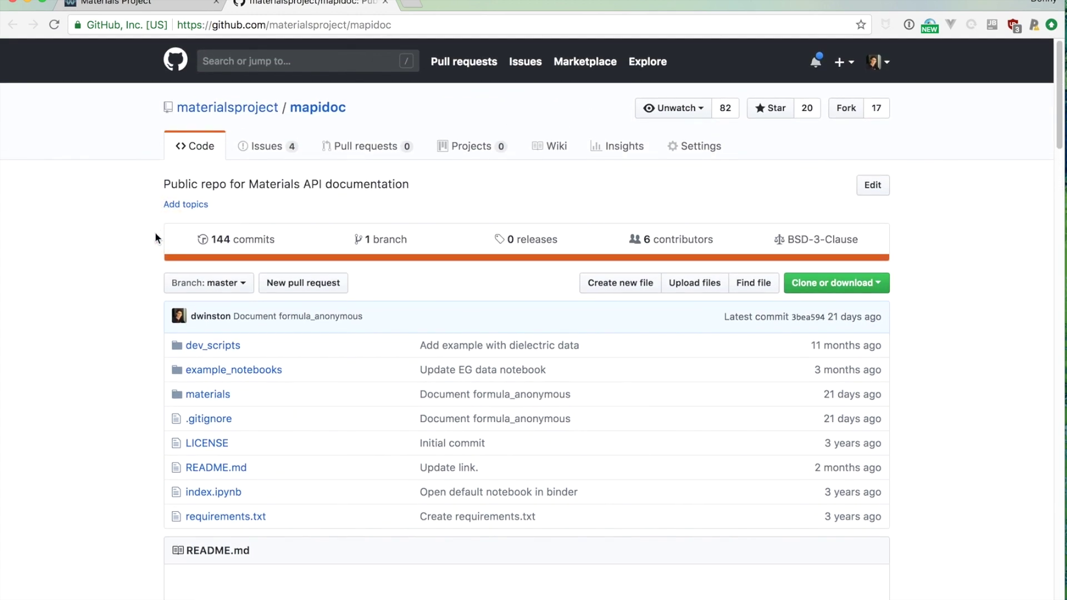
Find files matching icsd in the mapidoc repository, open materials/icsd_ids/README.md and highlight the icsd_ids property name.
{"action": "key", "text": "t"}
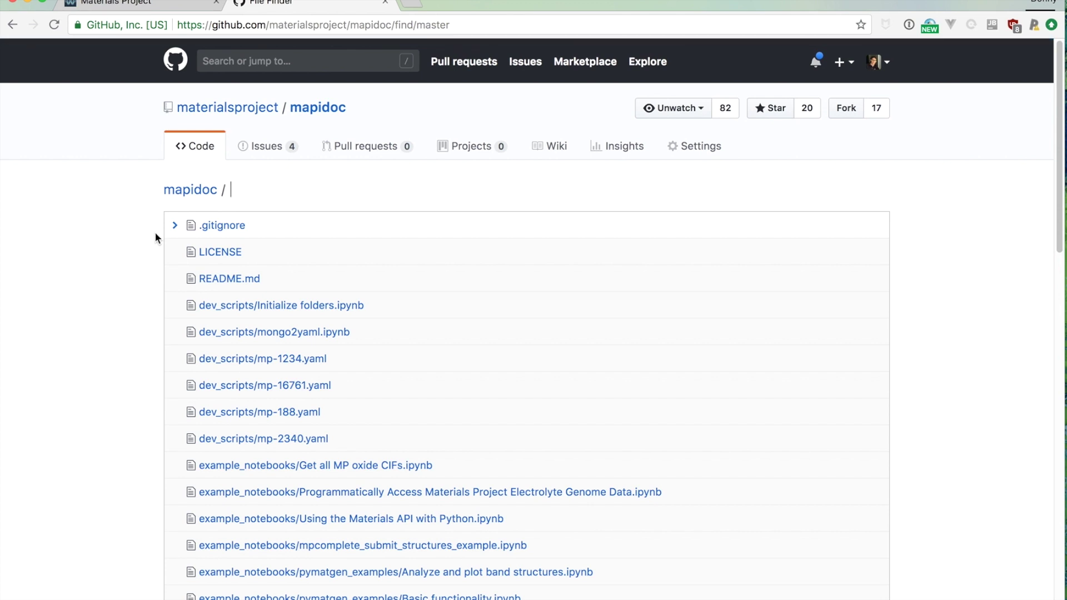
{"action": "type", "text": "icsd"}
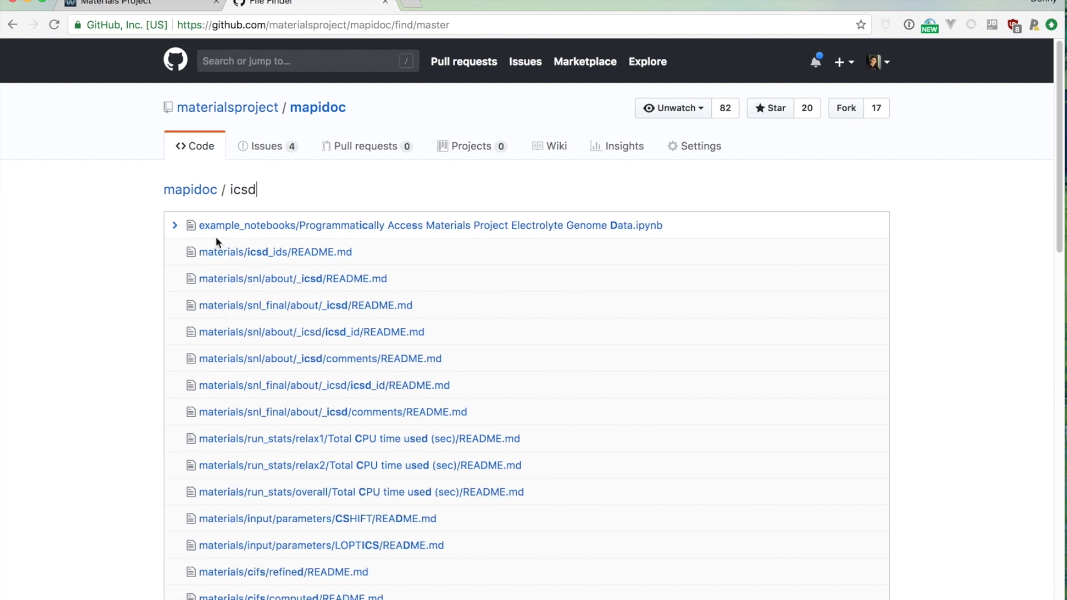
{"action": "left_click", "coordinate": [285, 256]}
{"action": "scroll", "coordinate": [288, 361], "scroll_direction": "down", "scroll_amount": 1}
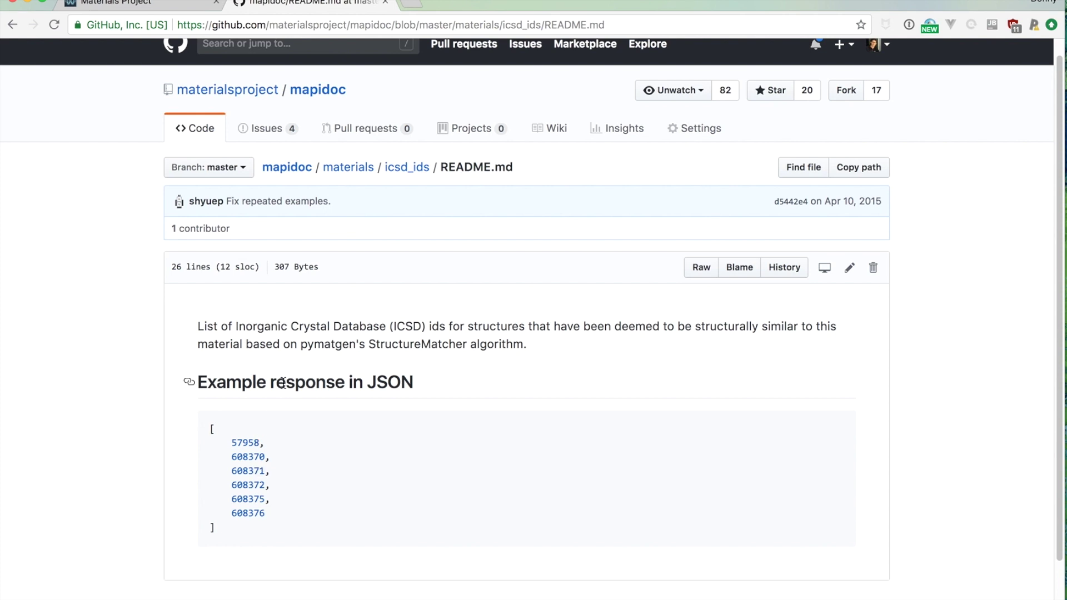
{"action": "scroll", "coordinate": [189, 382], "scroll_direction": "up", "scroll_amount": 1}
{"action": "left_click_drag", "start_coordinate": [437, 189], "coordinate": [378, 189]}
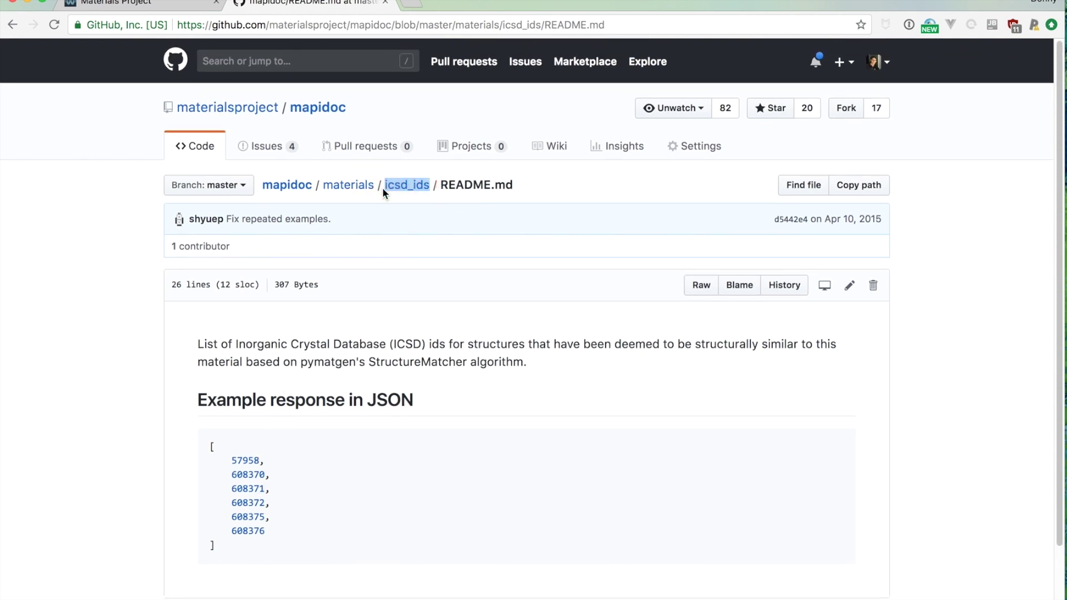
Check the example ICSD ids, return to the Materials Project, close the syntax help and run the mpquery {'icsd_ids': 57958}.
{"action": "left_click", "coordinate": [176, 6]}
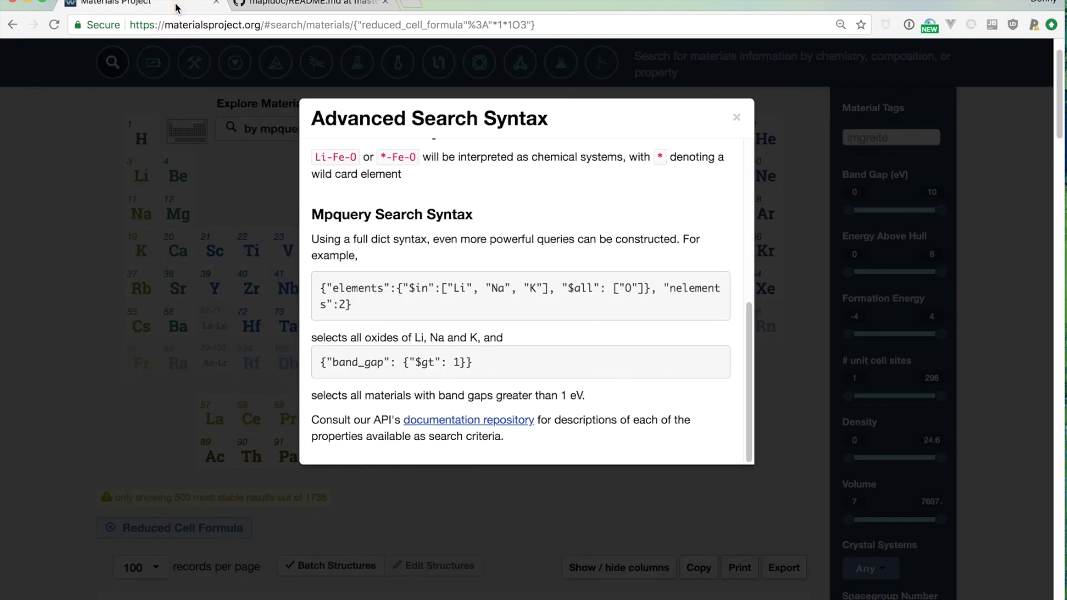
{"action": "left_click", "coordinate": [264, 10]}
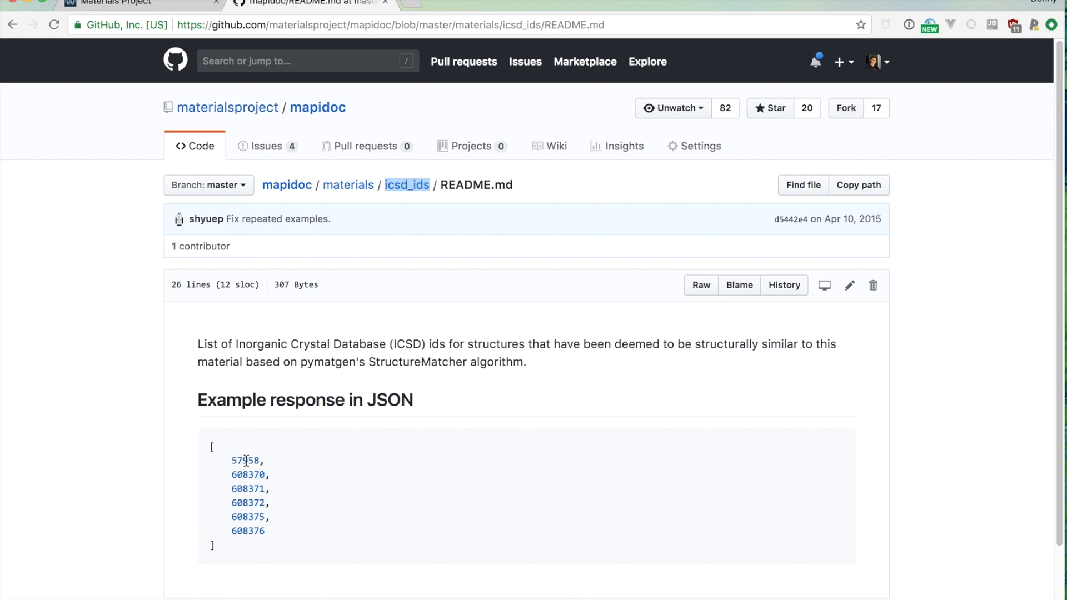
{"action": "left_click", "coordinate": [177, 3]}
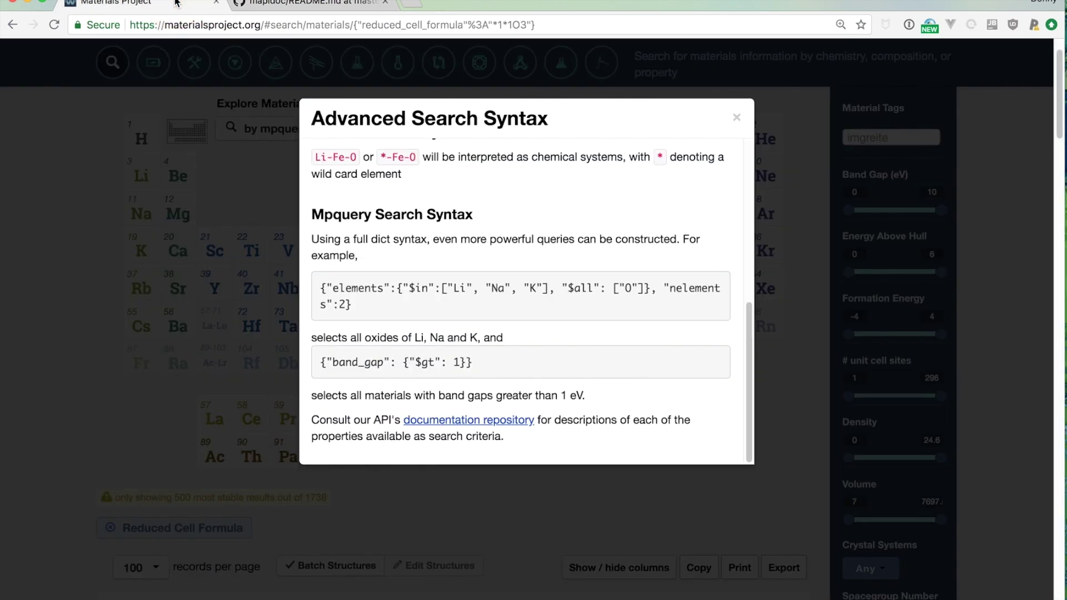
{"action": "left_click", "coordinate": [736, 121]}
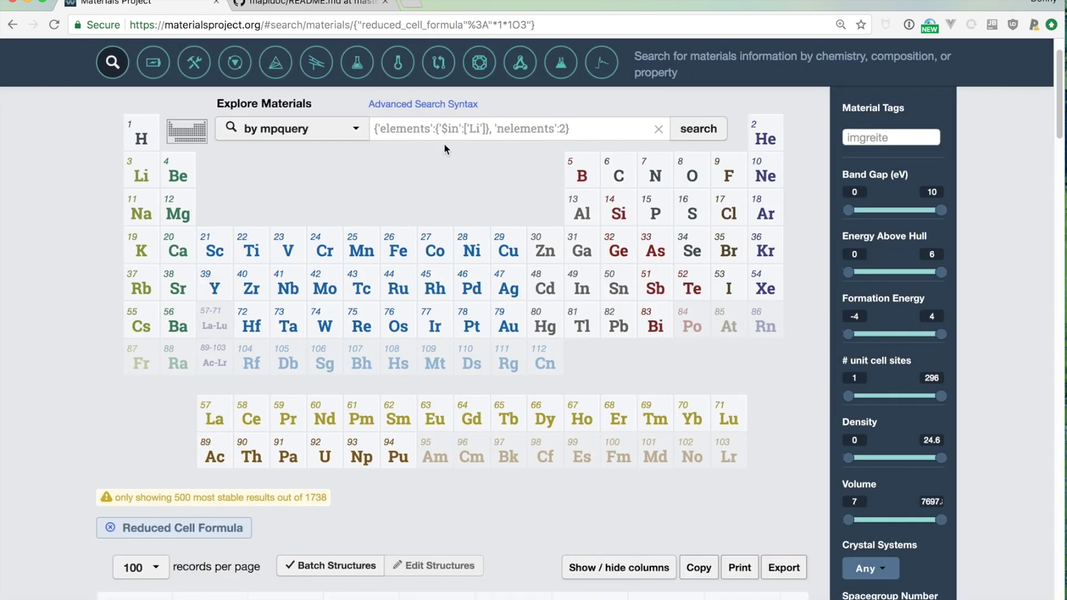
{"action": "left_click", "coordinate": [444, 126]}
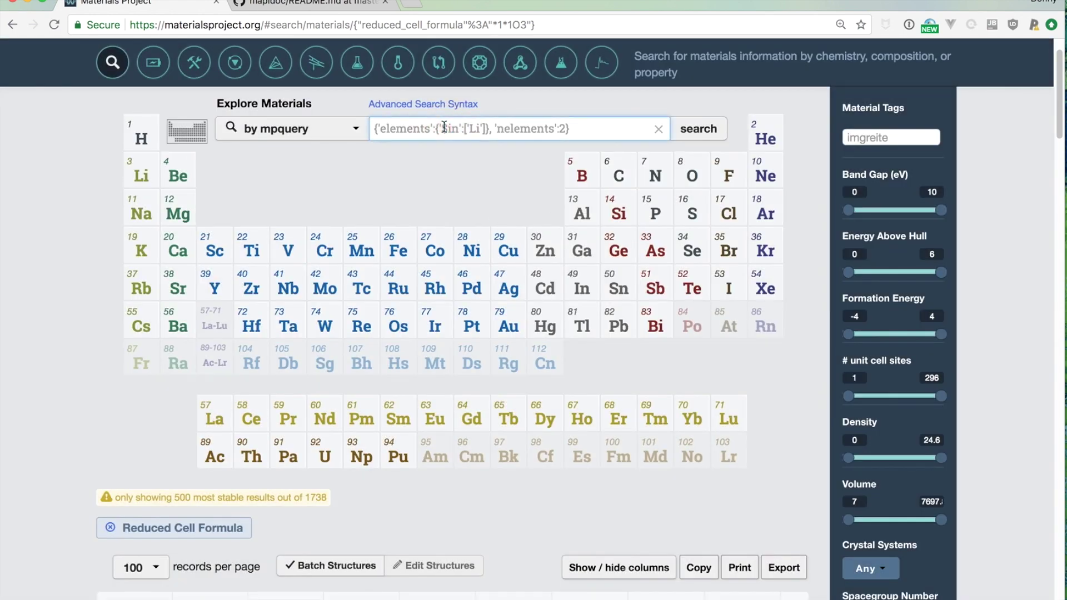
{"action": "type", "text": "{'icsd_ids': 57958"}
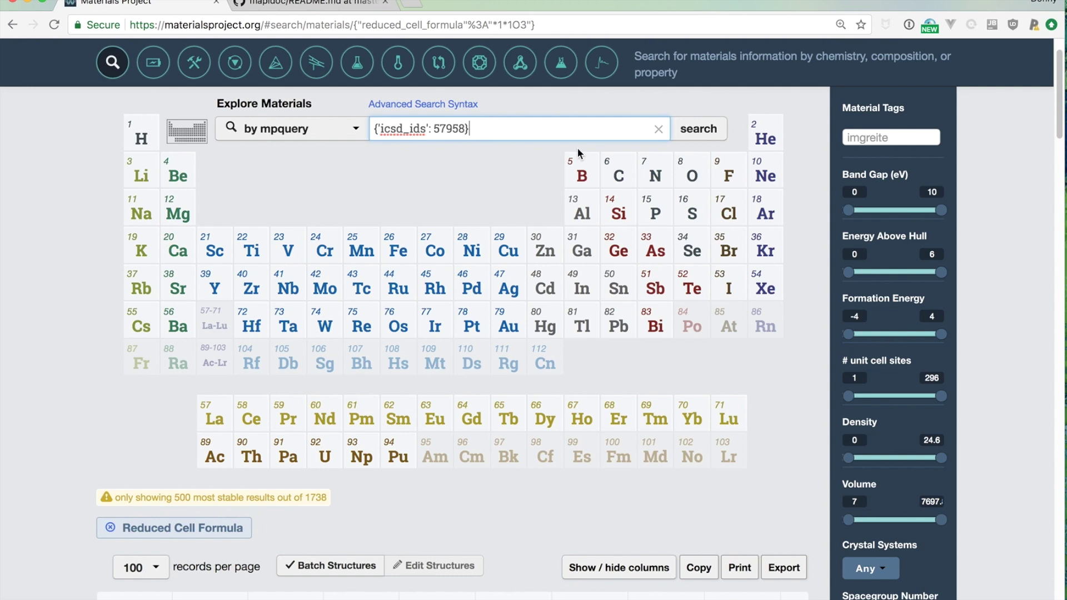
{"action": "left_click", "coordinate": [698, 133]}
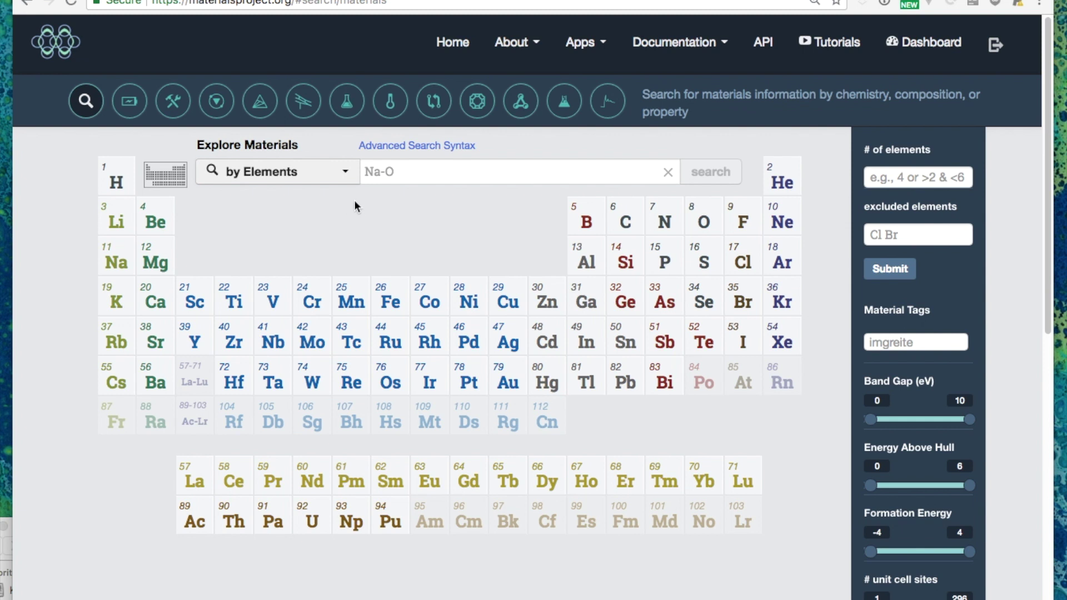
Search materials by Structure using the file LuAl2_mp-1234_primitive.cif from the Downloads folder and look over the results.
{"action": "left_click", "coordinate": [345, 172]}
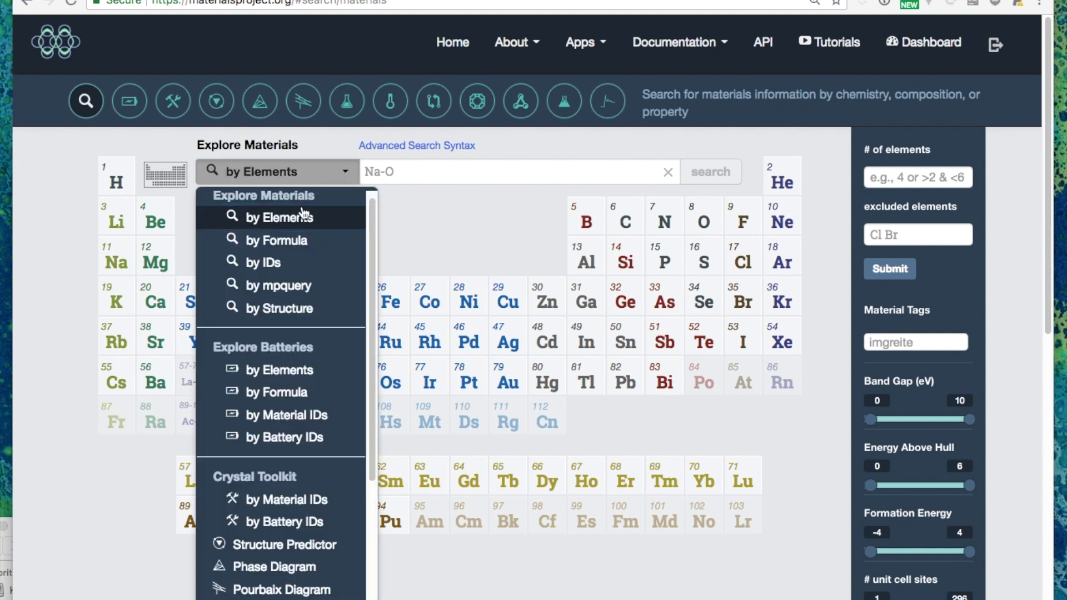
{"action": "left_click", "coordinate": [300, 309]}
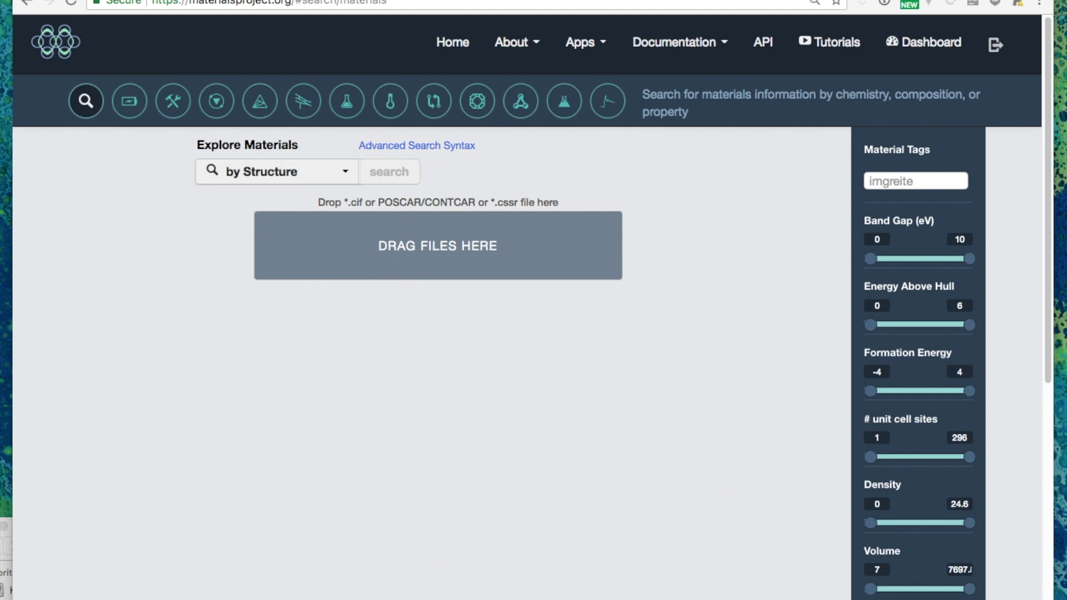
{"action": "key", "text": "super+Tab"}
{"action": "left_click_drag", "start_coordinate": [152, 522], "coordinate": [144, 526]}
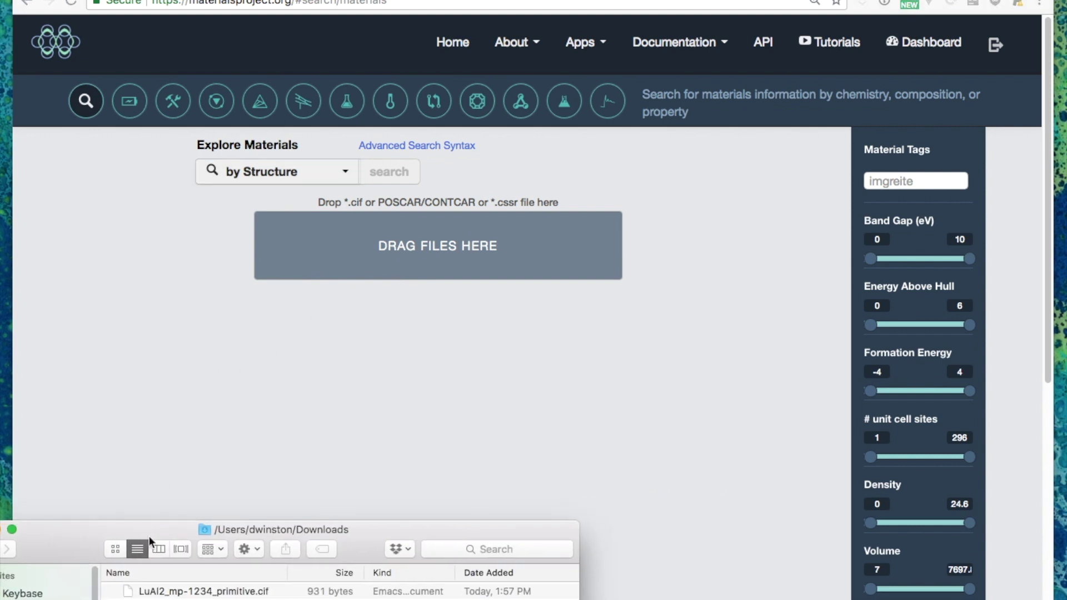
{"action": "left_click", "coordinate": [157, 592]}
{"action": "left_click_drag", "start_coordinate": [178, 594], "coordinate": [337, 256]}
{"action": "scroll", "coordinate": [336, 257], "scroll_direction": "down", "scroll_amount": 4}
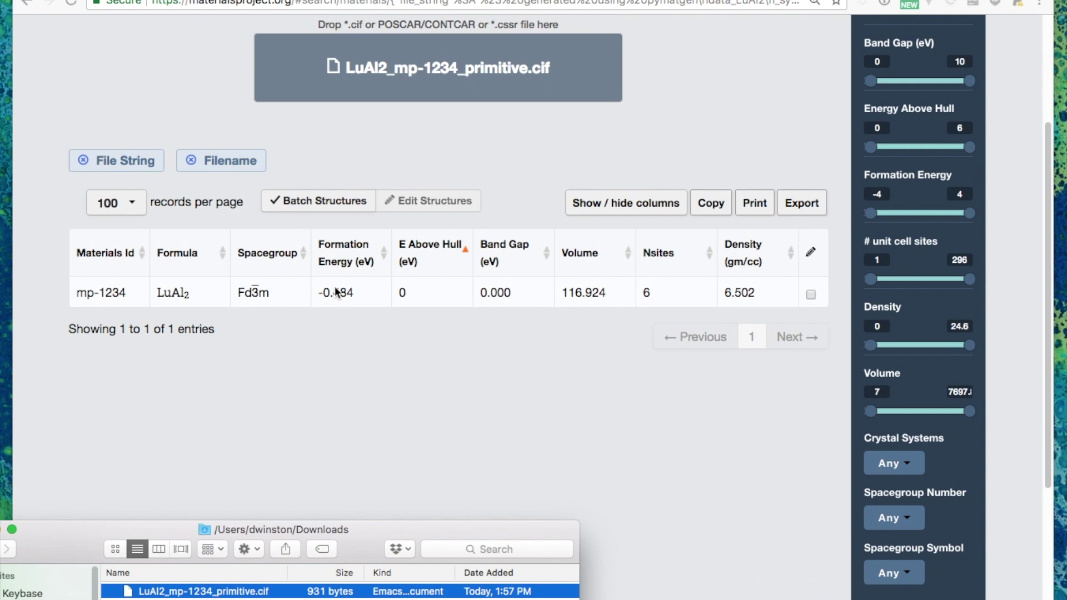
{"action": "left_click", "coordinate": [281, 314]}
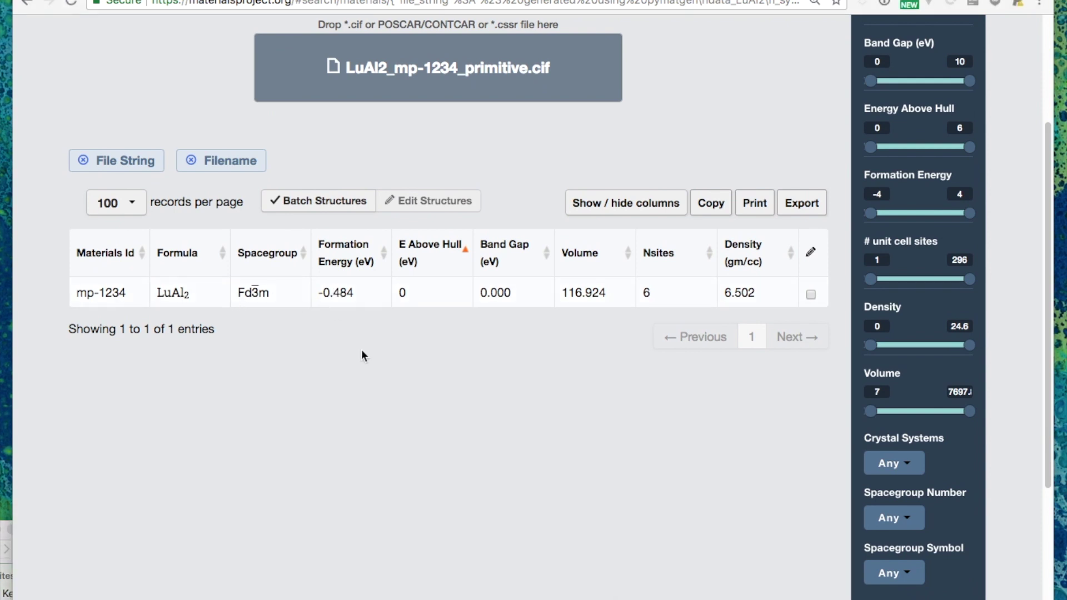
{"action": "scroll", "coordinate": [361, 355], "scroll_direction": "up", "scroll_amount": 3}
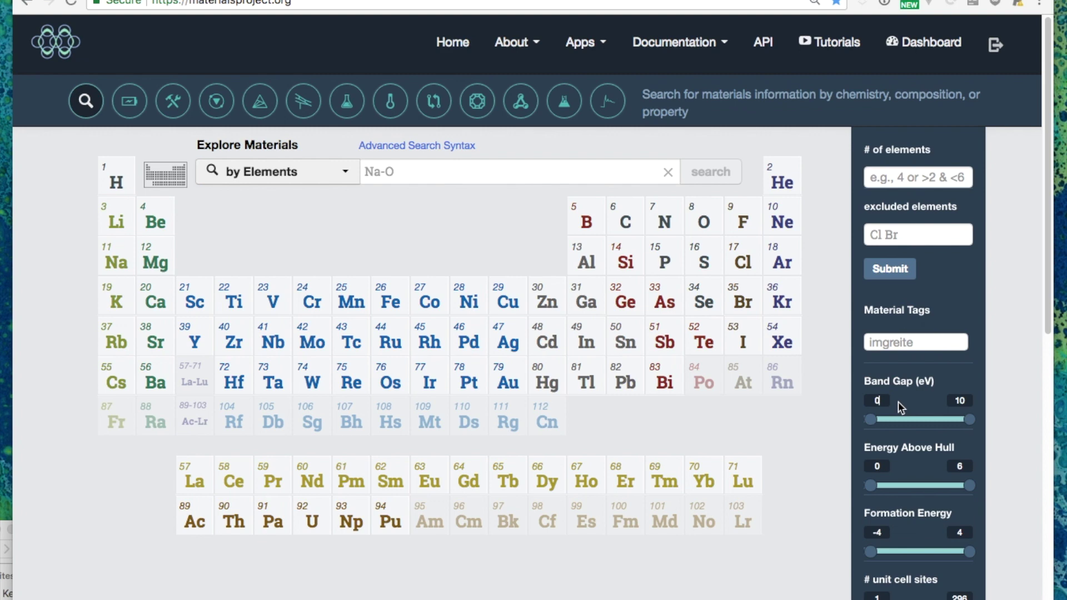
Limit the materials search to a band gap from 0.5 to 3 eV and look over the listed entries.
{"action": "key", "text": "Return"}
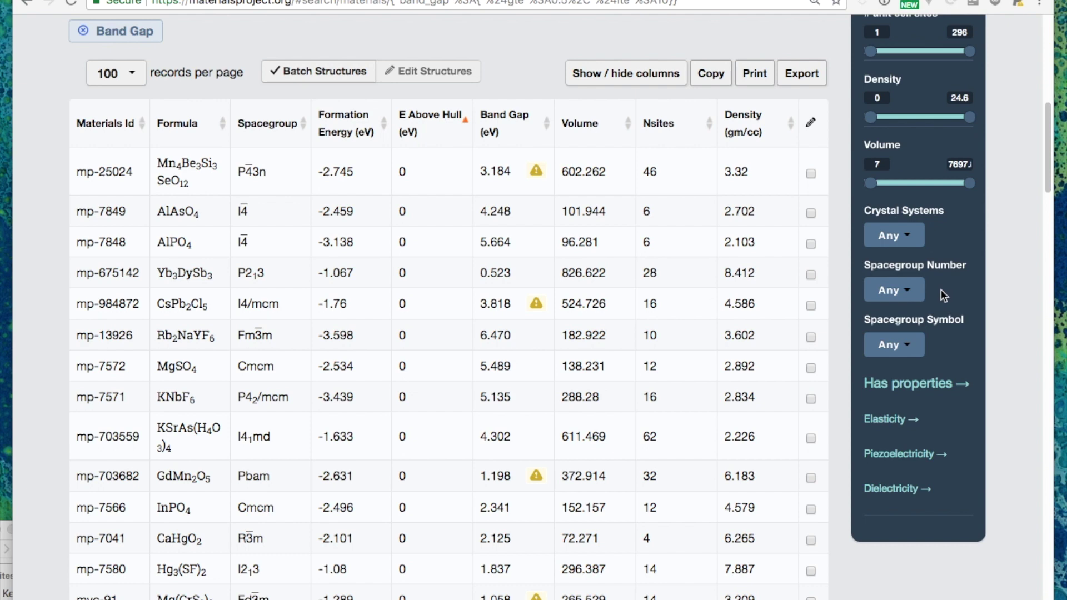
{"action": "scroll", "coordinate": [941, 289], "scroll_direction": "up", "scroll_amount": 8}
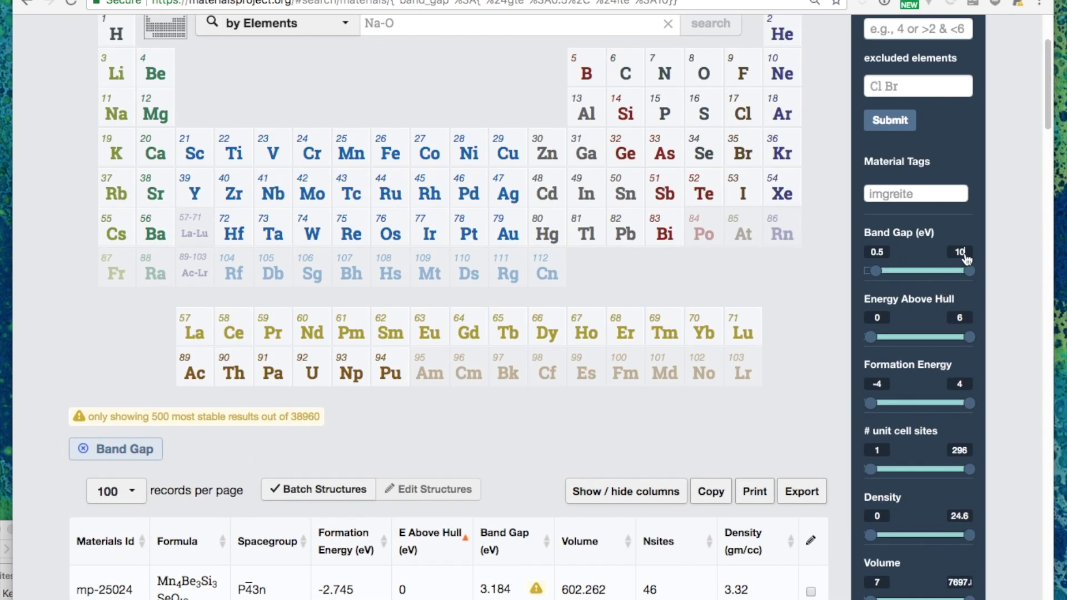
{"action": "left_click", "coordinate": [964, 255]}
{"action": "key", "text": "BackSpace"}
{"action": "key", "text": "BackSpace"}
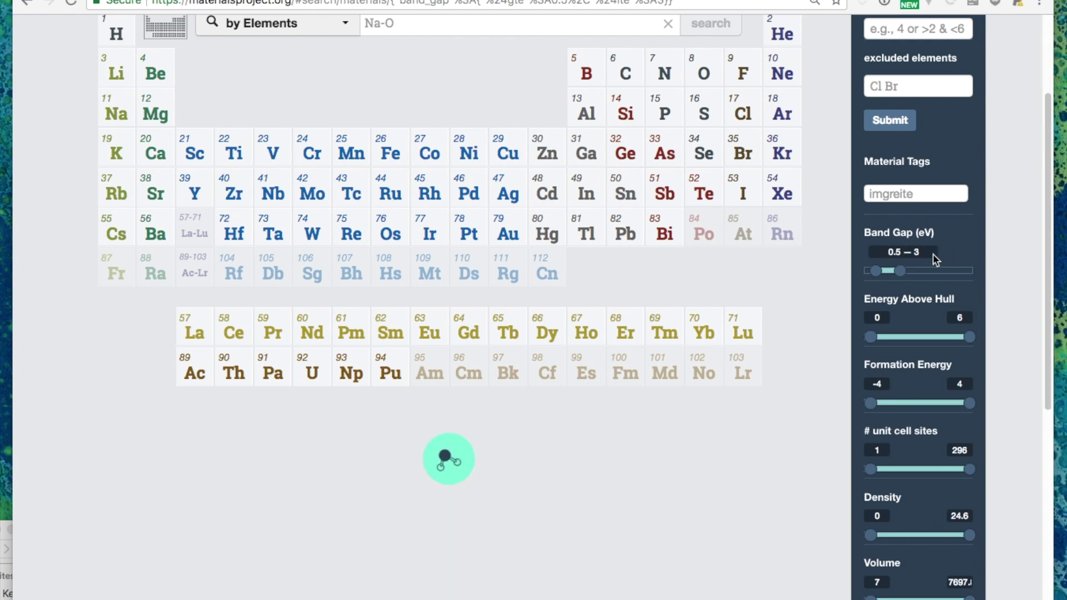
{"action": "scroll", "coordinate": [553, 282], "scroll_direction": "down", "scroll_amount": 8}
{"action": "scroll", "coordinate": [400, 286], "scroll_direction": "down", "scroll_amount": 7}
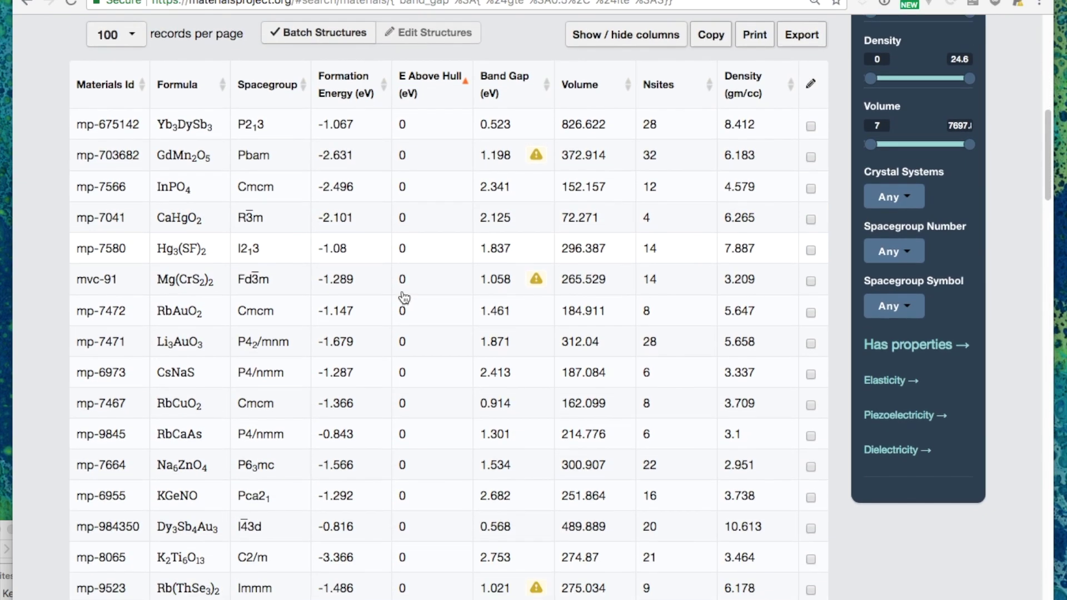
{"action": "scroll", "coordinate": [401, 289], "scroll_direction": "up", "scroll_amount": 6}
{"action": "scroll", "coordinate": [404, 299], "scroll_direction": "up", "scroll_amount": 7}
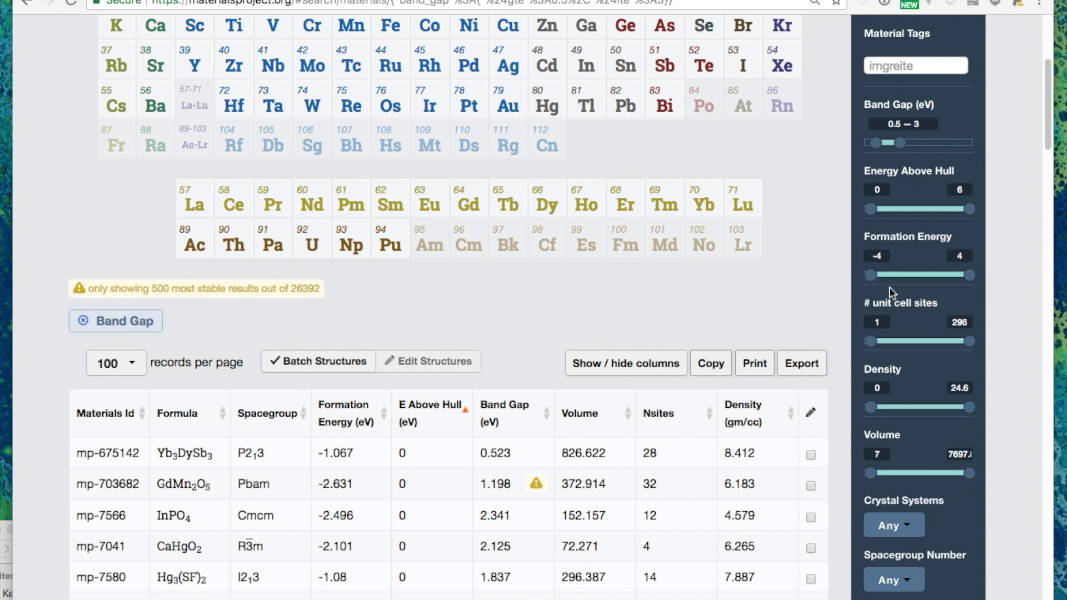
Set the upper limit of Energy Above Hull to 0.1 and look over the filtered materials.
{"action": "scroll", "coordinate": [889, 287], "scroll_direction": "up", "scroll_amount": 2}
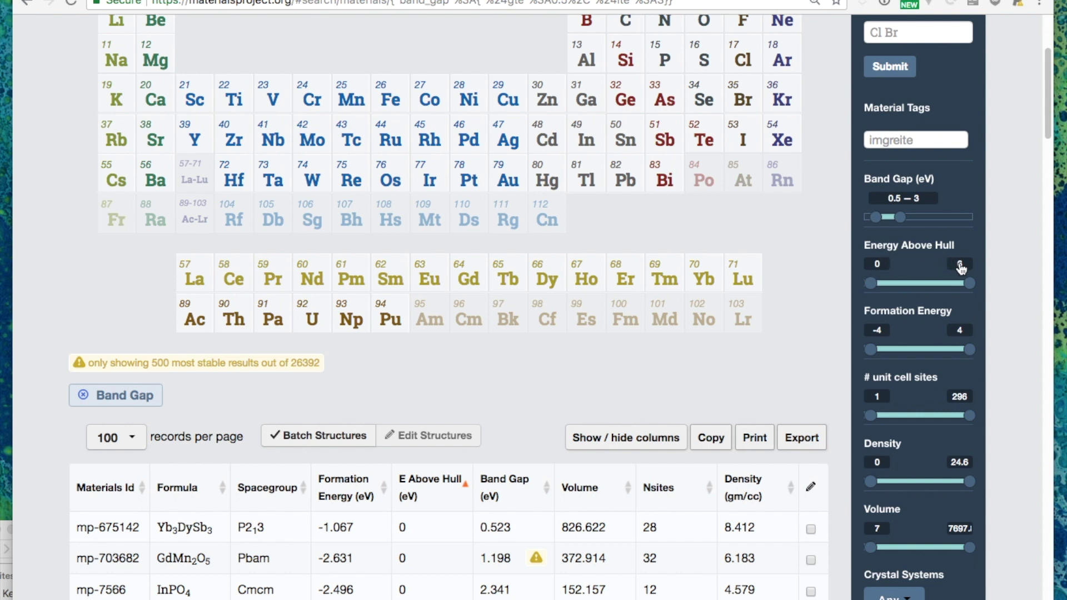
{"action": "key", "text": "BackSpace"}
{"action": "type", "text": ".1"}
{"action": "key", "text": "Return"}
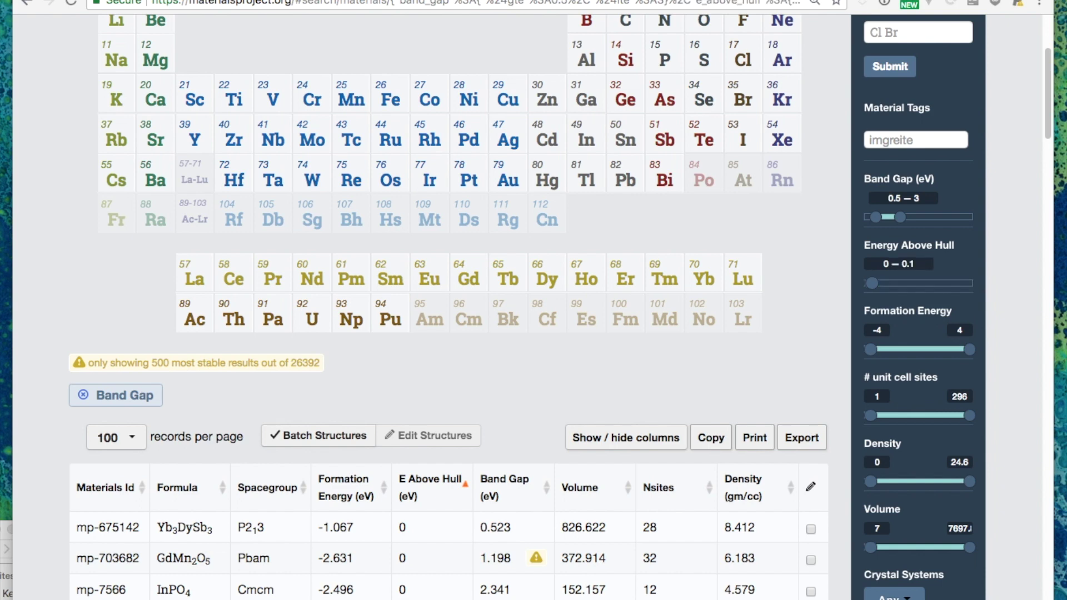
{"action": "scroll", "coordinate": [493, 298], "scroll_direction": "down", "scroll_amount": 6}
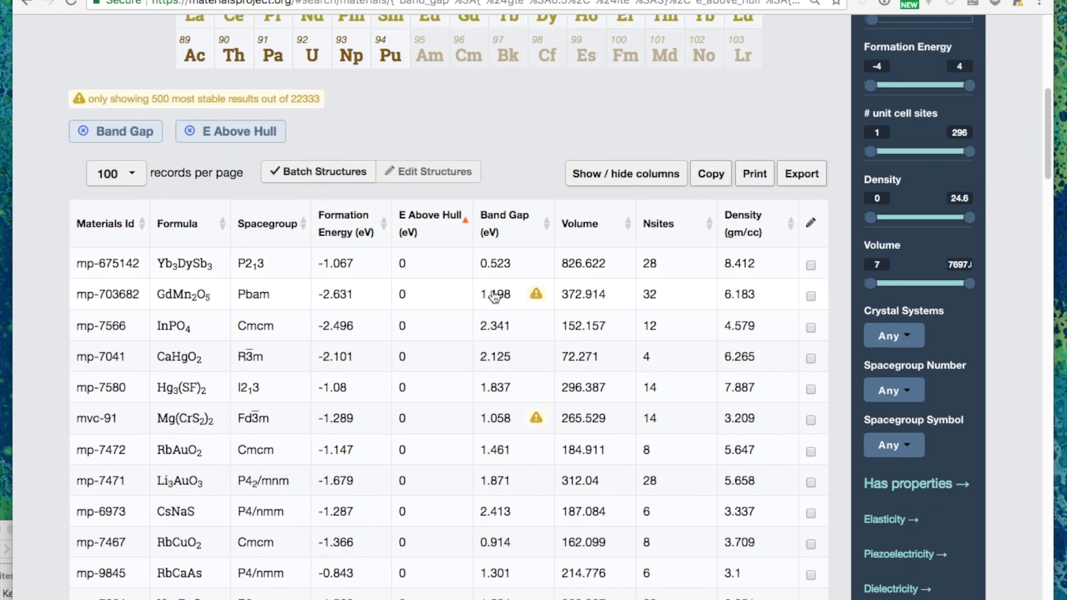
{"action": "scroll", "coordinate": [364, 291], "scroll_direction": "up", "scroll_amount": 1}
{"action": "scroll", "coordinate": [364, 291], "scroll_direction": "up", "scroll_amount": 5}
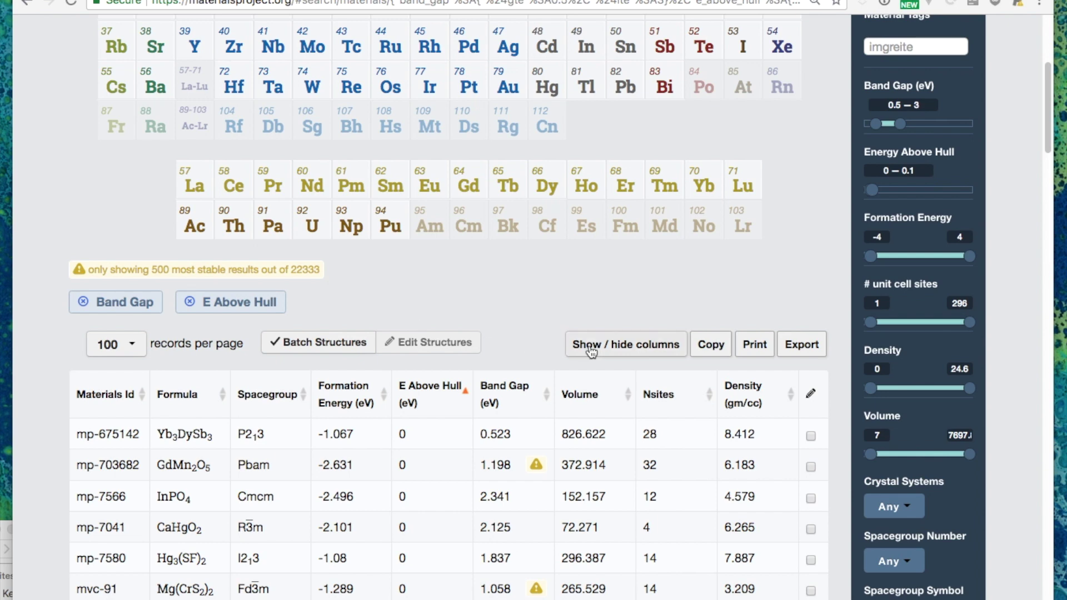
Expand the Has properties filters, check what Elec. structure covers and require it for the listed materials.
{"action": "scroll", "coordinate": [921, 375], "scroll_direction": "down", "scroll_amount": 4}
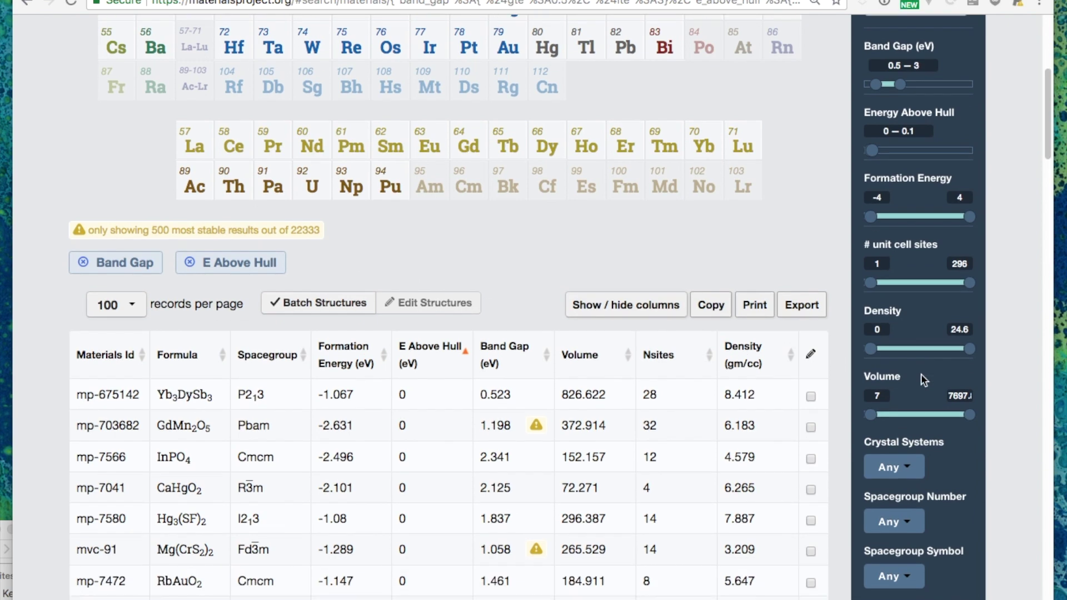
{"action": "scroll", "coordinate": [922, 374], "scroll_direction": "down", "scroll_amount": 2}
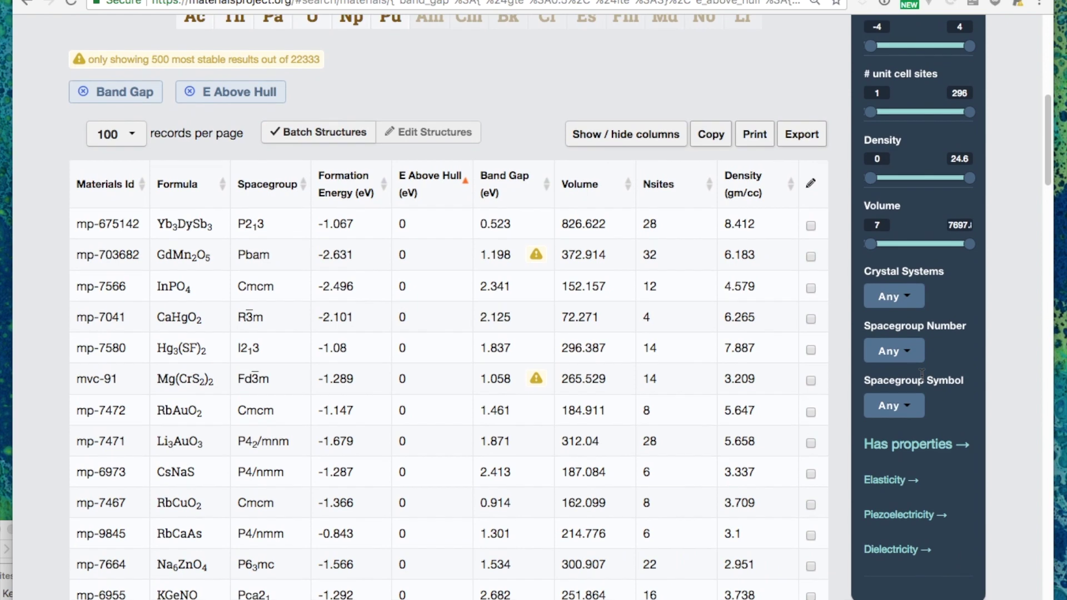
{"action": "scroll", "coordinate": [922, 381], "scroll_direction": "down", "scroll_amount": 1}
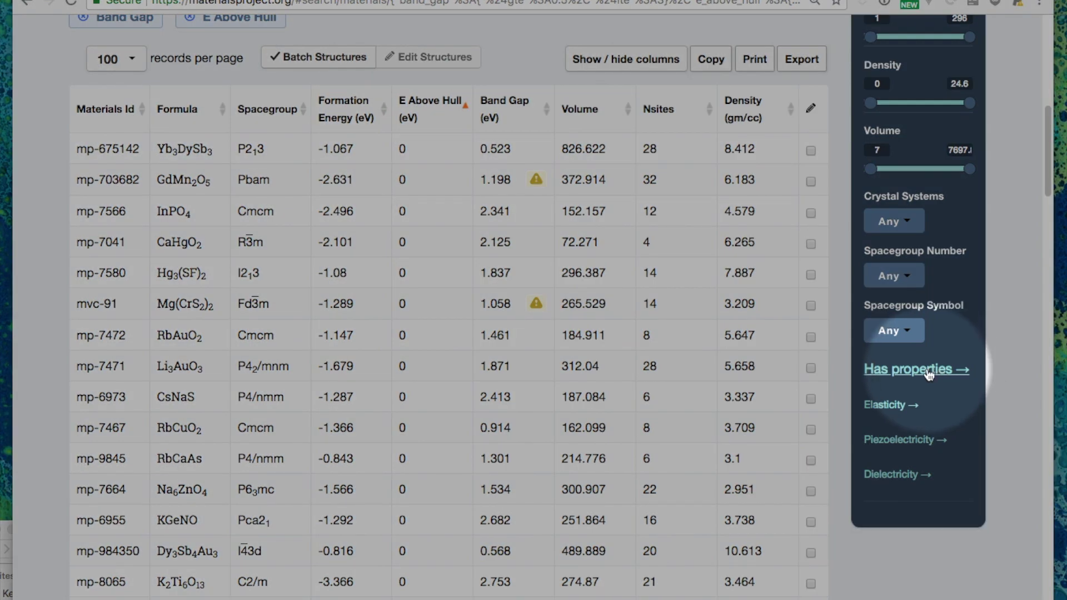
{"action": "left_click", "coordinate": [929, 375]}
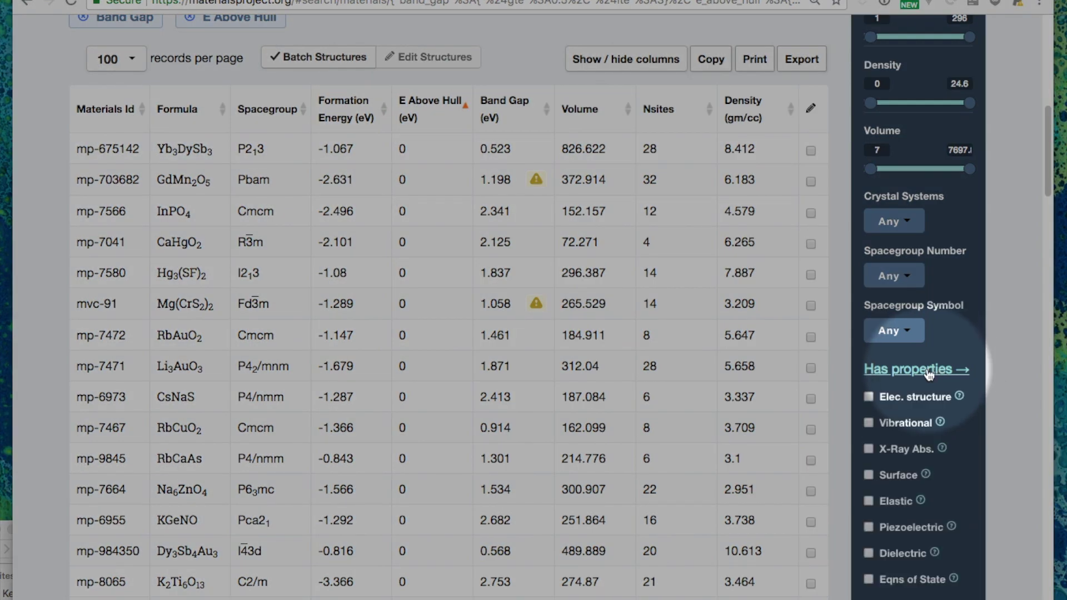
{"action": "scroll", "coordinate": [911, 364], "scroll_direction": "down", "scroll_amount": 2}
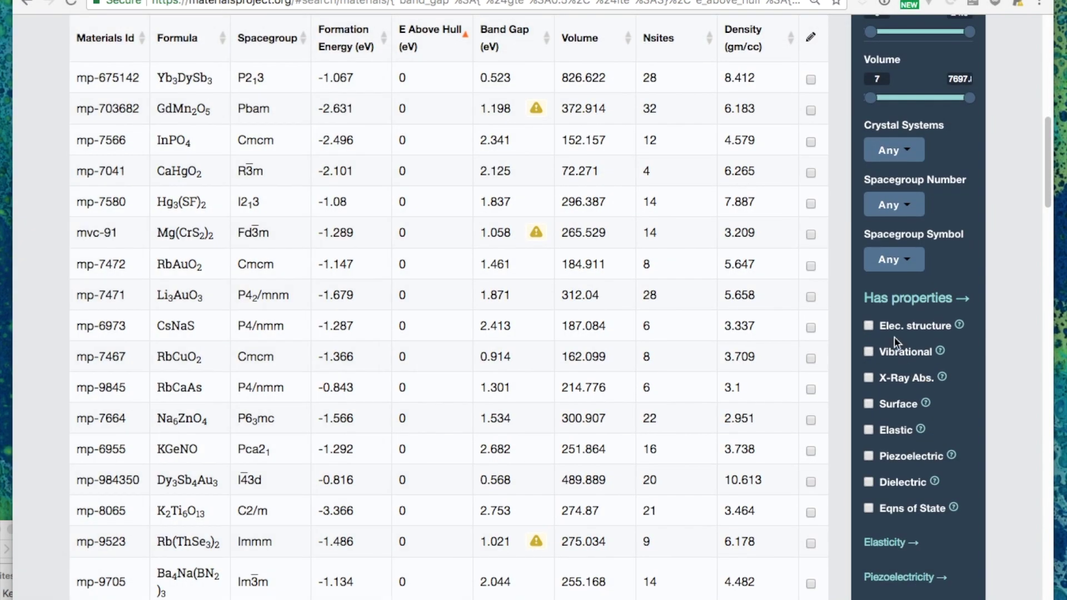
{"action": "mouse_move", "coordinate": [959, 327]}
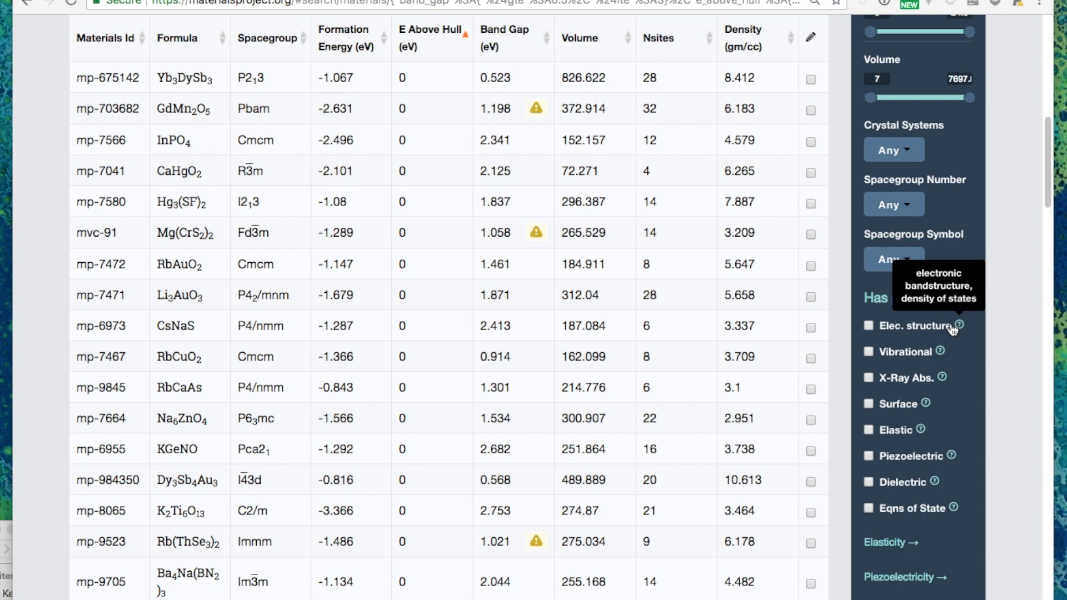
{"action": "left_click", "coordinate": [868, 326]}
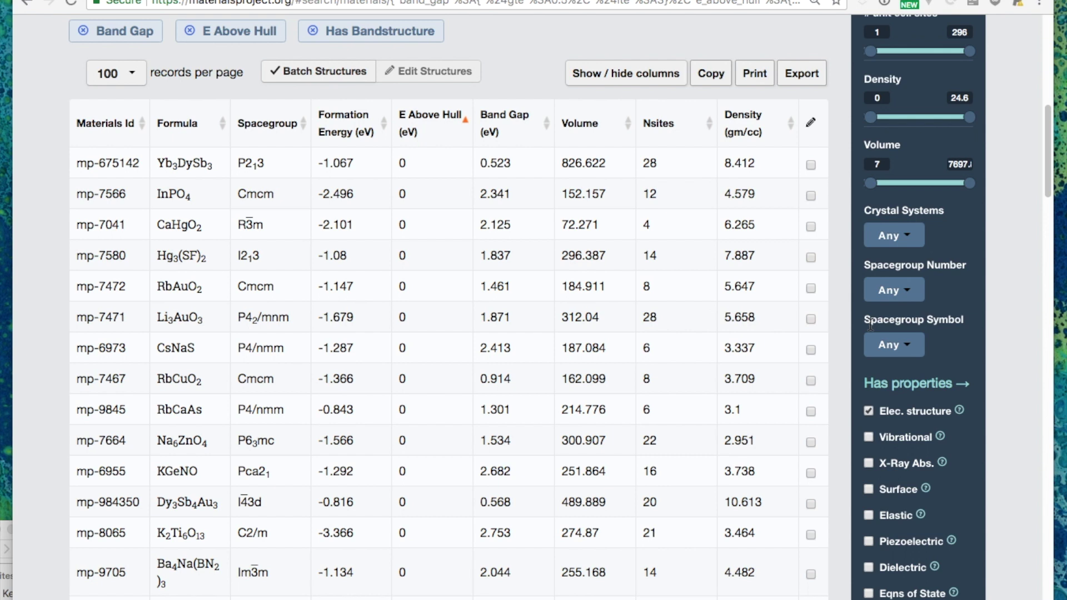
Also require the Elastic property and look over the narrowed list of materials.
{"action": "scroll", "coordinate": [884, 373], "scroll_direction": "down", "scroll_amount": 1}
{"action": "scroll", "coordinate": [885, 372], "scroll_direction": "down", "scroll_amount": 3}
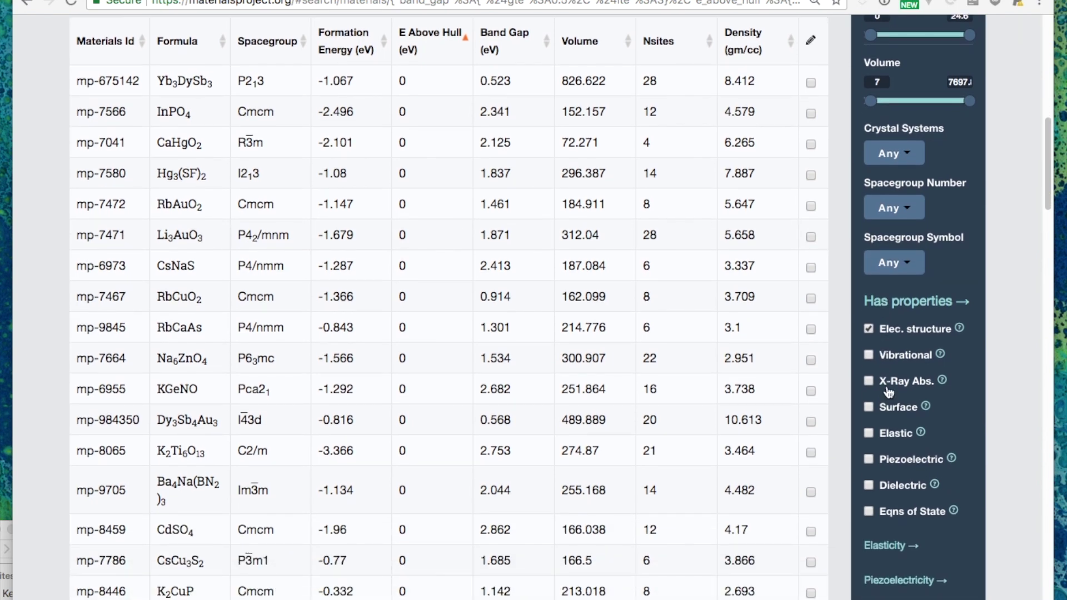
{"action": "left_click", "coordinate": [869, 434]}
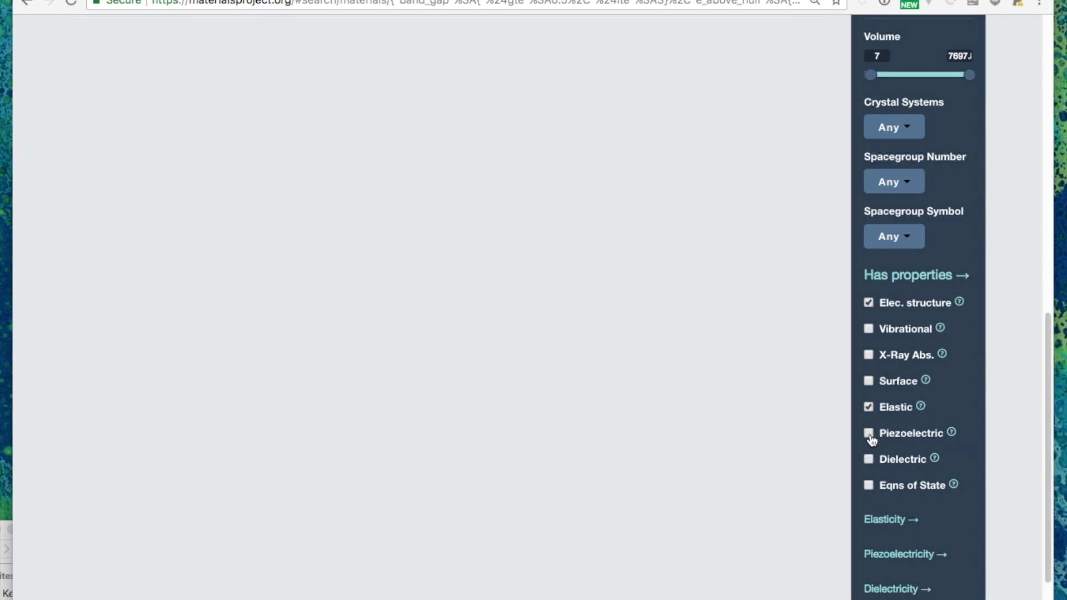
{"action": "scroll", "coordinate": [556, 362], "scroll_direction": "up", "scroll_amount": 5}
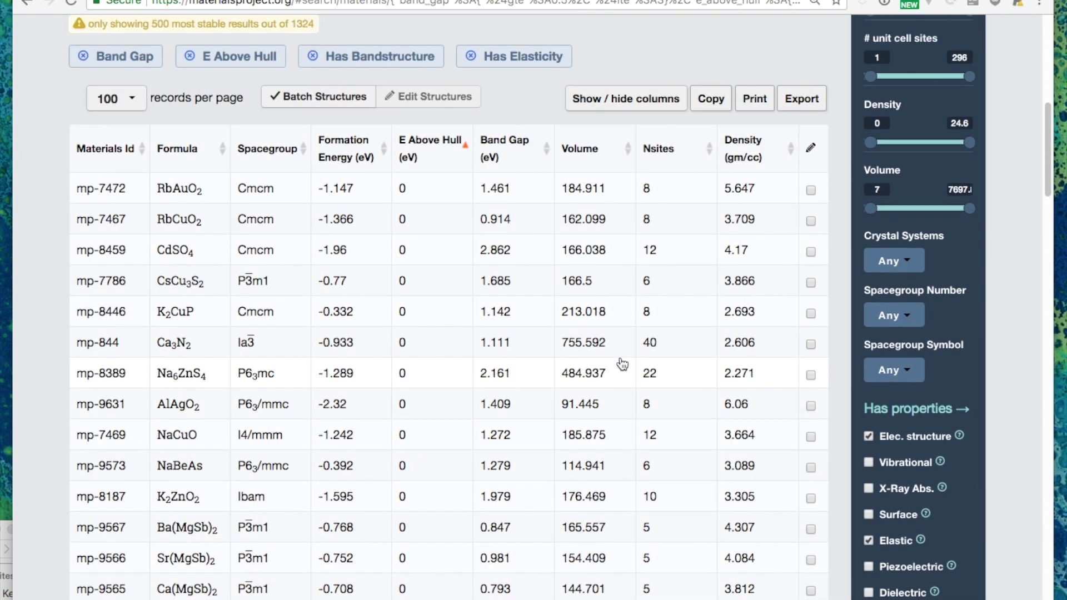
{"action": "scroll", "coordinate": [622, 363], "scroll_direction": "down", "scroll_amount": 5}
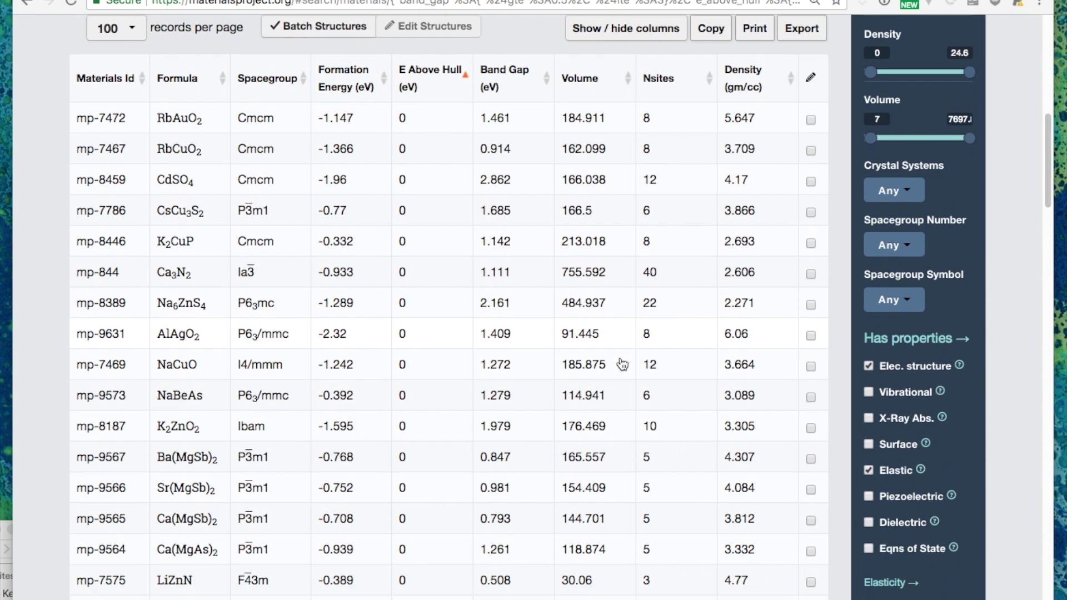
Expand the Elasticity filters, raise the minimum Bulk Modulus K_VRH to 119 and look through the resulting materials.
{"action": "scroll", "coordinate": [622, 364], "scroll_direction": "down", "scroll_amount": 3}
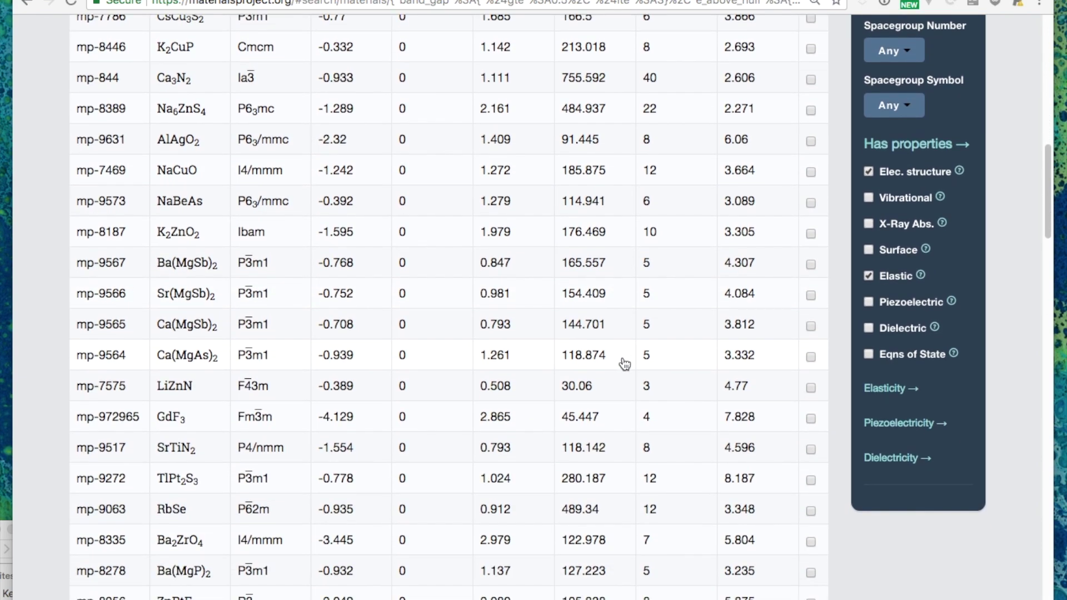
{"action": "left_click", "coordinate": [888, 395]}
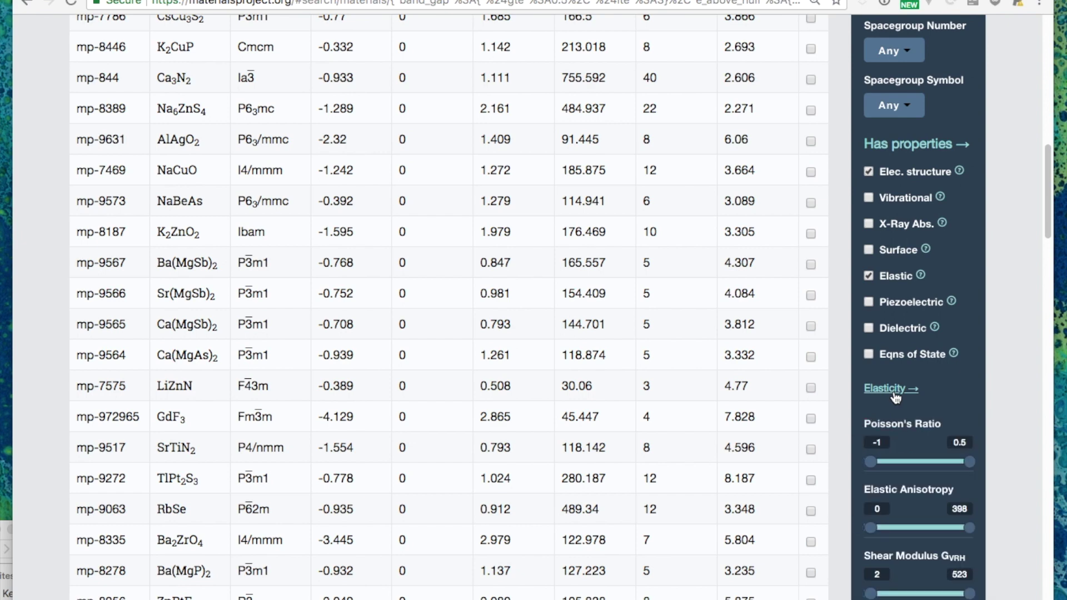
{"action": "scroll", "coordinate": [903, 423], "scroll_direction": "down", "scroll_amount": 3}
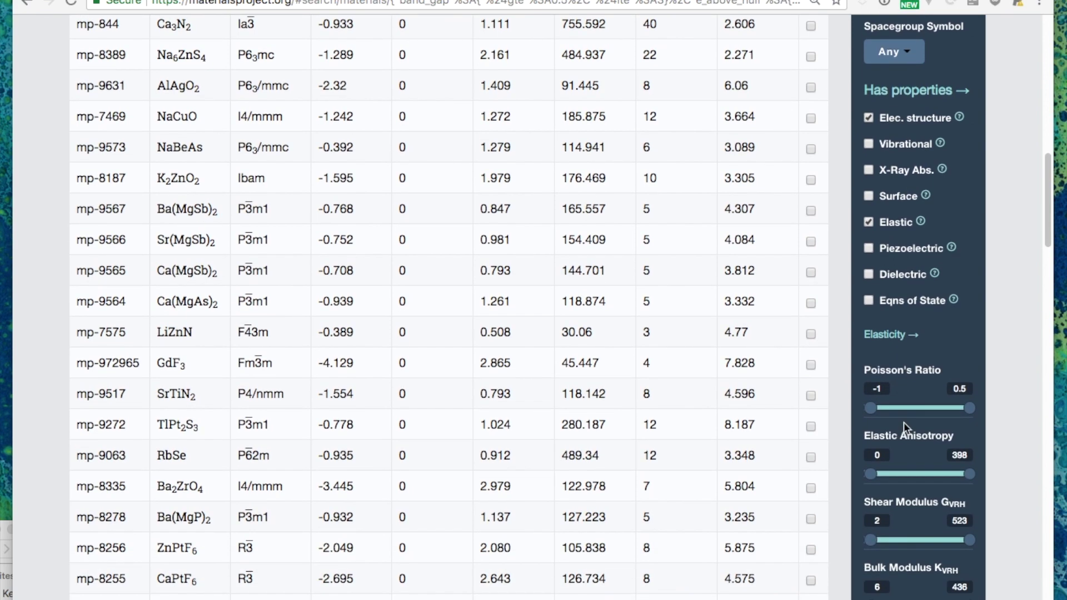
{"action": "scroll", "coordinate": [903, 422], "scroll_direction": "down", "scroll_amount": 1}
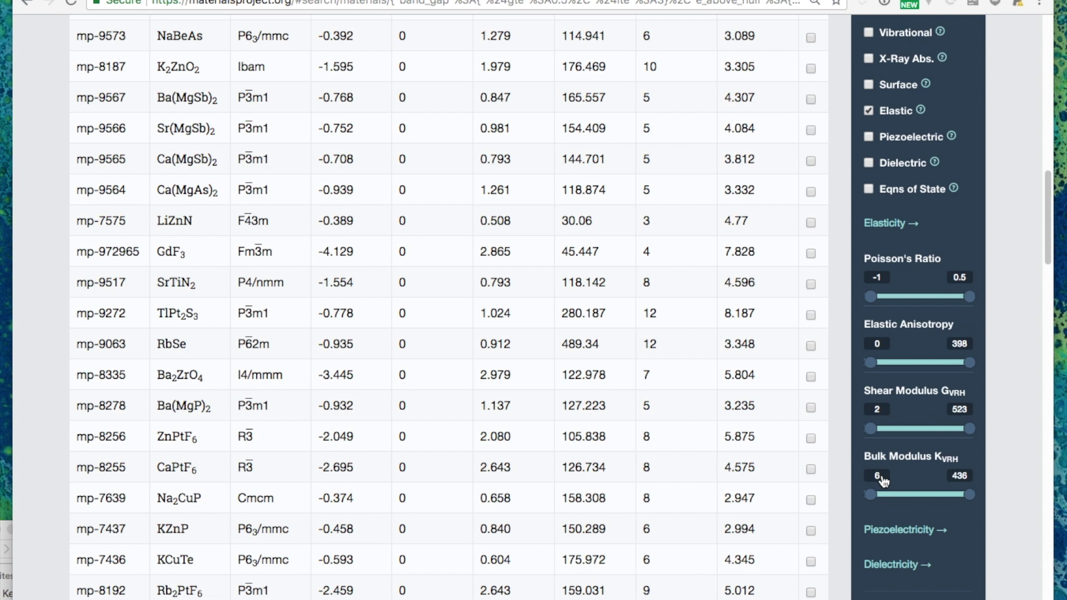
{"action": "left_click_drag", "start_coordinate": [869, 494], "coordinate": [898, 497]}
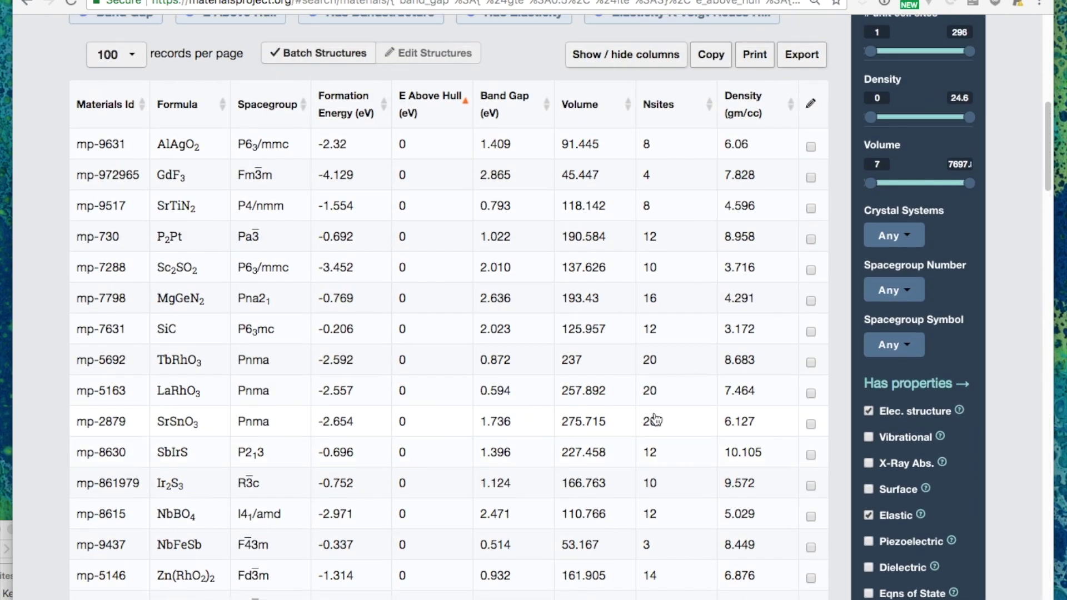
{"action": "scroll", "coordinate": [656, 419], "scroll_direction": "up", "scroll_amount": 3}
{"action": "scroll", "coordinate": [656, 419], "scroll_direction": "down", "scroll_amount": 15}
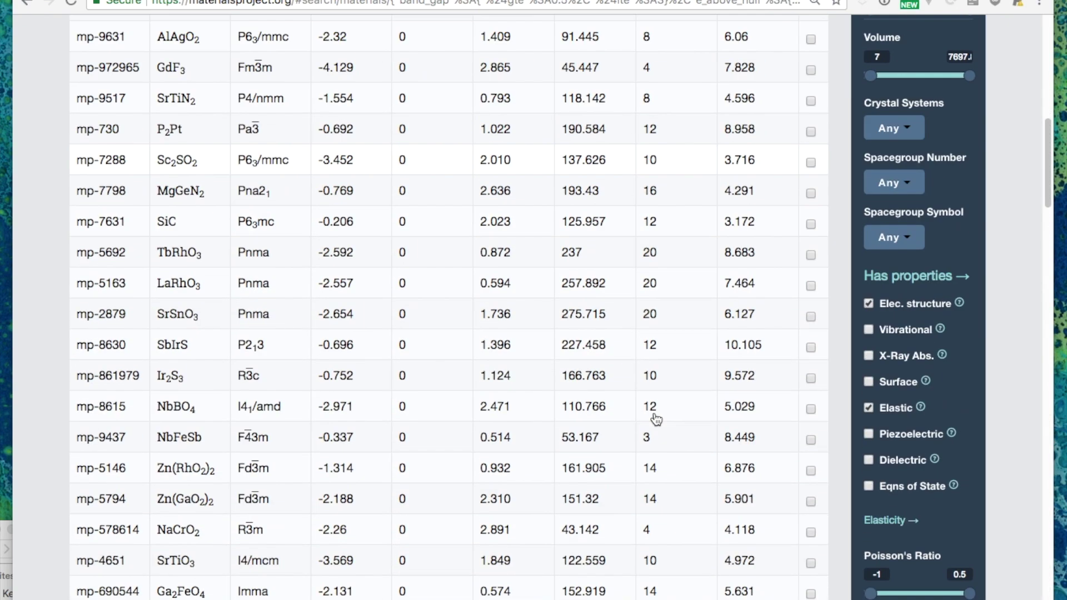
{"action": "scroll", "coordinate": [656, 419], "scroll_direction": "down", "scroll_amount": 10}
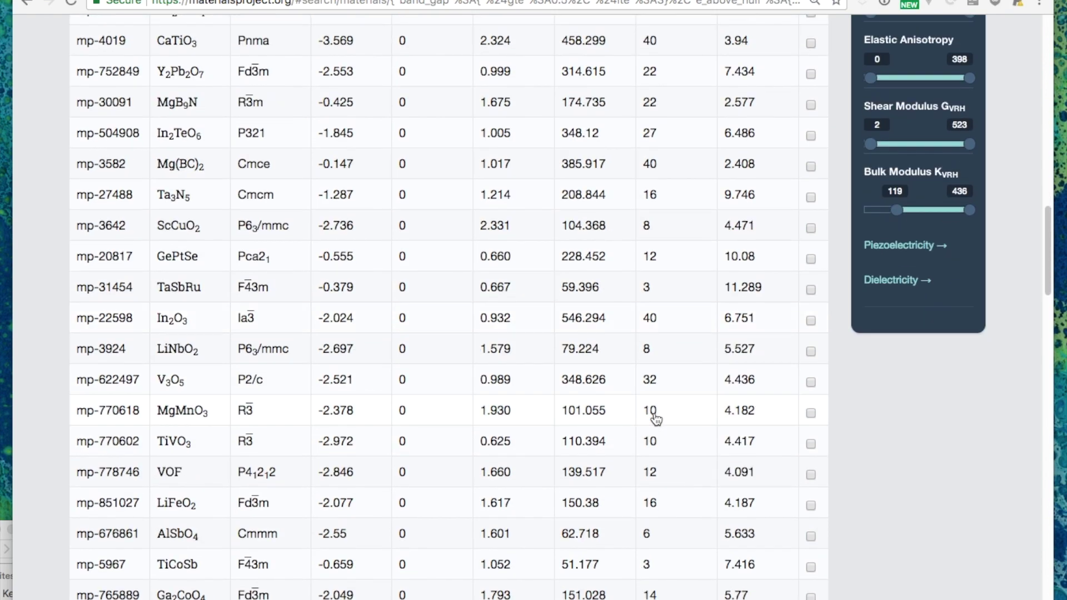
Search the materials by the wildcard formula *1*1O3 and look over the listed compounds.
{"action": "scroll", "coordinate": [656, 420], "scroll_direction": "up", "scroll_amount": 20}
{"action": "scroll", "coordinate": [656, 419], "scroll_direction": "up", "scroll_amount": 1}
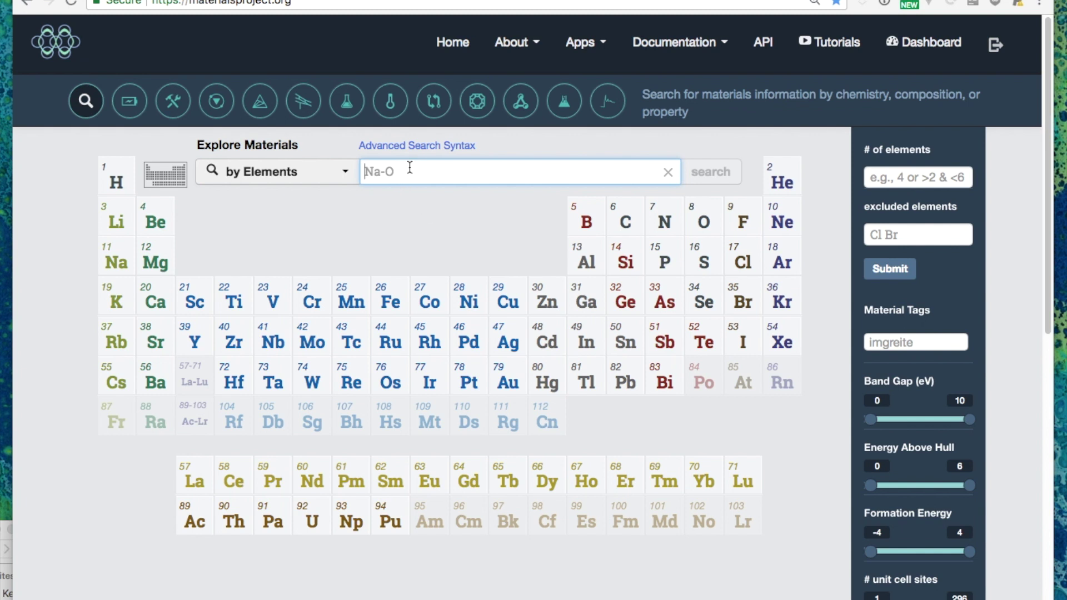
{"action": "type", "text": "*"}
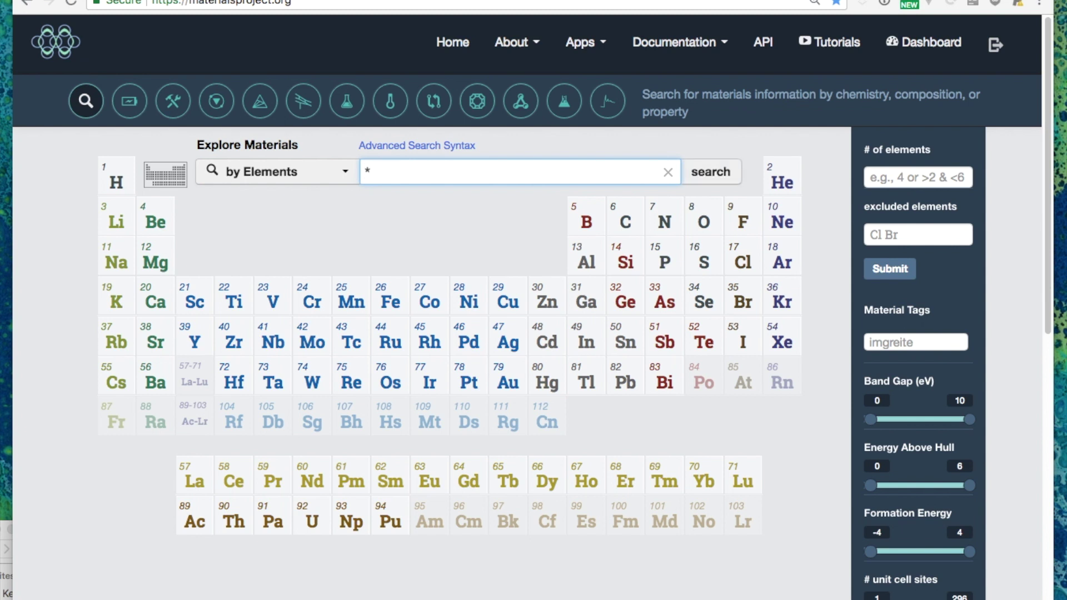
{"action": "type", "text": "1*1"}
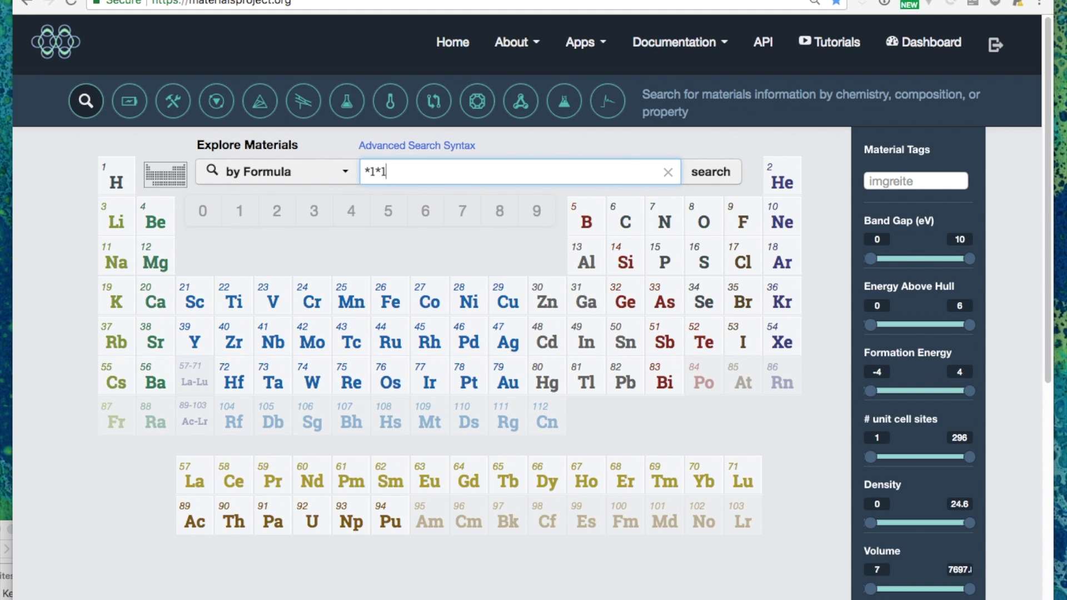
{"action": "type", "text": "03"}
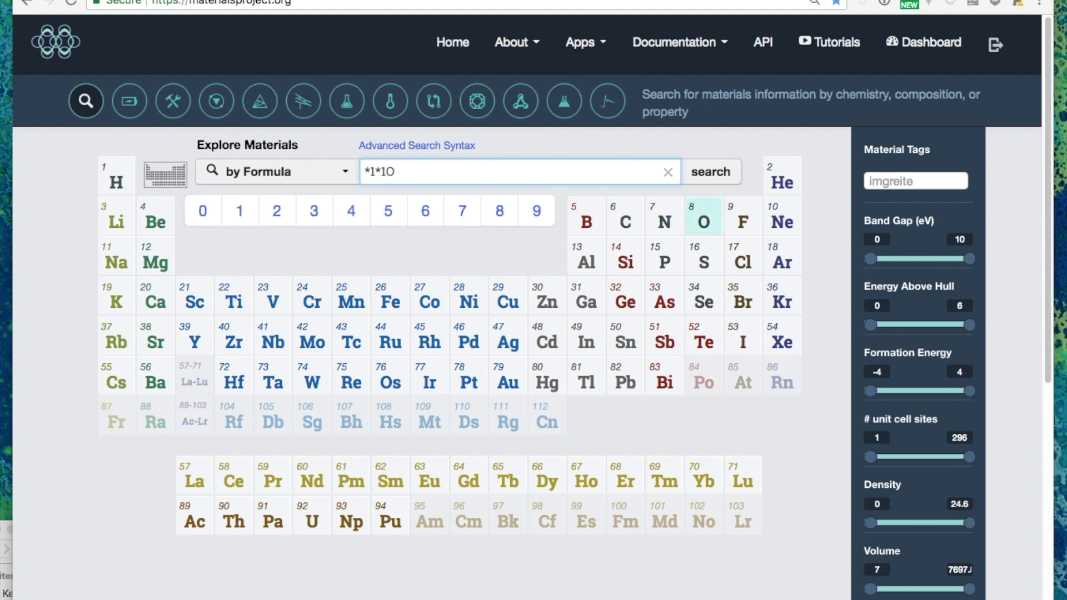
{"action": "key", "text": "Return"}
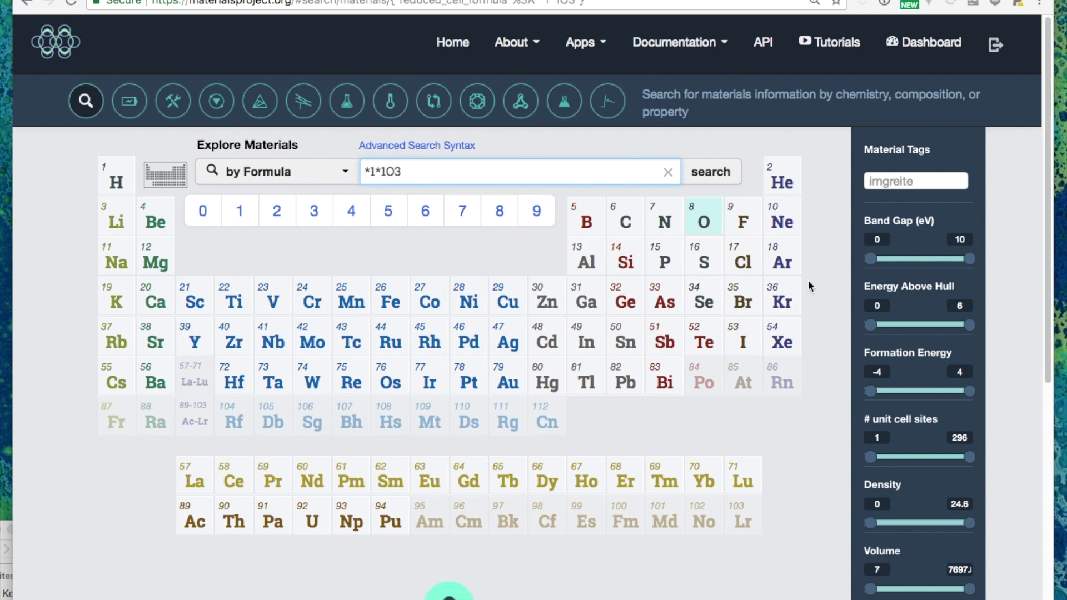
{"action": "scroll", "coordinate": [834, 282], "scroll_direction": "down", "scroll_amount": 10}
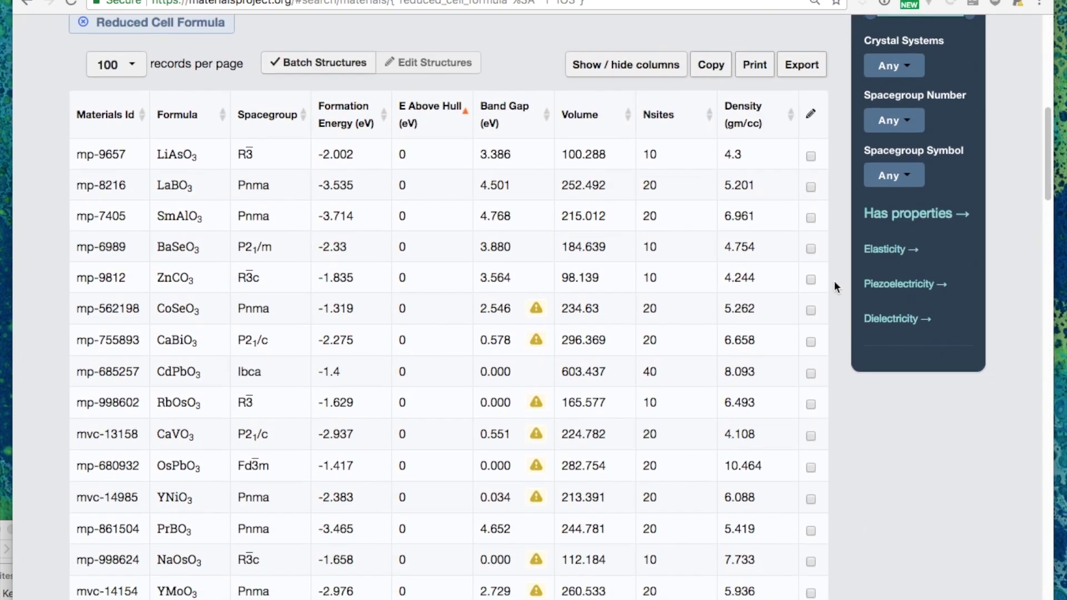
Limit the Band Gap filter to 1 to 4 eV and look over the narrowed list of materials.
{"action": "scroll", "coordinate": [837, 286], "scroll_direction": "up", "scroll_amount": 5}
{"action": "scroll", "coordinate": [836, 284], "scroll_direction": "up", "scroll_amount": 5}
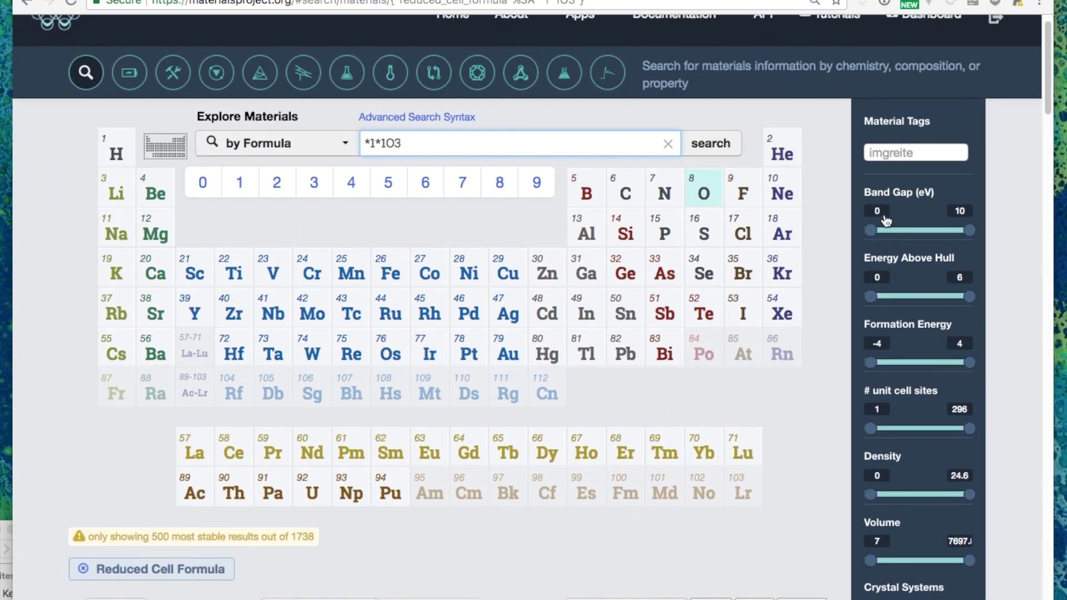
{"action": "left_click", "coordinate": [884, 216]}
{"action": "key", "text": "BackSpace"}
{"action": "type", "text": "1"}
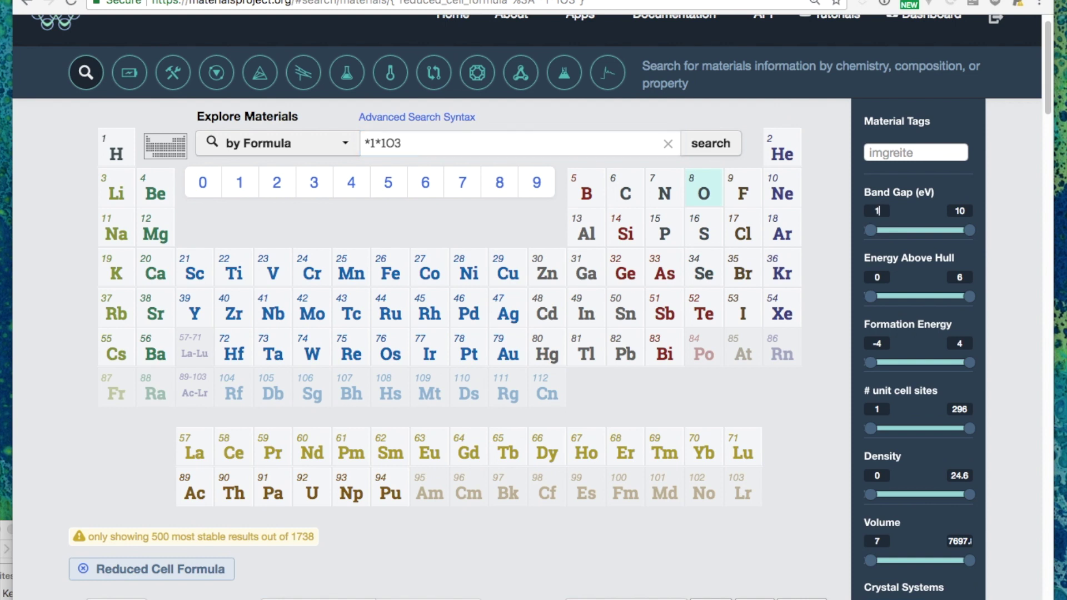
{"action": "left_click", "coordinate": [968, 213]}
{"action": "key", "text": "BackSpace"}
{"action": "key", "text": "BackSpace"}
{"action": "type", "text": "4"}
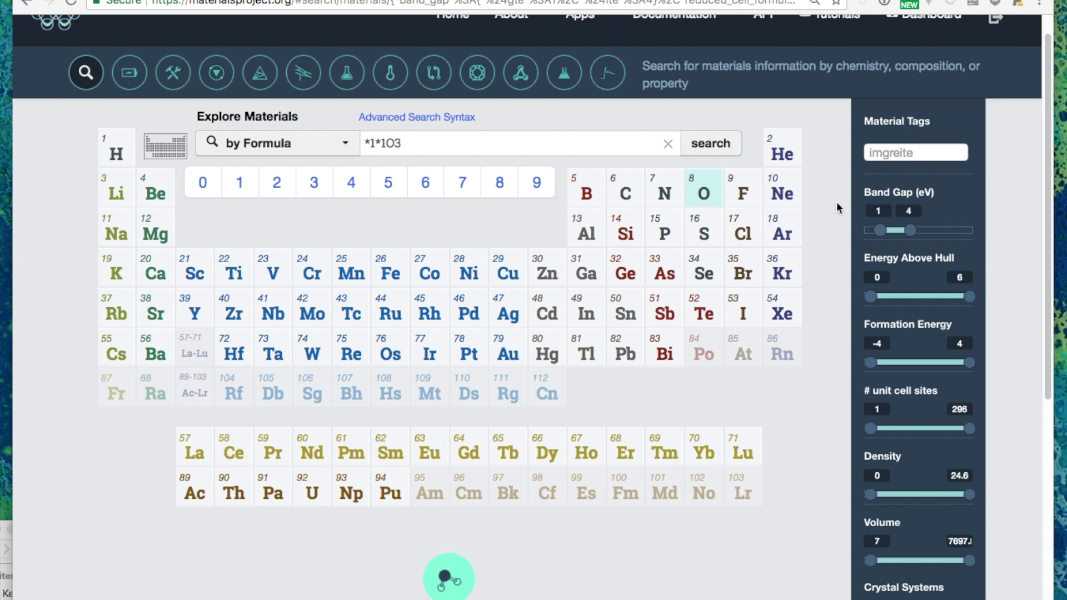
{"action": "scroll", "coordinate": [842, 211], "scroll_direction": "down", "scroll_amount": 2}
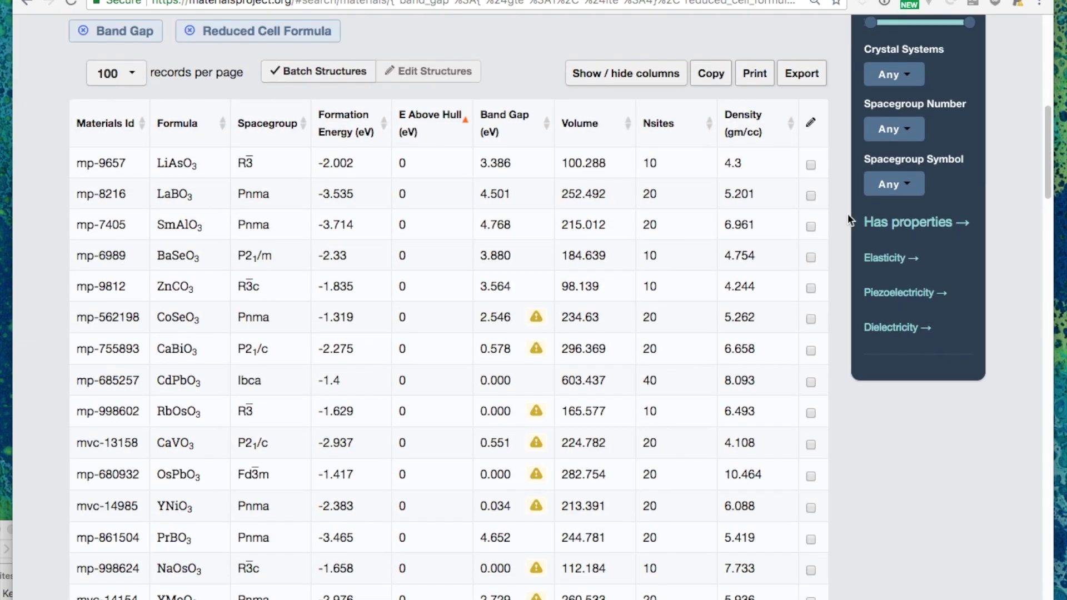
{"action": "scroll", "coordinate": [878, 268], "scroll_direction": "up", "scroll_amount": 4}
{"action": "scroll", "coordinate": [877, 276], "scroll_direction": "down", "scroll_amount": 9}
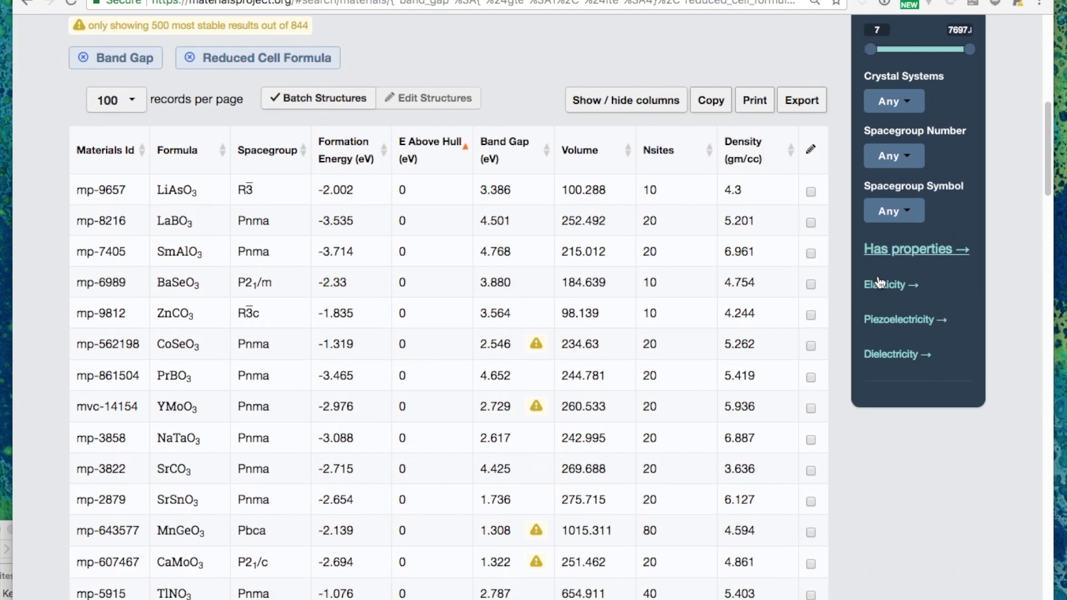
{"action": "scroll", "coordinate": [885, 368], "scroll_direction": "up", "scroll_amount": 10}
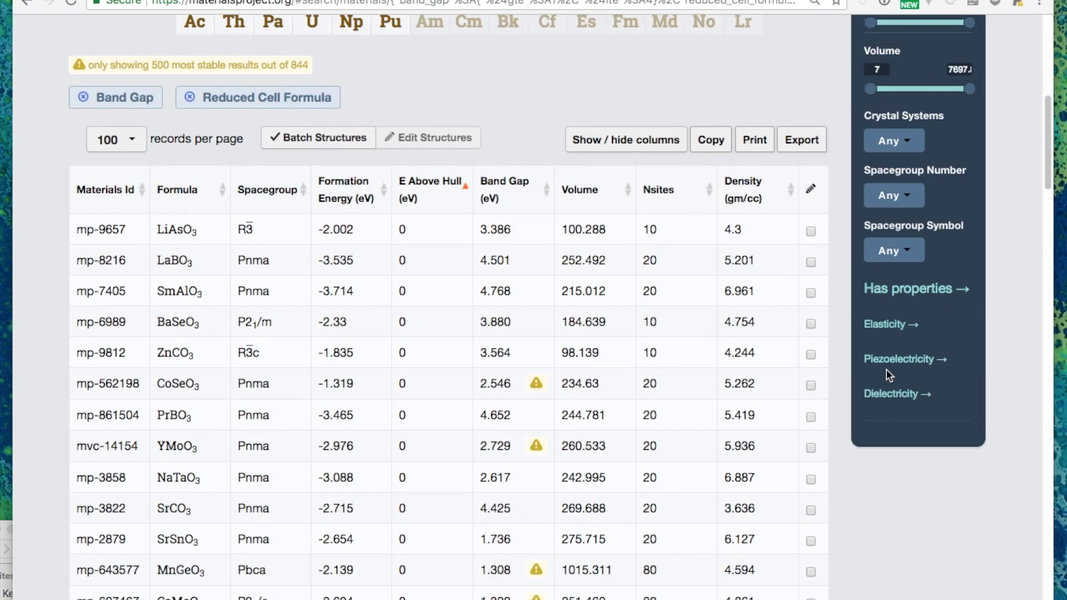
Set the upper limit of the Energy Above Hull filter to 0.05.
{"action": "scroll", "coordinate": [885, 369], "scroll_direction": "up", "scroll_amount": 6}
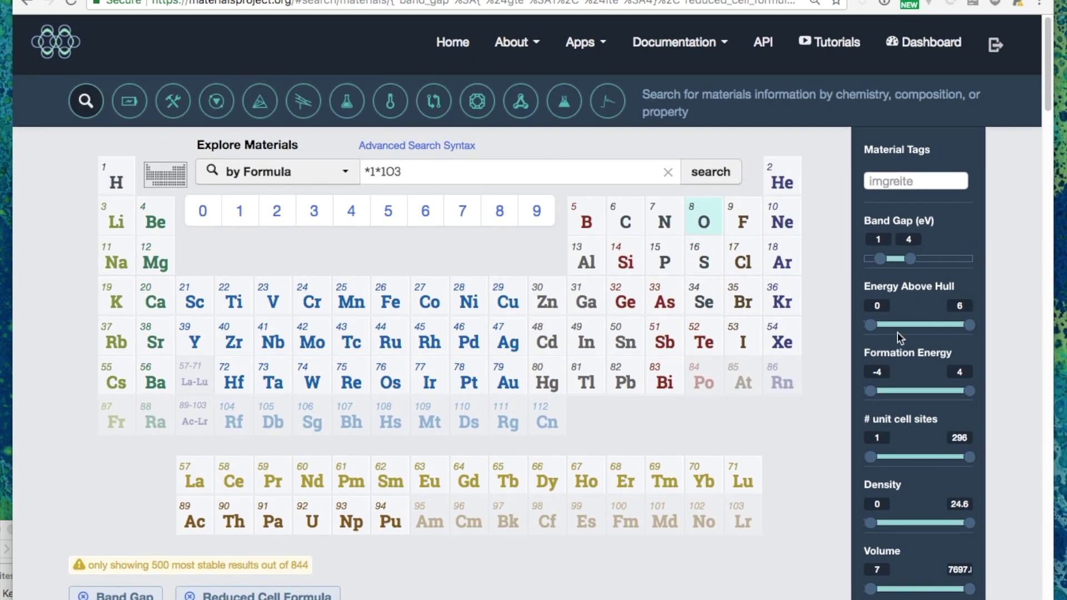
{"action": "left_click", "coordinate": [964, 309]}
{"action": "key", "text": "BackSpace"}
{"action": "type", "text": ".05"}
{"action": "key", "text": "Return"}
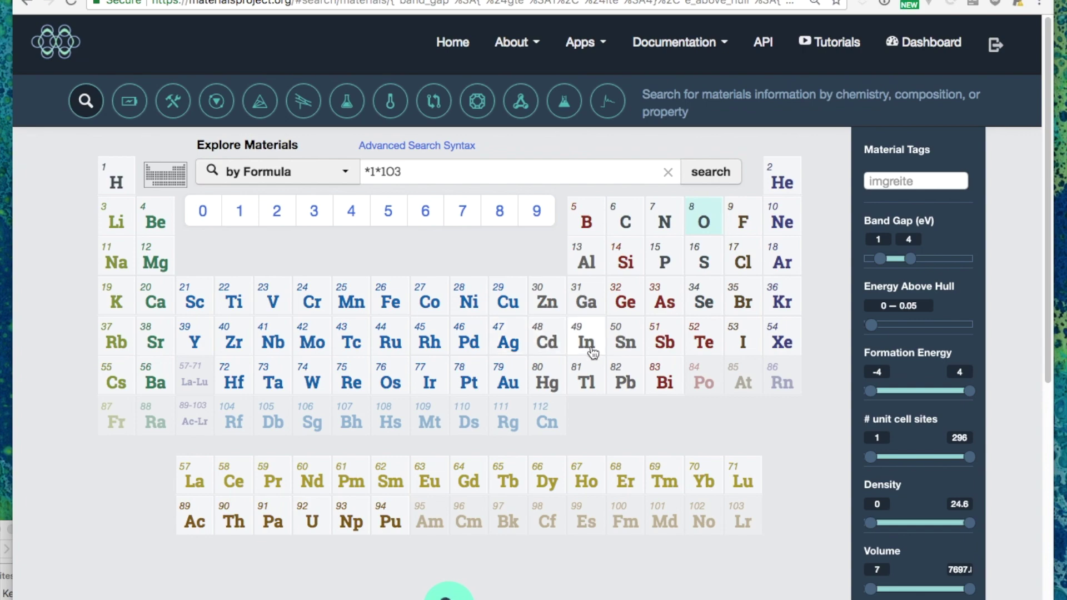
Look over the filtered materials, sort them by density and reverse the sort order.
{"action": "scroll", "coordinate": [592, 353], "scroll_direction": "down", "scroll_amount": 10}
{"action": "scroll", "coordinate": [593, 353], "scroll_direction": "up", "scroll_amount": 1}
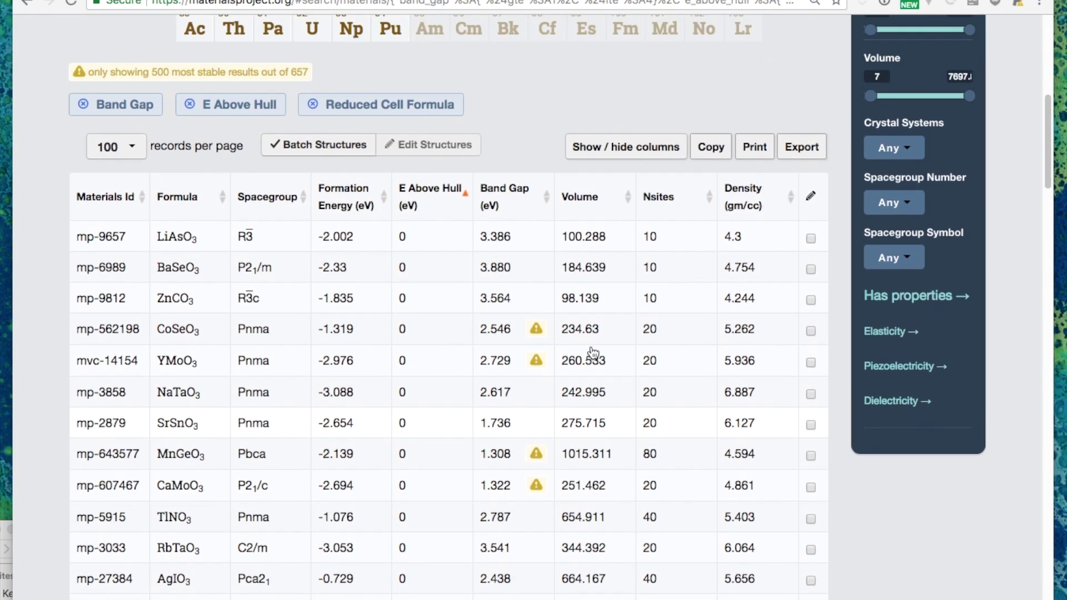
{"action": "scroll", "coordinate": [592, 353], "scroll_direction": "up", "scroll_amount": 3}
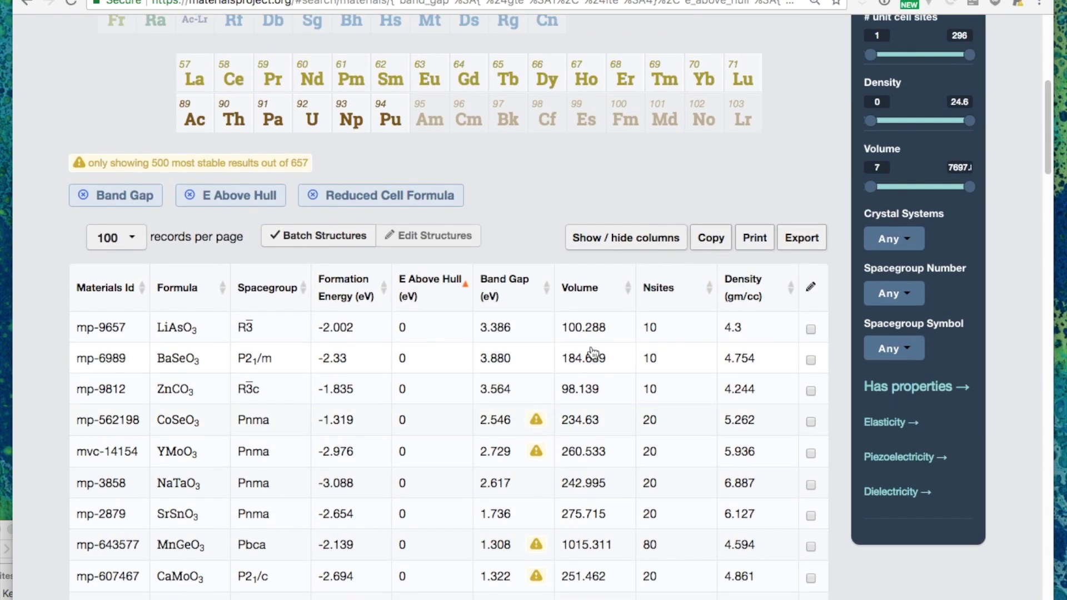
{"action": "left_click", "coordinate": [791, 287]}
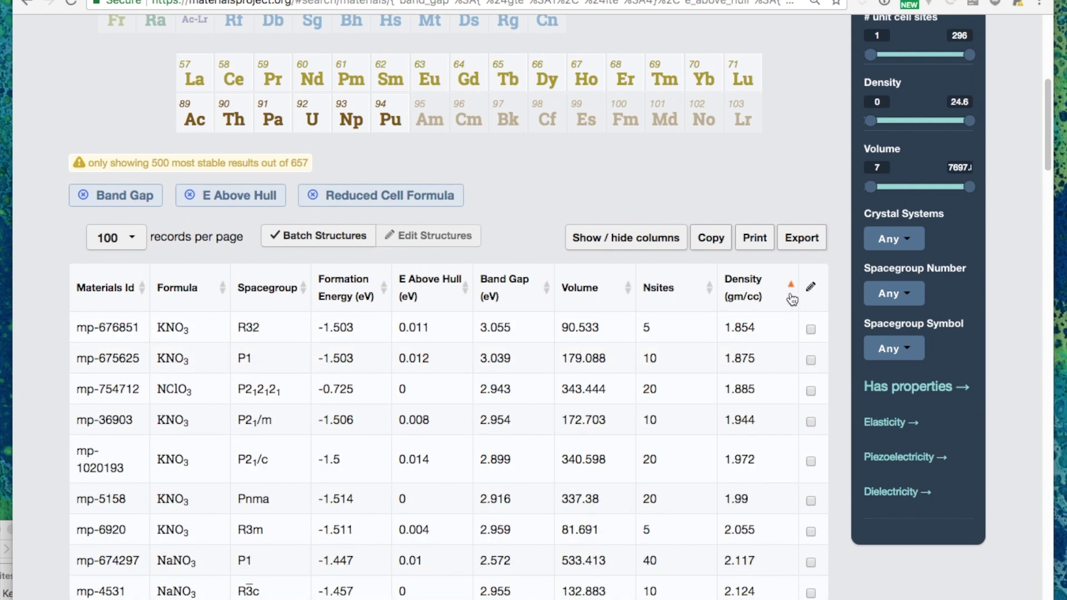
{"action": "left_click", "coordinate": [791, 294]}
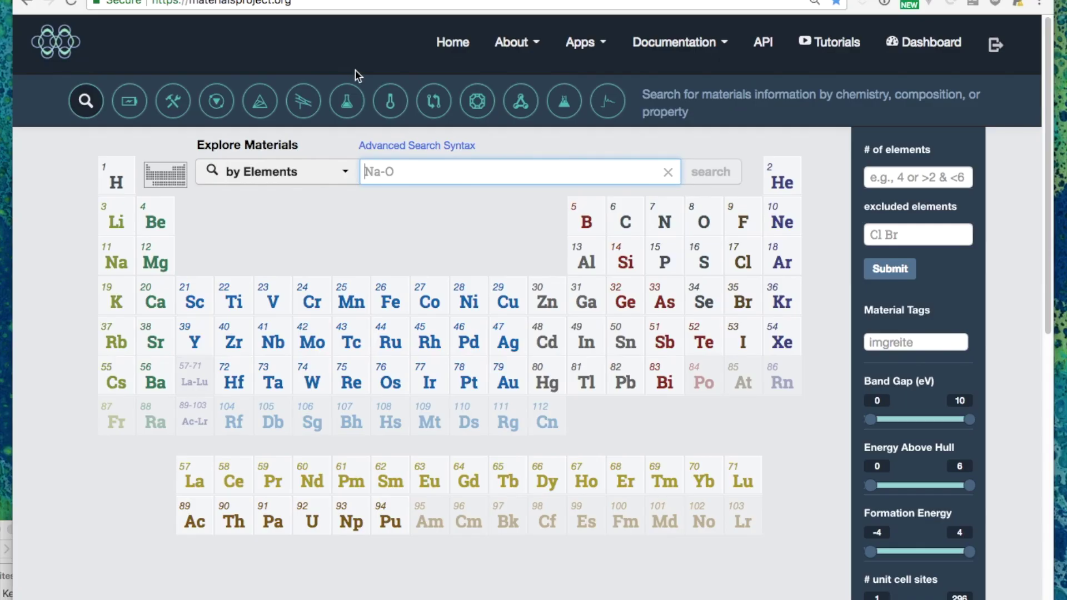
Search for the formula TiCoSb and open the details page of material mp-5967.
{"action": "type", "text": "TiCoSb"}
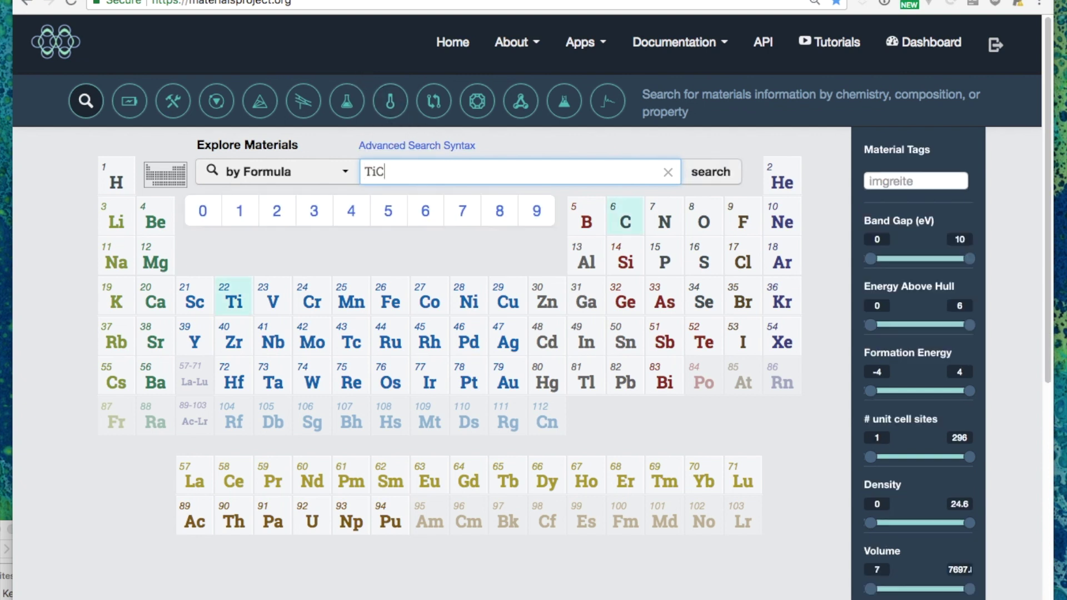
{"action": "key", "text": "Return"}
{"action": "scroll", "coordinate": [373, 267], "scroll_direction": "down", "scroll_amount": 8}
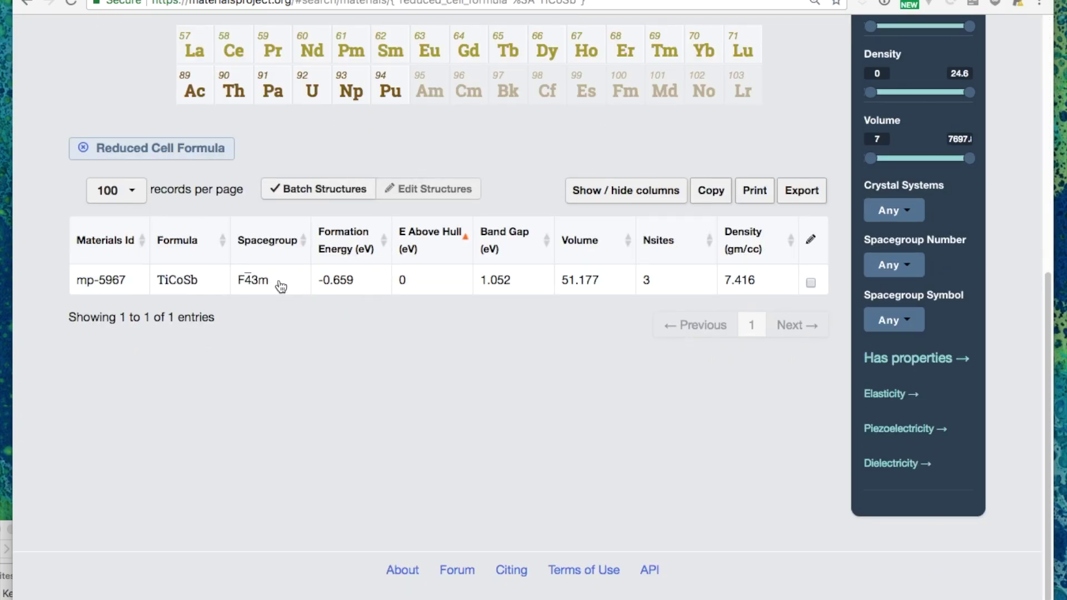
{"action": "left_click", "coordinate": [264, 282]}
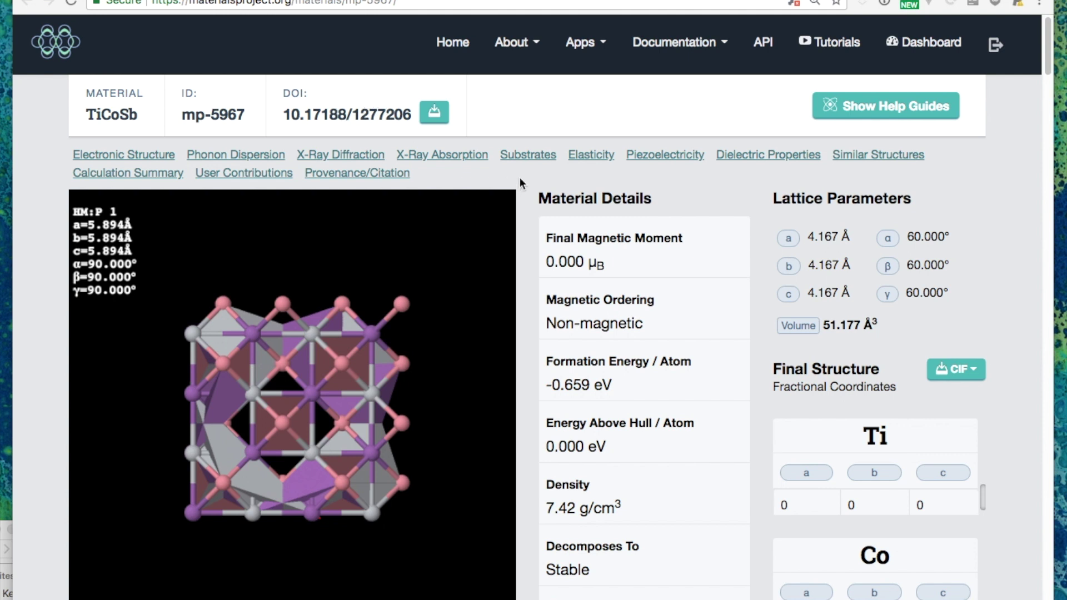
Look over the Material Details of TiCoSb and examine its 3D crystal structure from different angles and distances.
{"action": "scroll", "coordinate": [549, 172], "scroll_direction": "down", "scroll_amount": 2}
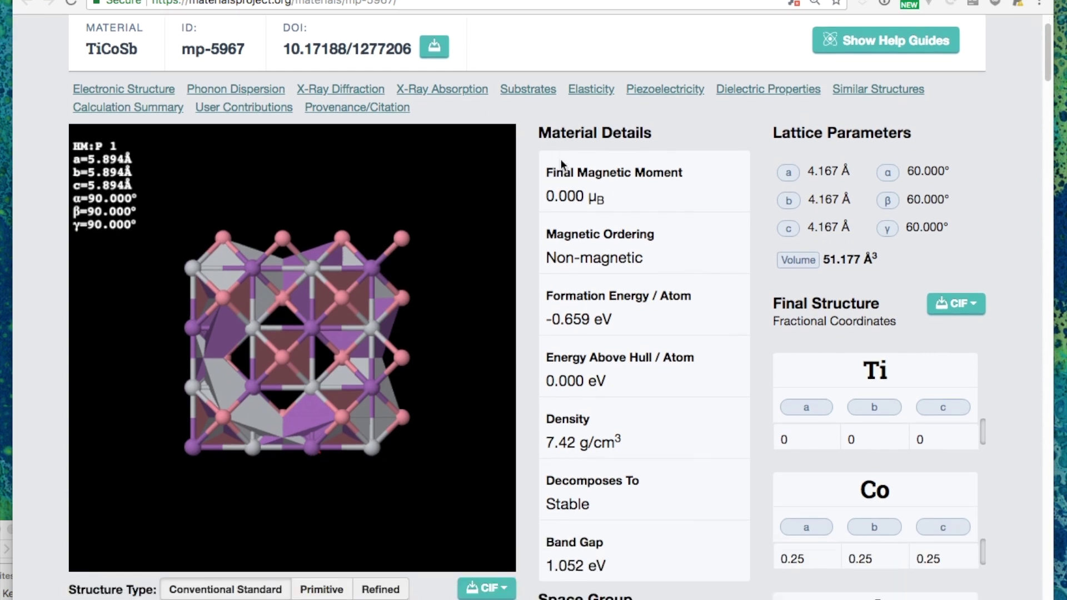
{"action": "scroll", "coordinate": [539, 189], "scroll_direction": "down", "scroll_amount": 5}
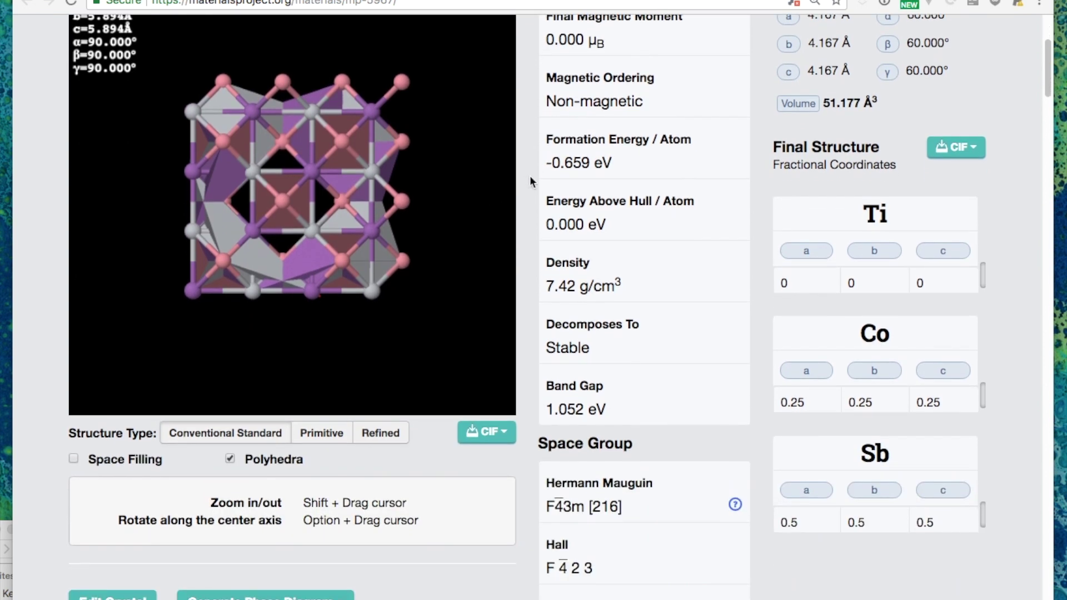
{"action": "scroll", "coordinate": [529, 175], "scroll_direction": "up", "scroll_amount": 1}
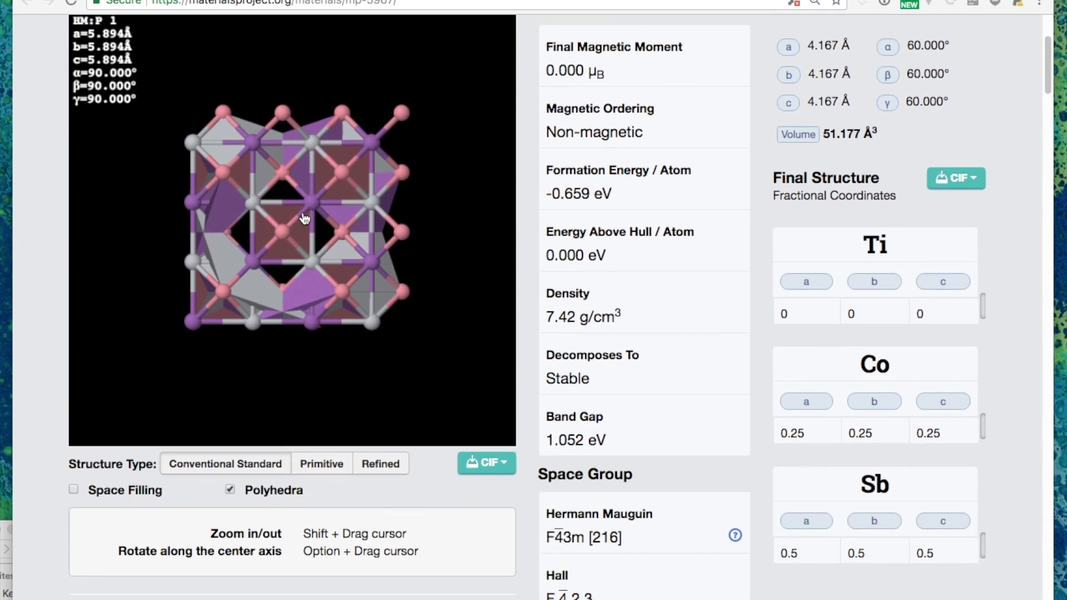
{"action": "left_click_drag", "start_coordinate": [301, 219], "coordinate": [300, 255]}
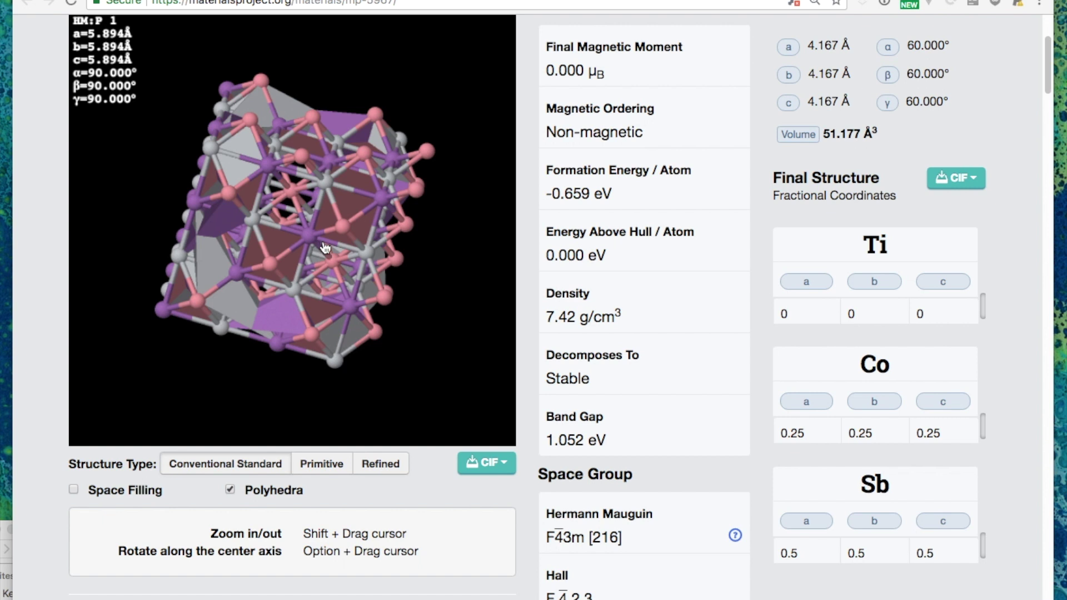
{"action": "scroll", "coordinate": [329, 249], "scroll_direction": "down", "scroll_amount": 3}
{"action": "scroll", "coordinate": [331, 251], "scroll_direction": "up", "scroll_amount": 3}
{"action": "scroll", "coordinate": [335, 255], "scroll_direction": "down", "scroll_amount": 1}
{"action": "scroll", "coordinate": [334, 255], "scroll_direction": "down", "scroll_amount": 1}
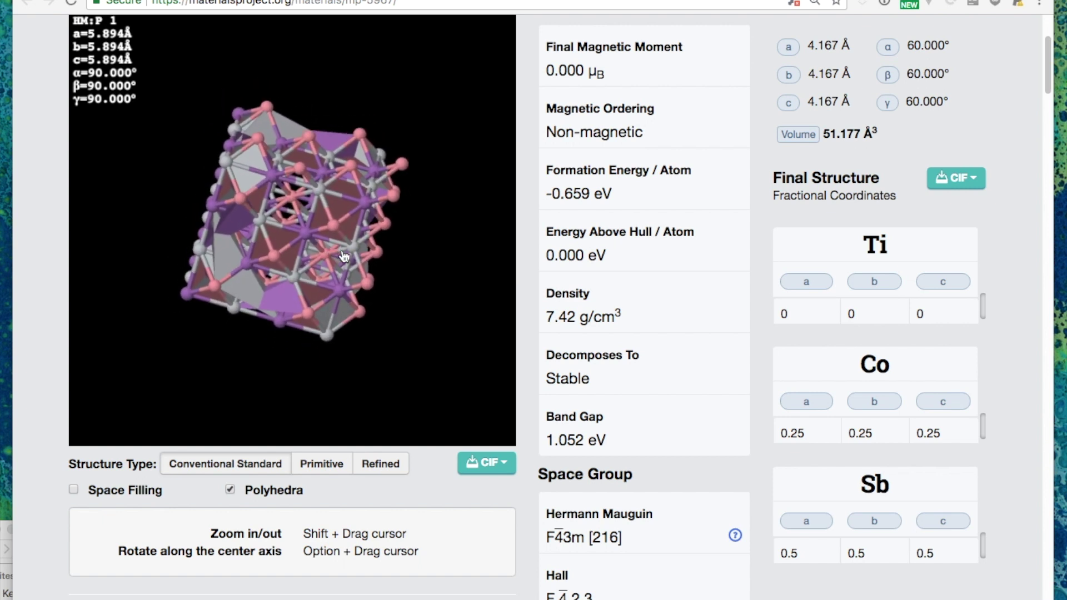
{"action": "left_click_drag", "start_coordinate": [317, 255], "coordinate": [274, 279]}
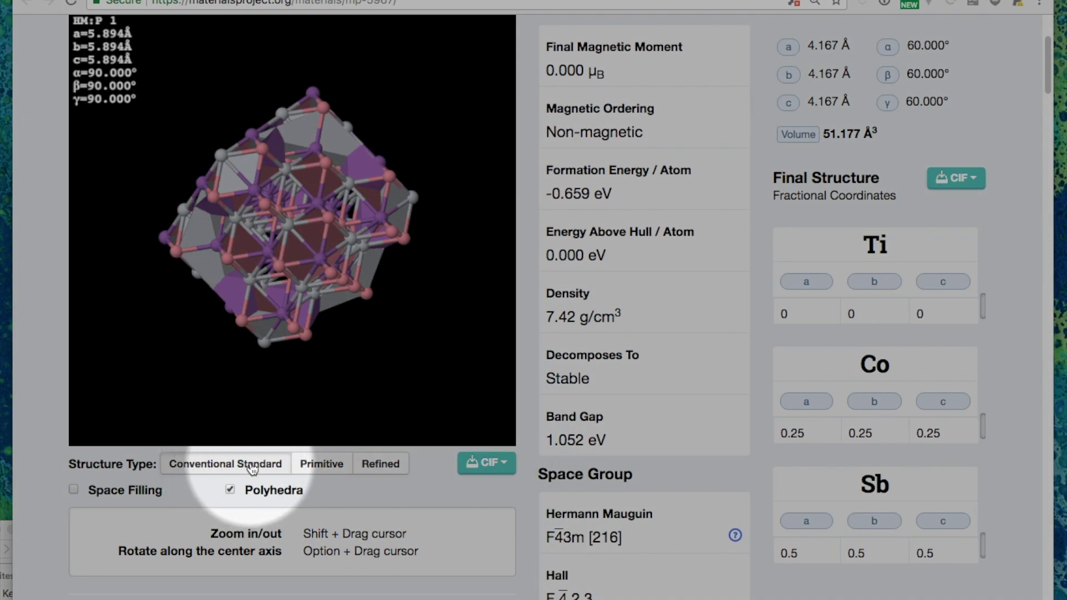
Display the crystal structure as Primitive, switch it to Refined and rotate the refined model.
{"action": "left_click", "coordinate": [315, 466]}
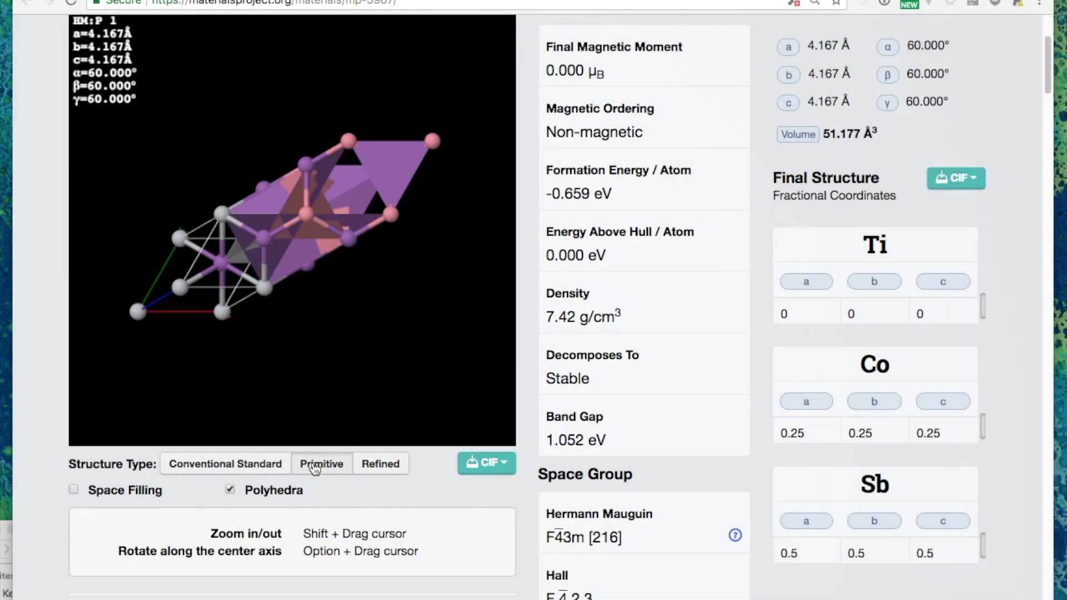
{"action": "left_click", "coordinate": [380, 464]}
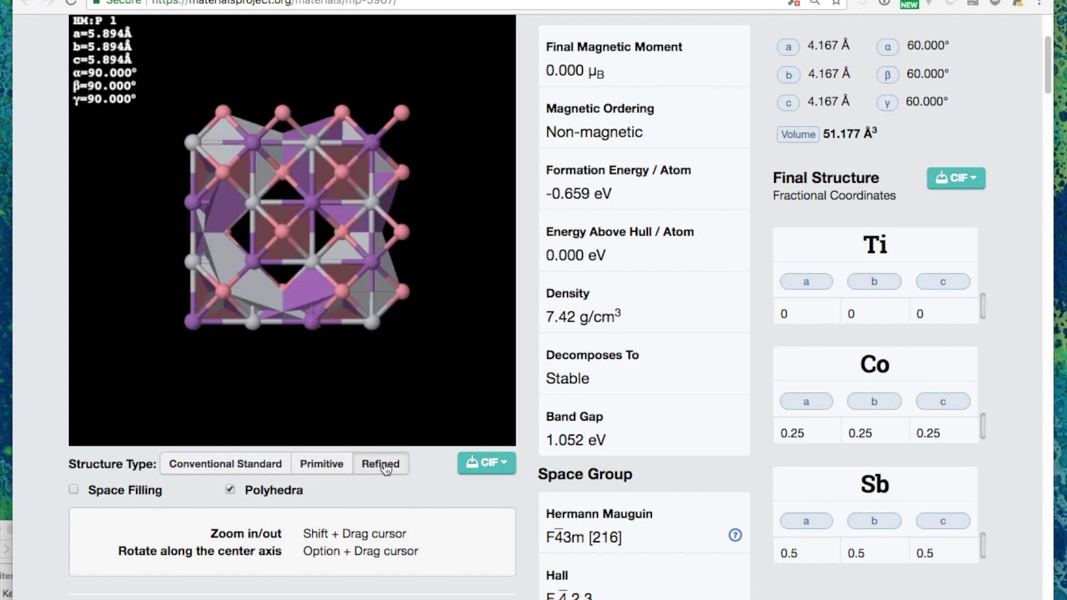
{"action": "left_click_drag", "start_coordinate": [326, 340], "coordinate": [395, 357]}
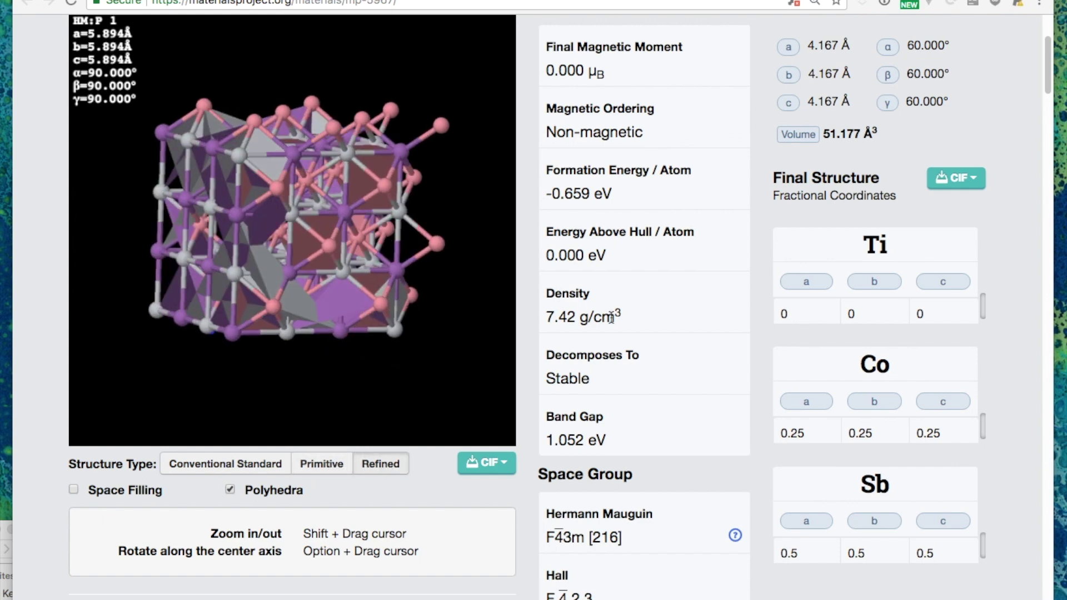
Show the help guides on the TiCoSb page, read the notes on the material details and hide the guides again.
{"action": "scroll", "coordinate": [615, 318], "scroll_direction": "up", "scroll_amount": 2}
{"action": "scroll", "coordinate": [615, 318], "scroll_direction": "up", "scroll_amount": 3}
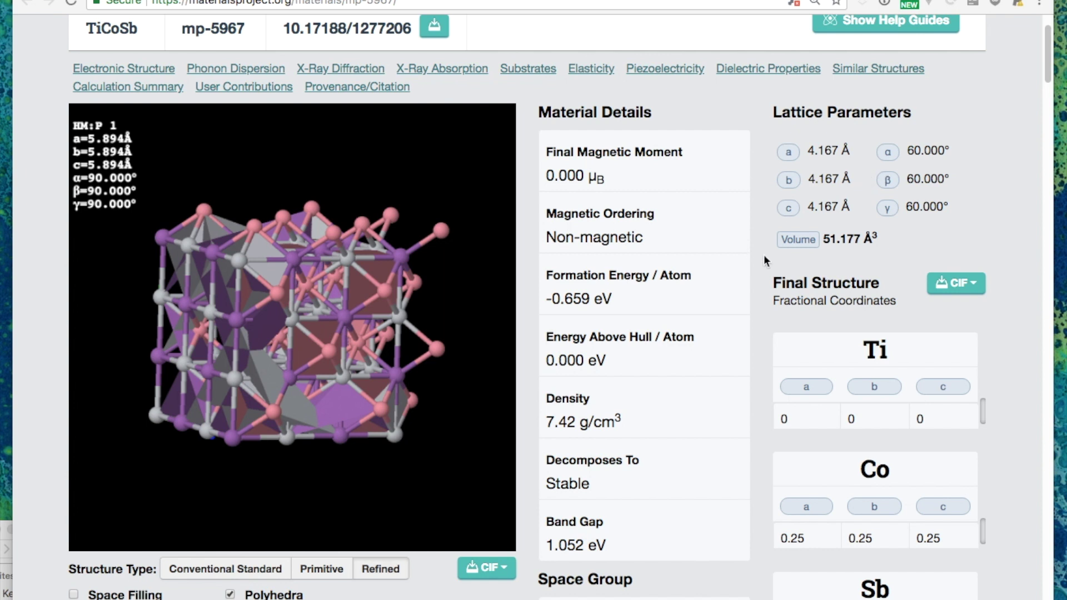
{"action": "scroll", "coordinate": [764, 252], "scroll_direction": "up", "scroll_amount": 2}
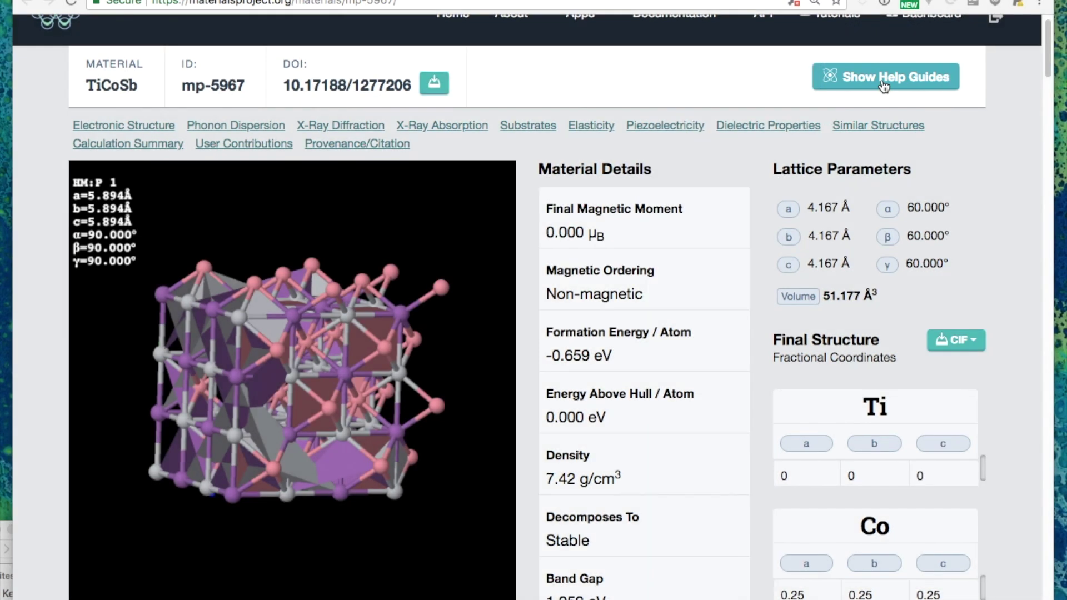
{"action": "left_click", "coordinate": [883, 84]}
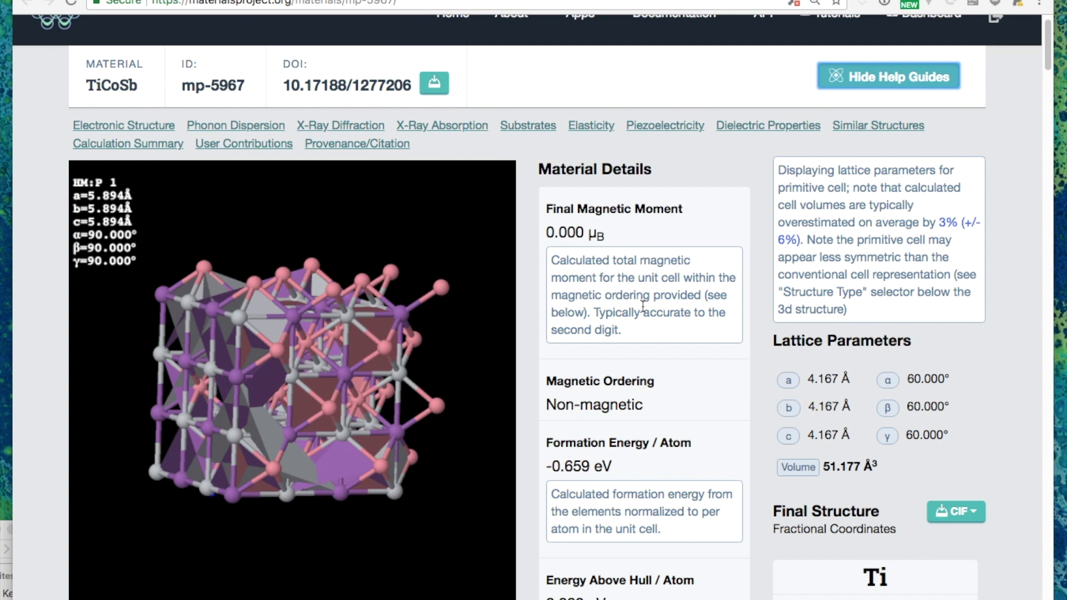
{"action": "scroll", "coordinate": [697, 304], "scroll_direction": "up", "scroll_amount": 1}
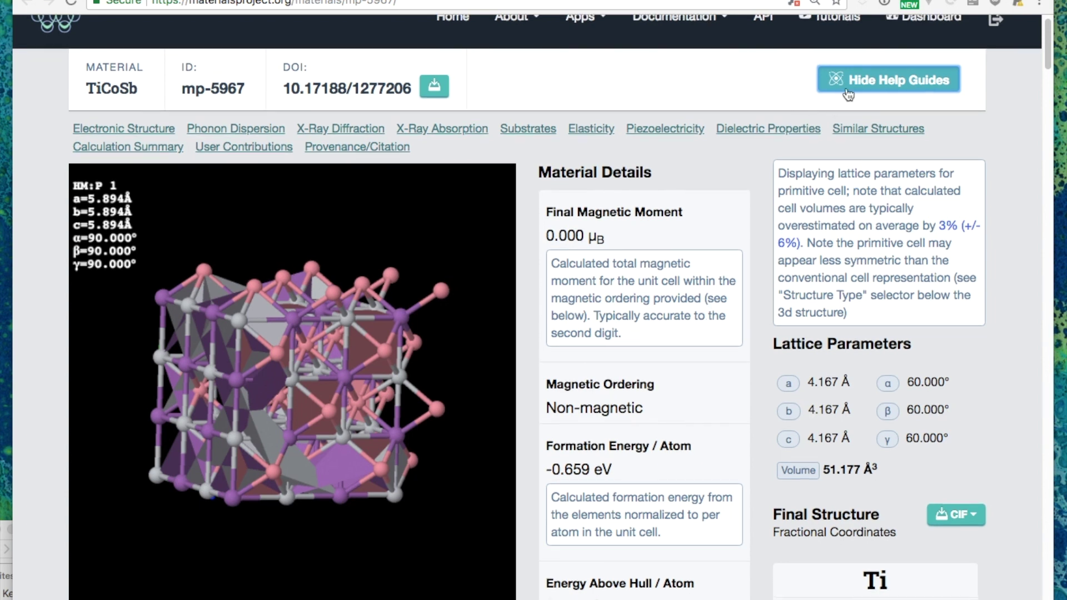
{"action": "left_click", "coordinate": [888, 79]}
{"action": "scroll", "coordinate": [795, 177], "scroll_direction": "up", "scroll_amount": 1}
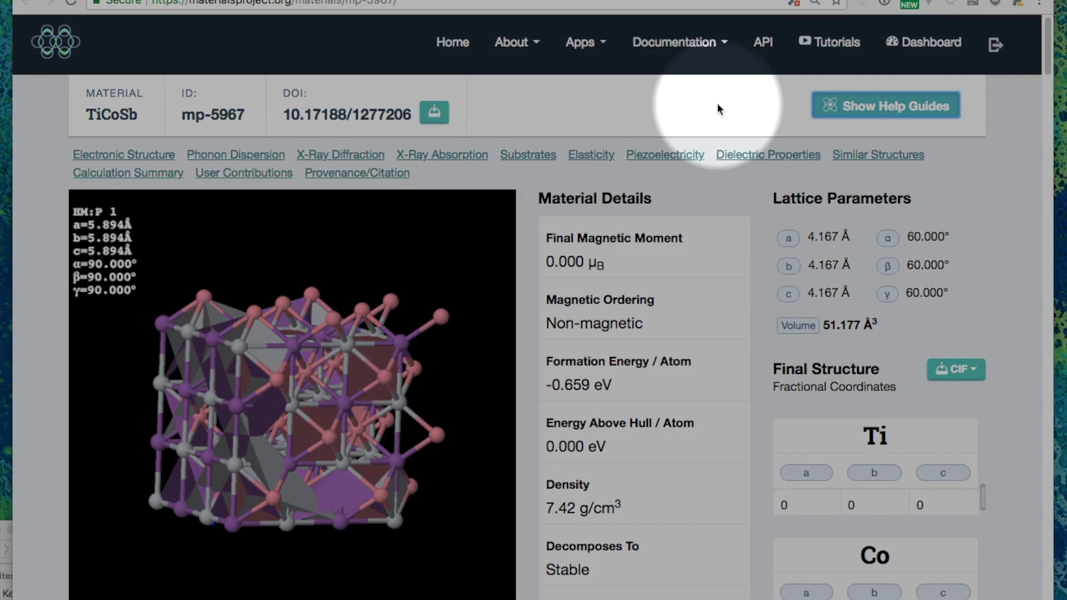
Check the list of documentation topics and look over the lattice parameters, final structure and space group of TiCoSb.
{"action": "left_click", "coordinate": [700, 50]}
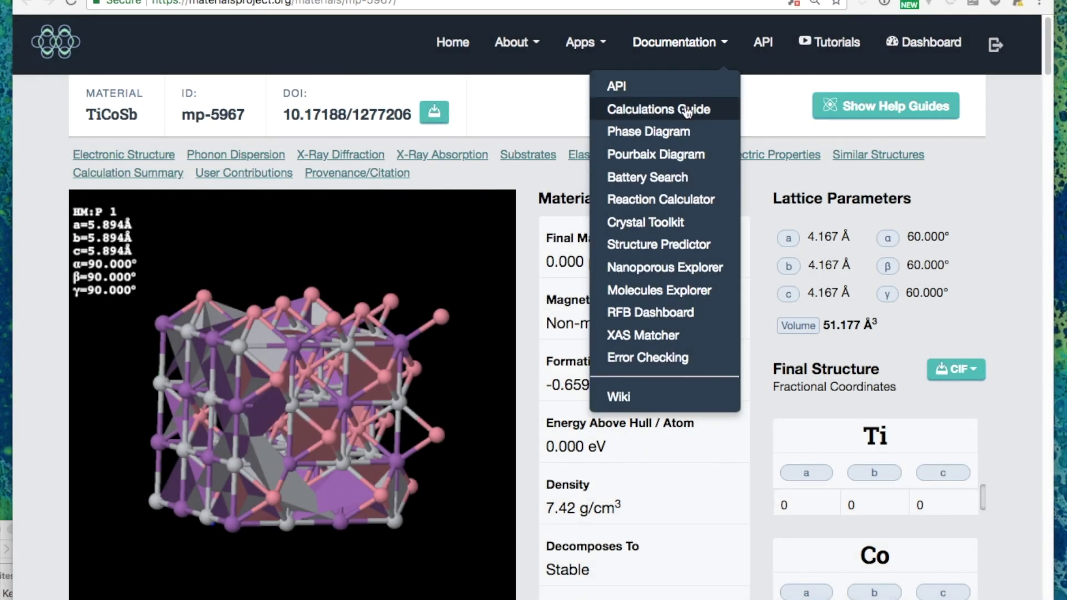
{"action": "left_click", "coordinate": [760, 186]}
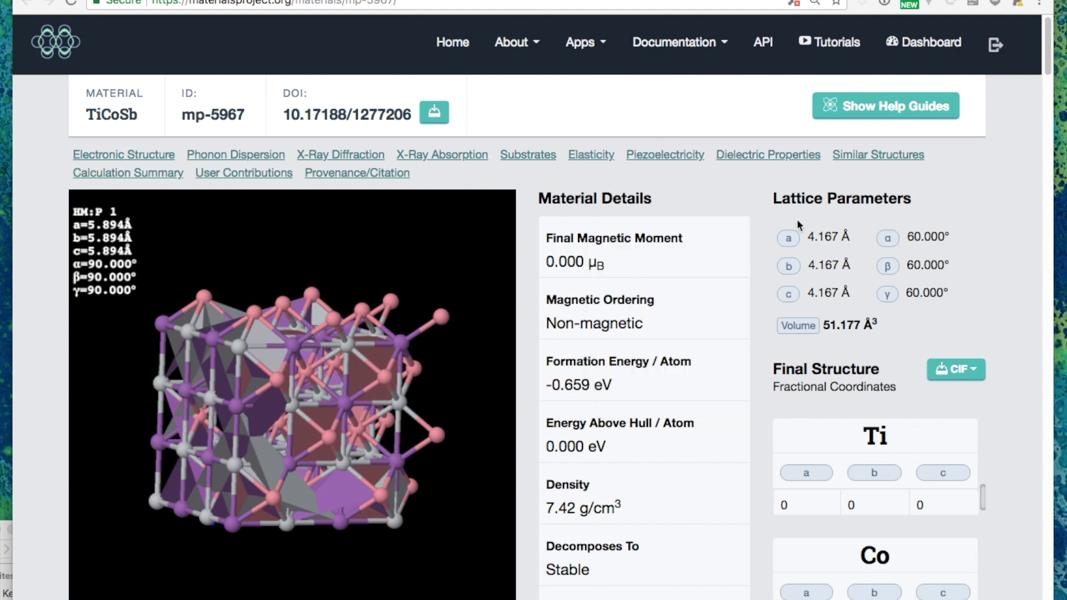
{"action": "scroll", "coordinate": [797, 221], "scroll_direction": "down", "scroll_amount": 3}
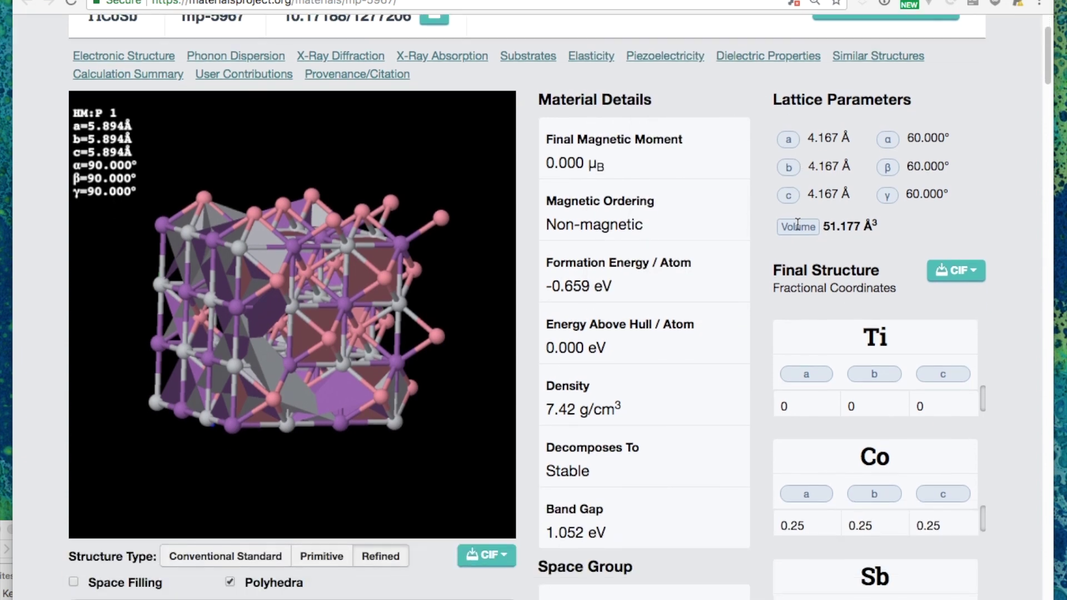
{"action": "scroll", "coordinate": [797, 221], "scroll_direction": "up", "scroll_amount": 1}
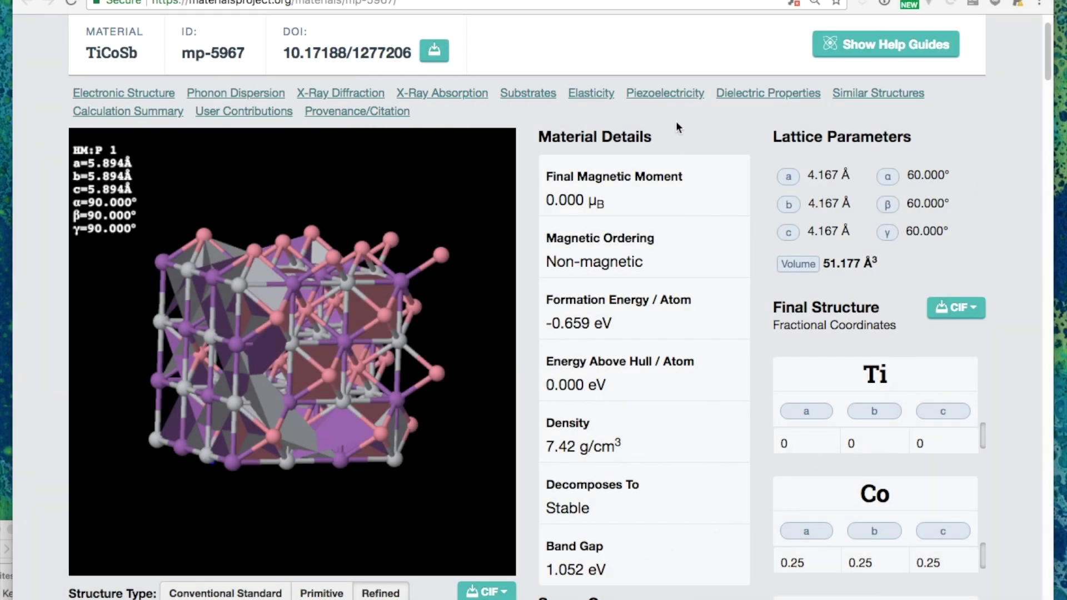
{"action": "scroll", "coordinate": [767, 201], "scroll_direction": "down", "scroll_amount": 6}
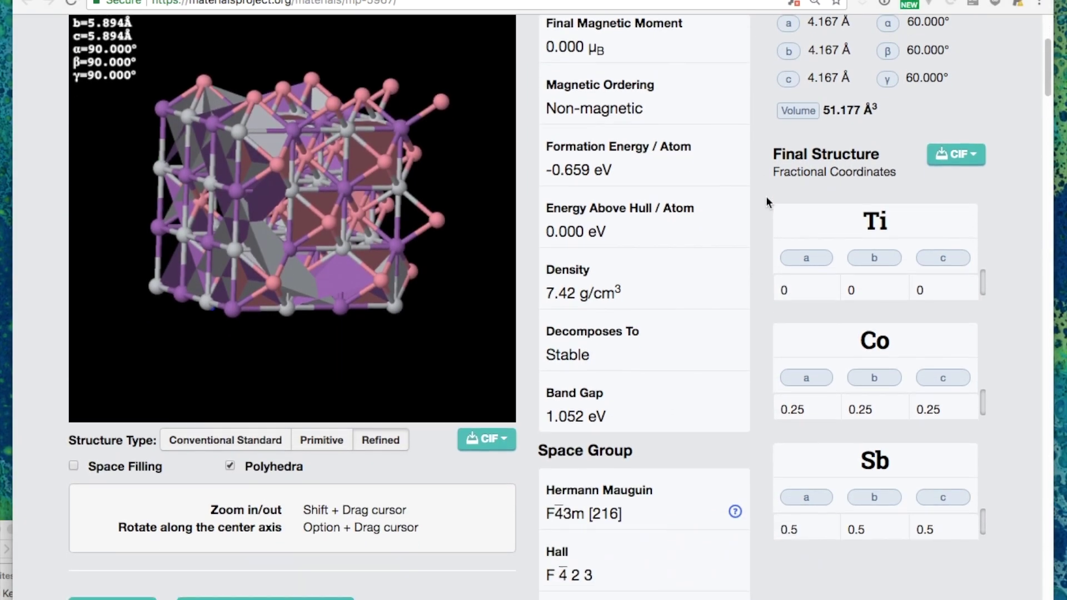
{"action": "scroll", "coordinate": [766, 197], "scroll_direction": "down", "scroll_amount": 6}
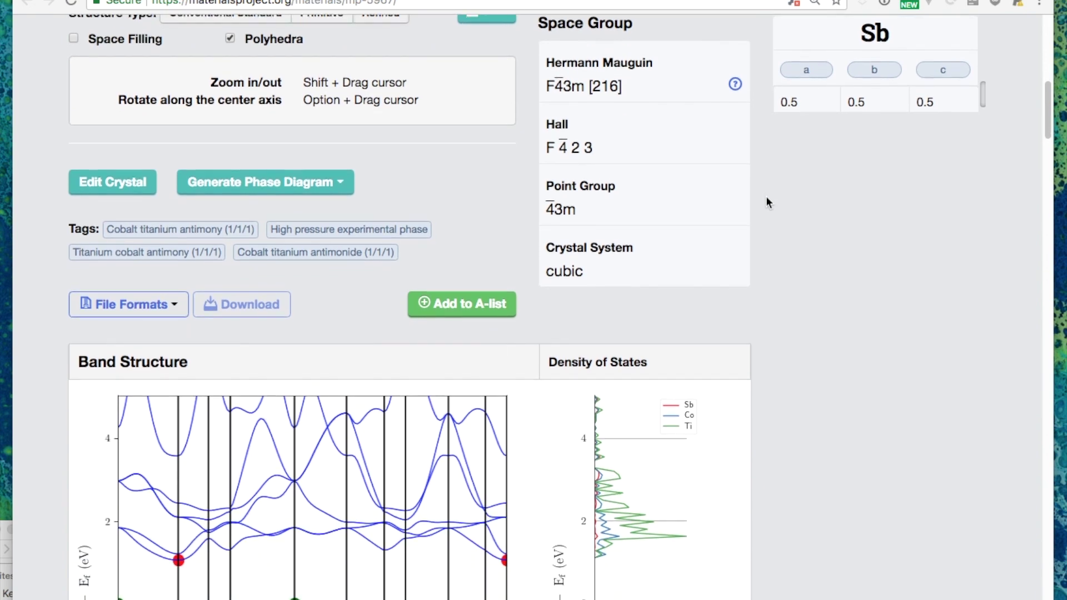
Switch the band structure to interactive plots and display the density of states as Atom-projected, followed by Orbital-projected.
{"action": "scroll", "coordinate": [766, 198], "scroll_direction": "down", "scroll_amount": 4}
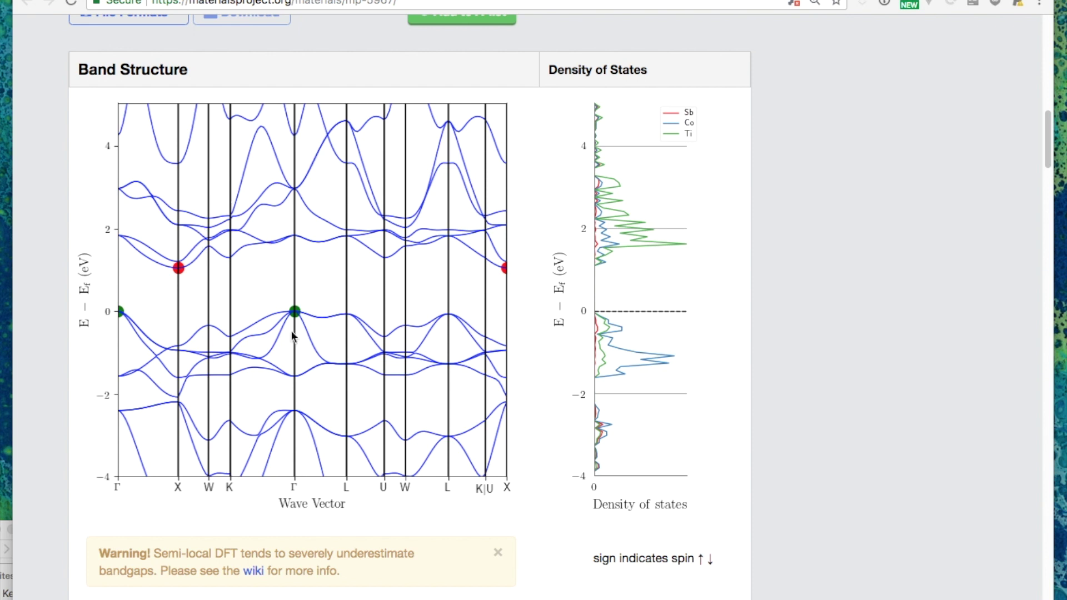
{"action": "scroll", "coordinate": [291, 331], "scroll_direction": "down", "scroll_amount": 2}
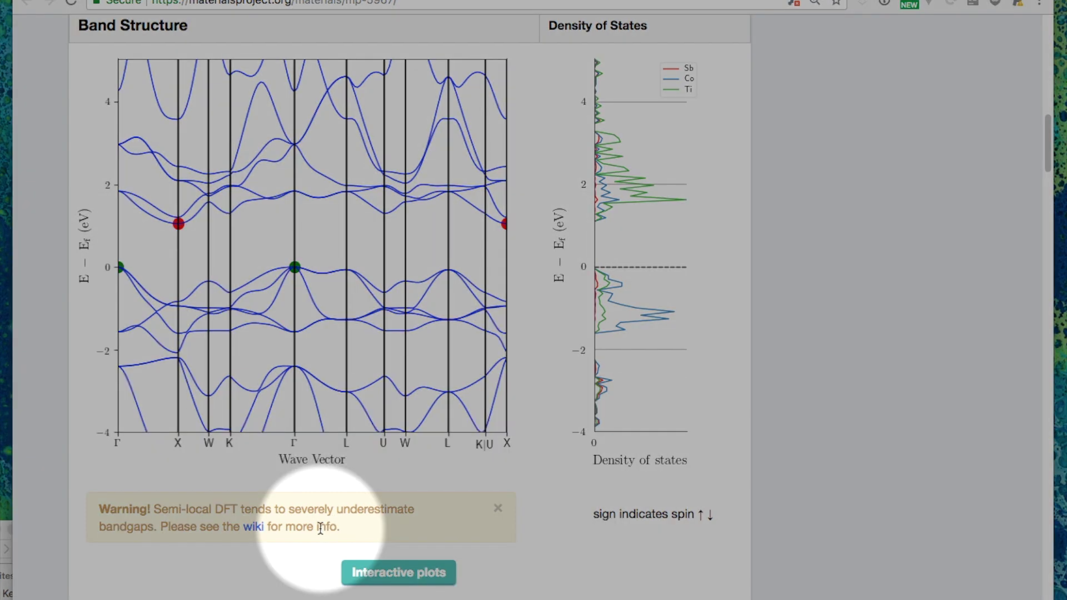
{"action": "left_click", "coordinate": [371, 571]}
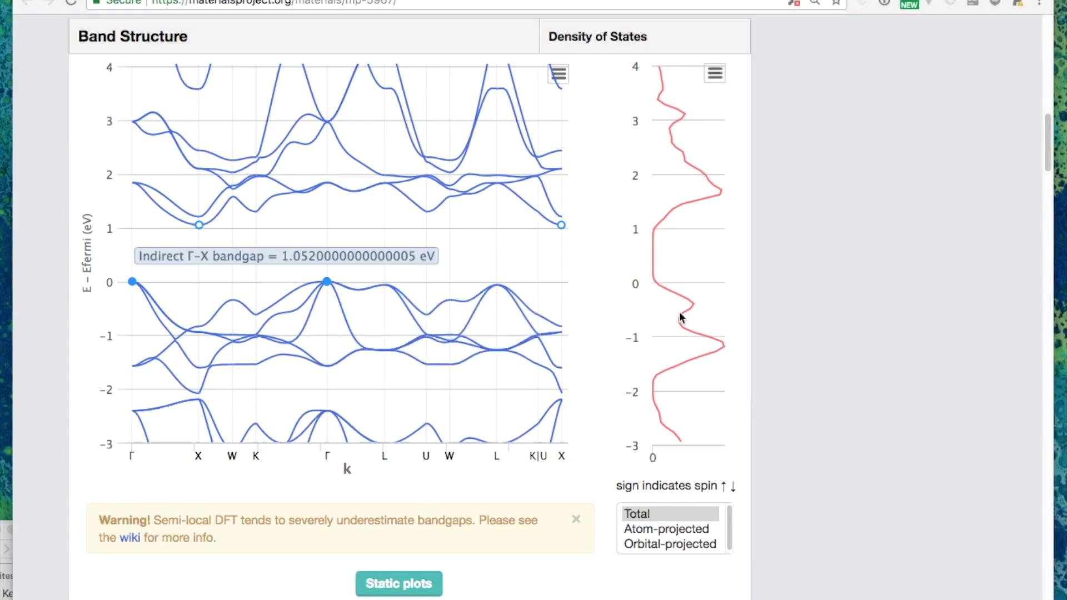
{"action": "scroll", "coordinate": [695, 355], "scroll_direction": "down", "scroll_amount": 1}
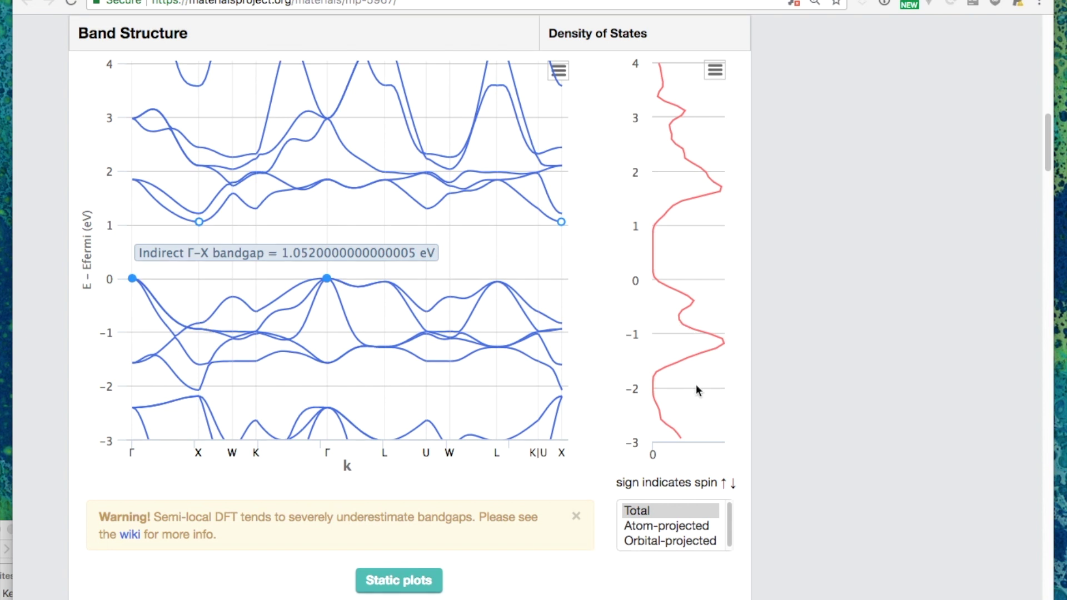
{"action": "left_click", "coordinate": [676, 531]}
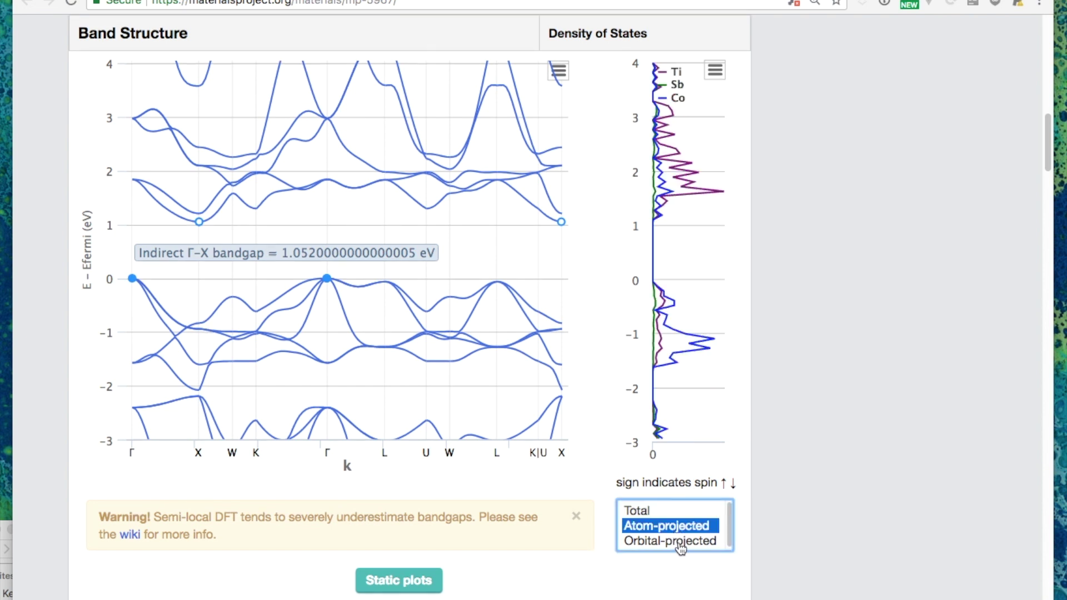
{"action": "left_click", "coordinate": [680, 545]}
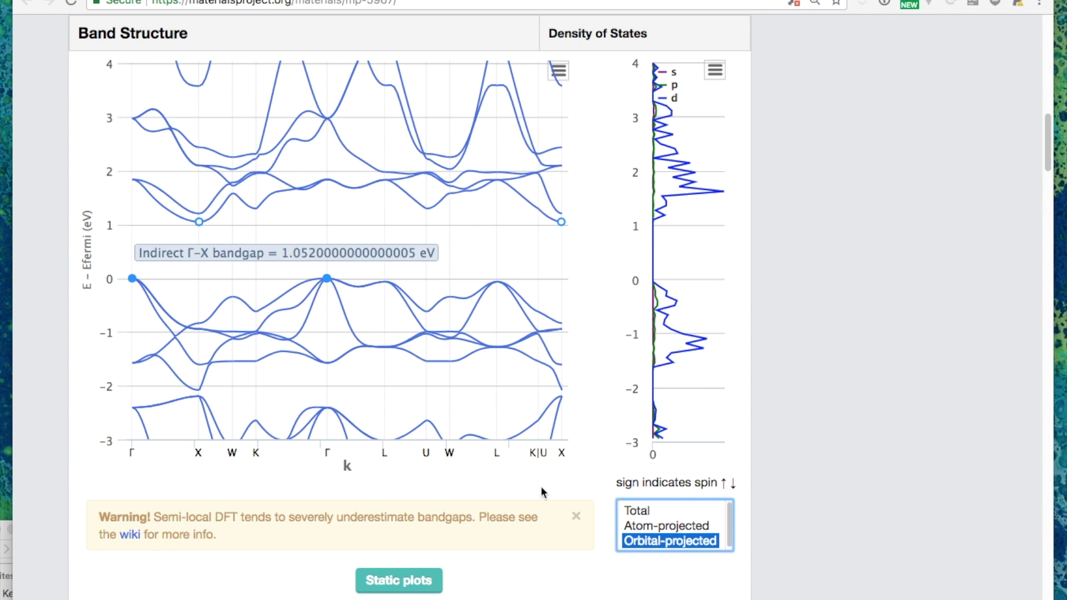
{"action": "left_click", "coordinate": [826, 502]}
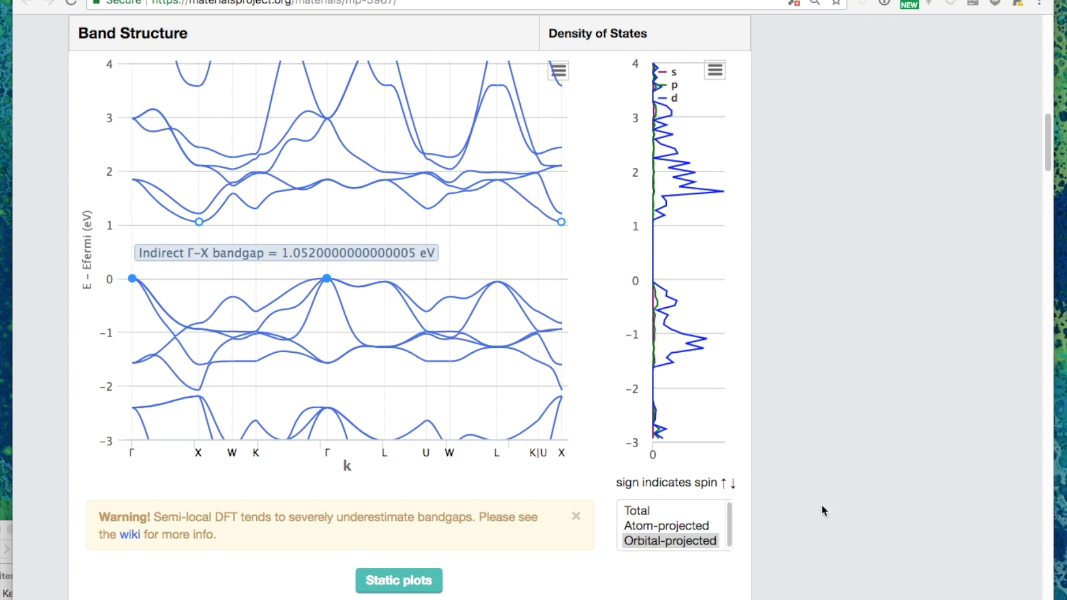
Show the citation for the phonon calculations and visualization under Vibrational Properties and close it again.
{"action": "scroll", "coordinate": [818, 505], "scroll_direction": "down", "scroll_amount": 5}
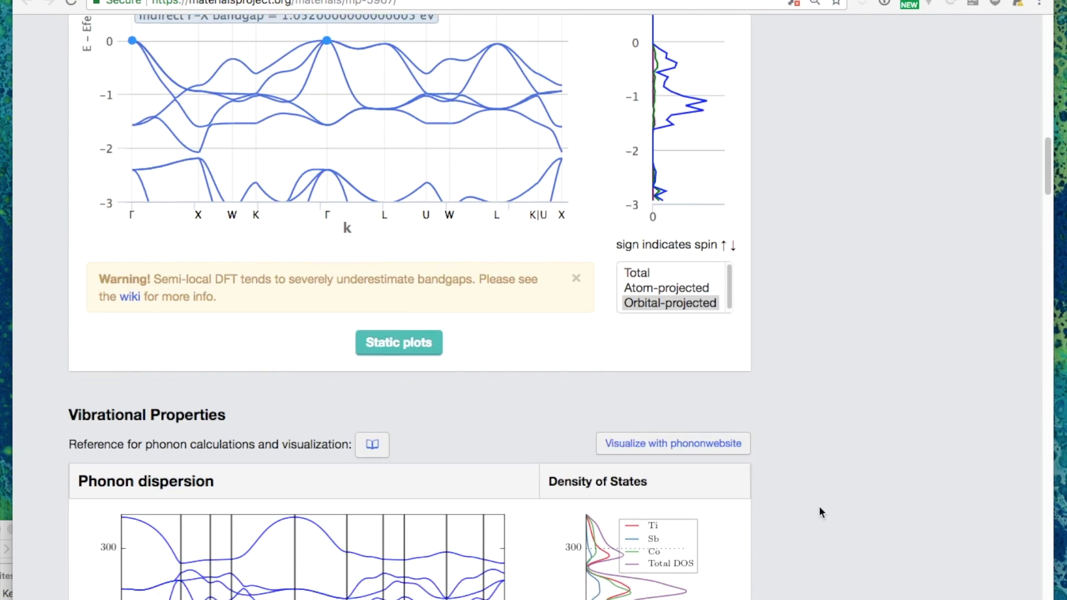
{"action": "scroll", "coordinate": [823, 499], "scroll_direction": "down", "scroll_amount": 5}
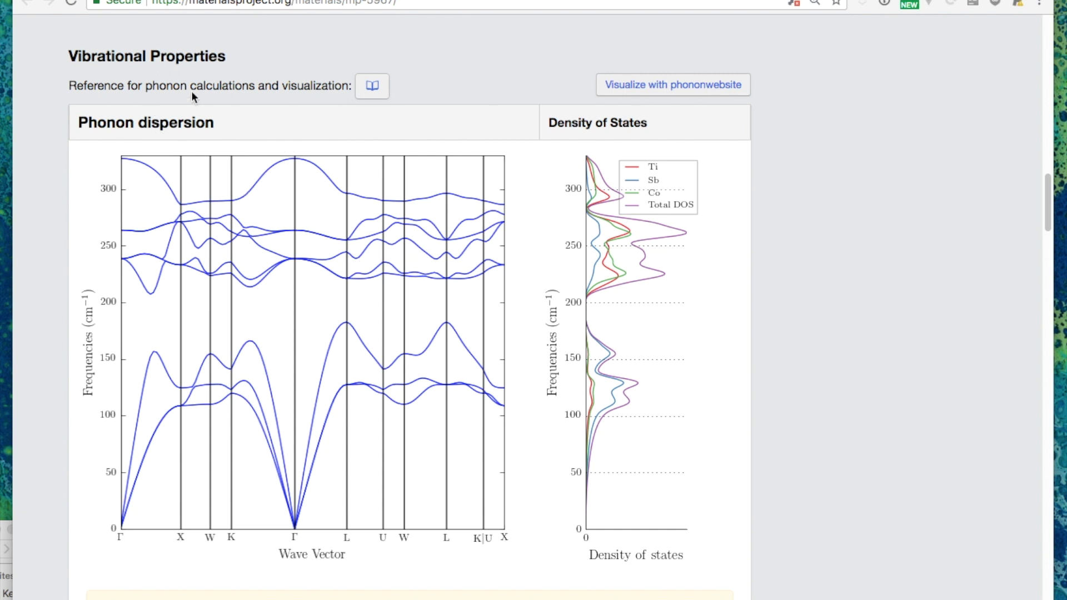
{"action": "left_click", "coordinate": [373, 89]}
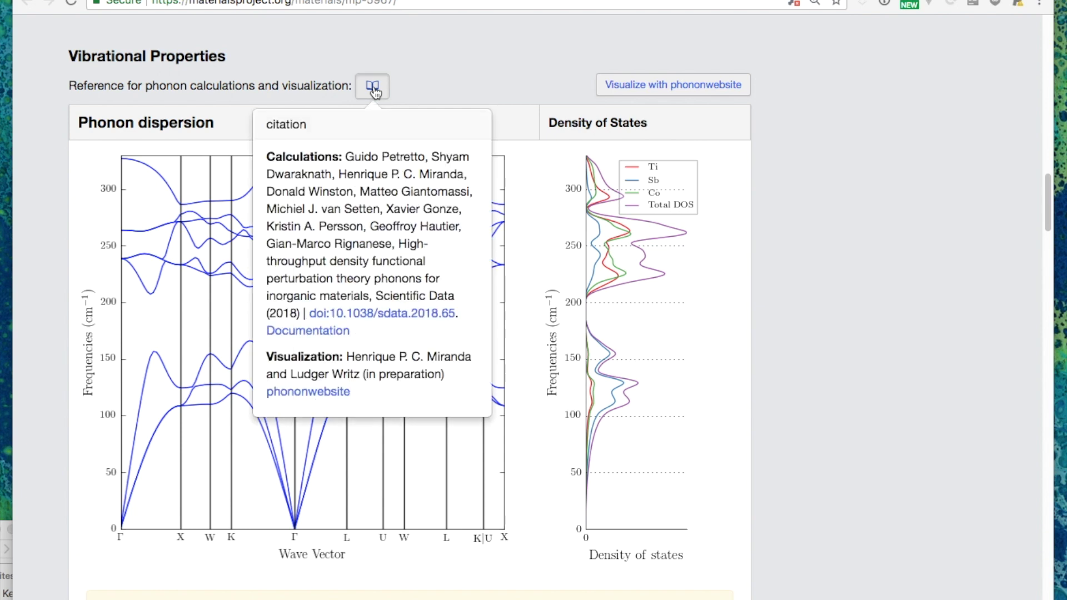
{"action": "left_click", "coordinate": [373, 89]}
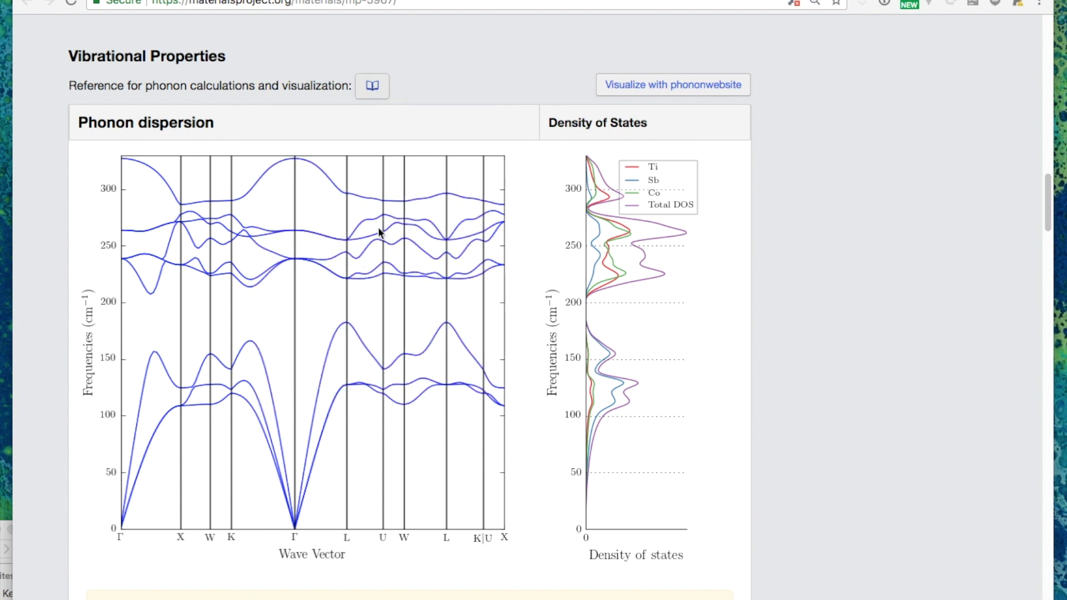
Switch the phonon dispersion to interactive plots and rotate the animated crystal model slightly.
{"action": "scroll", "coordinate": [378, 232], "scroll_direction": "down", "scroll_amount": 5}
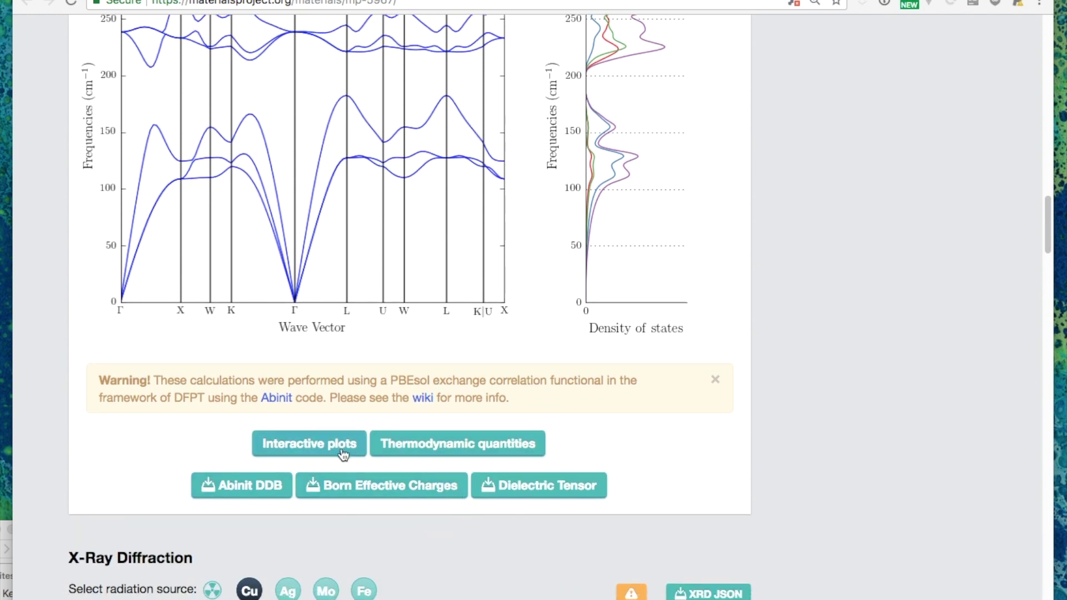
{"action": "left_click", "coordinate": [324, 445]}
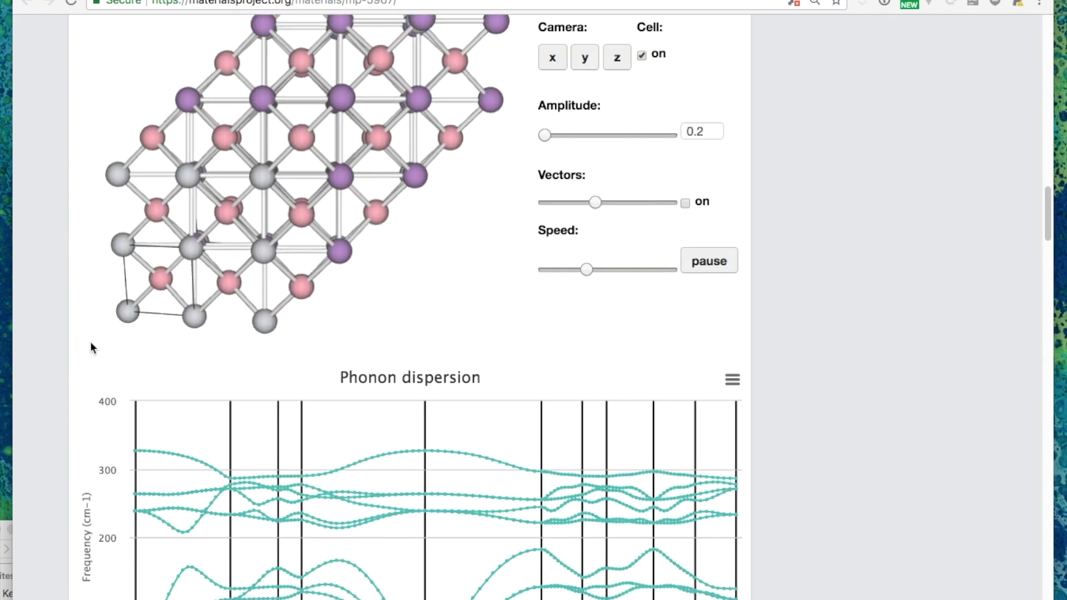
{"action": "scroll", "coordinate": [81, 336], "scroll_direction": "up", "scroll_amount": 3}
{"action": "scroll", "coordinate": [82, 336], "scroll_direction": "down", "scroll_amount": 1}
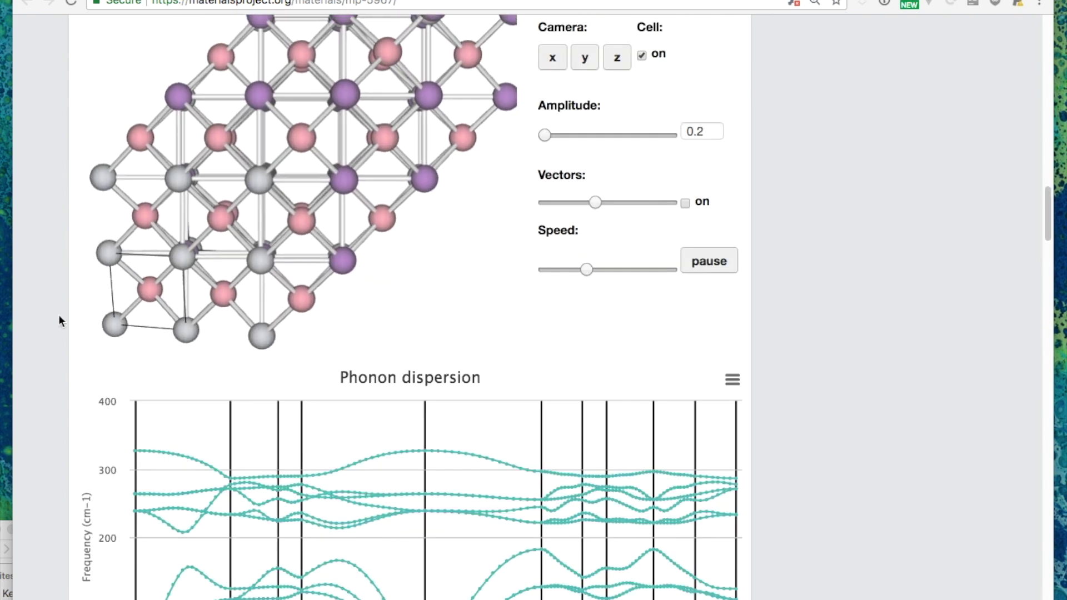
{"action": "scroll", "coordinate": [36, 365], "scroll_direction": "down", "scroll_amount": 3}
{"action": "scroll", "coordinate": [36, 372], "scroll_direction": "down", "scroll_amount": 2}
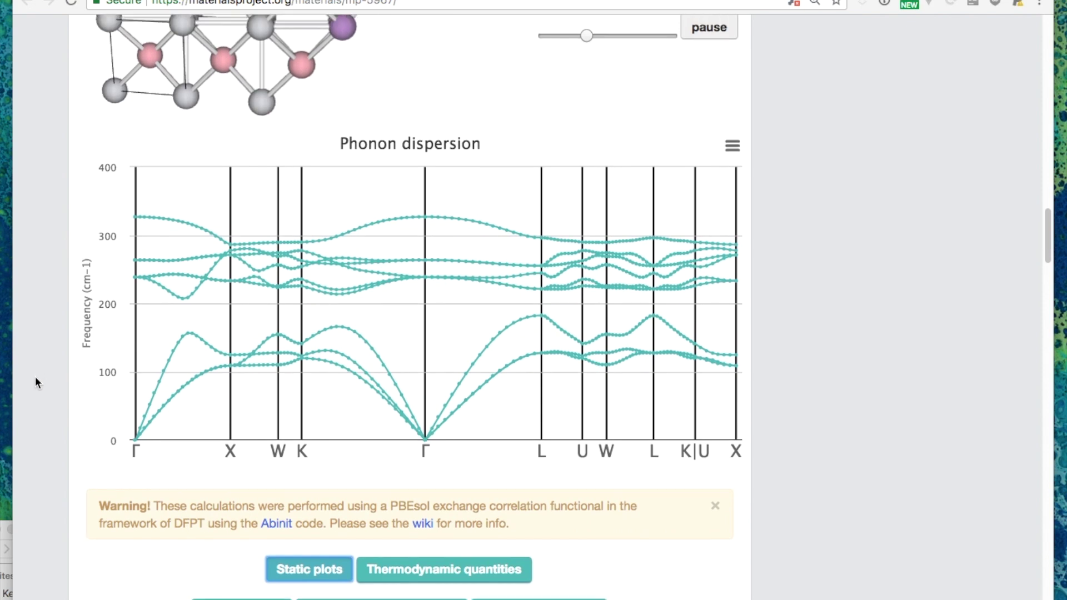
{"action": "scroll", "coordinate": [35, 376], "scroll_direction": "up", "scroll_amount": 1}
{"action": "scroll", "coordinate": [39, 422], "scroll_direction": "up", "scroll_amount": 10}
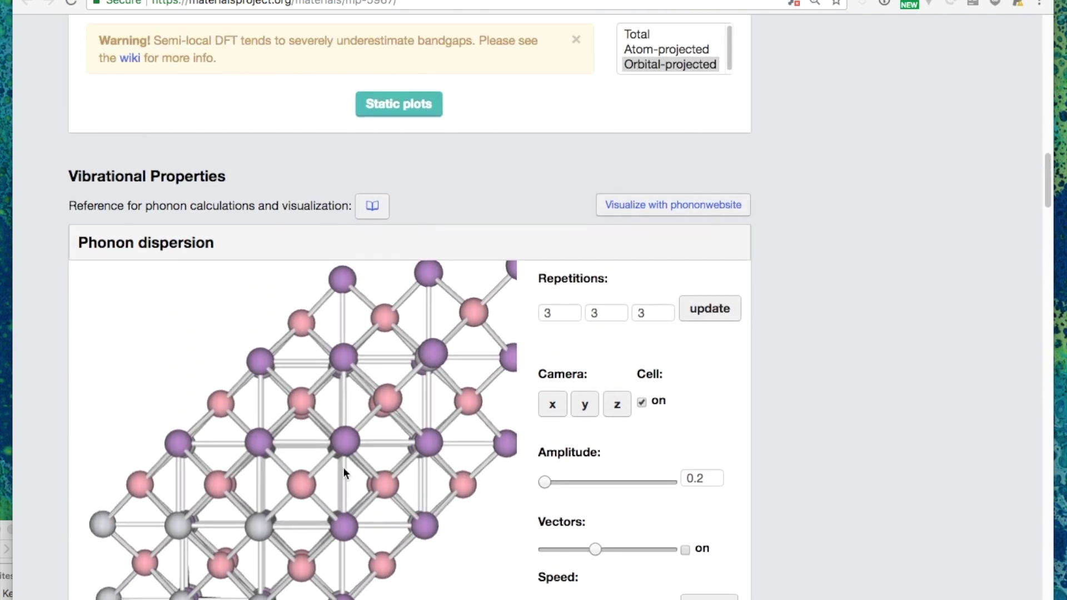
{"action": "left_click_drag", "start_coordinate": [343, 466], "coordinate": [340, 444]}
Animate the vibration modes at 304.69 and 325.95 cm−1 on the highest phonon branch and turn on the vectors.
{"action": "scroll", "coordinate": [778, 483], "scroll_direction": "down", "scroll_amount": 1}
{"action": "scroll", "coordinate": [778, 489], "scroll_direction": "down", "scroll_amount": 7}
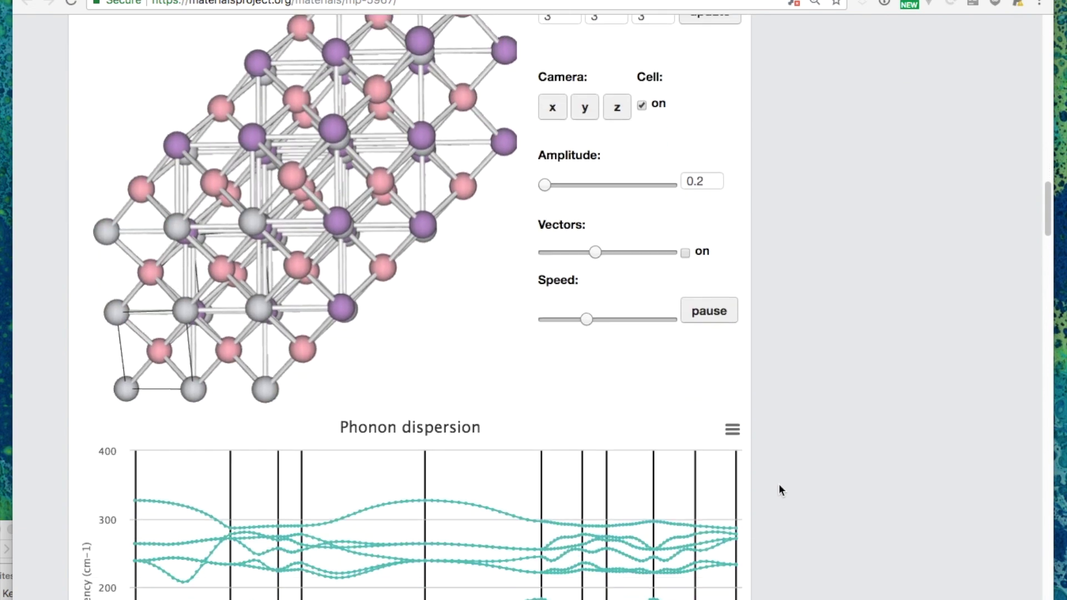
{"action": "mouse_move", "coordinate": [484, 445]}
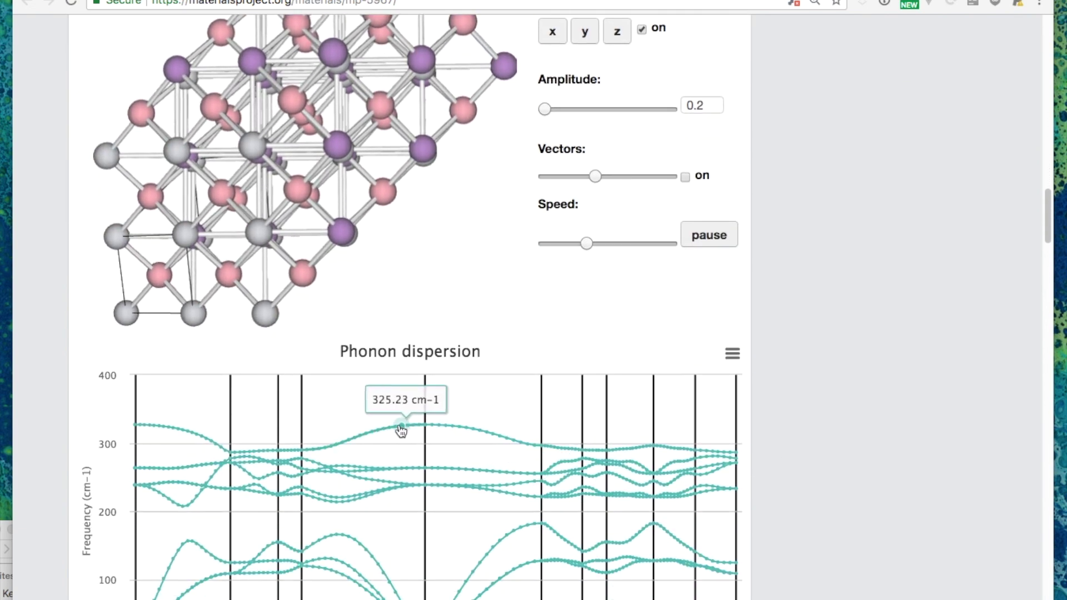
{"action": "left_click", "coordinate": [350, 441]}
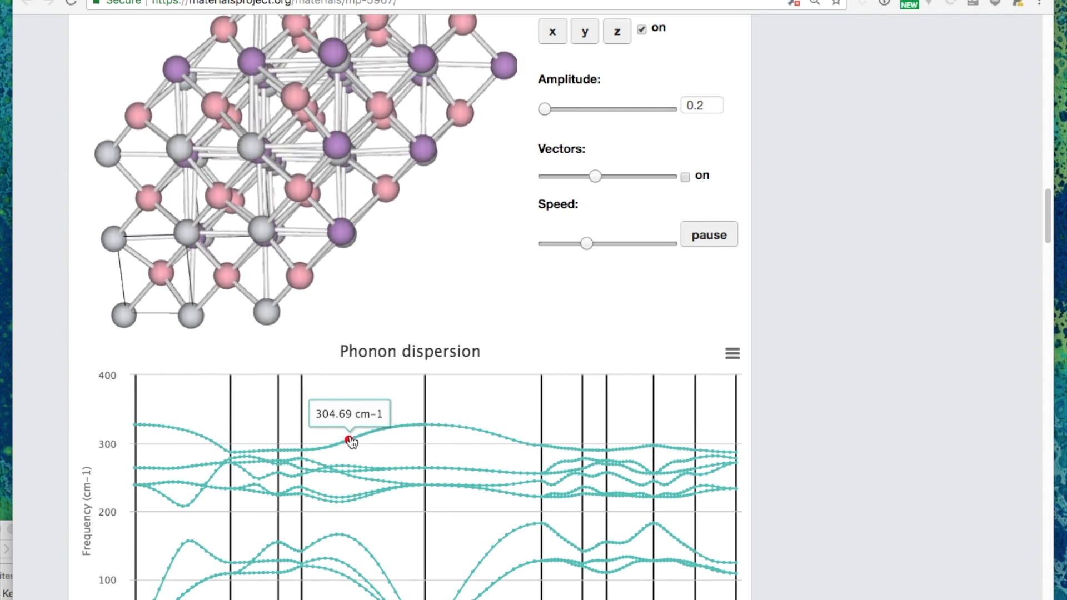
{"action": "left_click", "coordinate": [446, 427]}
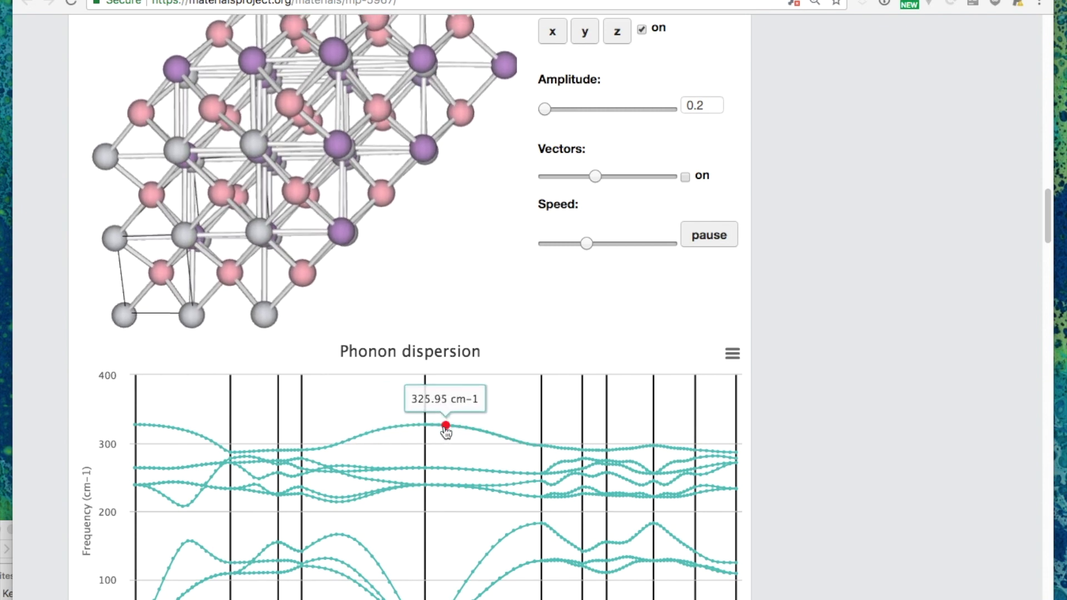
{"action": "left_click", "coordinate": [687, 178]}
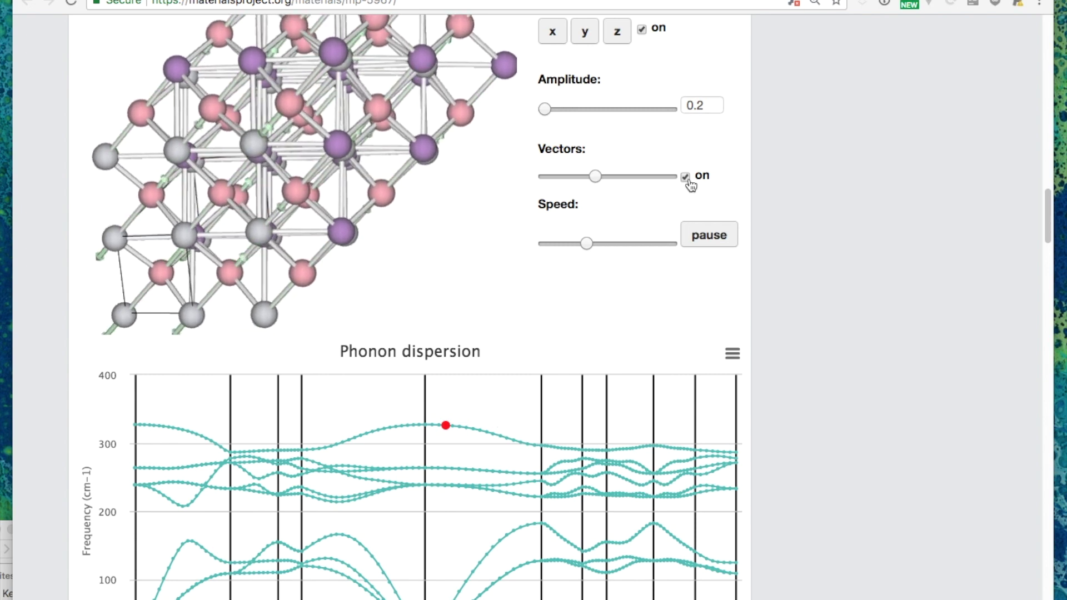
Display the thermodynamic quantities plot below the phonon dispersion and examine its curves and legend.
{"action": "scroll", "coordinate": [823, 340], "scroll_direction": "down", "scroll_amount": 6}
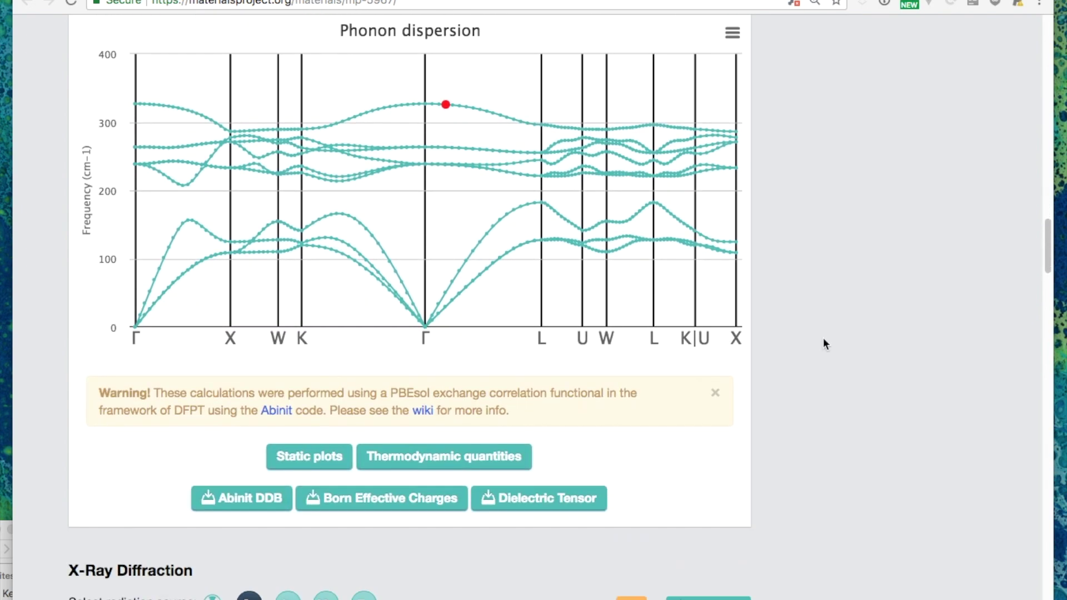
{"action": "scroll", "coordinate": [823, 339], "scroll_direction": "down", "scroll_amount": 1}
{"action": "left_click", "coordinate": [511, 418]}
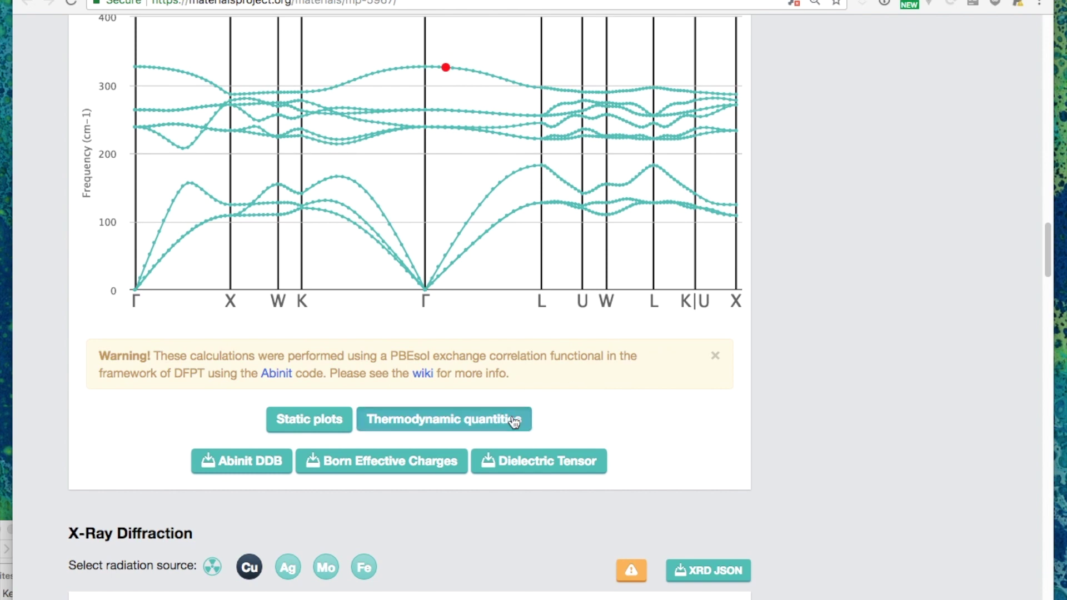
{"action": "scroll", "coordinate": [780, 464], "scroll_direction": "down", "scroll_amount": 5}
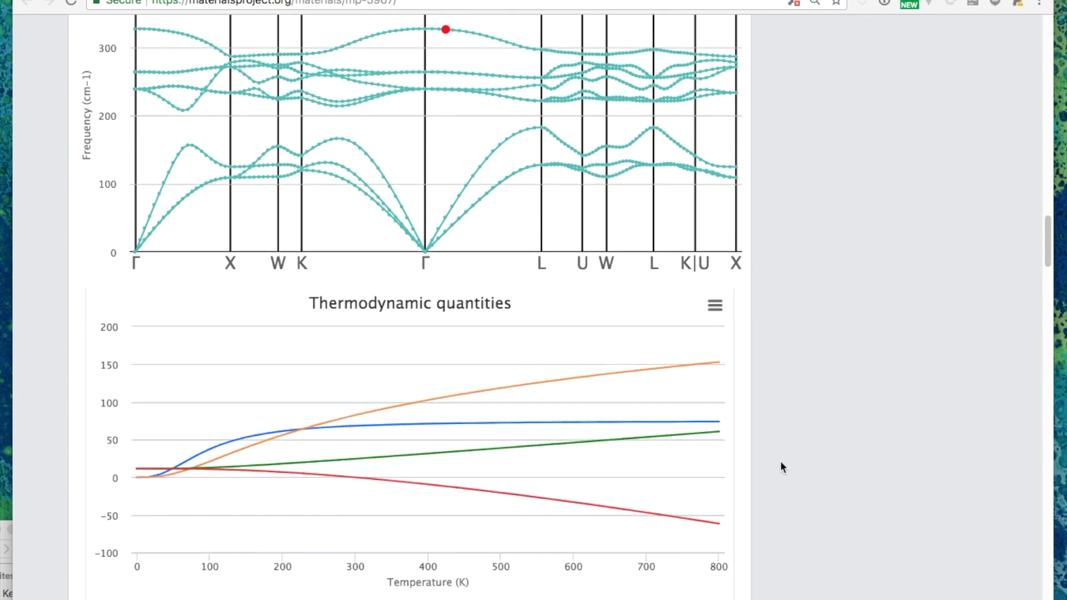
{"action": "scroll", "coordinate": [780, 463], "scroll_direction": "down", "scroll_amount": 6}
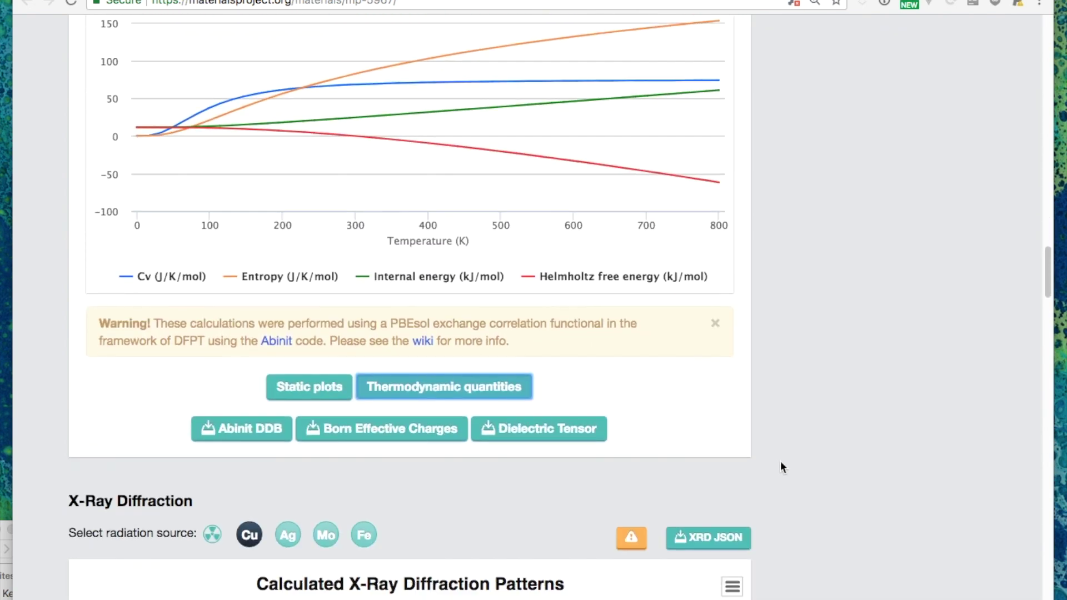
Change the radiation source of the calculated X-ray diffraction pattern to Ag, followed by Mo.
{"action": "scroll", "coordinate": [780, 461], "scroll_direction": "down", "scroll_amount": 2}
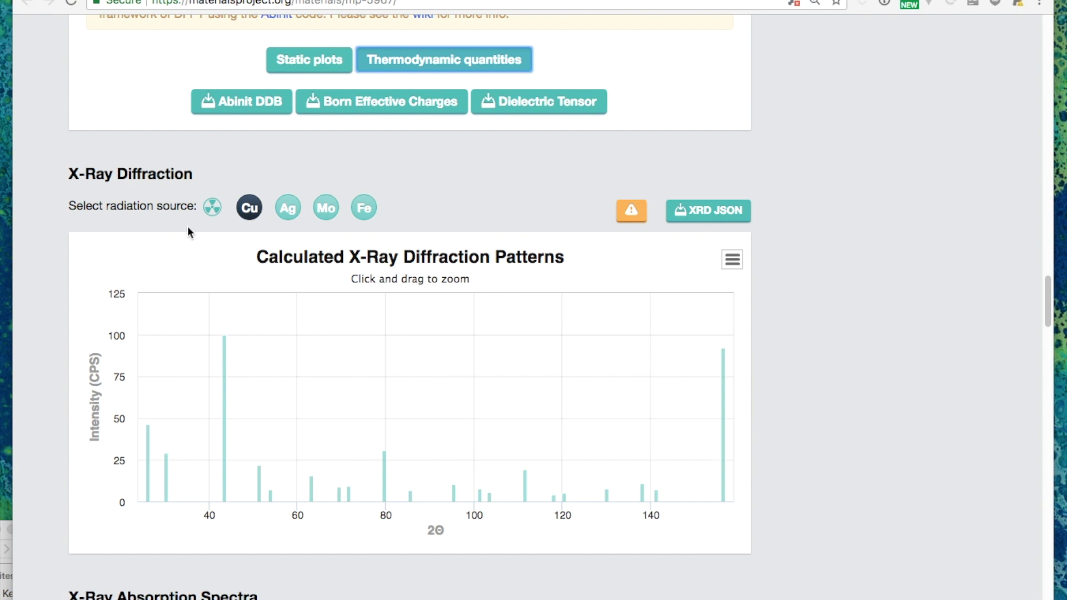
{"action": "left_click", "coordinate": [290, 221]}
{"action": "left_click", "coordinate": [325, 214]}
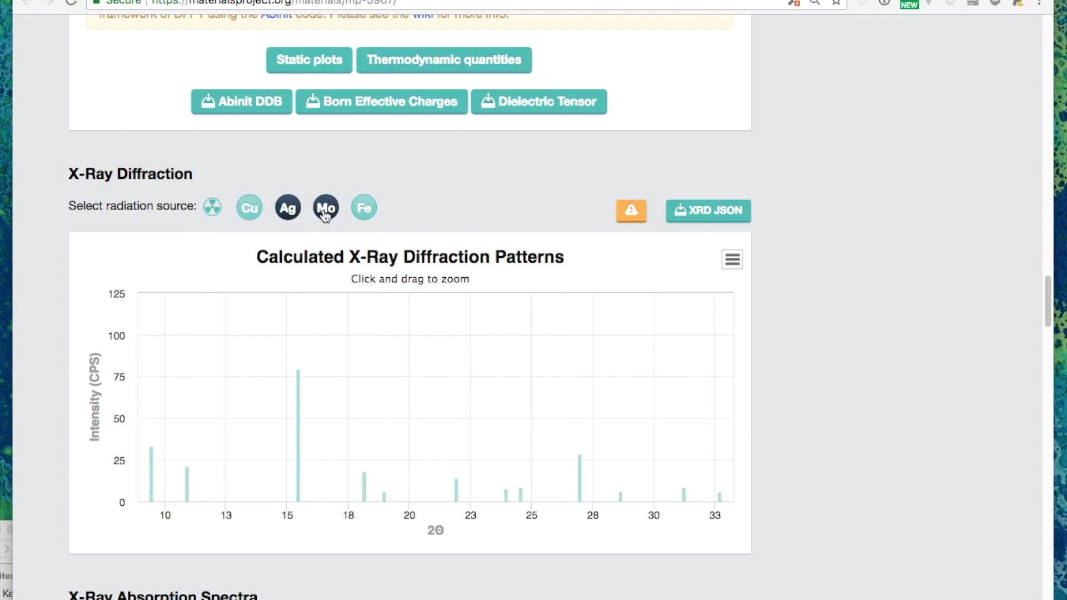
{"action": "left_click", "coordinate": [326, 214]}
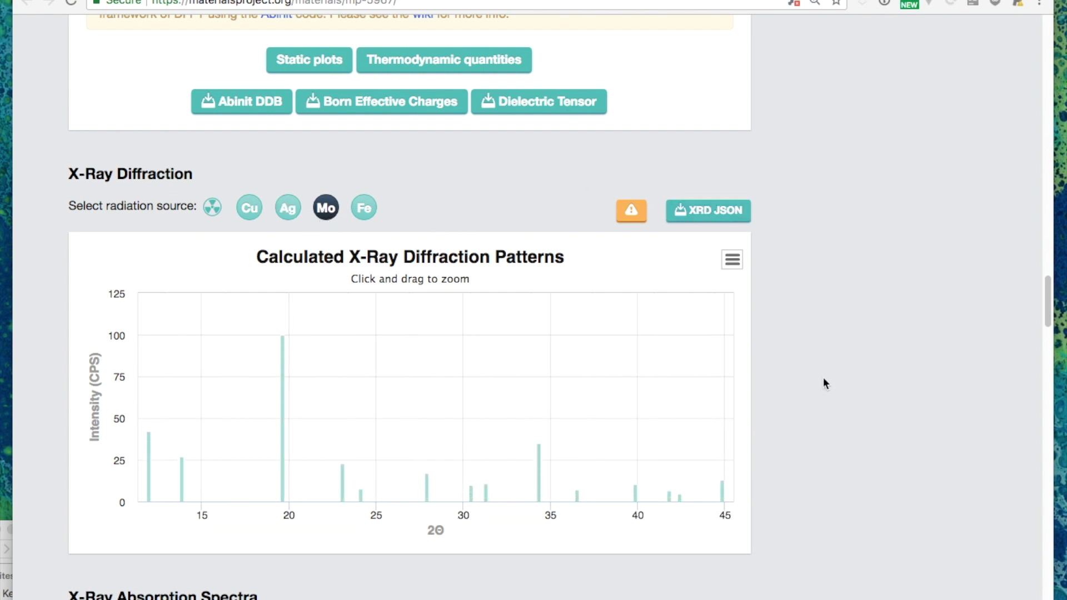
{"action": "scroll", "coordinate": [805, 372], "scroll_direction": "down", "scroll_amount": 5}
{"action": "scroll", "coordinate": [806, 372], "scroll_direction": "down", "scroll_amount": 5}
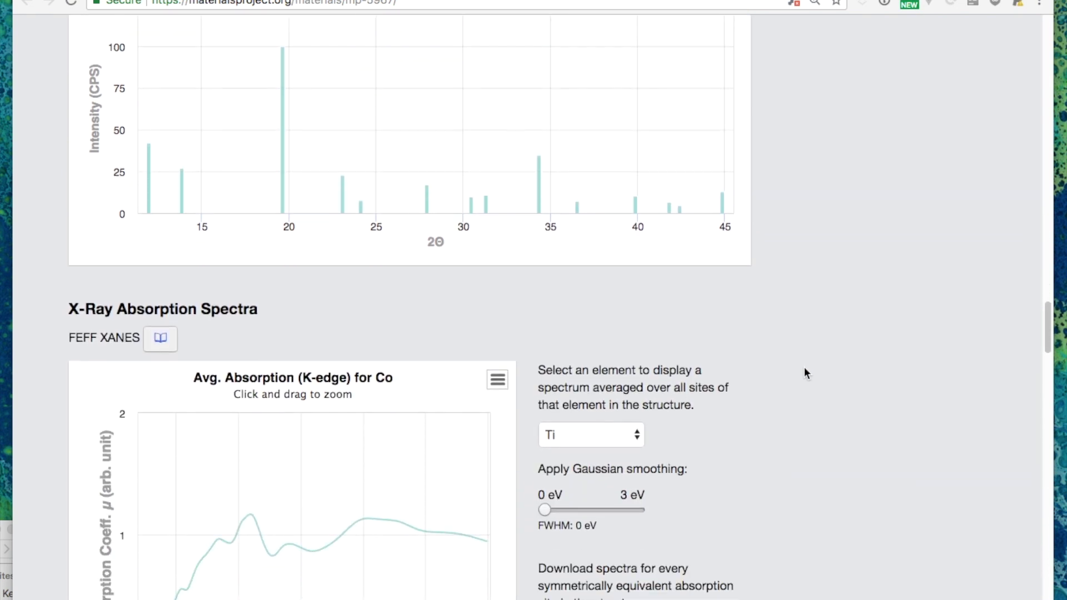
Check the citation information for the FEFF XANES X-ray absorption spectra and close it again.
{"action": "scroll", "coordinate": [805, 372], "scroll_direction": "down", "scroll_amount": 2}
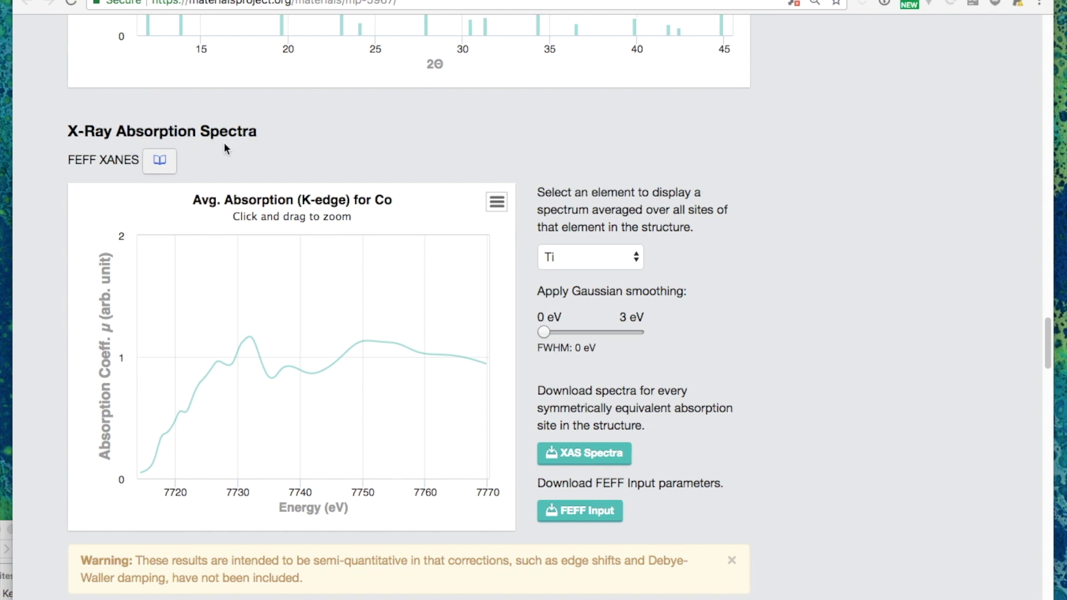
{"action": "left_click", "coordinate": [164, 162]}
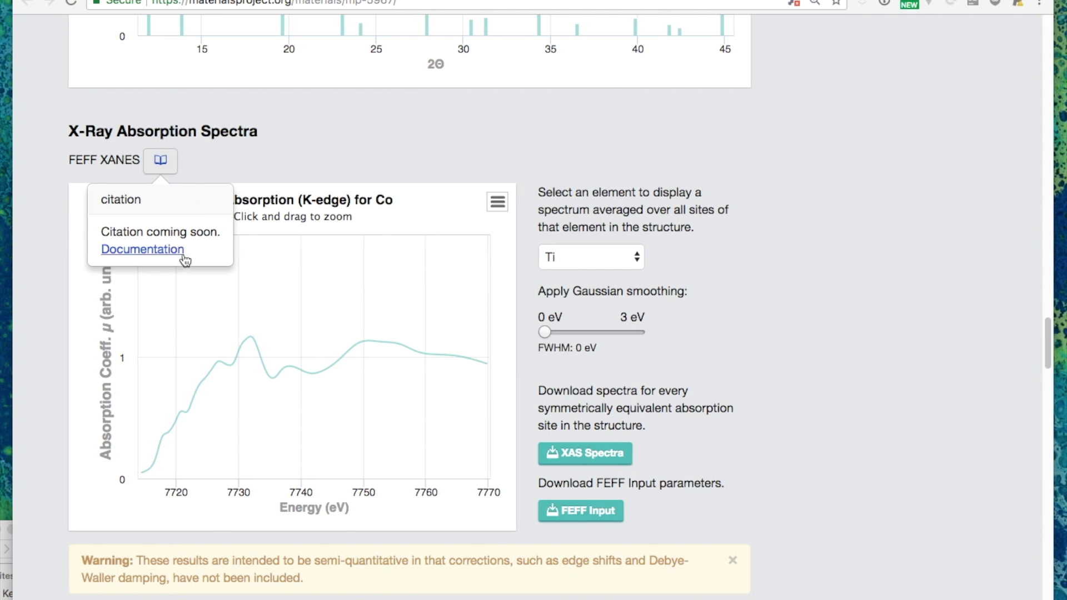
{"action": "left_click", "coordinate": [162, 166]}
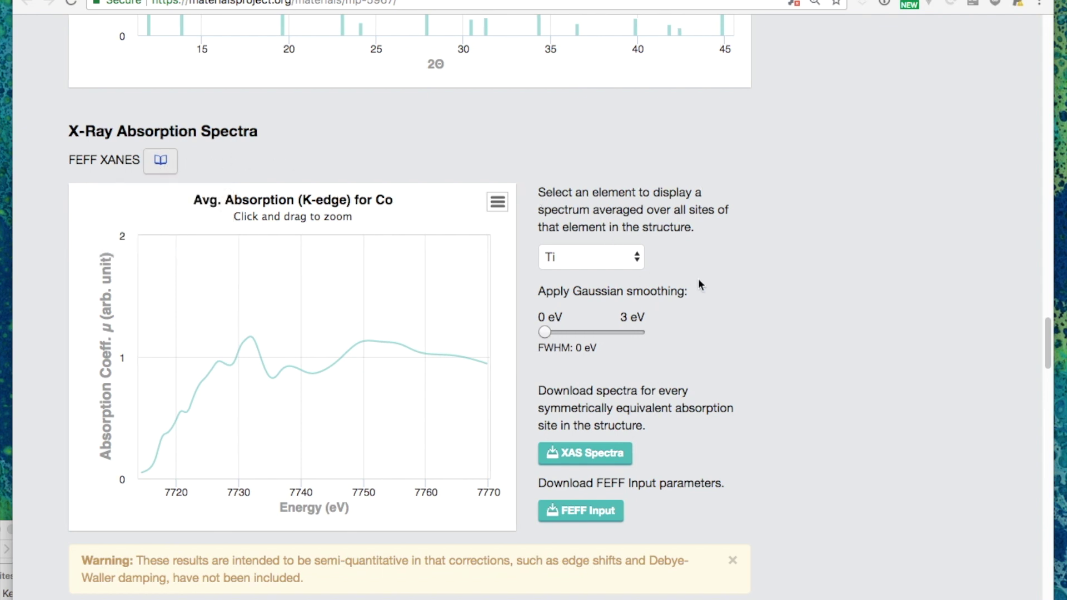
Select Co as the element for the X-ray absorption spectrum and apply Gaussian smoothing with a FWHM of 0.4 eV.
{"action": "scroll", "coordinate": [699, 284], "scroll_direction": "down", "scroll_amount": 1}
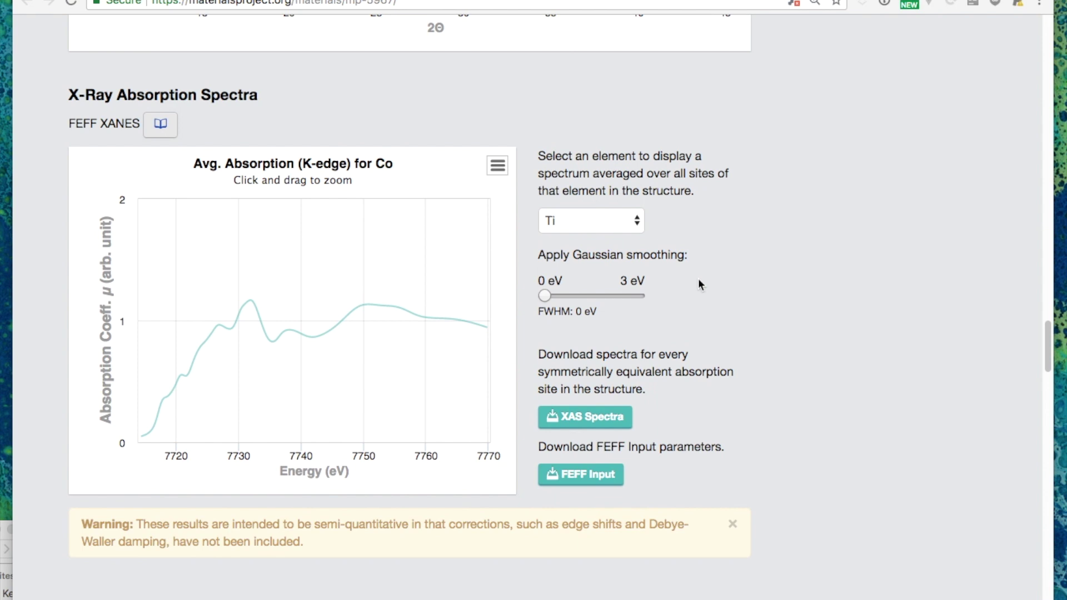
{"action": "left_click", "coordinate": [622, 222]}
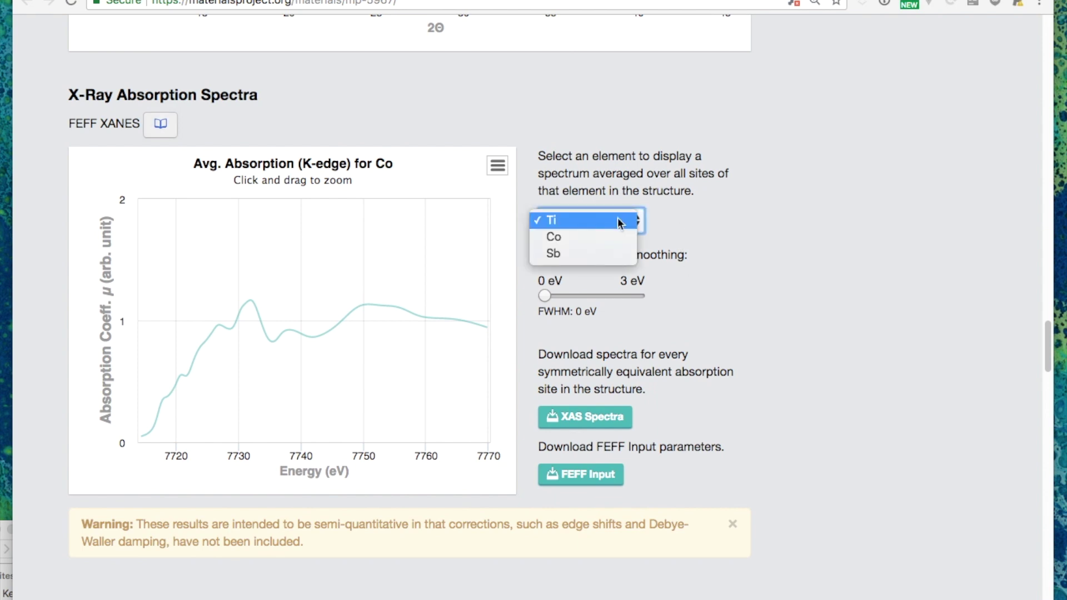
{"action": "left_click", "coordinate": [562, 236]}
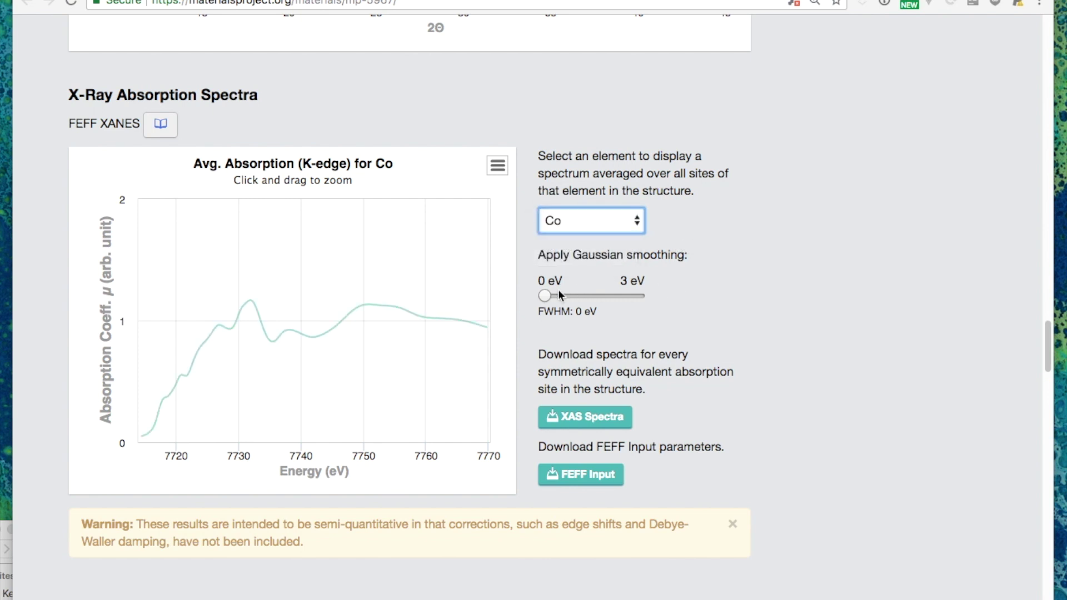
{"action": "left_click_drag", "start_coordinate": [544, 295], "coordinate": [556, 295]}
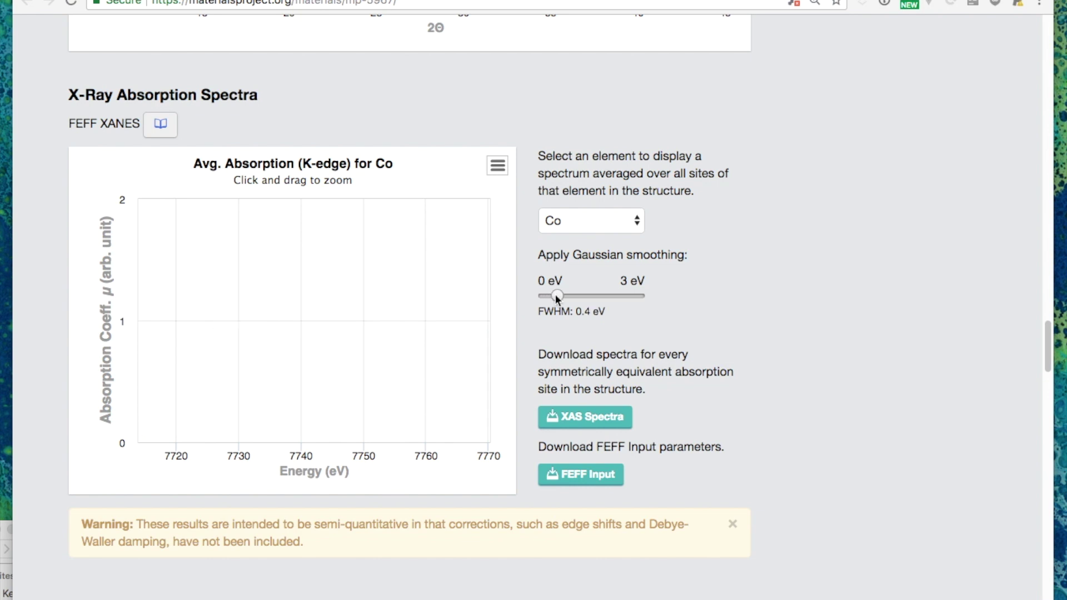
Examine the Substrates table, including its MCIA and elastic energy reference and the substrate orientation filter.
{"action": "scroll", "coordinate": [693, 325], "scroll_direction": "down", "scroll_amount": 3}
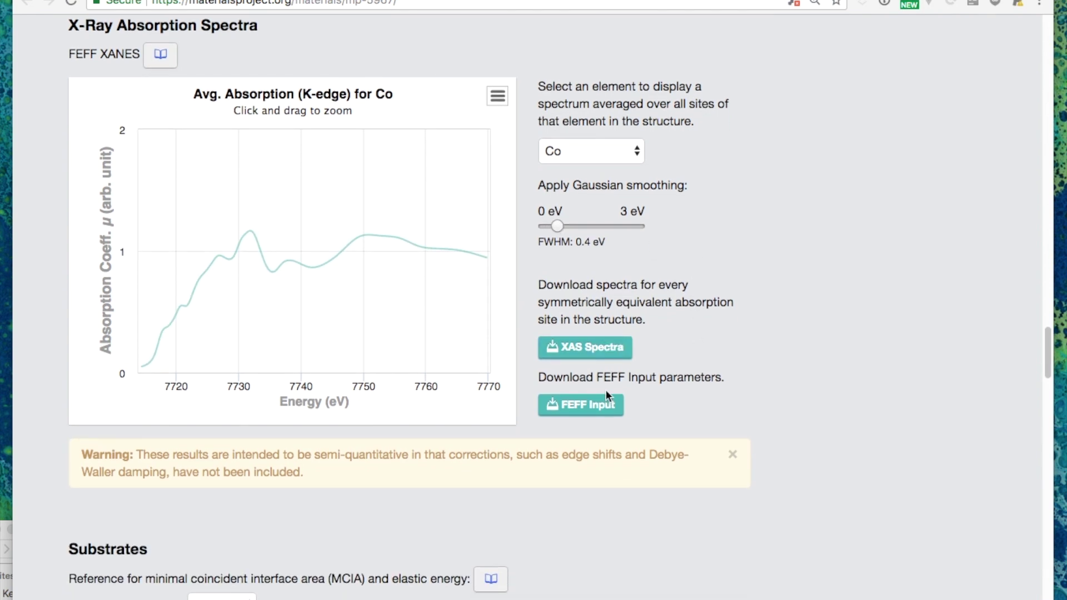
{"action": "scroll", "coordinate": [786, 423], "scroll_direction": "down", "scroll_amount": 10}
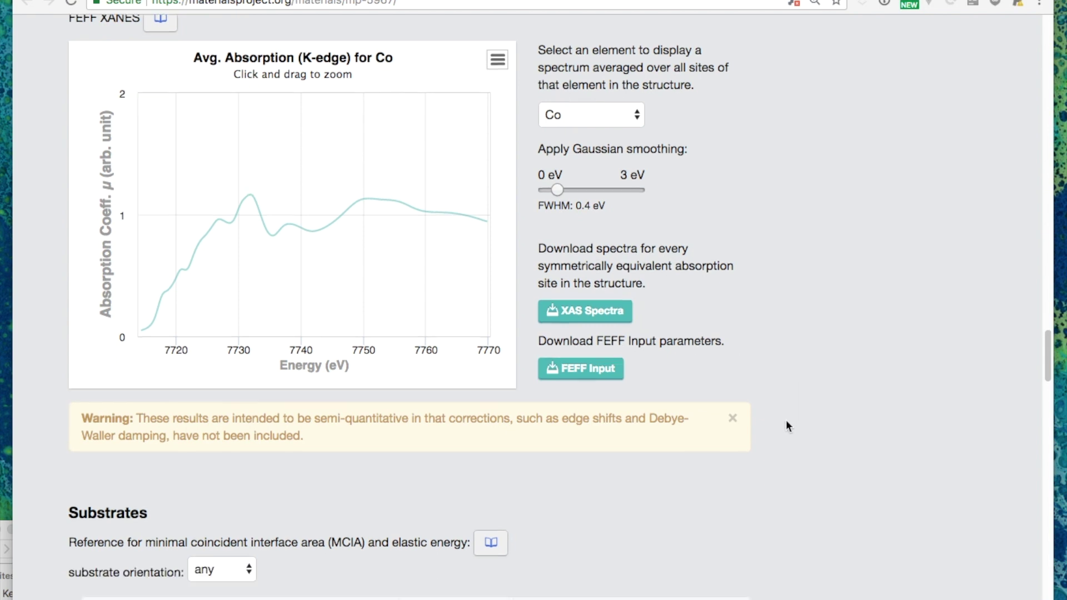
{"action": "scroll", "coordinate": [786, 425], "scroll_direction": "down", "scroll_amount": 4}
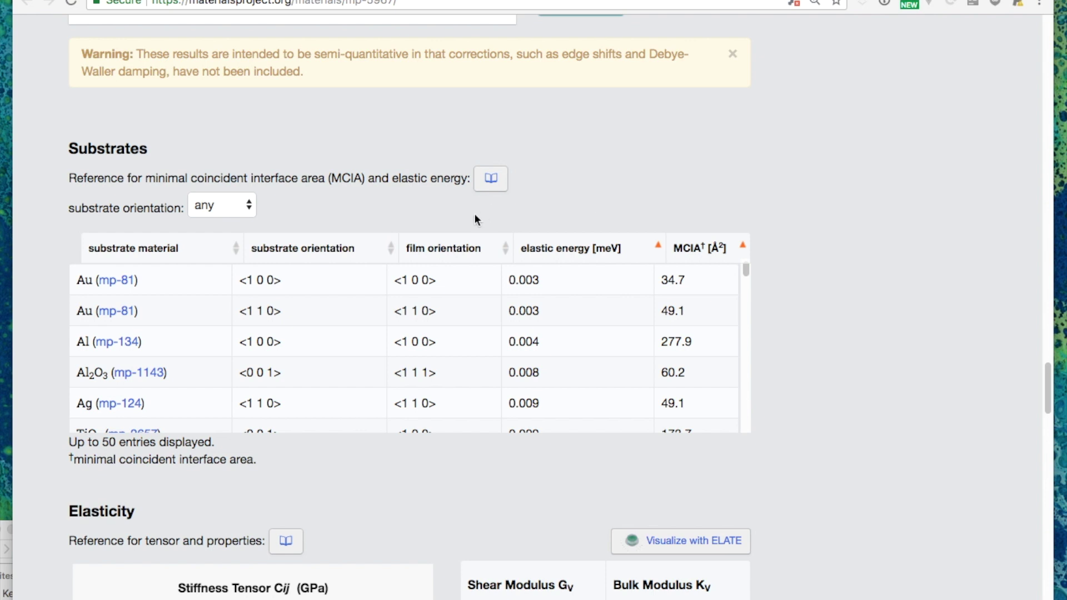
{"action": "scroll", "coordinate": [415, 206], "scroll_direction": "down", "scroll_amount": 1}
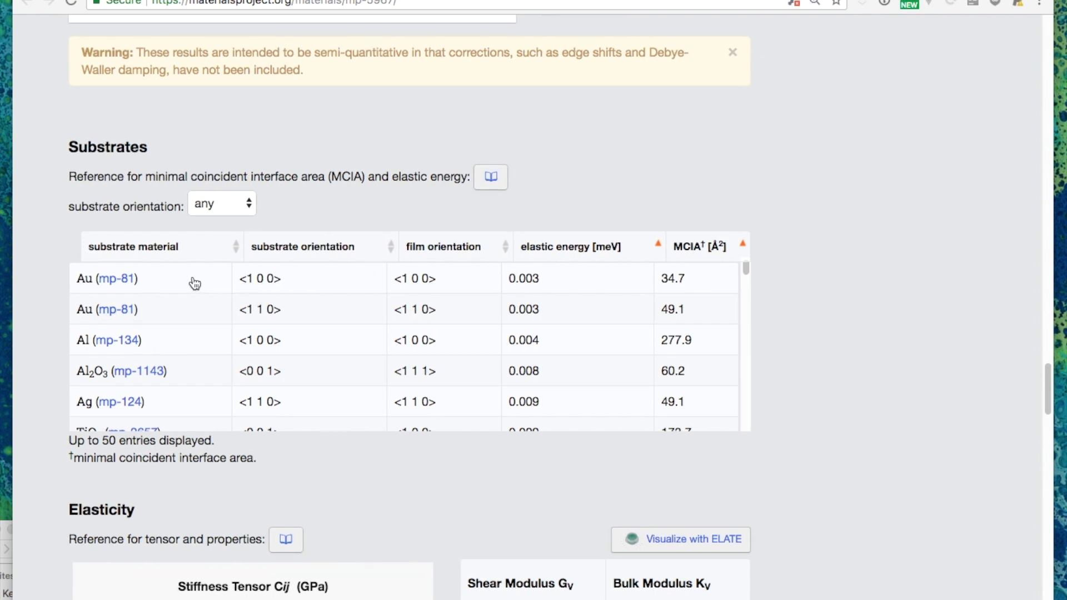
{"action": "left_click", "coordinate": [490, 188]}
{"action": "left_click", "coordinate": [489, 185]}
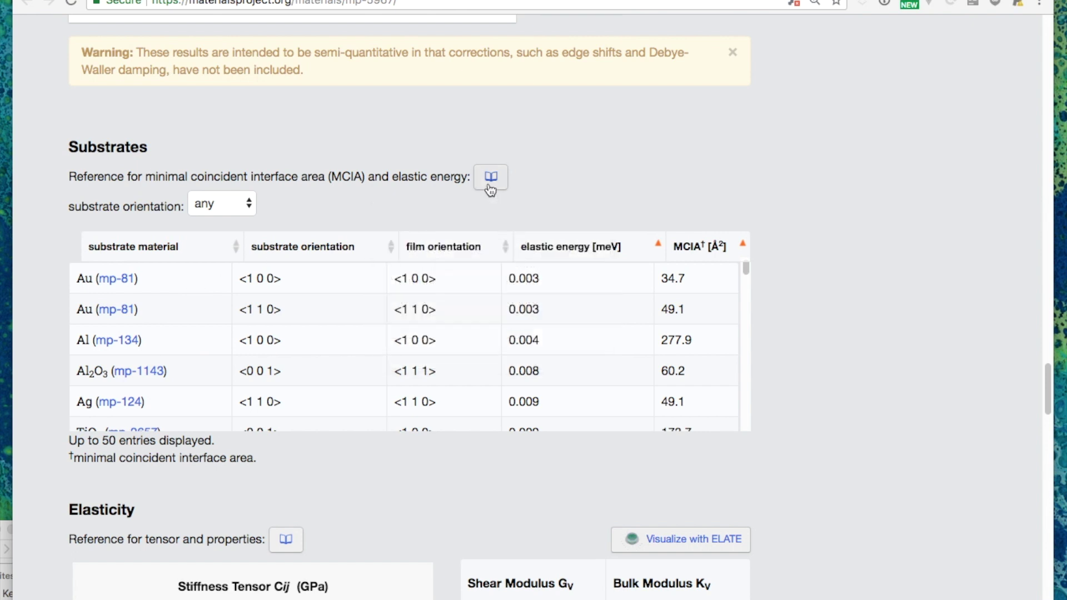
{"action": "left_click", "coordinate": [231, 204]}
{"action": "left_click", "coordinate": [278, 207]}
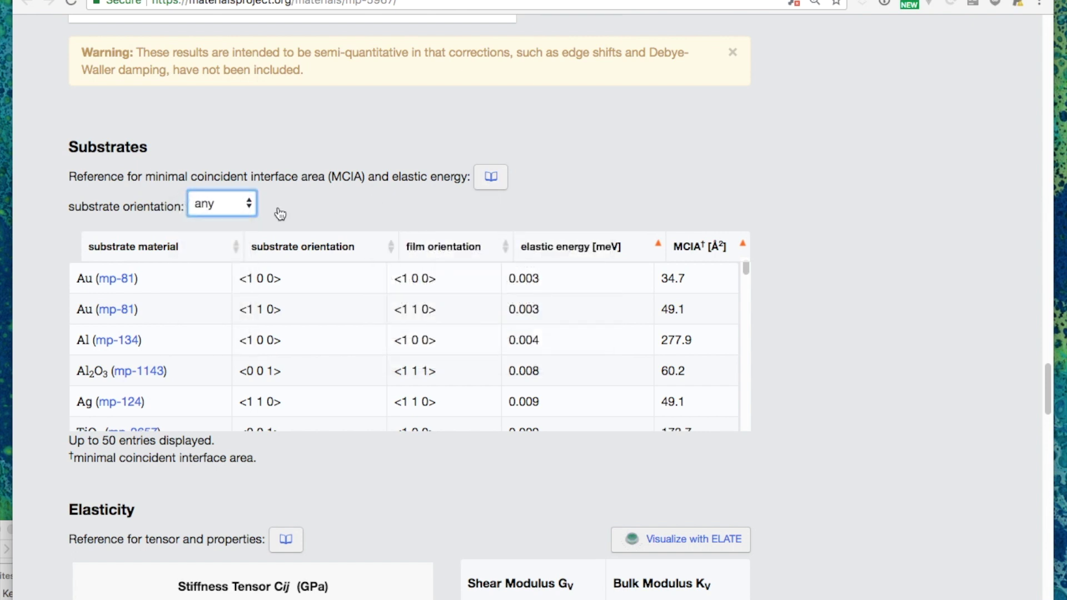
{"action": "left_click", "coordinate": [367, 212]}
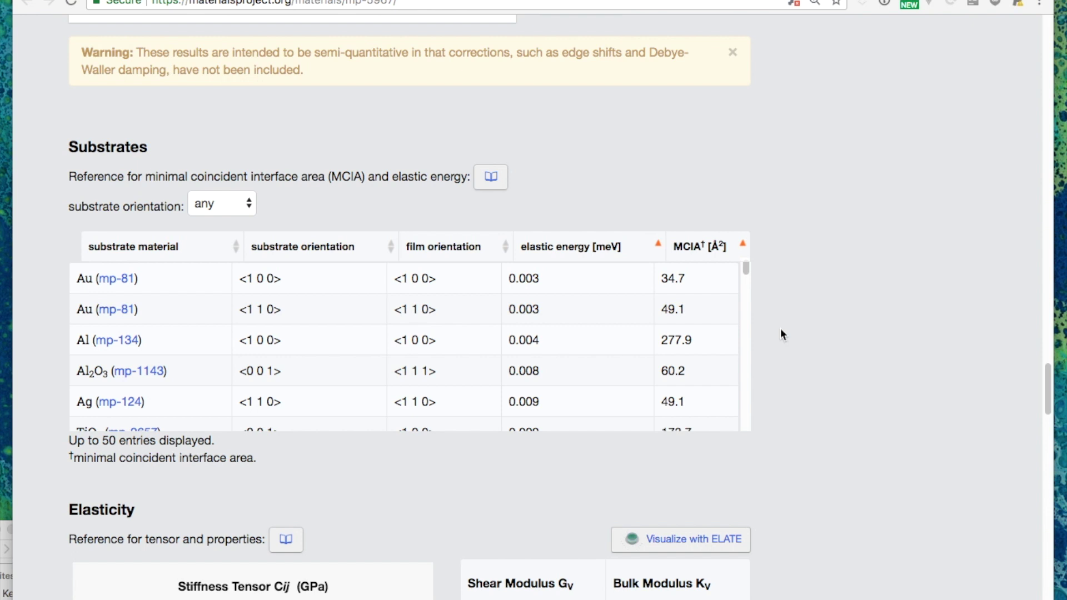
Switch the Elasticity section from the stiffness tensor to the compliance tensor.
{"action": "scroll", "coordinate": [780, 331], "scroll_direction": "down", "scroll_amount": 3}
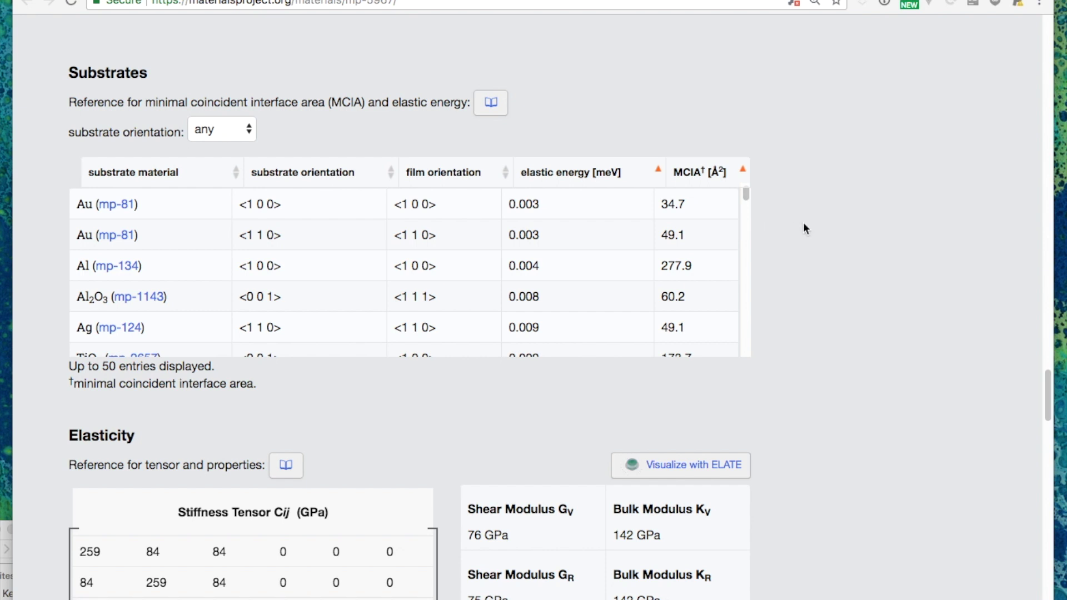
{"action": "scroll", "coordinate": [804, 228], "scroll_direction": "down", "scroll_amount": 5}
{"action": "scroll", "coordinate": [804, 229], "scroll_direction": "down", "scroll_amount": 5}
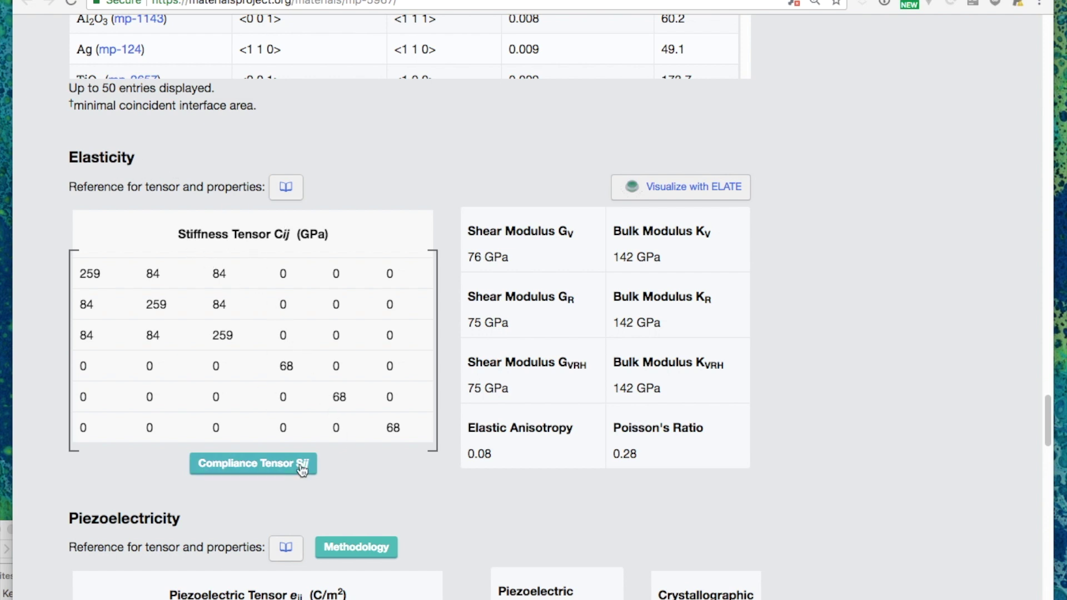
{"action": "left_click", "coordinate": [257, 466]}
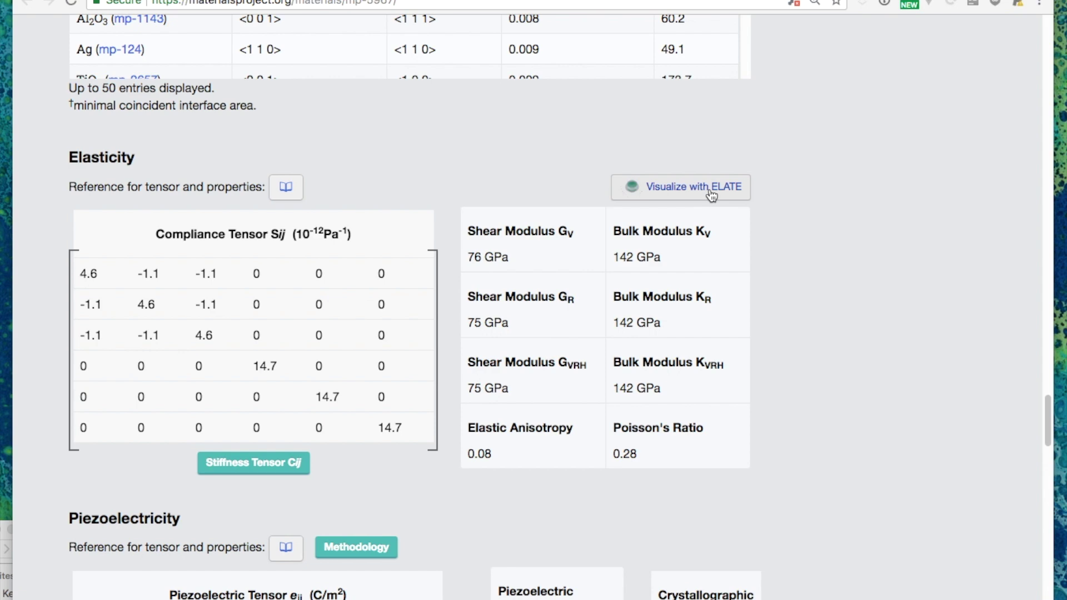
Examine the piezoelectric tensor and modulus, and the dielectric tensors and constants of the material.
{"action": "scroll", "coordinate": [794, 287], "scroll_direction": "down", "scroll_amount": 5}
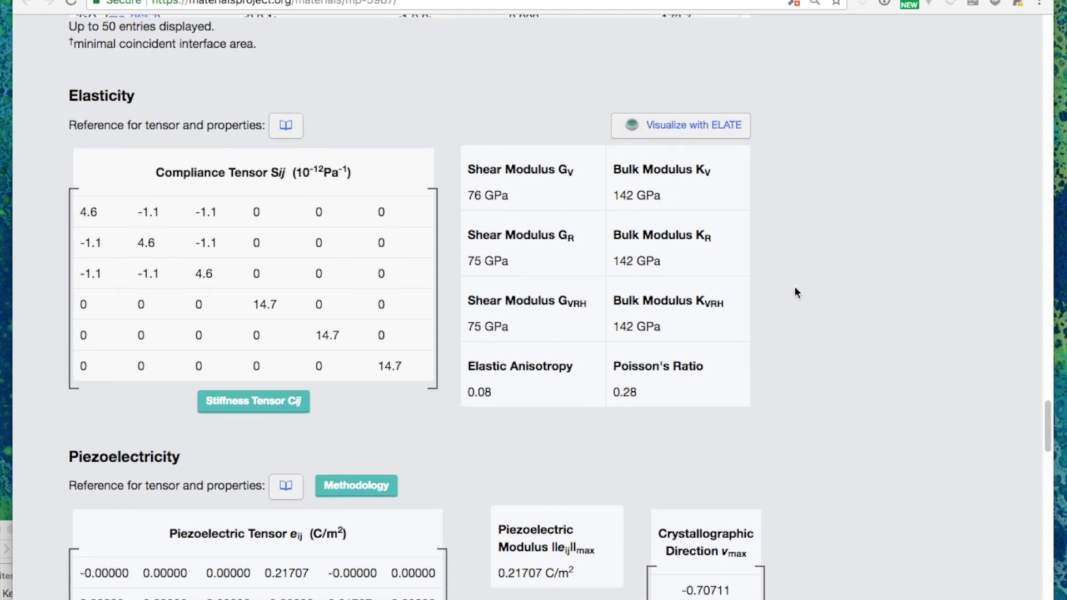
{"action": "scroll", "coordinate": [794, 288], "scroll_direction": "down", "scroll_amount": 3}
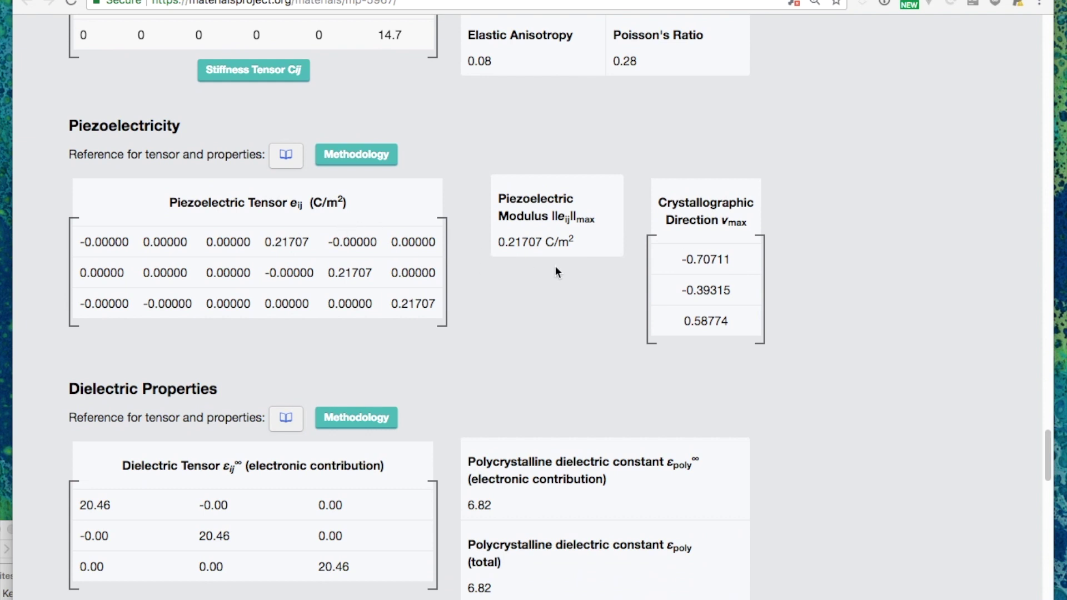
{"action": "scroll", "coordinate": [781, 372], "scroll_direction": "down", "scroll_amount": 3}
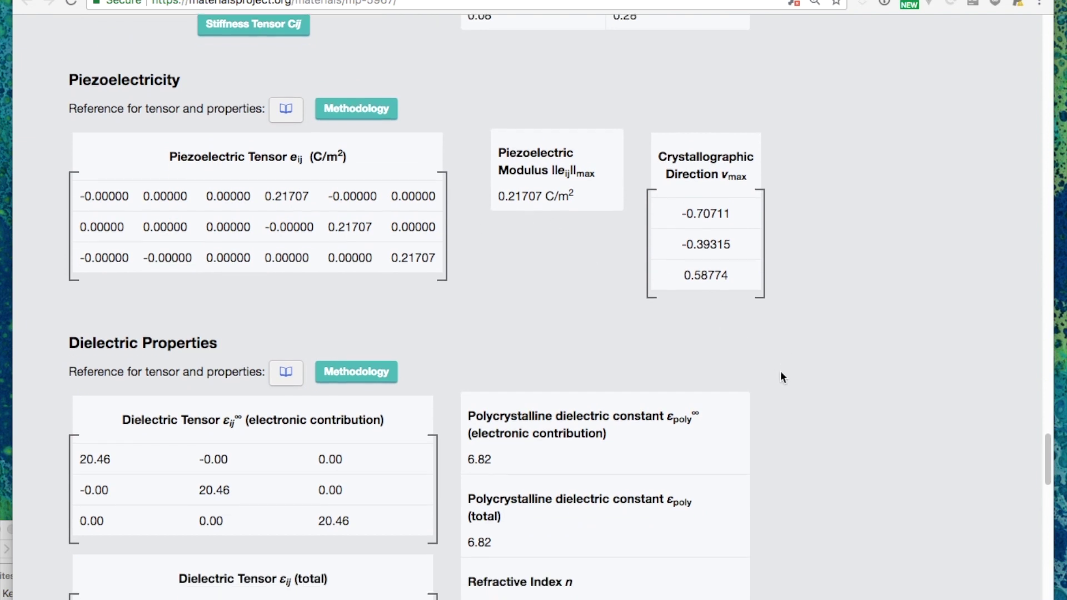
{"action": "scroll", "coordinate": [781, 372], "scroll_direction": "down", "scroll_amount": 1}
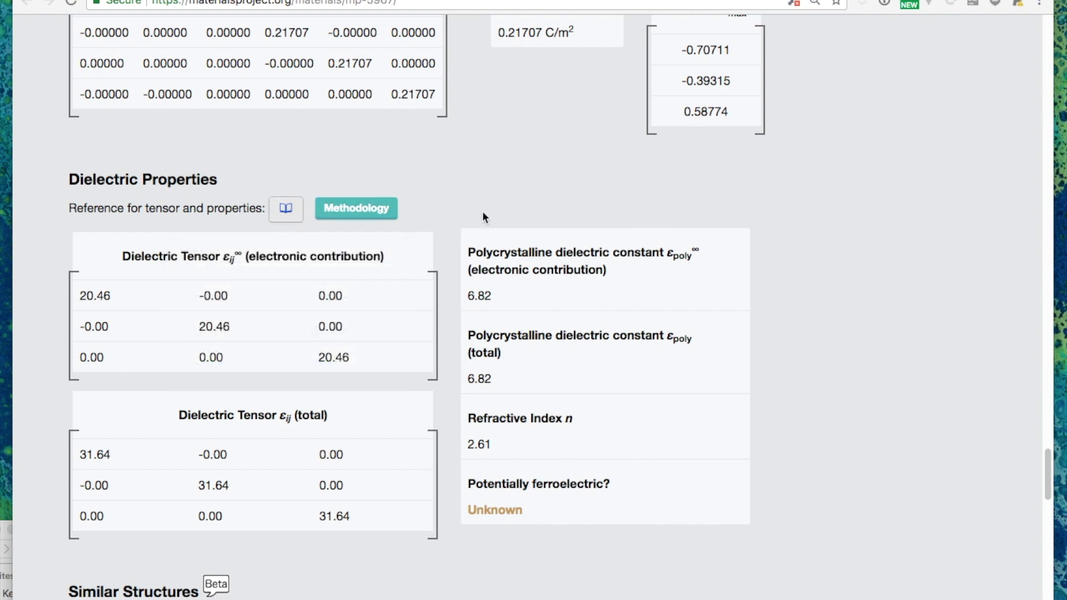
{"action": "scroll", "coordinate": [796, 290], "scroll_direction": "down", "scroll_amount": 5}
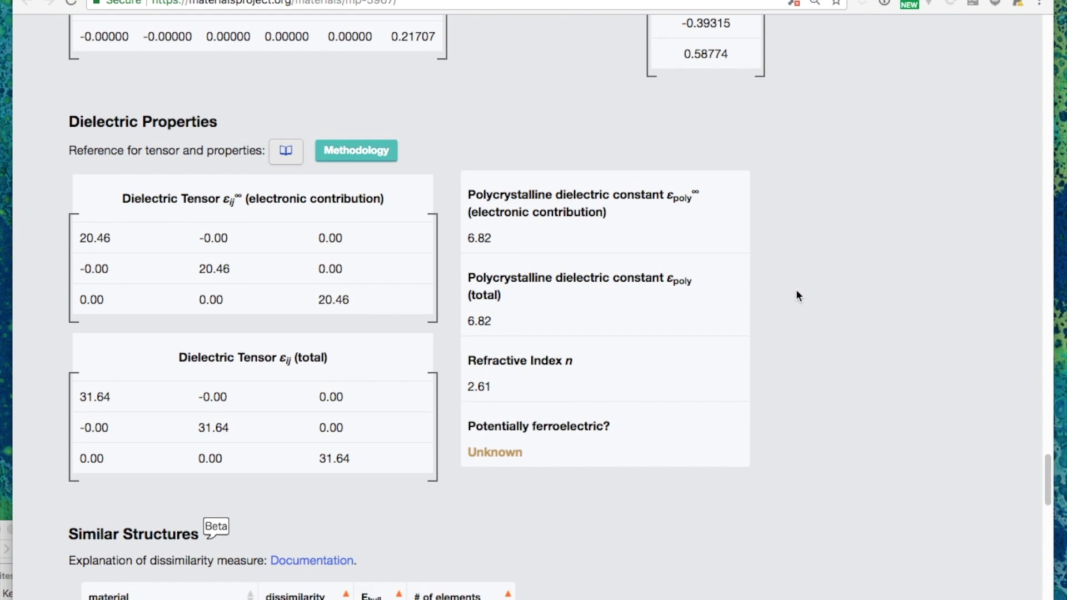
Examine the Similar Structures table with its dissimilarity, energy above hull and number of elements for each material.
{"action": "scroll", "coordinate": [798, 294], "scroll_direction": "down", "scroll_amount": 1}
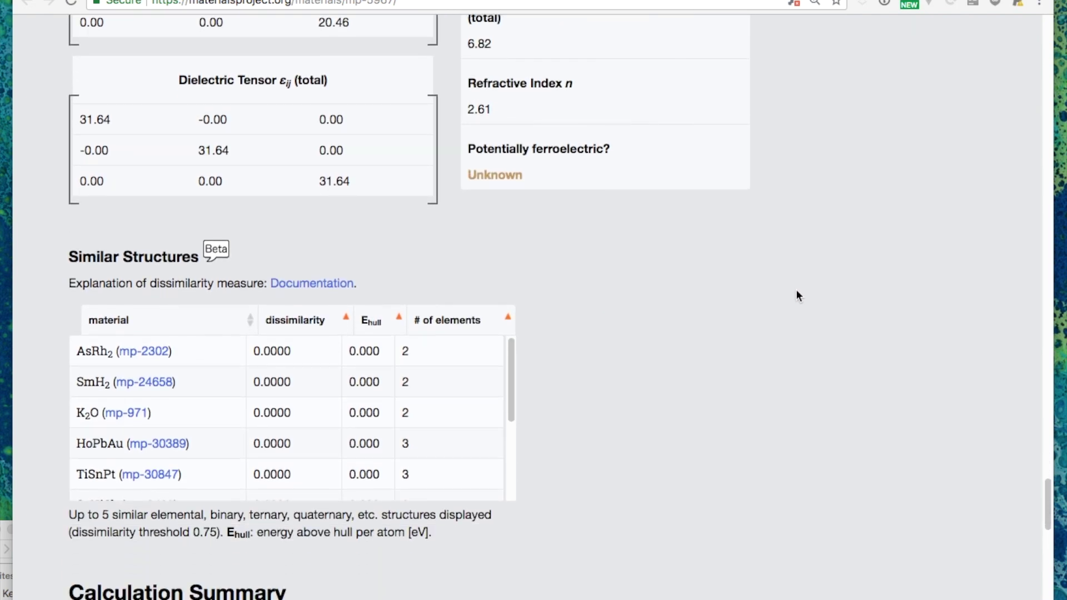
{"action": "scroll", "coordinate": [798, 292], "scroll_direction": "down", "scroll_amount": 1}
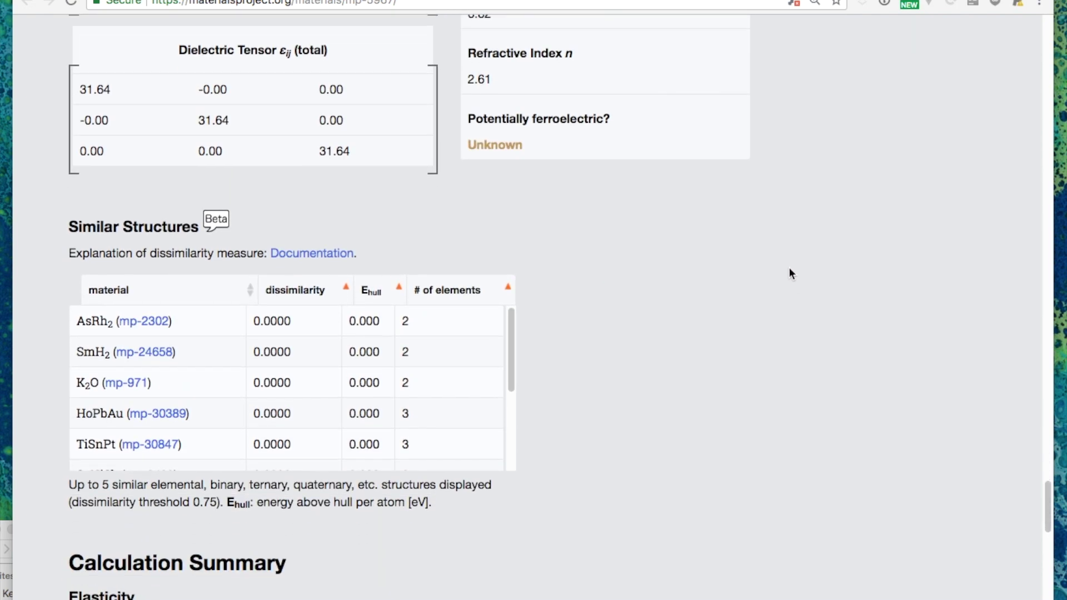
{"action": "scroll", "coordinate": [614, 289], "scroll_direction": "down", "scroll_amount": 1}
{"action": "scroll", "coordinate": [615, 289], "scroll_direction": "down", "scroll_amount": 1}
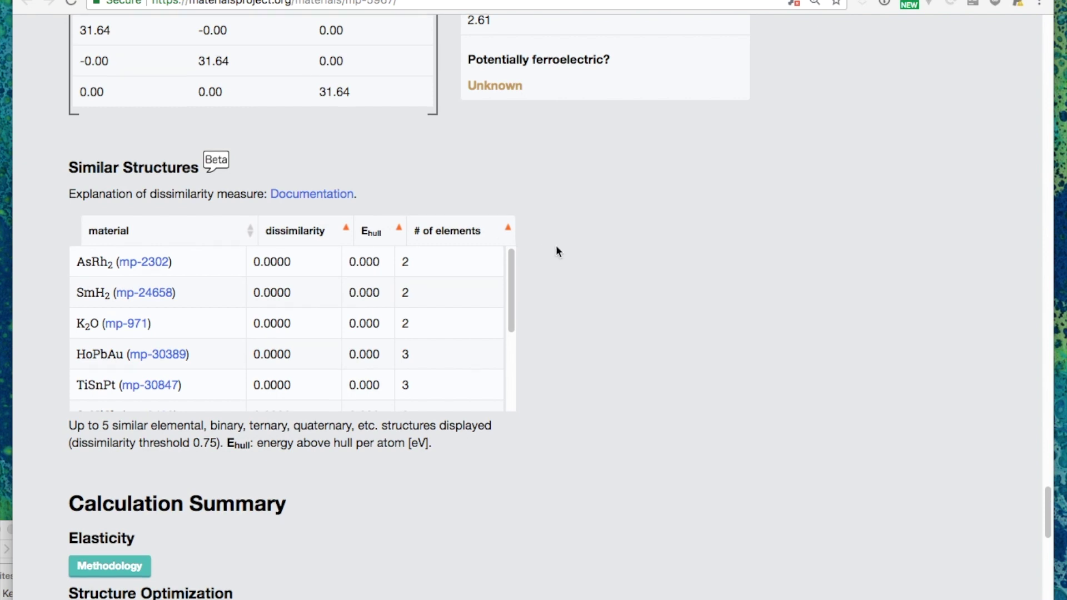
{"action": "scroll", "coordinate": [555, 252], "scroll_direction": "down", "scroll_amount": 1}
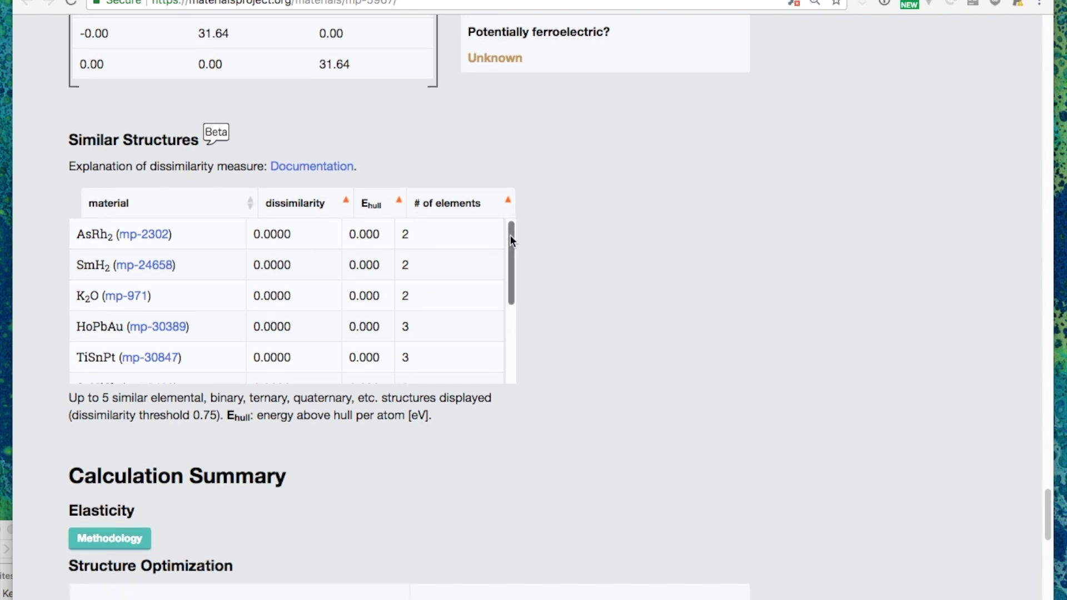
{"action": "mouse_move", "coordinate": [510, 235]}
{"action": "left_mouse_down"}
{"action": "mouse_move", "coordinate": [521, 320]}
{"action": "mouse_move", "coordinate": [509, 228]}
{"action": "left_mouse_up"}
Review the structure optimization parameters in the Calculation Summary and the links to detailed inputs and outputs for all calculations.
{"action": "scroll", "coordinate": [609, 336], "scroll_direction": "down", "scroll_amount": 10}
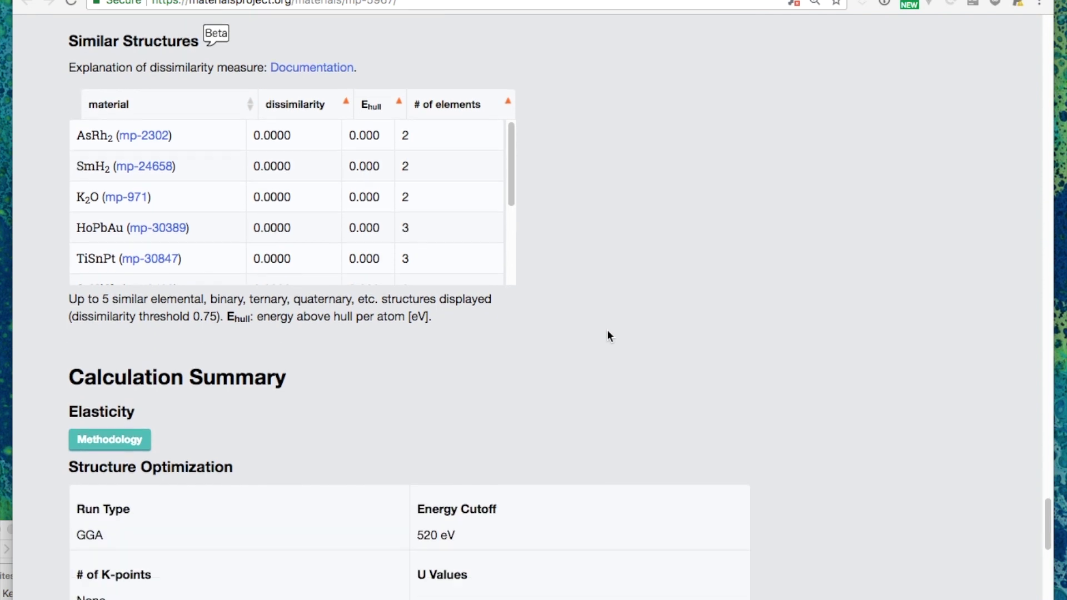
{"action": "scroll", "coordinate": [607, 332], "scroll_direction": "down", "scroll_amount": 1}
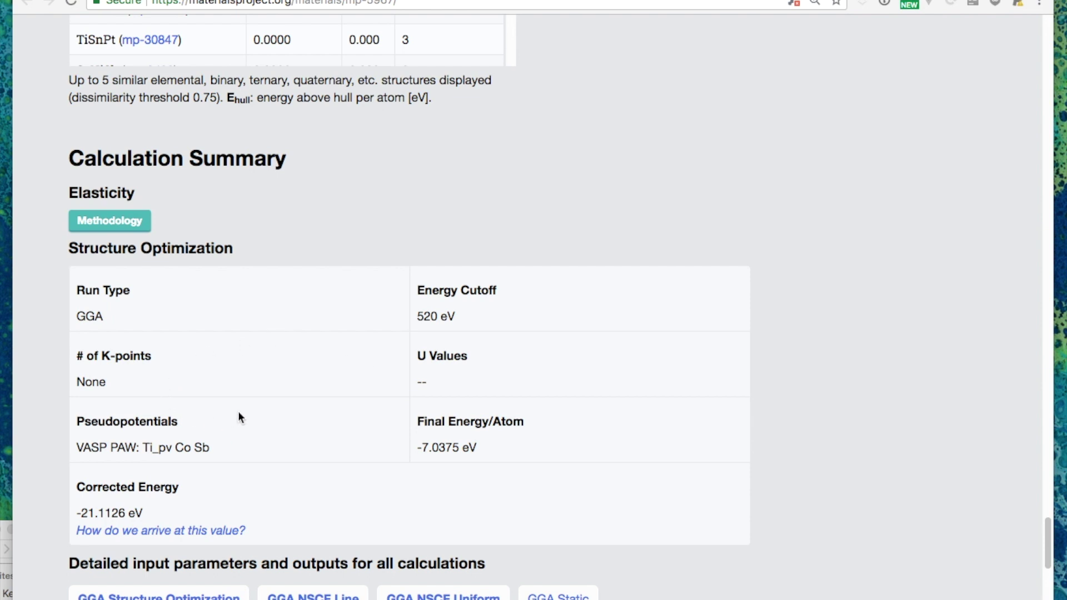
{"action": "scroll", "coordinate": [283, 428], "scroll_direction": "down", "scroll_amount": 6}
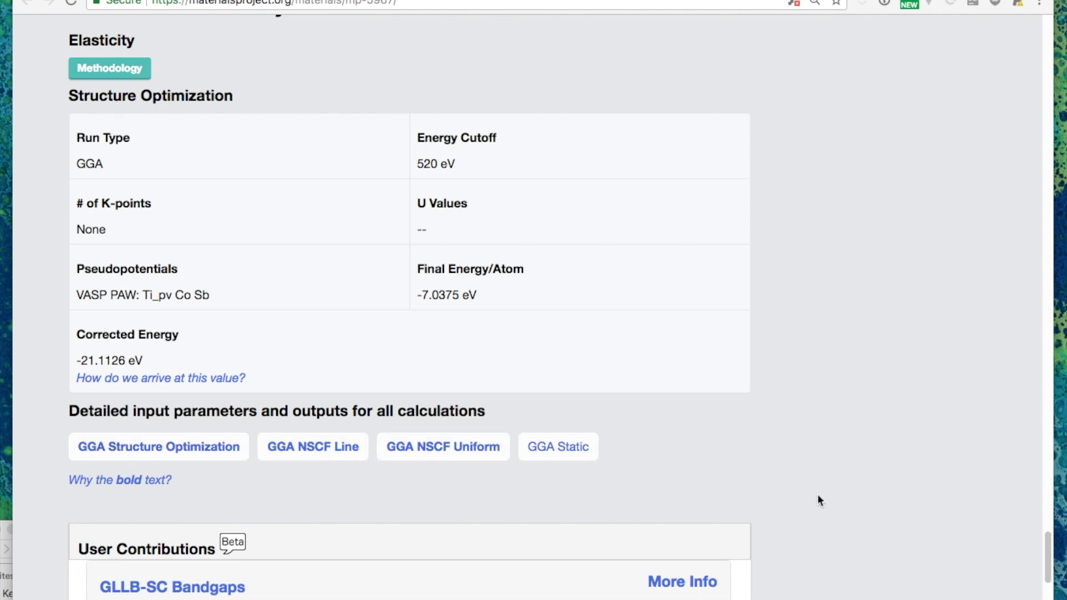
Expand the GLLB-SC Bandgaps description under User Contributions and review the citation options and ICSD IDs at the end of the page.
{"action": "scroll", "coordinate": [815, 495], "scroll_direction": "down", "scroll_amount": 3}
{"action": "scroll", "coordinate": [816, 496], "scroll_direction": "down", "scroll_amount": 2}
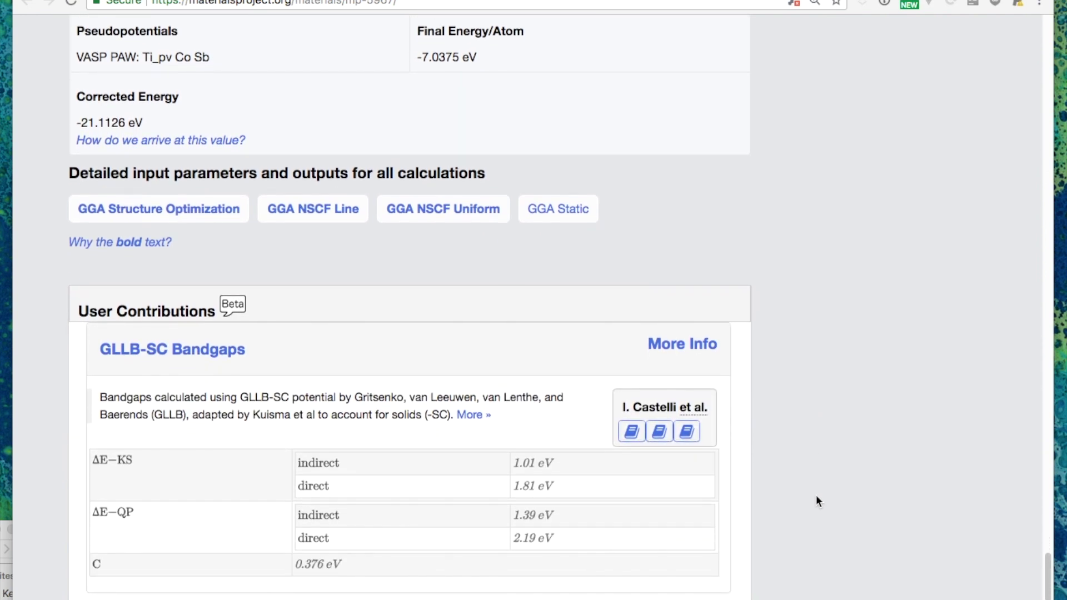
{"action": "scroll", "coordinate": [815, 495], "scroll_direction": "down", "scroll_amount": 1}
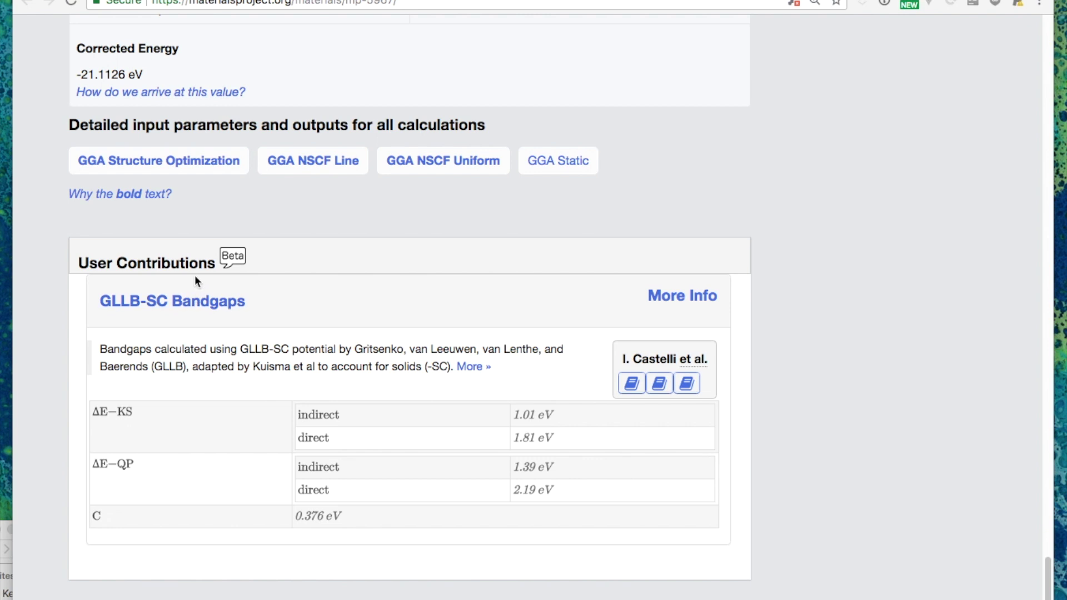
{"action": "scroll", "coordinate": [408, 362], "scroll_direction": "down", "scroll_amount": 1}
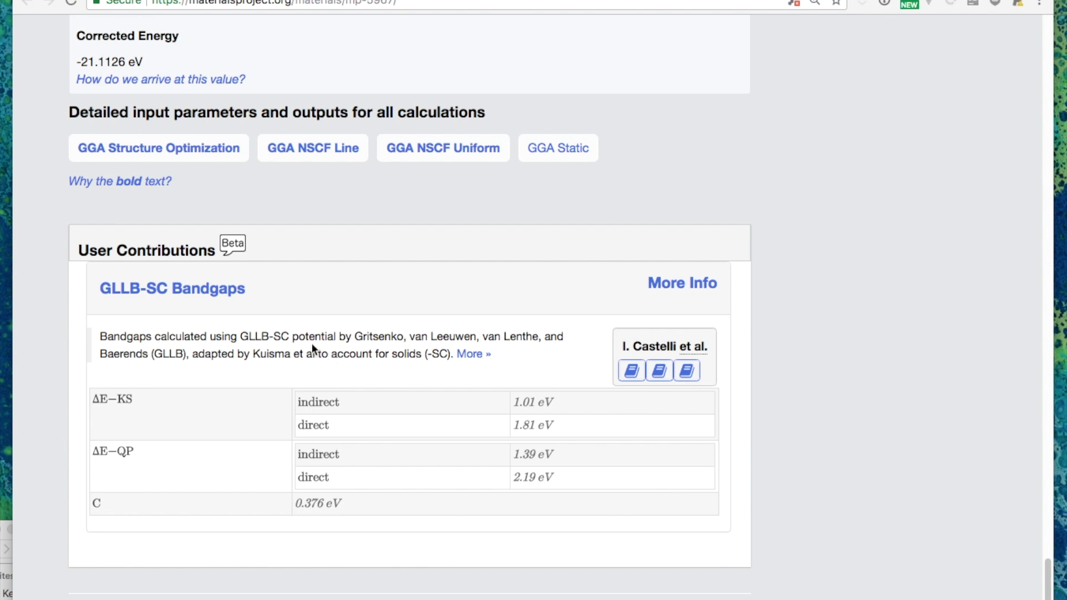
{"action": "left_click", "coordinate": [475, 355]}
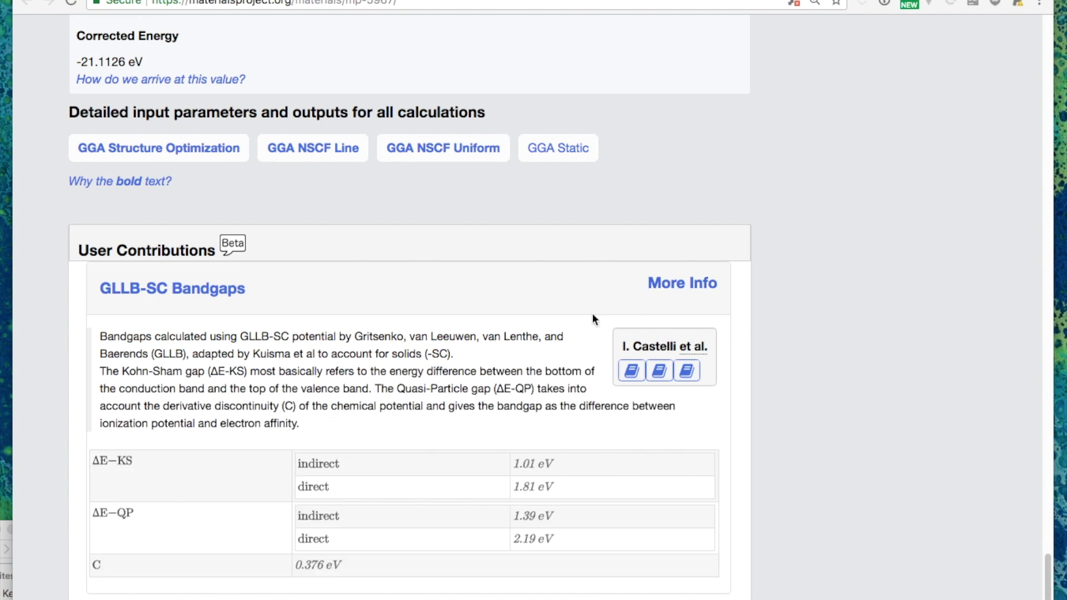
{"action": "scroll", "coordinate": [775, 400], "scroll_direction": "down", "scroll_amount": 3}
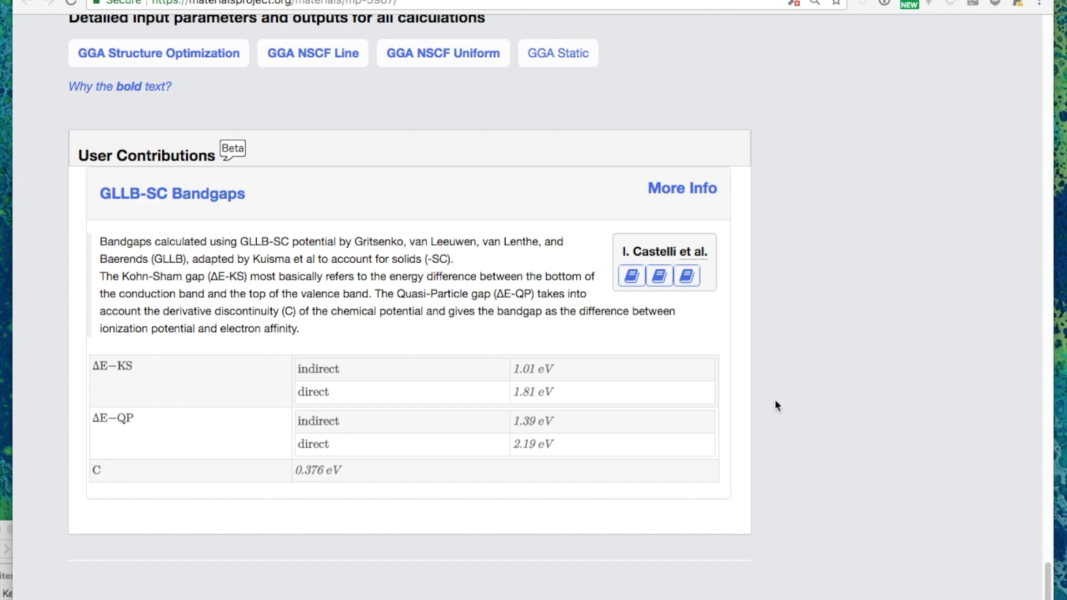
{"action": "scroll", "coordinate": [774, 400], "scroll_direction": "down", "scroll_amount": 5}
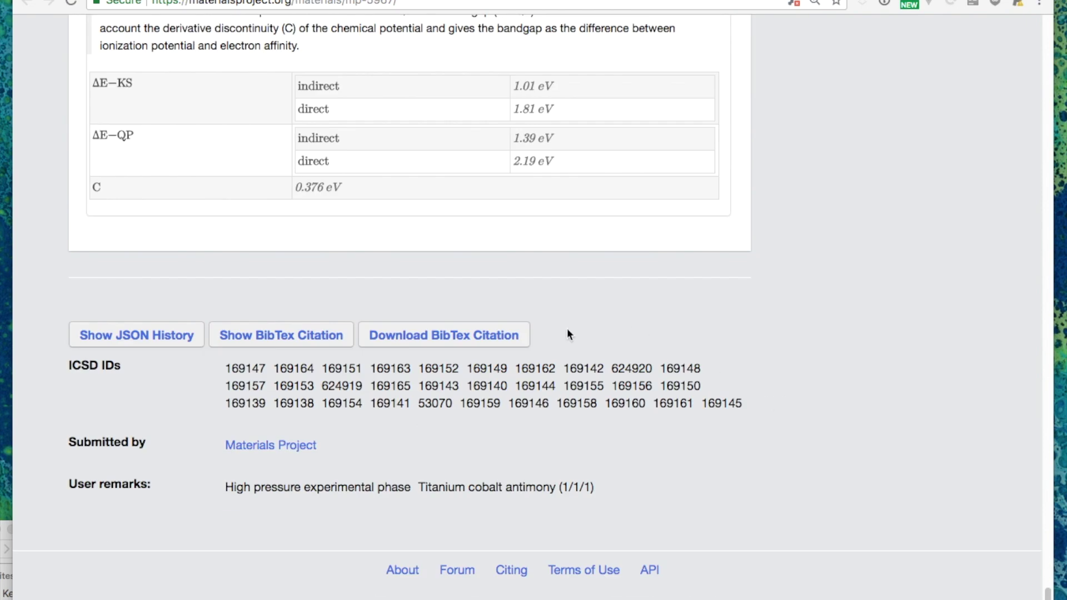
View the material's JSON history, close it, and highlight the listed ICSD IDs.
{"action": "left_click", "coordinate": [178, 337]}
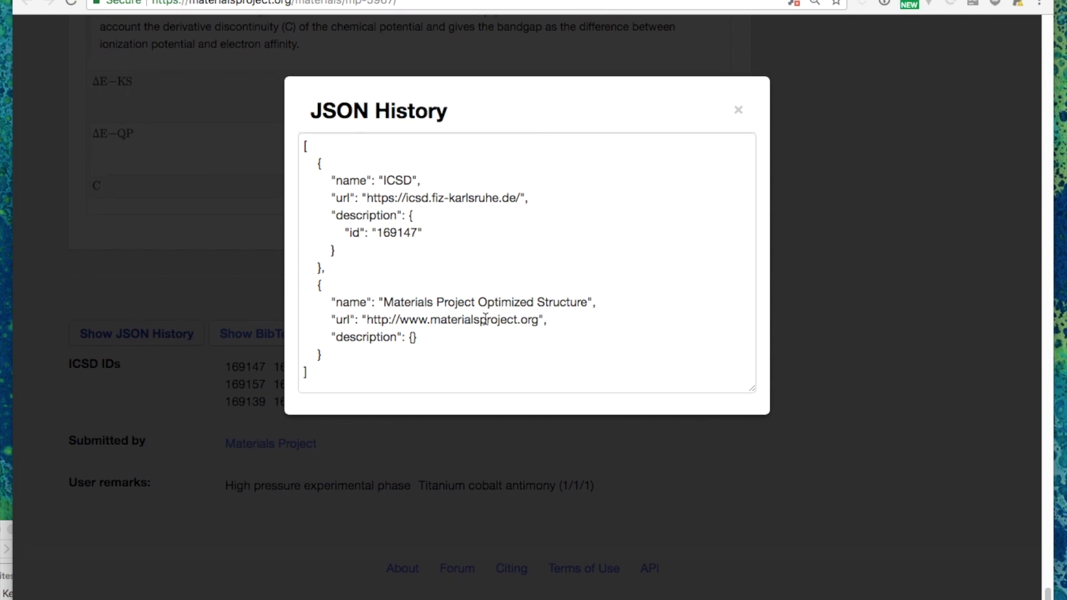
{"action": "left_click", "coordinate": [737, 112]}
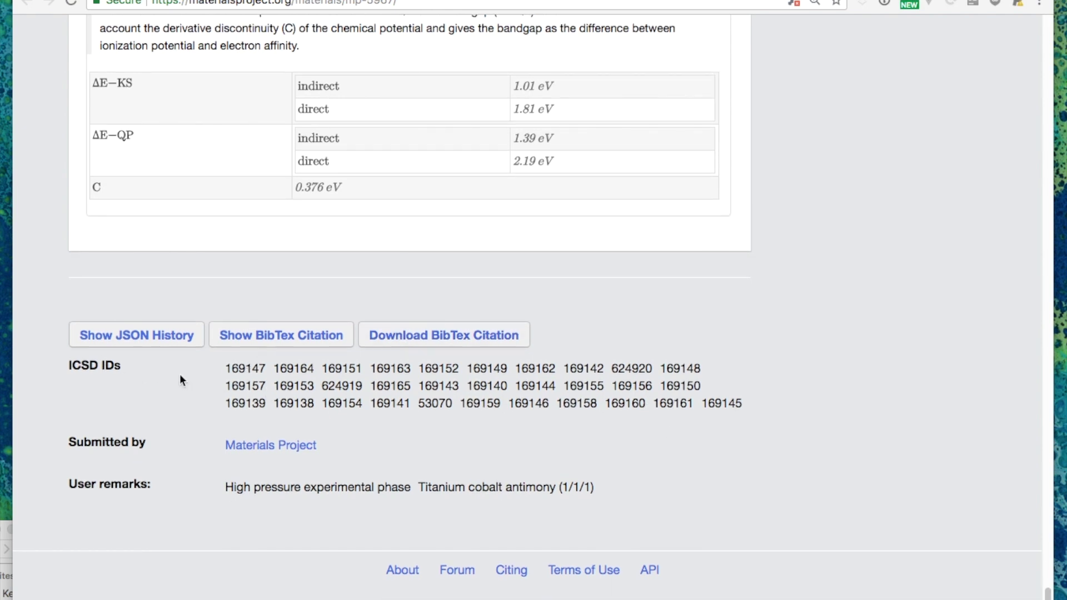
{"action": "left_click_drag", "start_coordinate": [227, 370], "coordinate": [737, 395]}
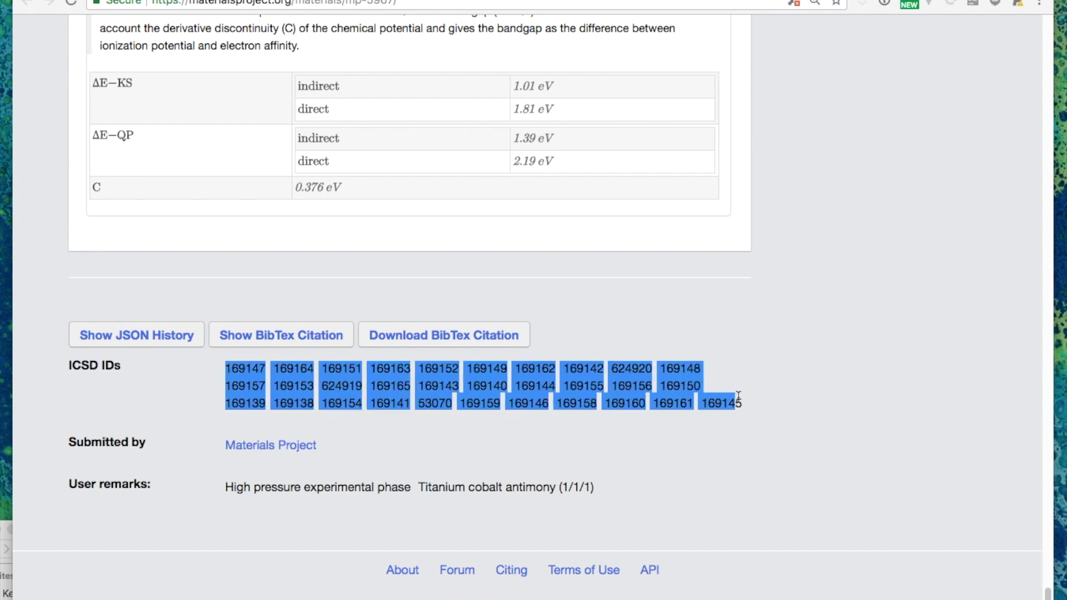
{"action": "left_click", "coordinate": [717, 383]}
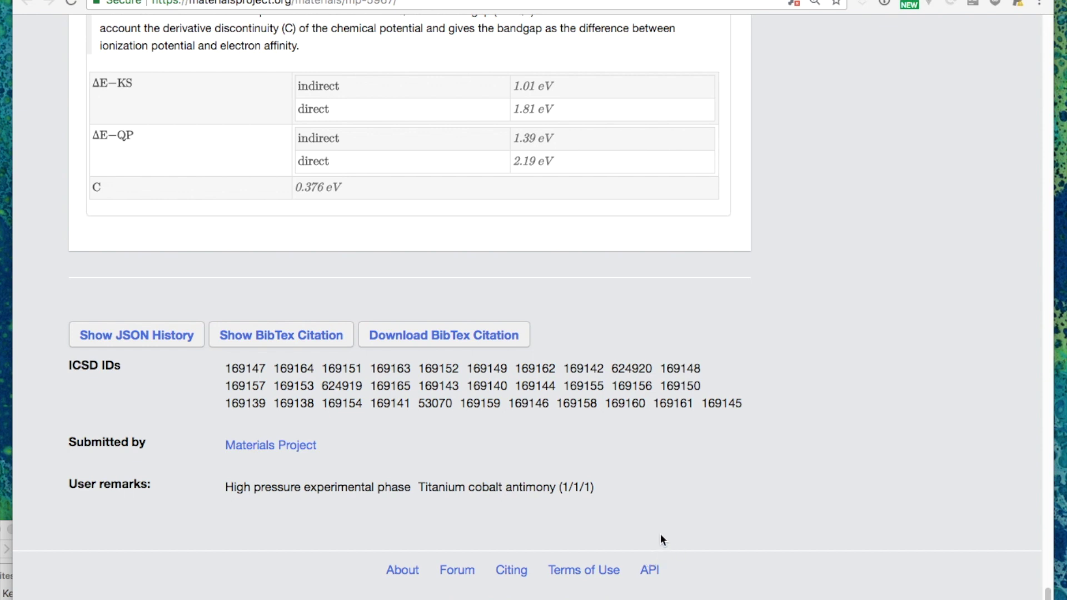
Go directly to the most stable gold material by loading materialsproject.org/Au/stable.
{"action": "scroll", "coordinate": [661, 542], "scroll_direction": "up", "scroll_amount": 15}
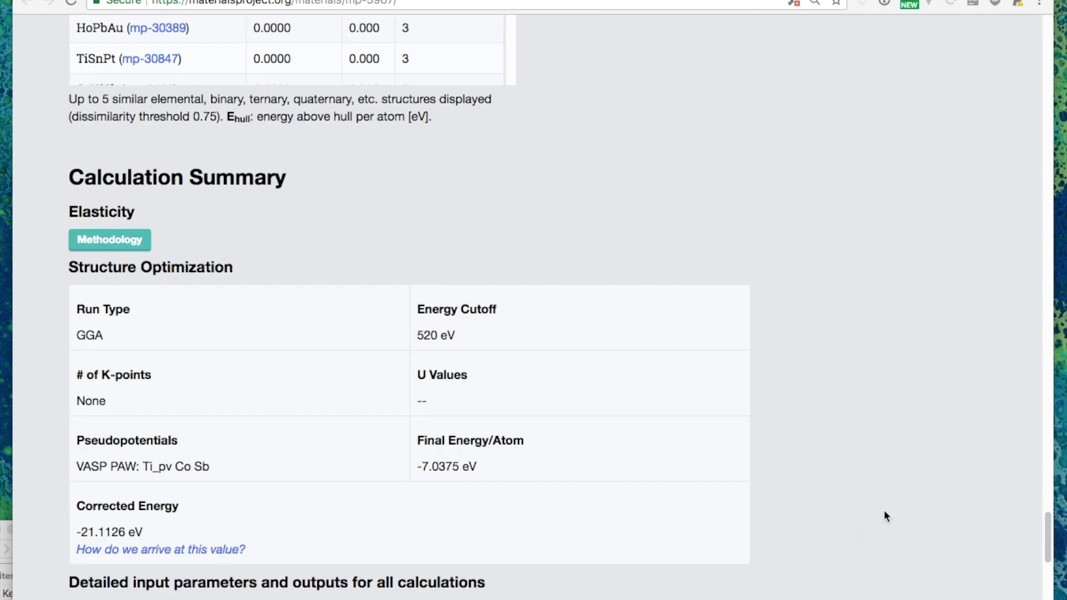
{"action": "scroll", "coordinate": [827, 512], "scroll_direction": "up", "scroll_amount": 20}
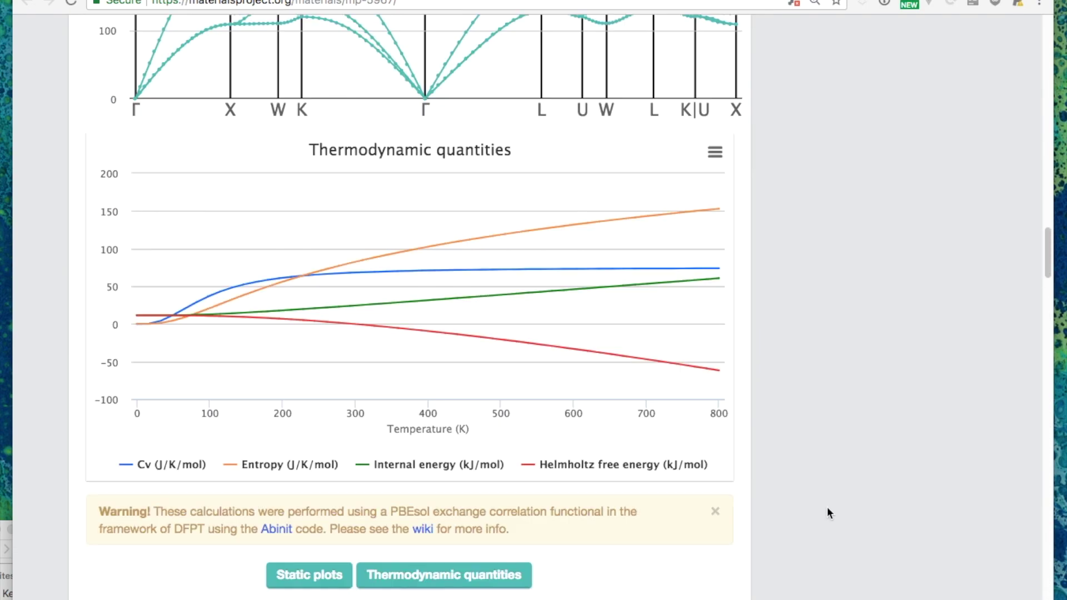
{"action": "scroll", "coordinate": [827, 513], "scroll_direction": "up", "scroll_amount": 20}
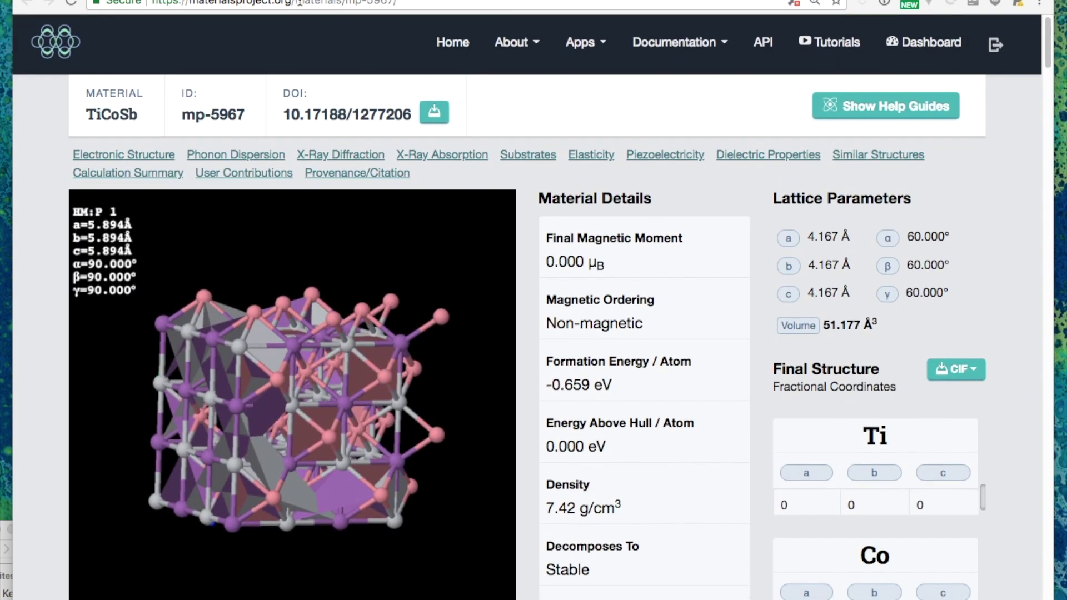
{"action": "left_click", "coordinate": [299, 3]}
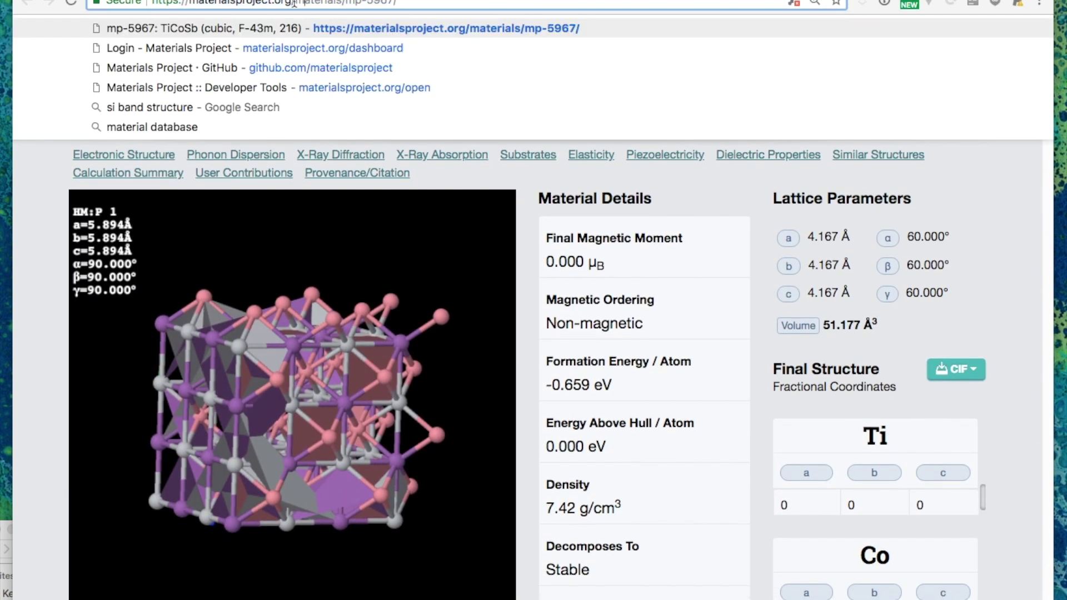
{"action": "left_click_drag", "start_coordinate": [296, 3], "coordinate": [413, 3]}
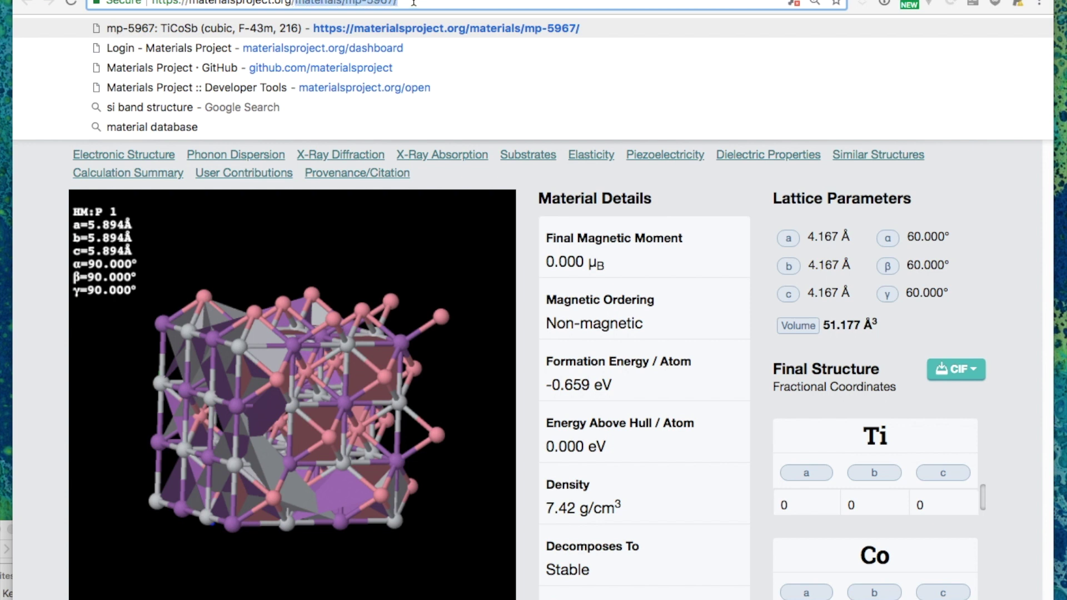
{"action": "key", "text": "BackSpace"}
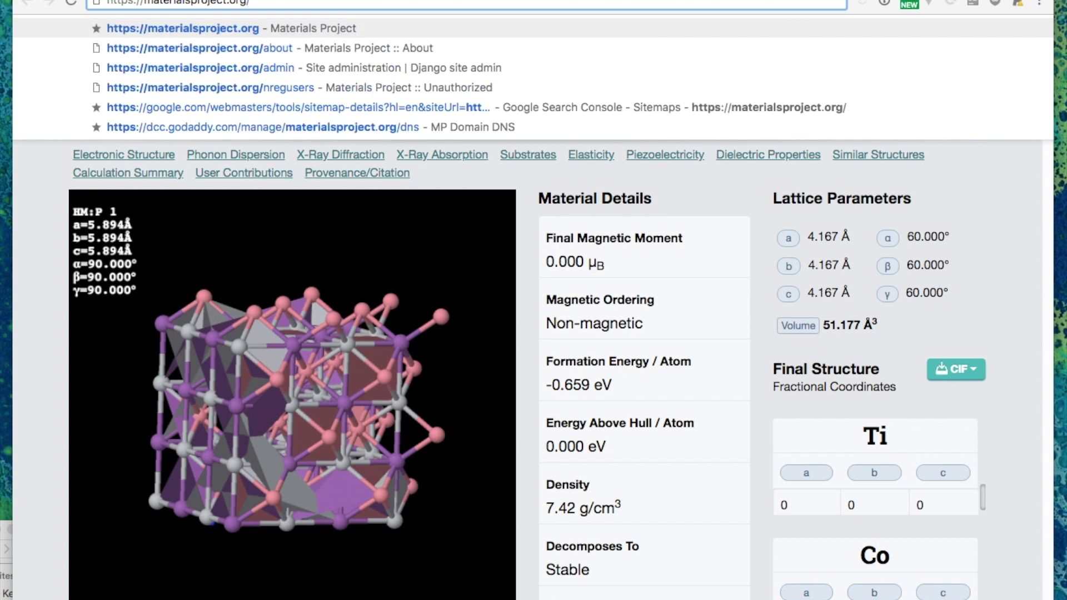
{"action": "type", "text": "Au"}
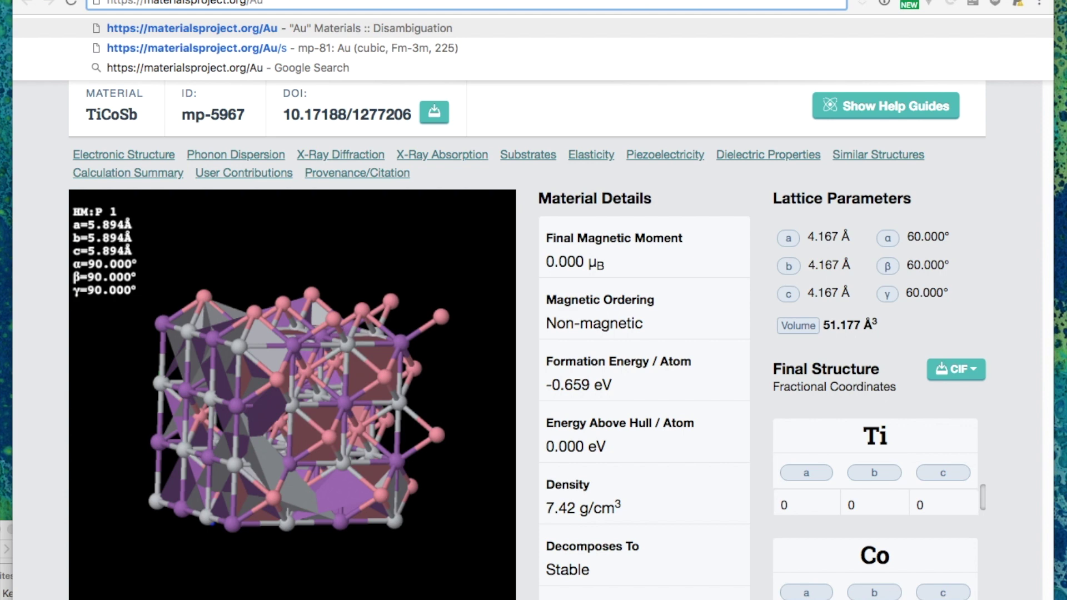
{"action": "type", "text": "/stable"}
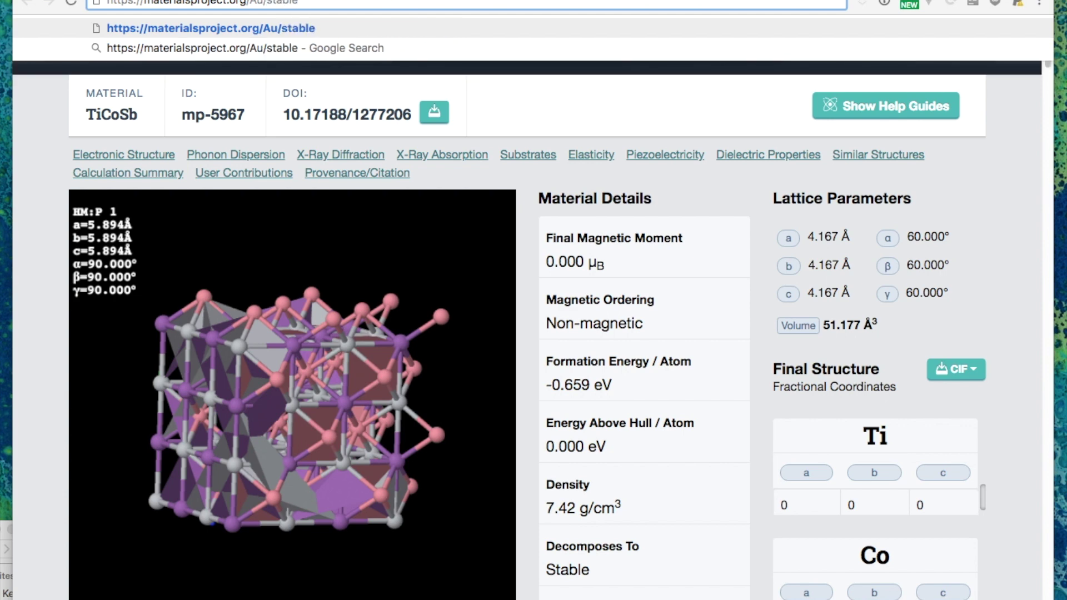
{"action": "key", "text": "Return"}
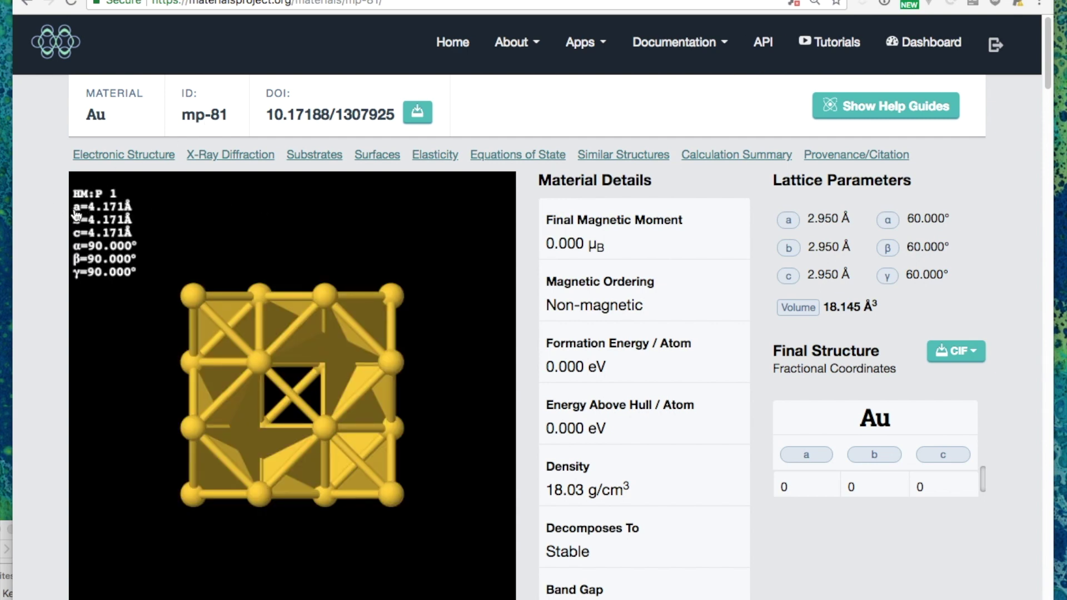
In the Surfaces section for Au, view the Wulff shape along successive Miller indices from (322) down to (331).
{"action": "left_click", "coordinate": [272, 166]}
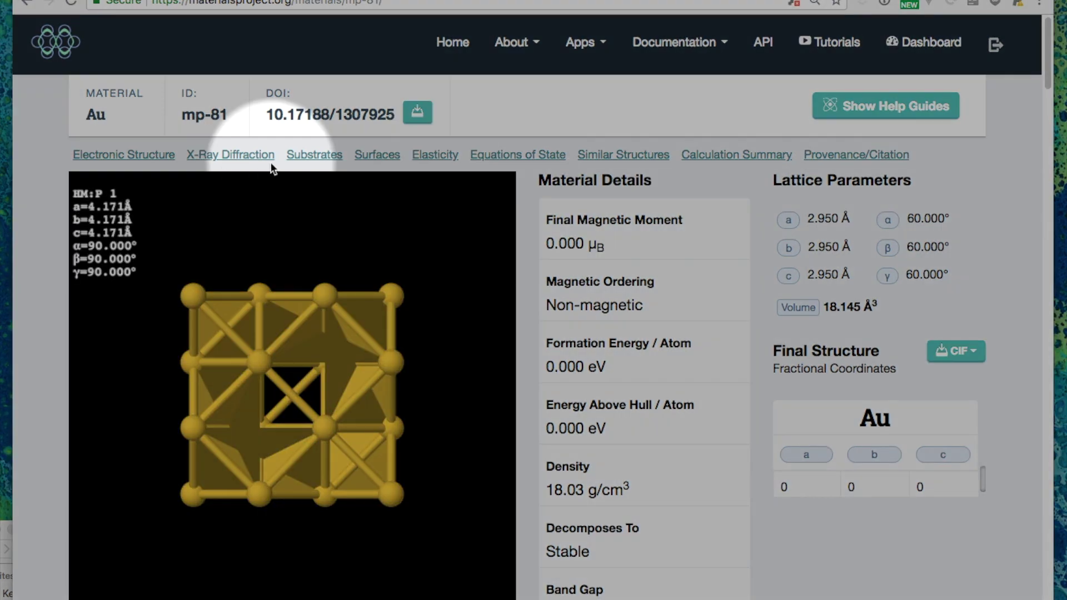
{"action": "left_click", "coordinate": [378, 155]}
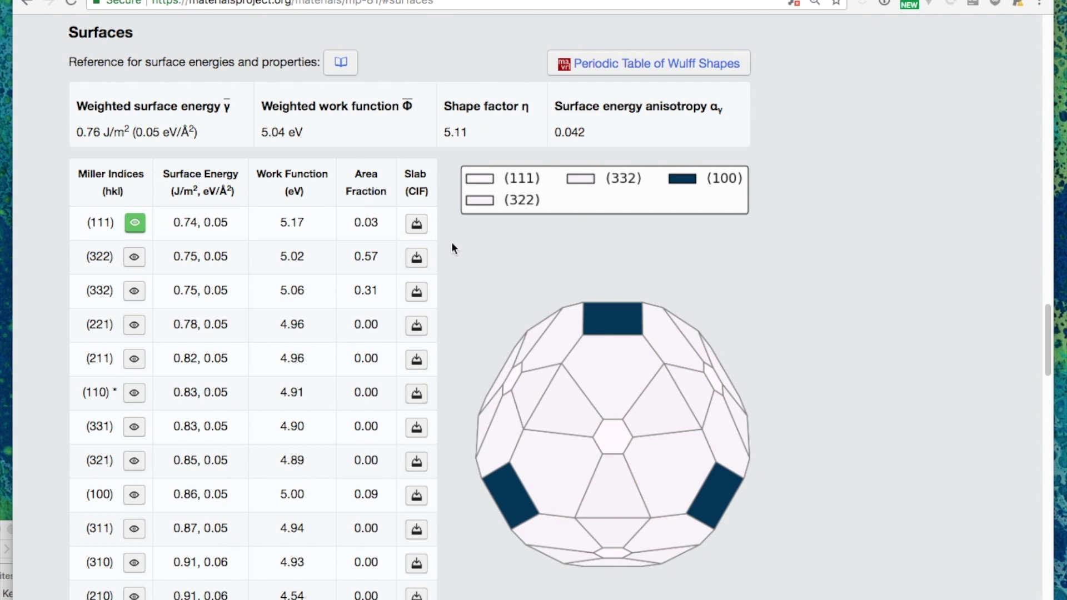
{"action": "scroll", "coordinate": [451, 247], "scroll_direction": "down", "scroll_amount": 3}
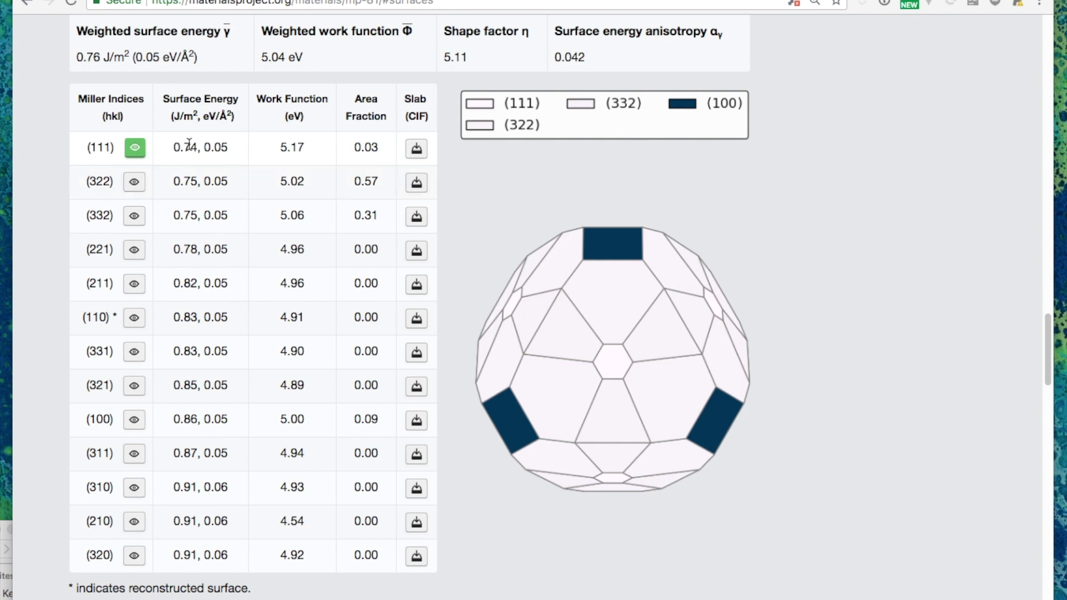
{"action": "left_click", "coordinate": [134, 181]}
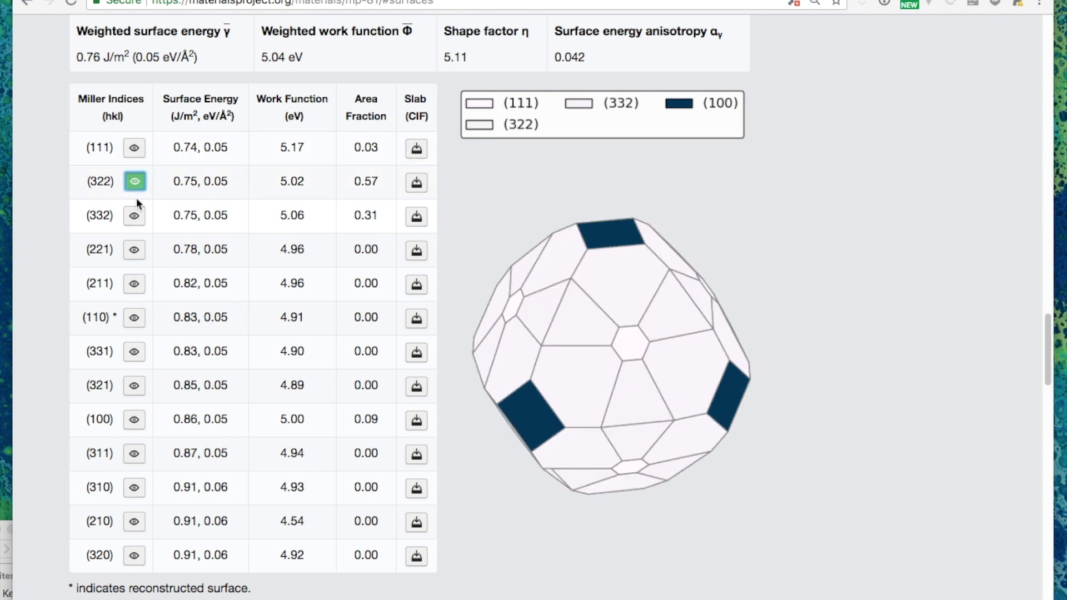
{"action": "left_click", "coordinate": [134, 219]}
{"action": "left_click", "coordinate": [134, 249]}
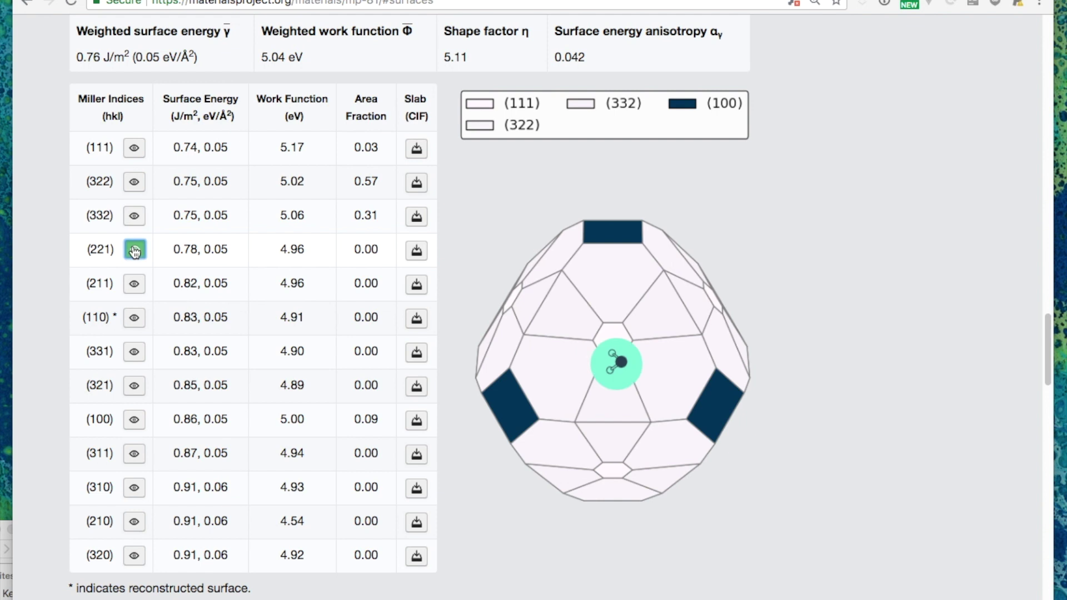
{"action": "left_click", "coordinate": [140, 284]}
{"action": "left_click", "coordinate": [139, 319]}
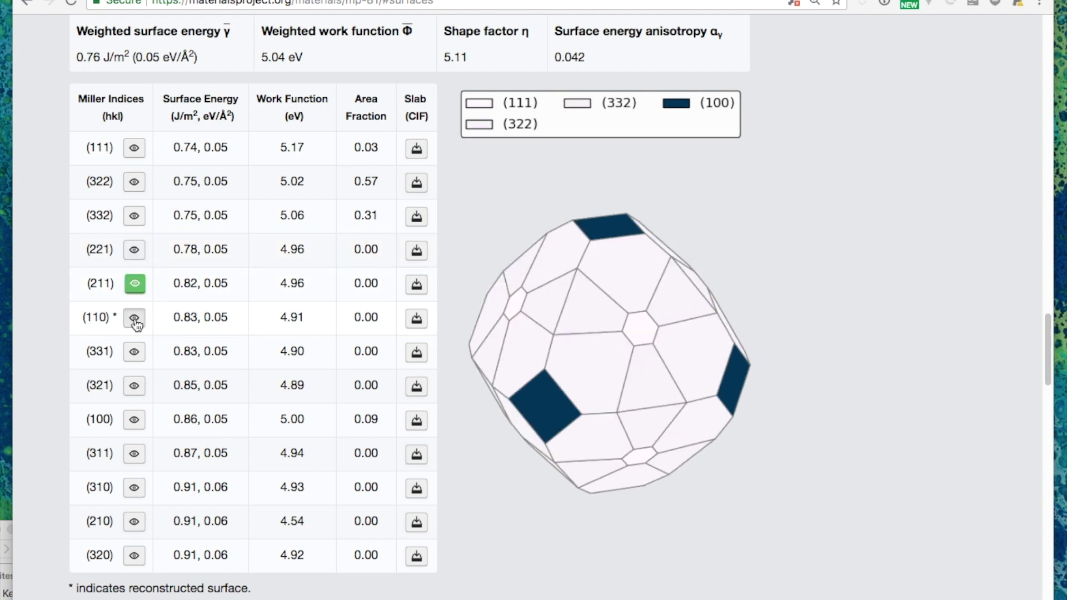
{"action": "left_click", "coordinate": [140, 352]}
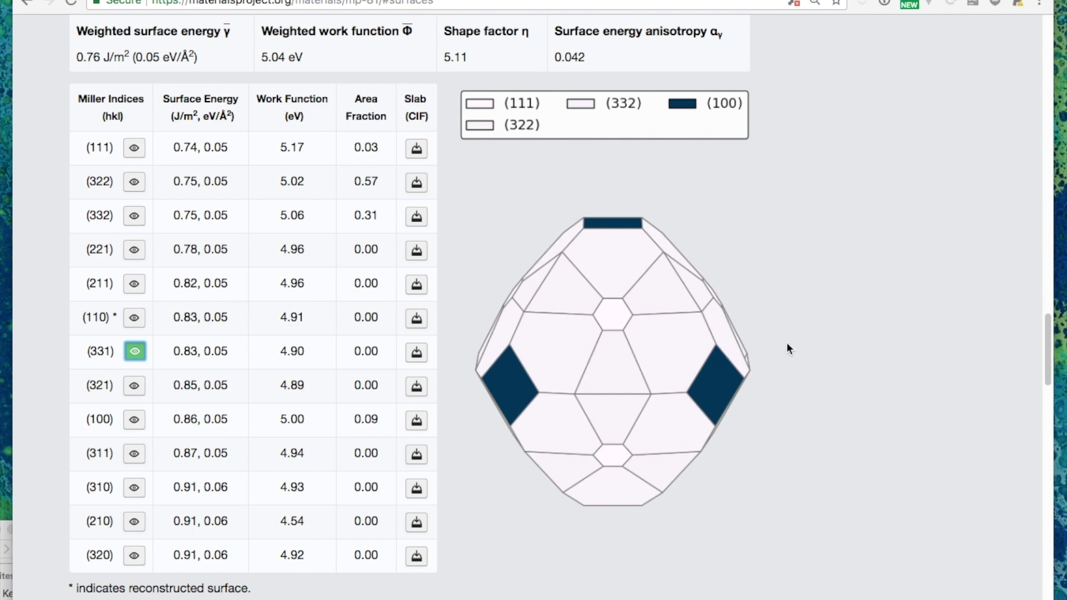
Review the Surfaces, Elasticity and Equations of State data for Au, and return to the Materials Project home page.
{"action": "scroll", "coordinate": [786, 342], "scroll_direction": "down", "scroll_amount": 2}
{"action": "scroll", "coordinate": [786, 342], "scroll_direction": "up", "scroll_amount": 5}
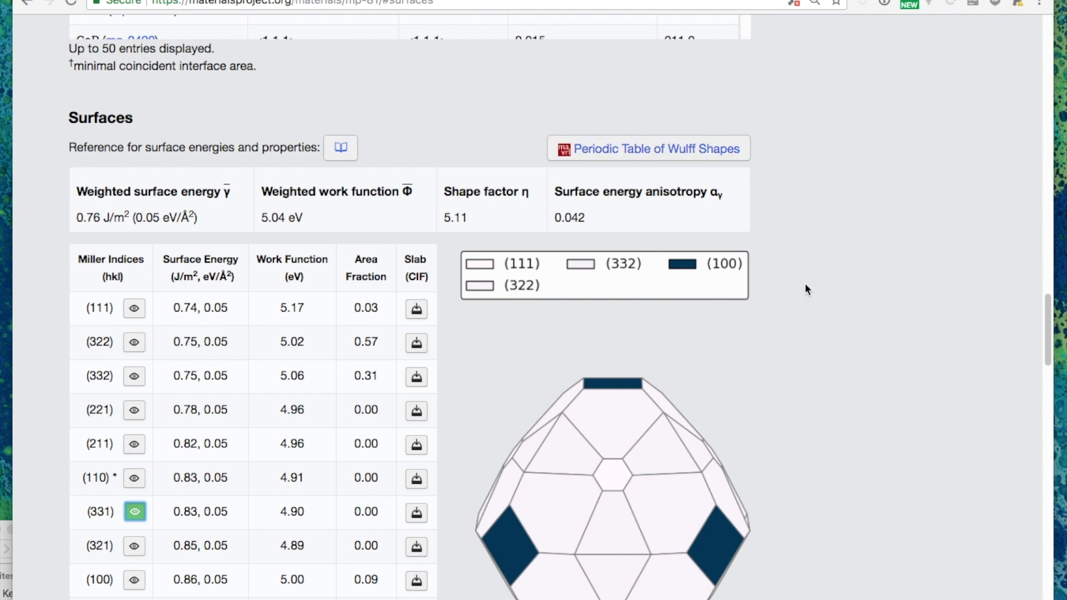
{"action": "scroll", "coordinate": [798, 294], "scroll_direction": "down", "scroll_amount": 10}
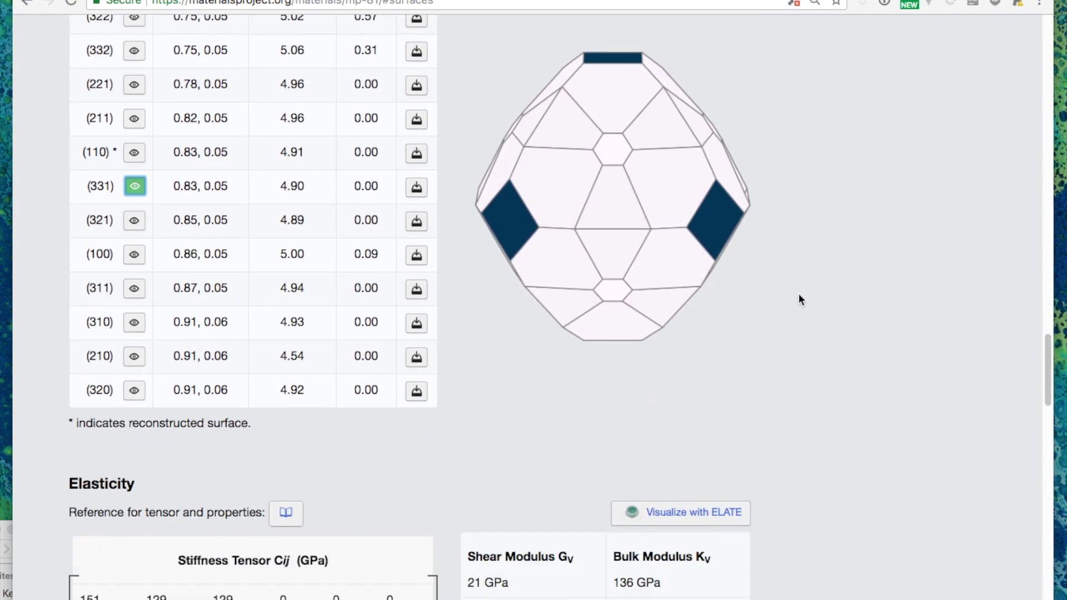
{"action": "scroll", "coordinate": [798, 293], "scroll_direction": "down", "scroll_amount": 5}
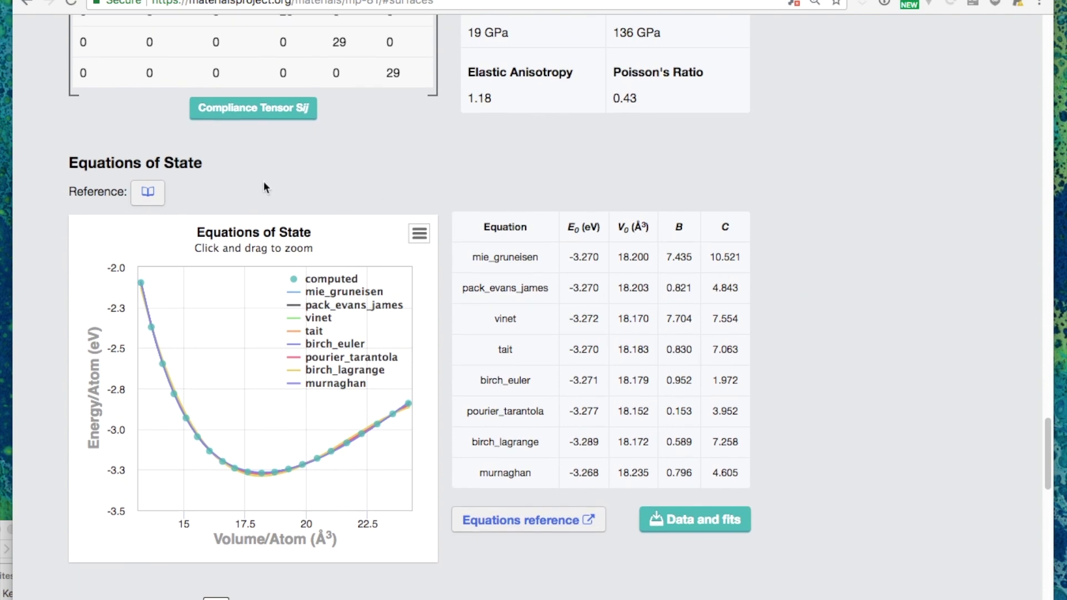
{"action": "mouse_move", "coordinate": [148, 295]}
{"action": "left_click", "coordinate": [156, 200]}
{"action": "left_click", "coordinate": [155, 200]}
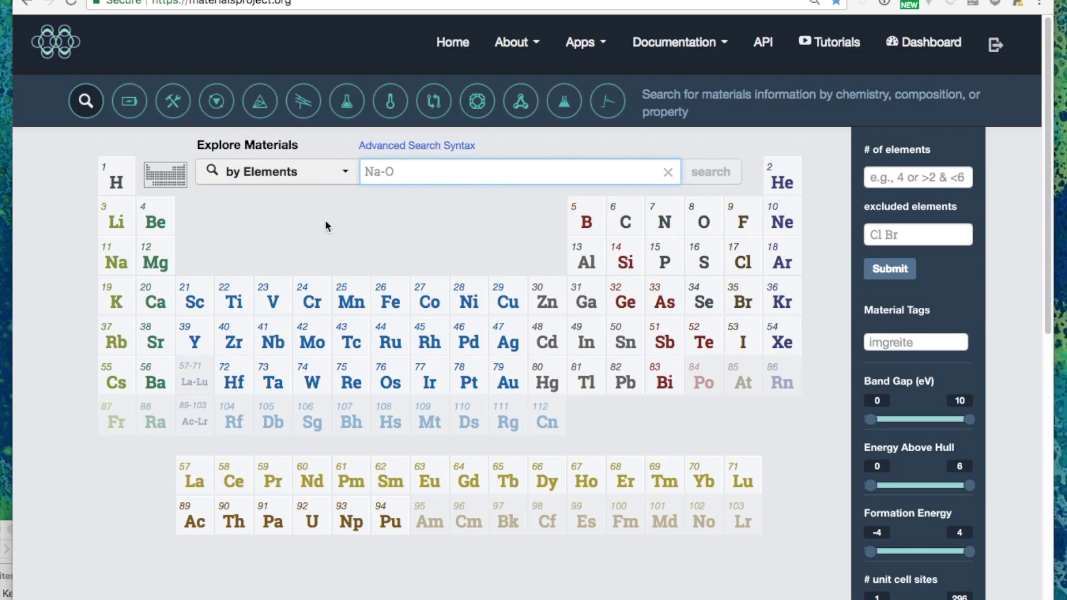
Open the battery explorer and filter the intercalation batteries to Li as the working ion.
{"action": "left_click", "coordinate": [282, 223]}
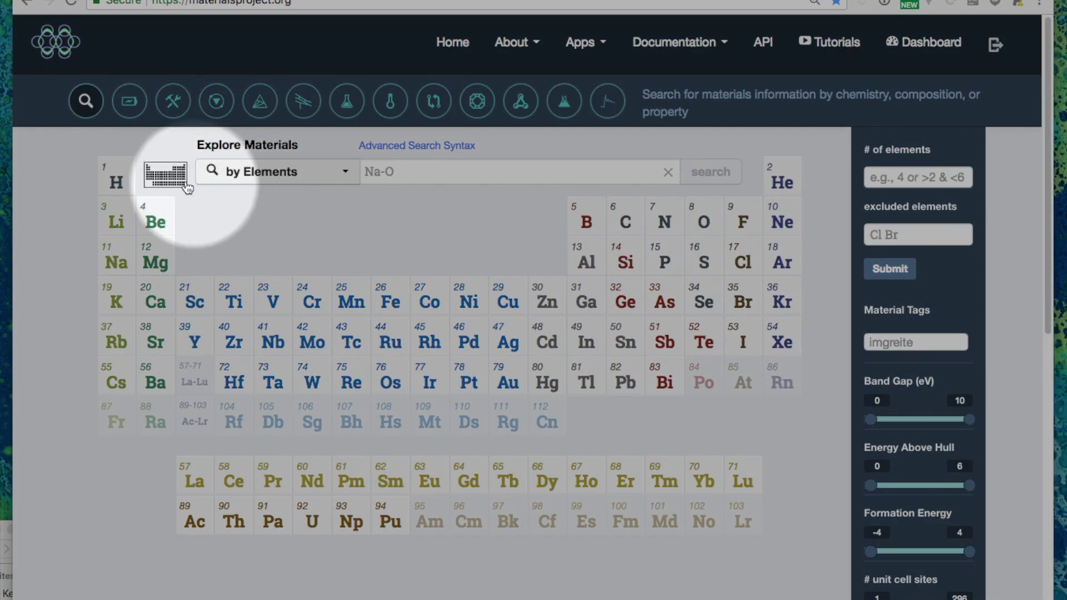
{"action": "left_click", "coordinate": [129, 105]}
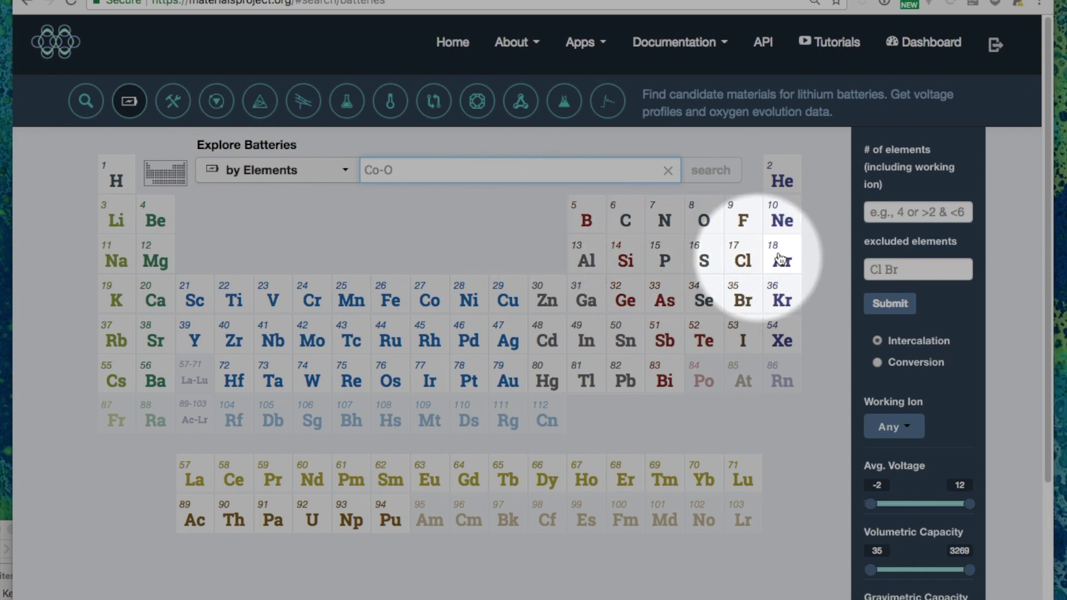
{"action": "left_click", "coordinate": [909, 429]}
{"action": "left_click", "coordinate": [891, 468]}
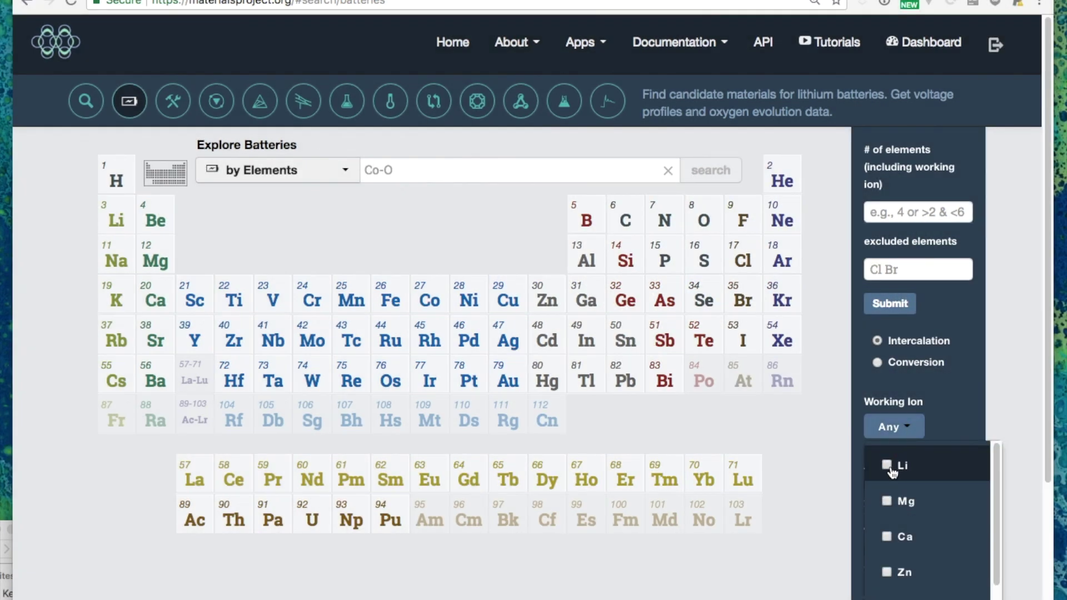
{"action": "scroll", "coordinate": [701, 463], "scroll_direction": "down", "scroll_amount": 4}
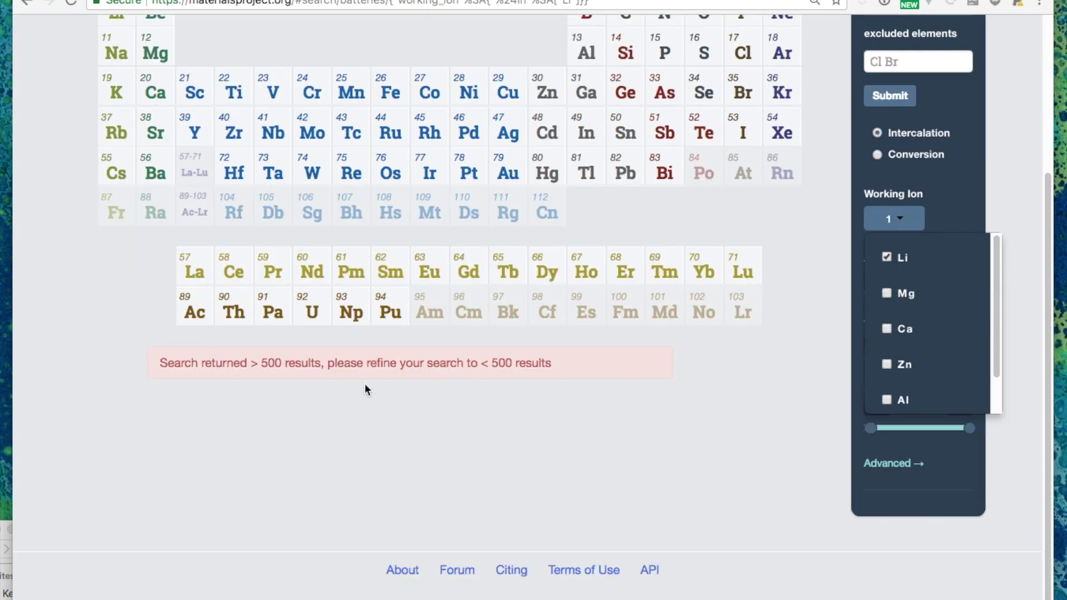
{"action": "scroll", "coordinate": [365, 387], "scroll_direction": "up", "scroll_amount": 4}
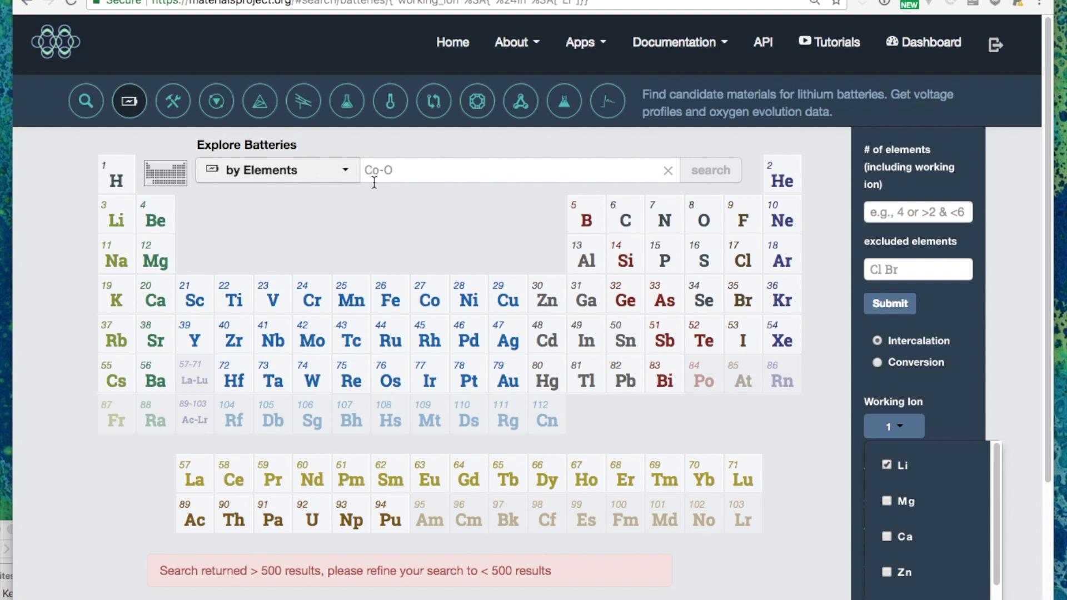
Search lithium intercalation batteries for the elements Co-O and open the R-3m Li0–1CoO2 result.
{"action": "left_click", "coordinate": [378, 174]}
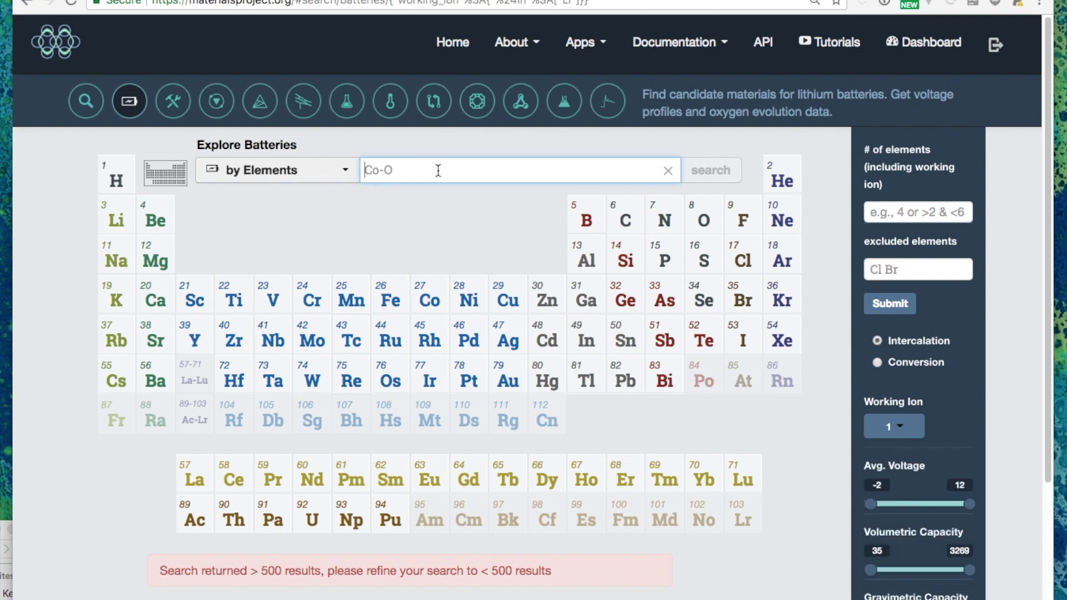
{"action": "type", "text": "Co-O"}
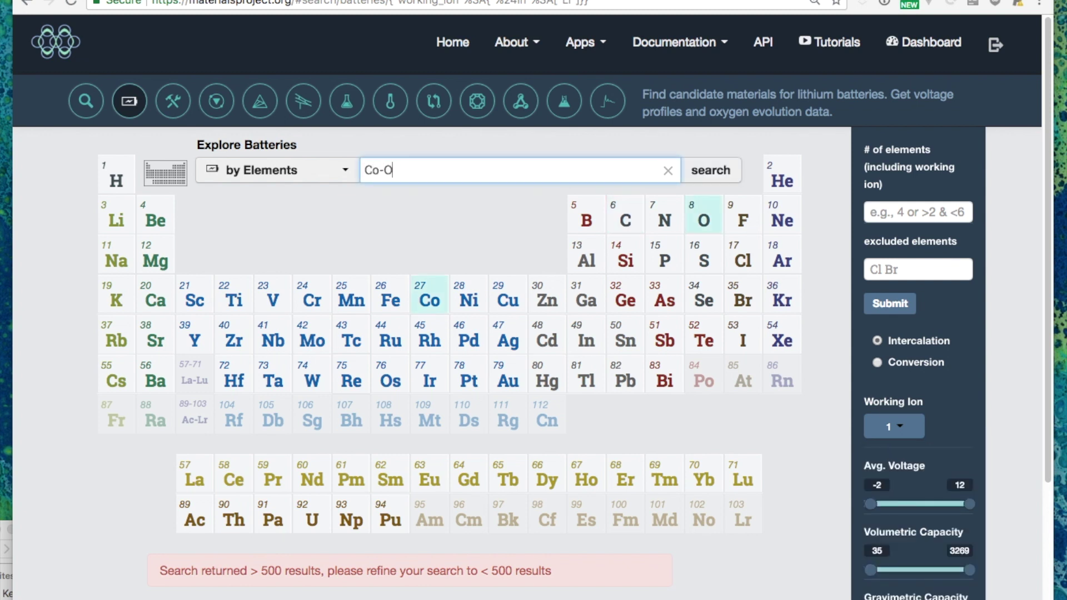
{"action": "key", "text": "Return"}
{"action": "scroll", "coordinate": [428, 169], "scroll_direction": "down", "scroll_amount": 10}
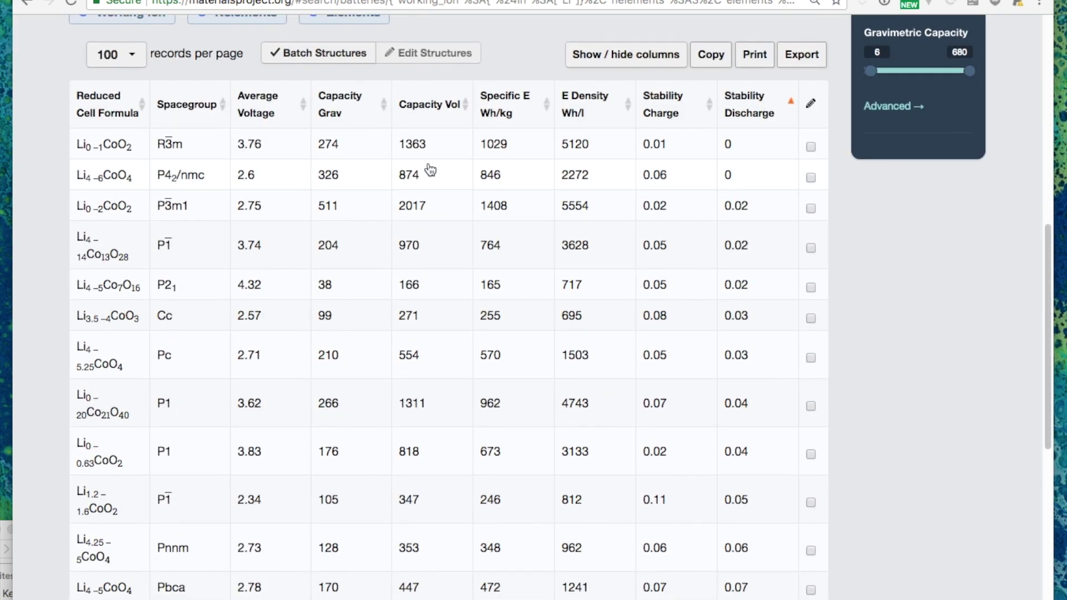
{"action": "left_click", "coordinate": [123, 150]}
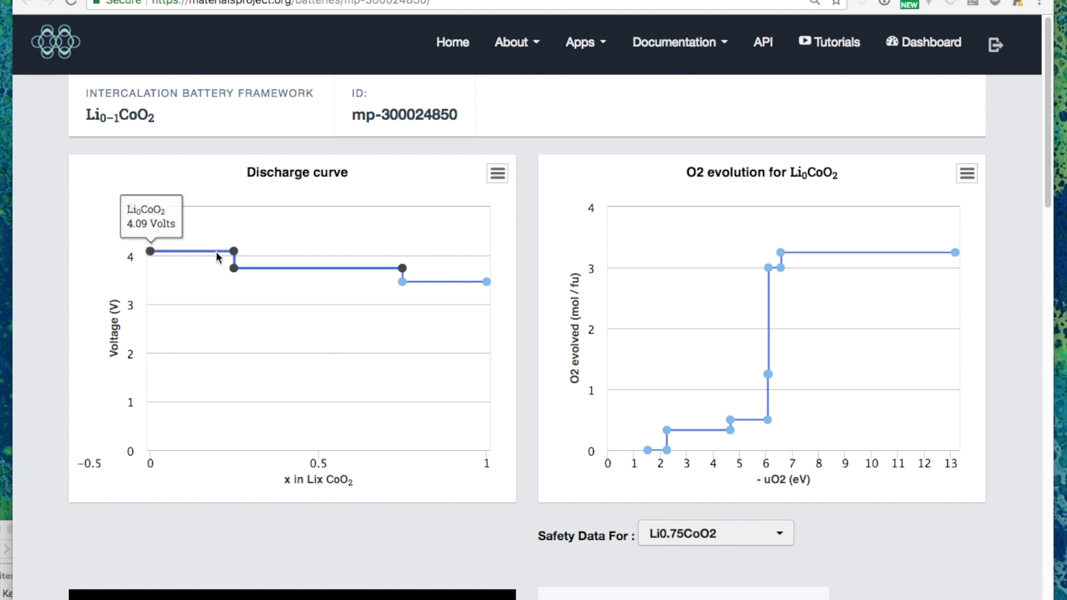
Examine the discharge curve, oxygen evolution plot, capacities and energy density of the Li0–1CoO2 battery framework.
{"action": "mouse_move", "coordinate": [234, 269]}
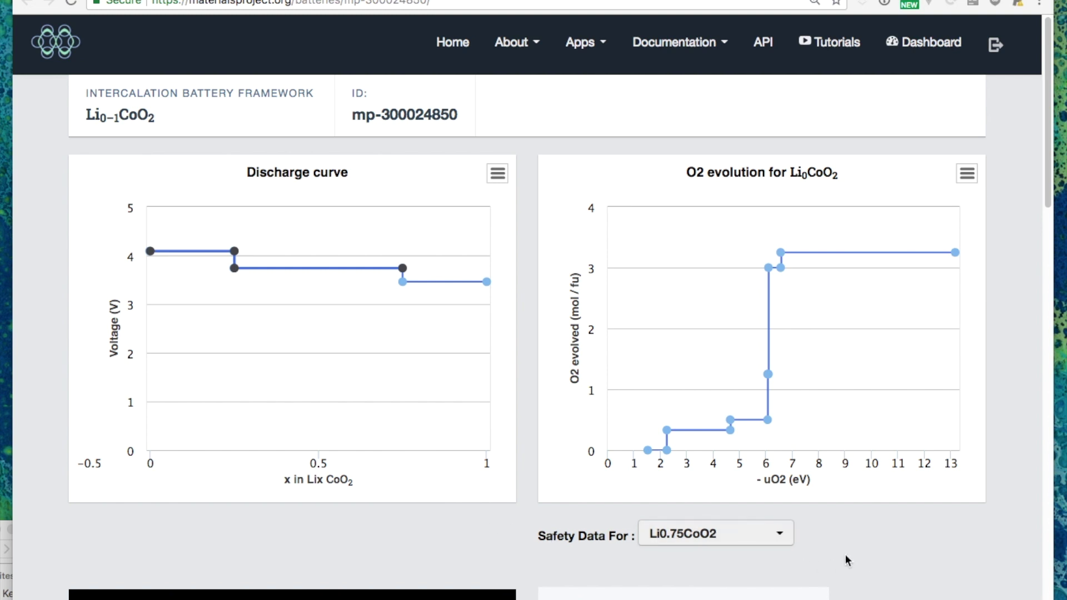
{"action": "scroll", "coordinate": [858, 552], "scroll_direction": "down", "scroll_amount": 6}
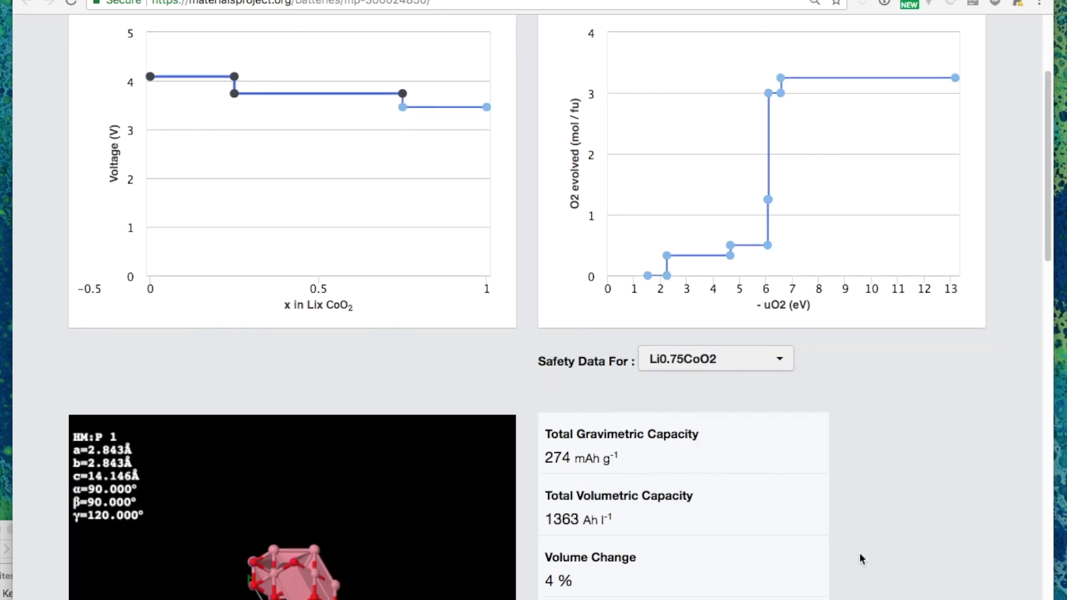
{"action": "scroll", "coordinate": [859, 555], "scroll_direction": "down", "scroll_amount": 3}
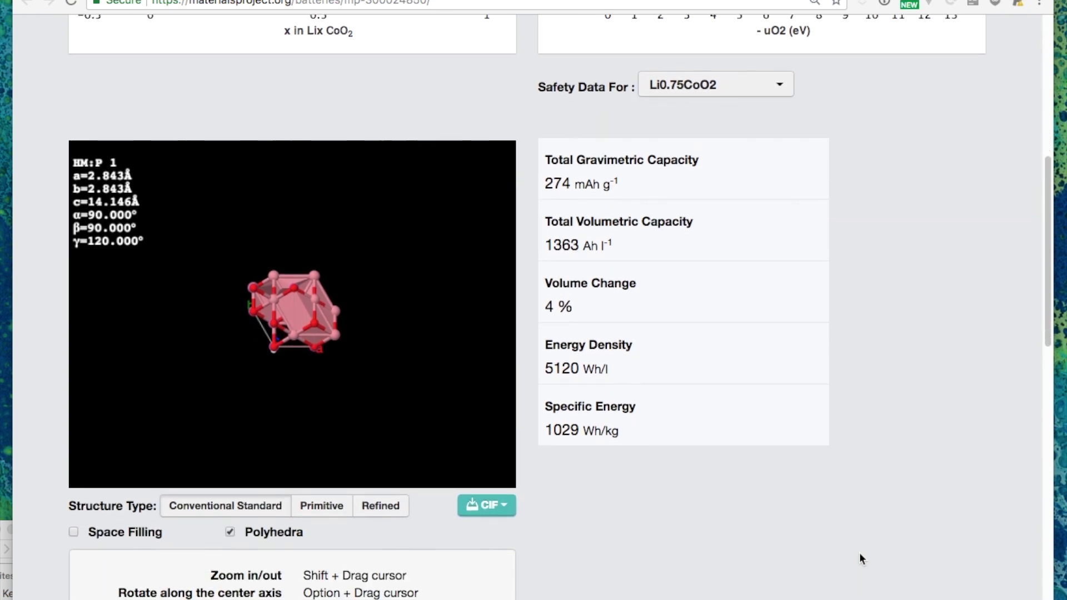
{"action": "scroll", "coordinate": [858, 552], "scroll_direction": "down", "scroll_amount": 2}
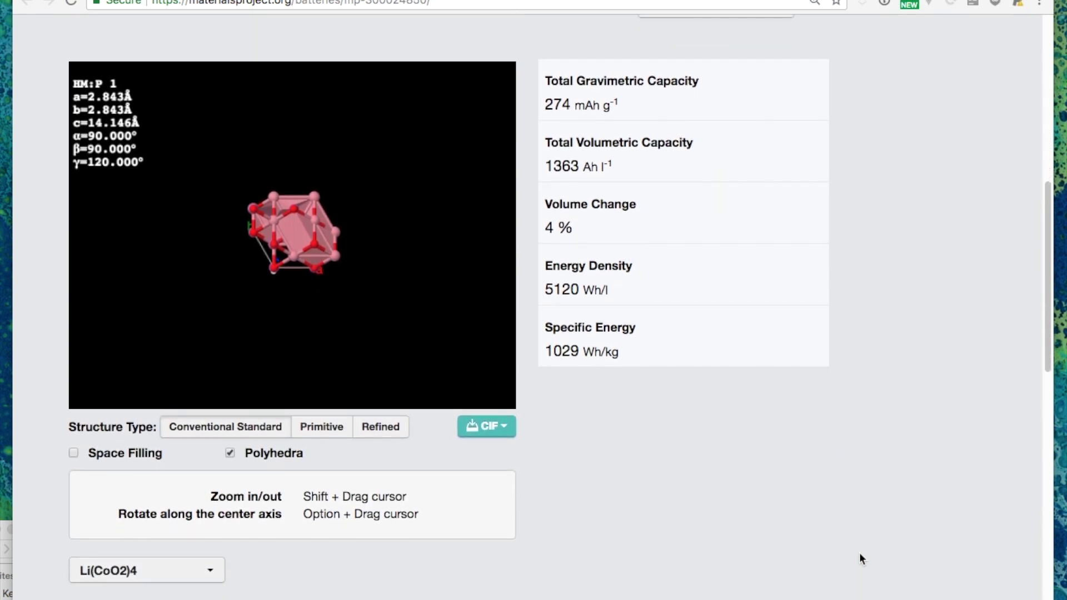
{"action": "scroll", "coordinate": [859, 552], "scroll_direction": "down", "scroll_amount": 2}
{"action": "scroll", "coordinate": [859, 552], "scroll_direction": "down", "scroll_amount": 1}
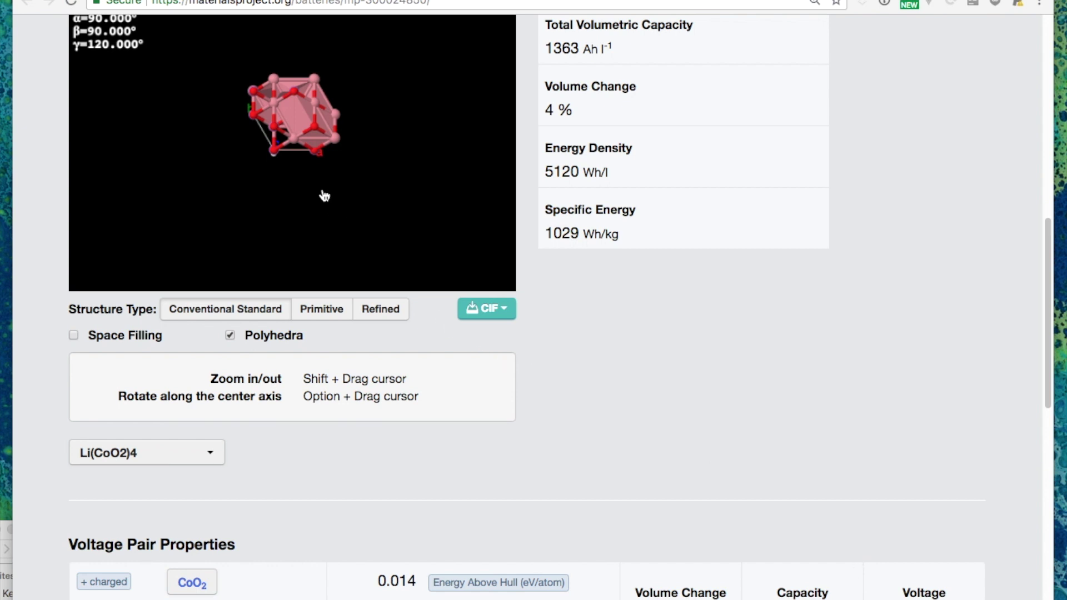
Rotate the battery's crystal structure, check the list of available compositions, and review the voltage pair properties.
{"action": "left_click_drag", "start_coordinate": [312, 164], "coordinate": [365, 162]}
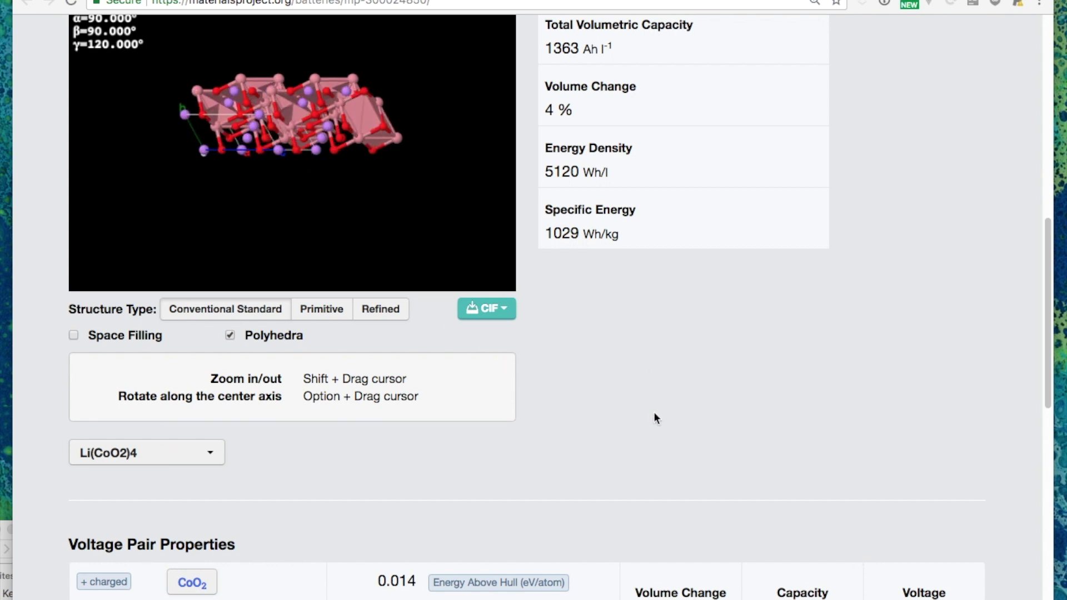
{"action": "left_click", "coordinate": [194, 454]}
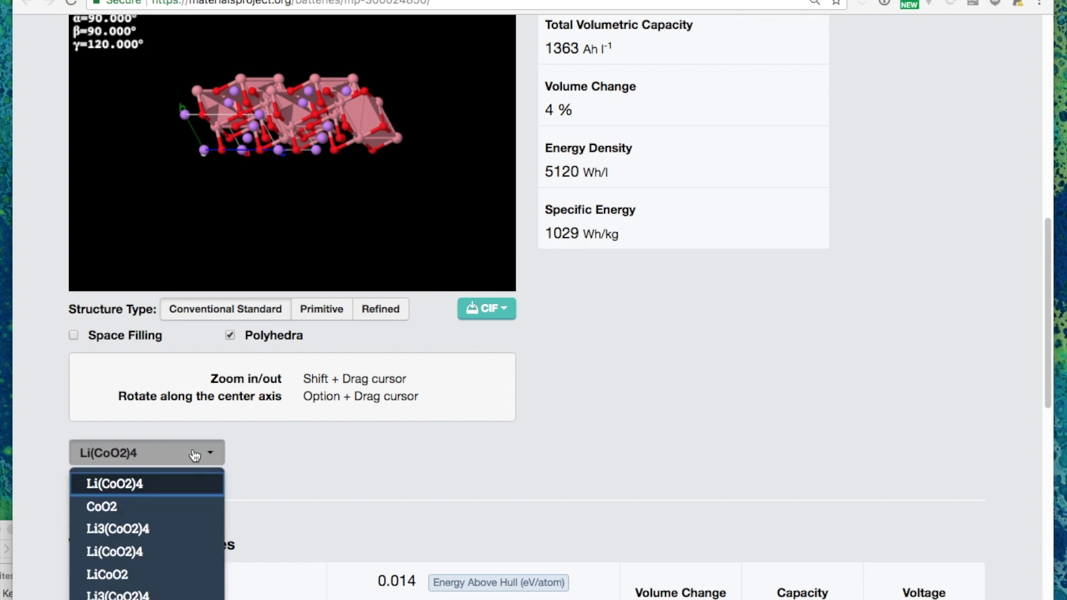
{"action": "left_click", "coordinate": [365, 493]}
{"action": "scroll", "coordinate": [365, 494], "scroll_direction": "down", "scroll_amount": 1}
{"action": "scroll", "coordinate": [366, 493], "scroll_direction": "down", "scroll_amount": 5}
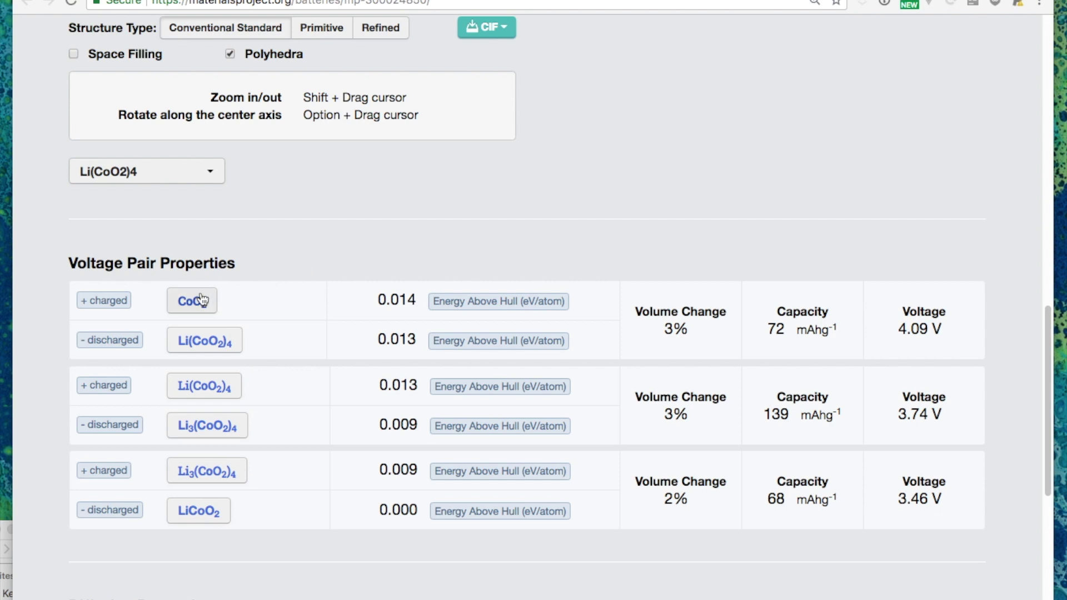
{"action": "scroll", "coordinate": [204, 346], "scroll_direction": "down", "scroll_amount": 1}
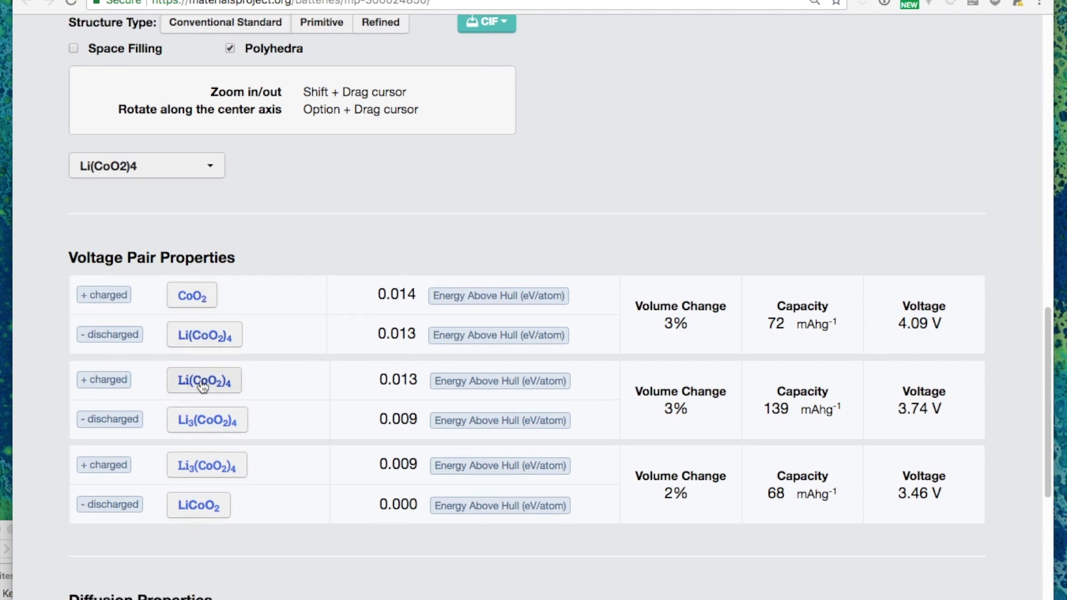
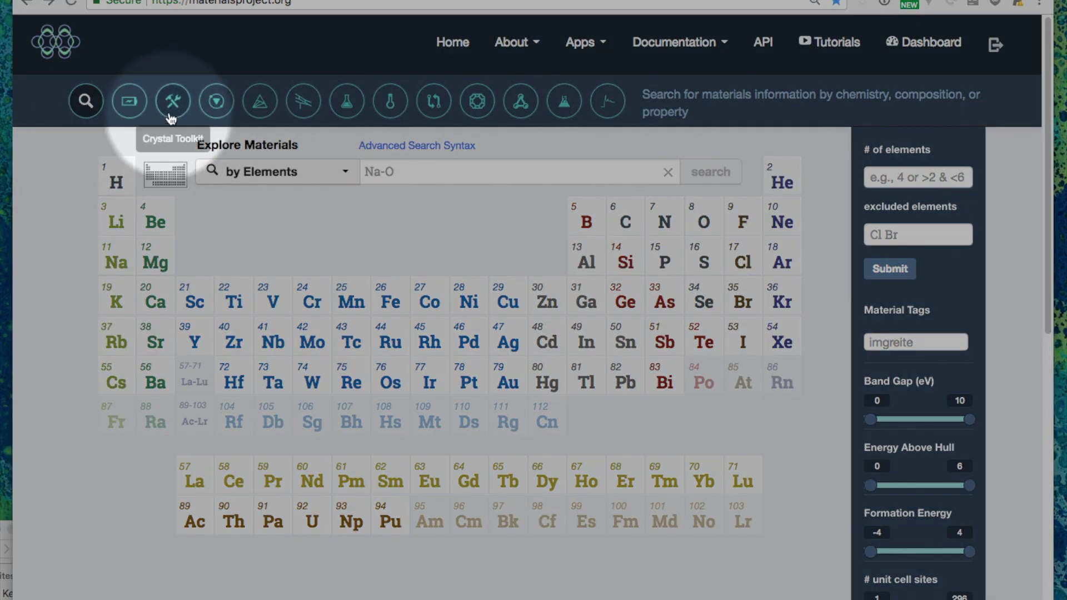
View the empty Crystal Toolkit page, then search Explore Materials for Na-O and open the Na2O2 entry mp-2340.
{"action": "left_click", "coordinate": [175, 105]}
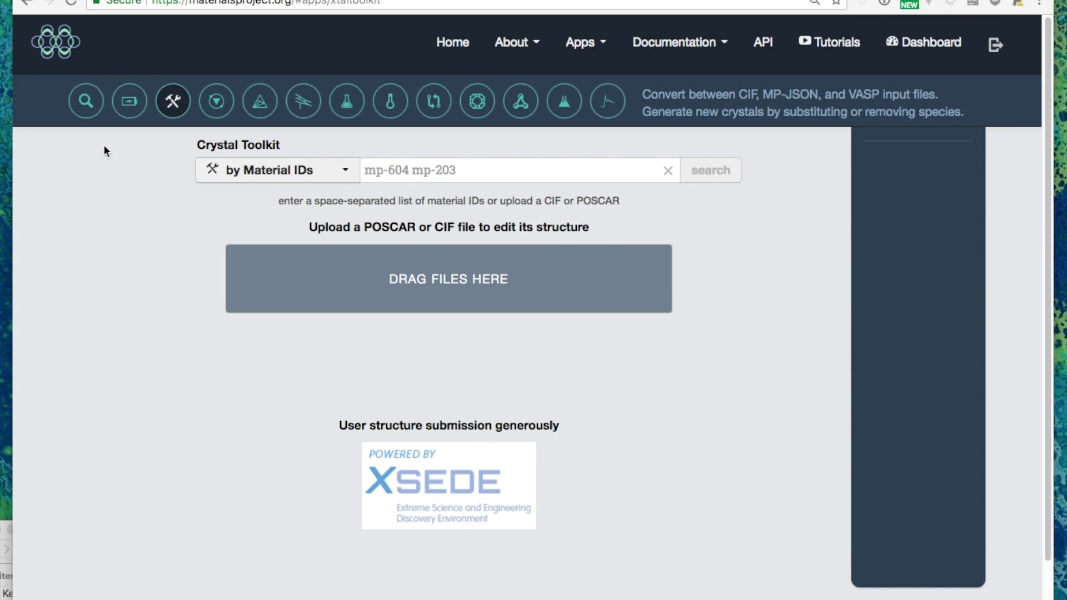
{"action": "left_click", "coordinate": [86, 105]}
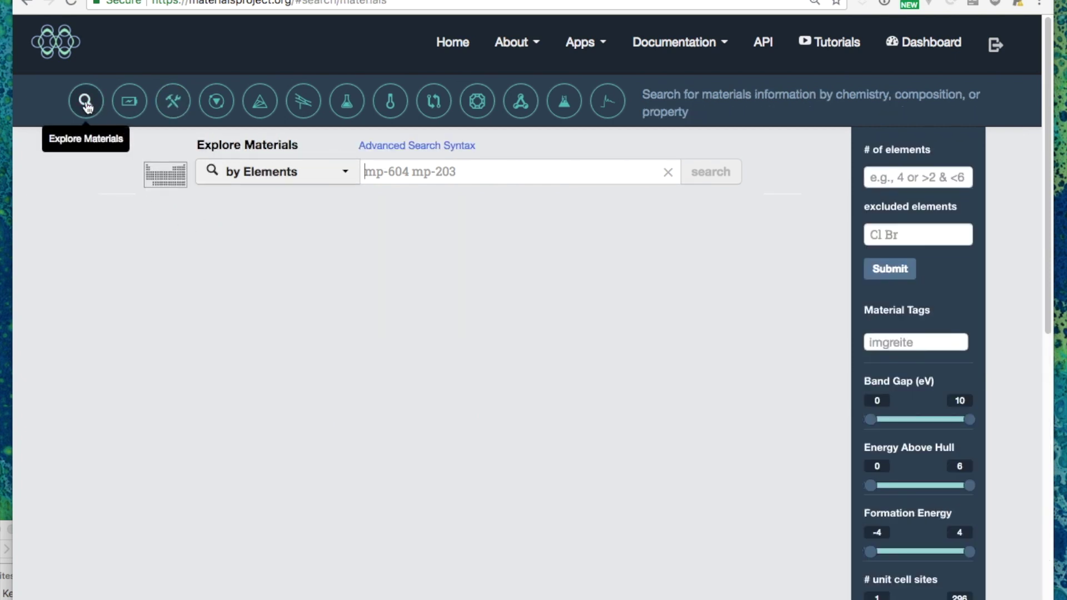
{"action": "left_click", "coordinate": [397, 169]}
{"action": "type", "text": "Na-O"}
{"action": "key", "text": "Return"}
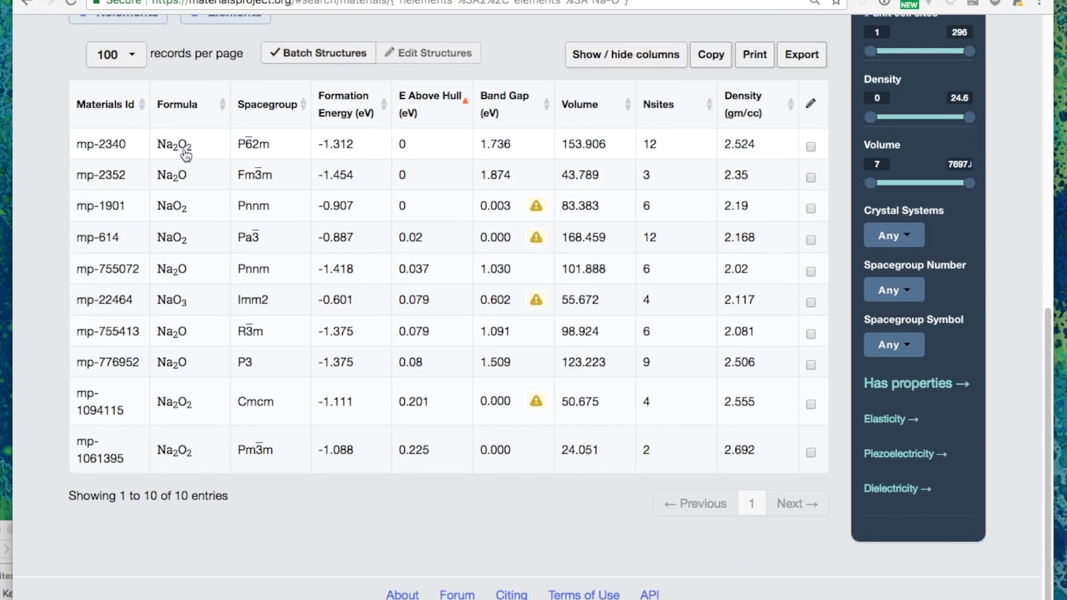
{"action": "left_click", "coordinate": [185, 155]}
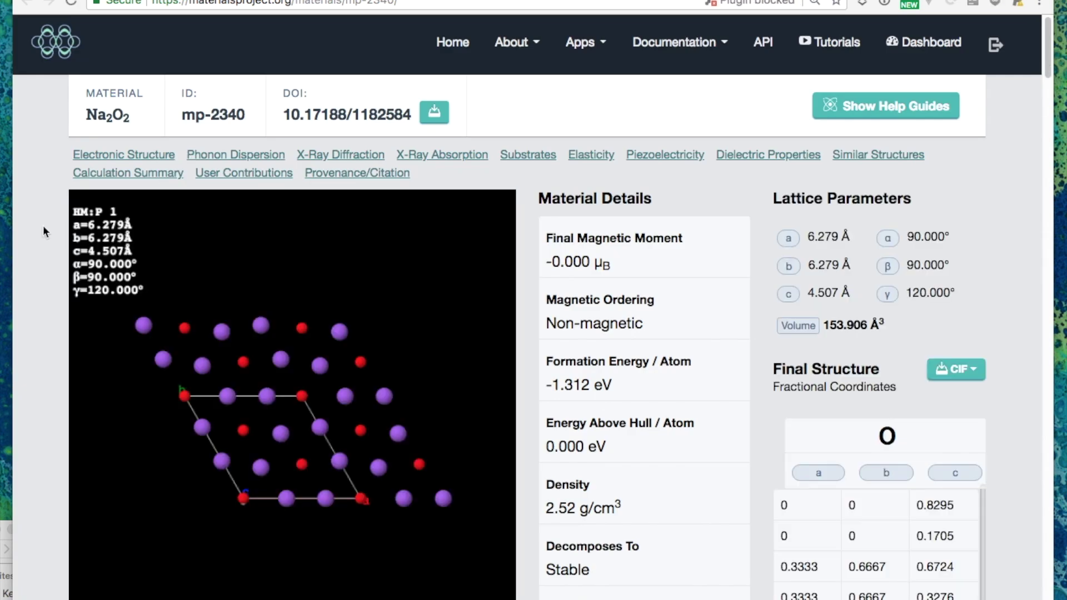
Open the Na2O2 crystal for editing in the Crystal Toolkit and review its lattice parameters and editing options.
{"action": "scroll", "coordinate": [43, 224], "scroll_direction": "down", "scroll_amount": 8}
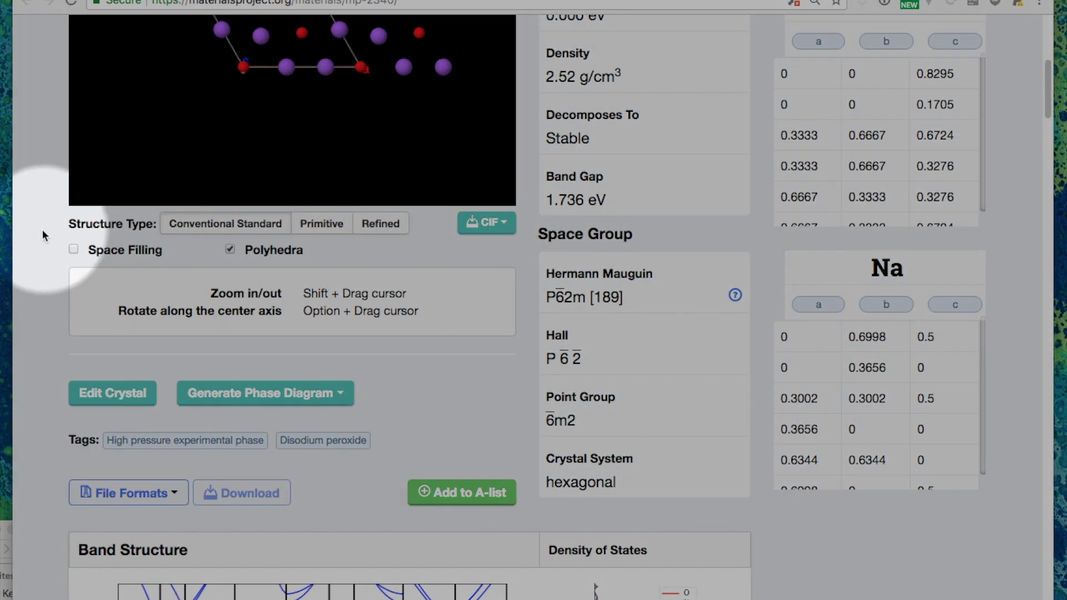
{"action": "left_click", "coordinate": [129, 396]}
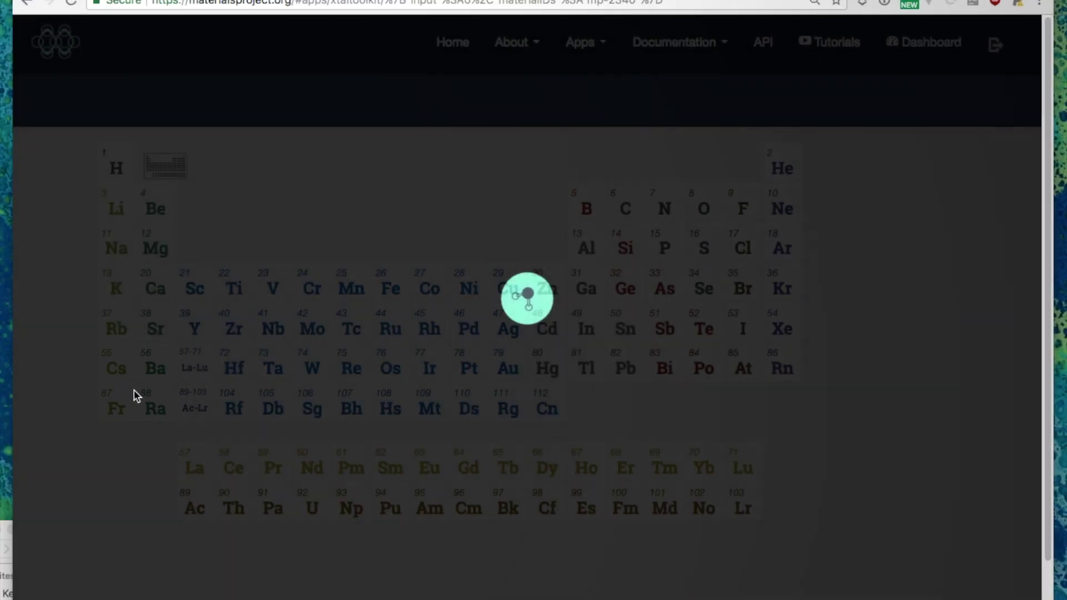
{"action": "scroll", "coordinate": [142, 390], "scroll_direction": "down", "scroll_amount": 5}
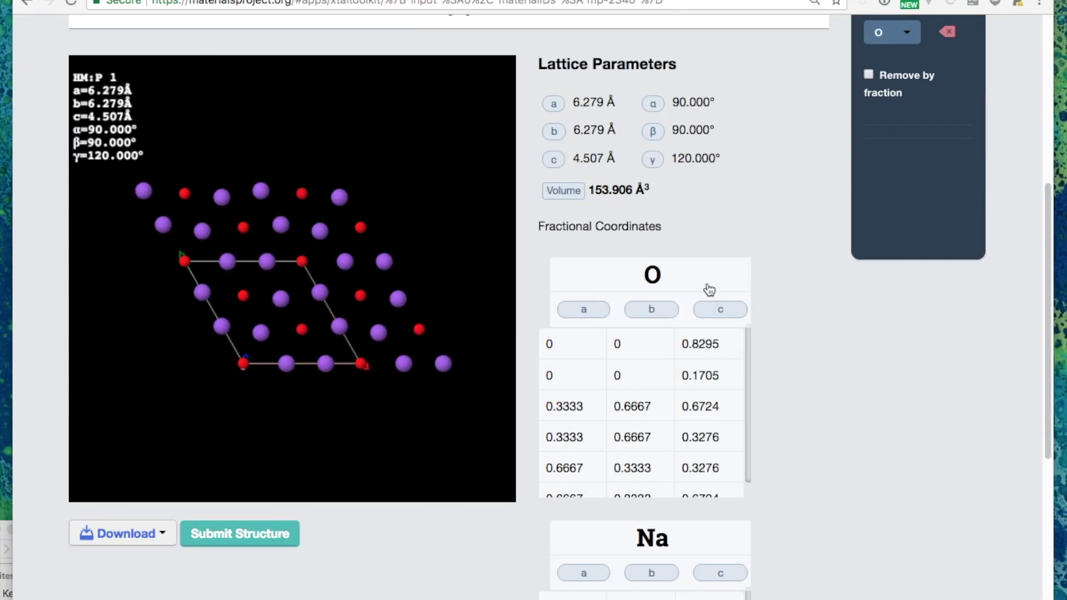
{"action": "scroll", "coordinate": [765, 315], "scroll_direction": "up", "scroll_amount": 5}
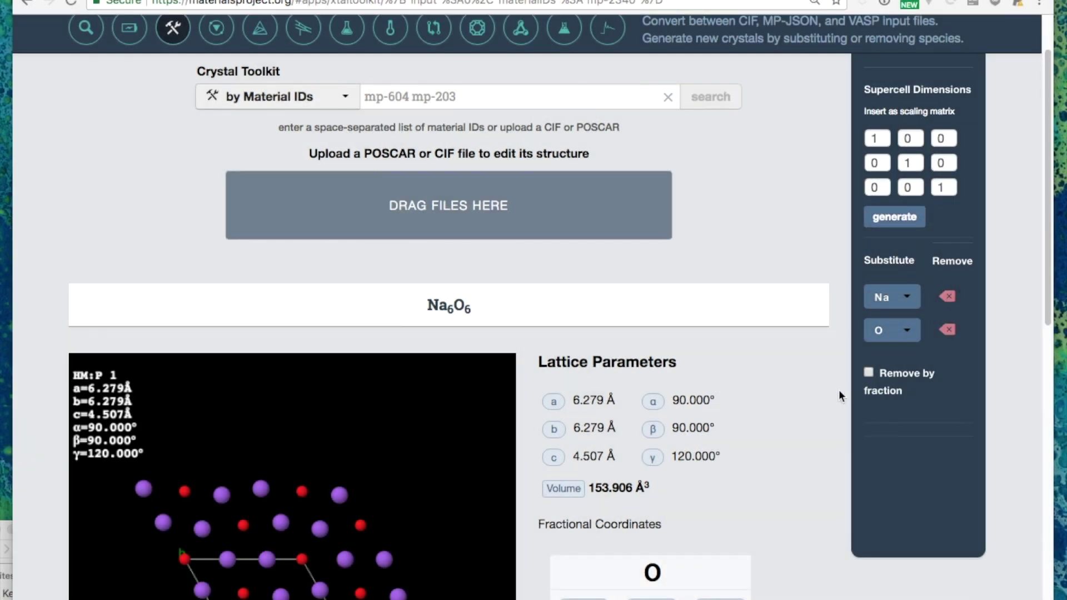
{"action": "scroll", "coordinate": [839, 394], "scroll_direction": "down", "scroll_amount": 3}
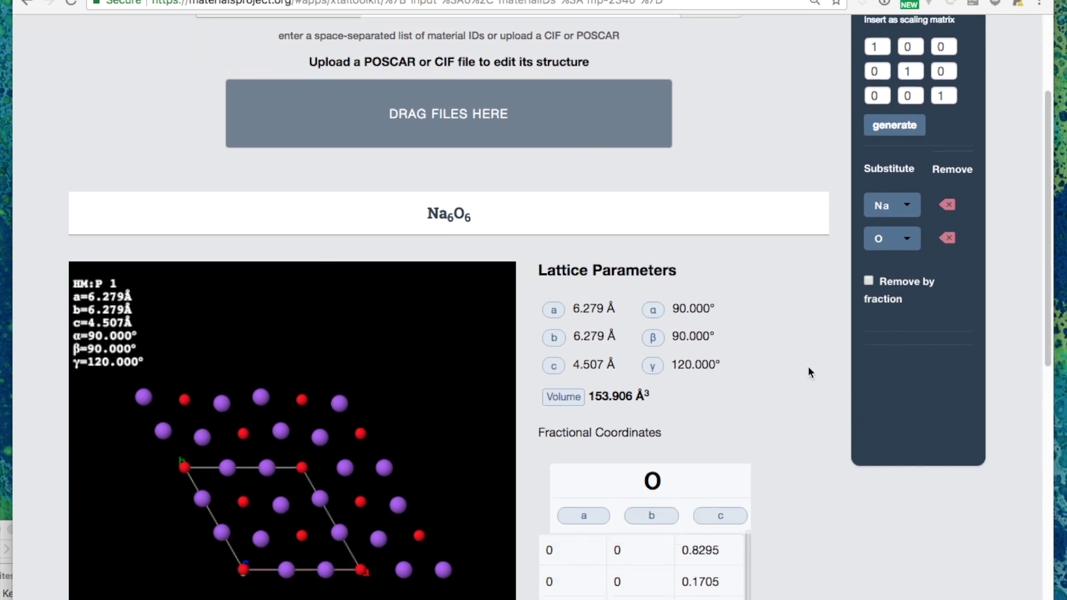
Substitute Cl for O in the structure and rotate the resulting crystal model to inspect it.
{"action": "left_click", "coordinate": [911, 249]}
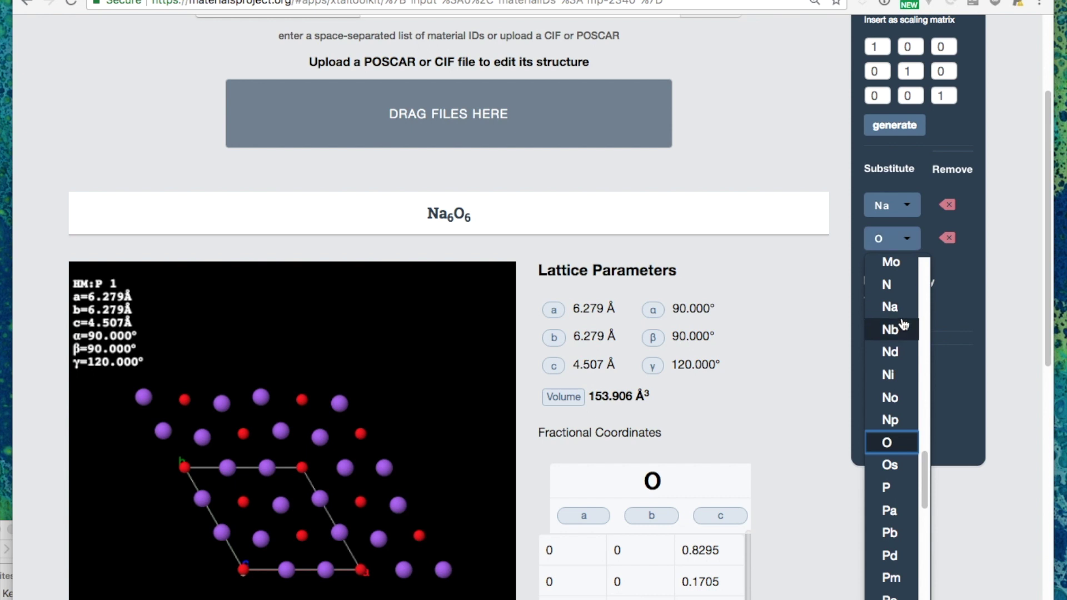
{"action": "scroll", "coordinate": [906, 326], "scroll_direction": "up", "scroll_amount": 3}
{"action": "scroll", "coordinate": [904, 330], "scroll_direction": "up", "scroll_amount": 10}
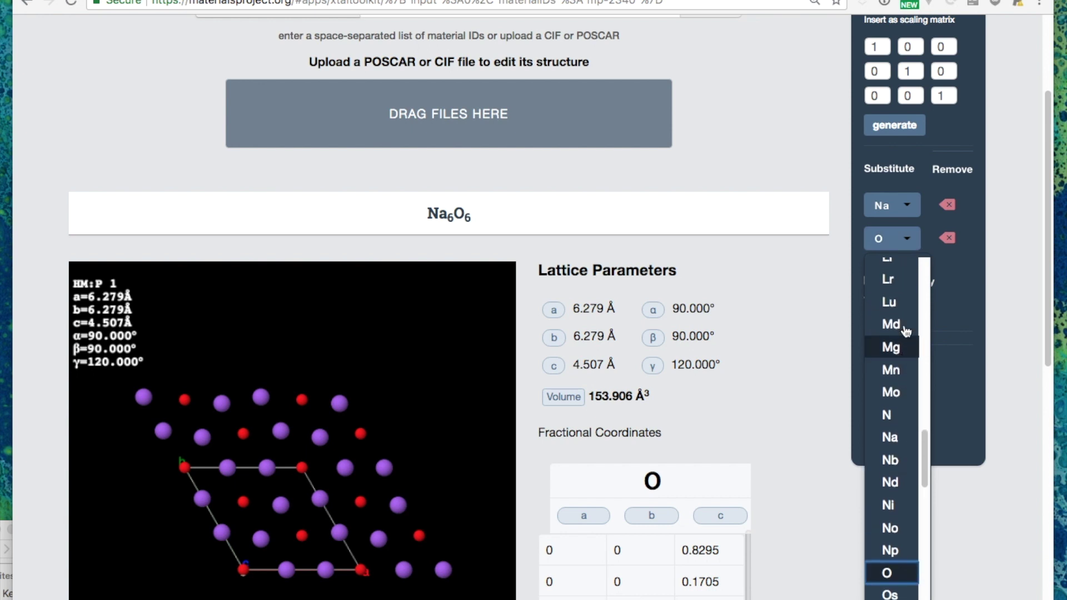
{"action": "scroll", "coordinate": [897, 351], "scroll_direction": "up", "scroll_amount": 5}
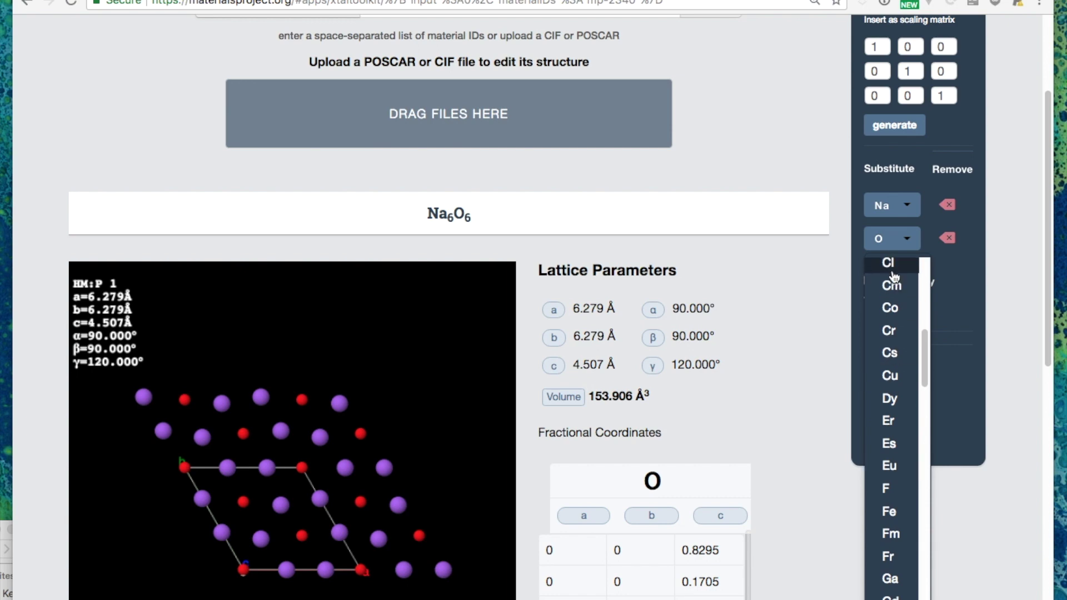
{"action": "left_click", "coordinate": [889, 263]}
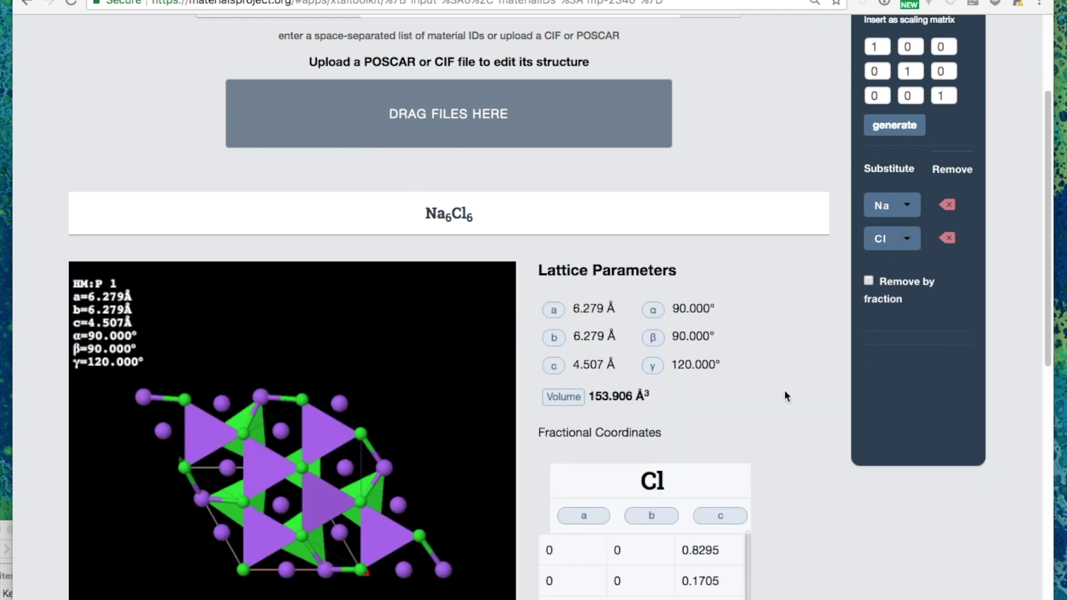
{"action": "scroll", "coordinate": [784, 402], "scroll_direction": "down", "scroll_amount": 3}
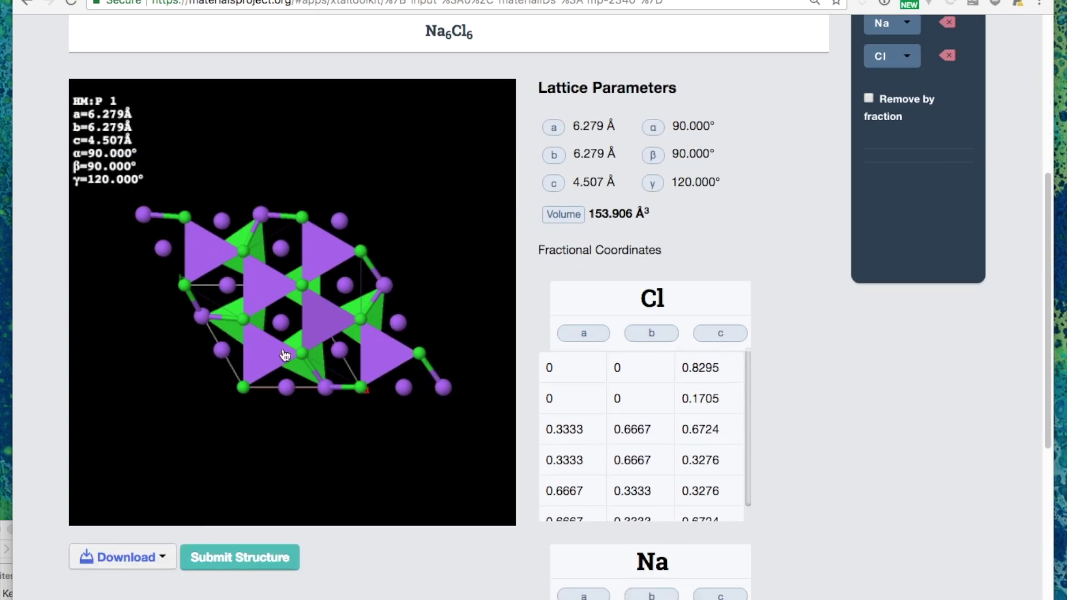
{"action": "left_click_drag", "start_coordinate": [224, 339], "coordinate": [342, 292]}
Download the edited structure in JSON format, saving it as CrystalToolkitOutput.zip in the Downloads folder.
{"action": "scroll", "coordinate": [431, 552], "scroll_direction": "down", "scroll_amount": 2}
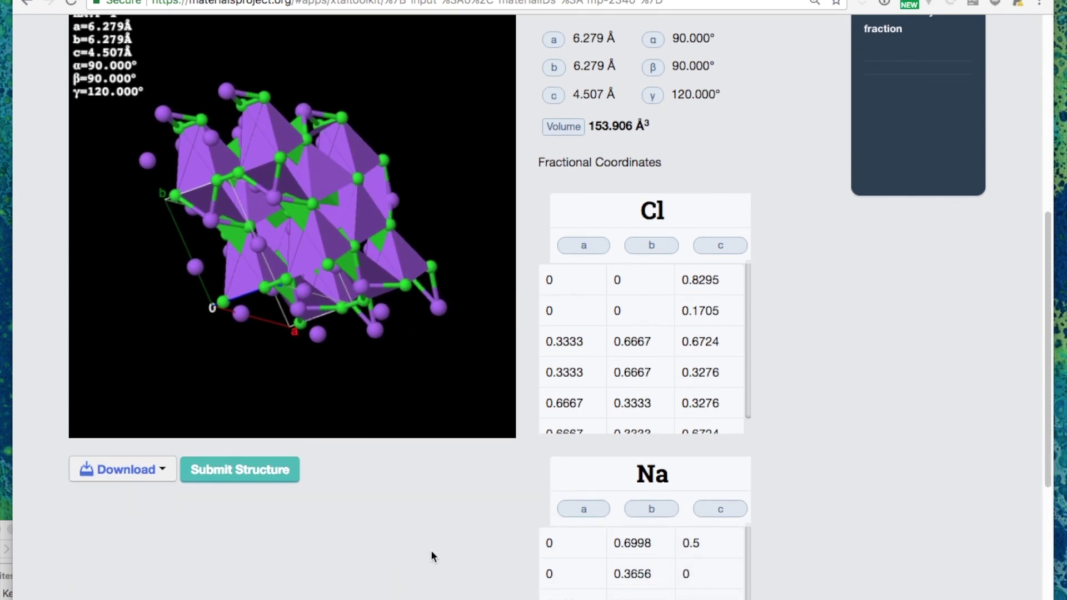
{"action": "left_click", "coordinate": [164, 473]}
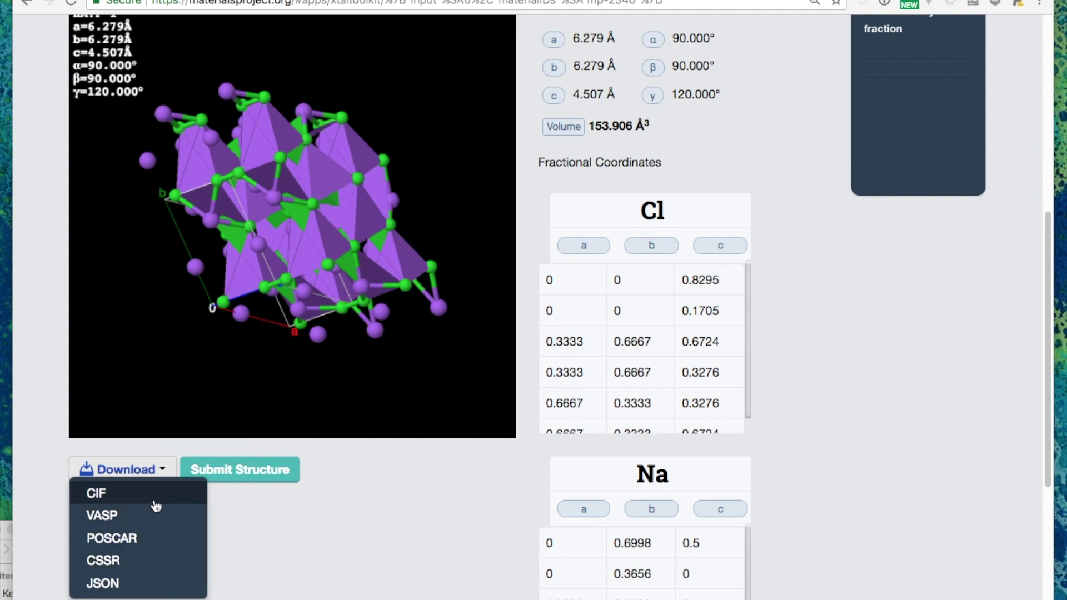
{"action": "left_click", "coordinate": [112, 585]}
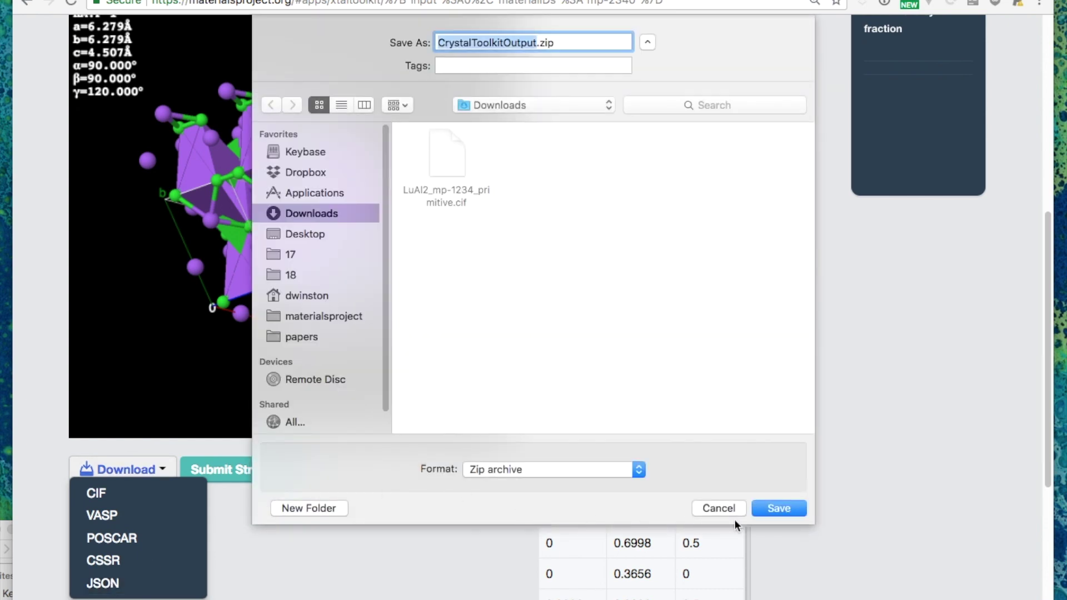
{"action": "left_click", "coordinate": [776, 508]}
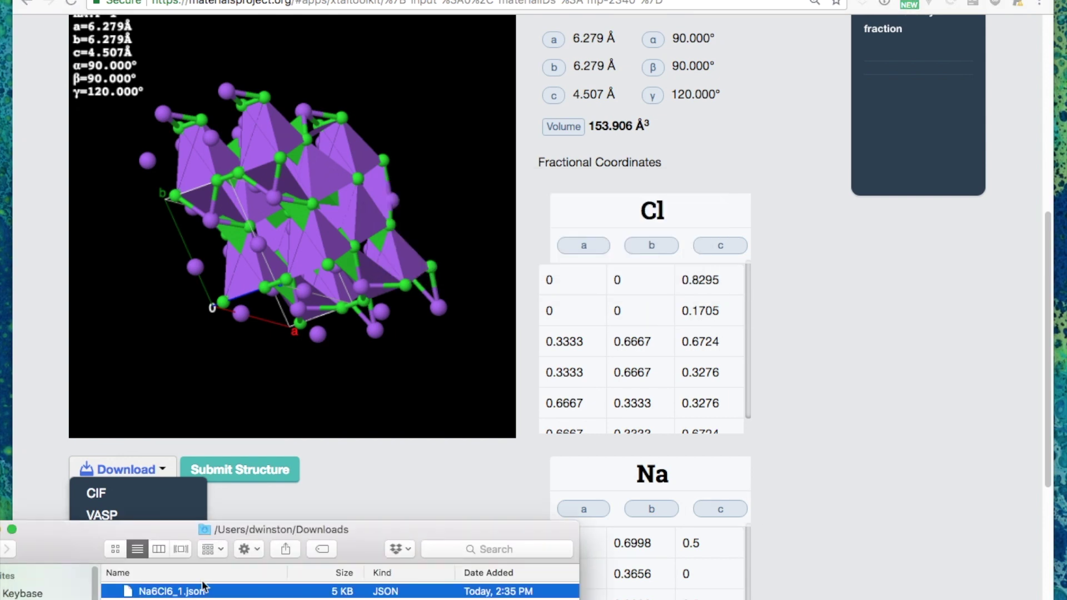
Bring the Finder Downloads window further into view and open the extracted Na6Cl6_1.json file.
{"action": "left_click_drag", "start_coordinate": [265, 531], "coordinate": [302, 502]}
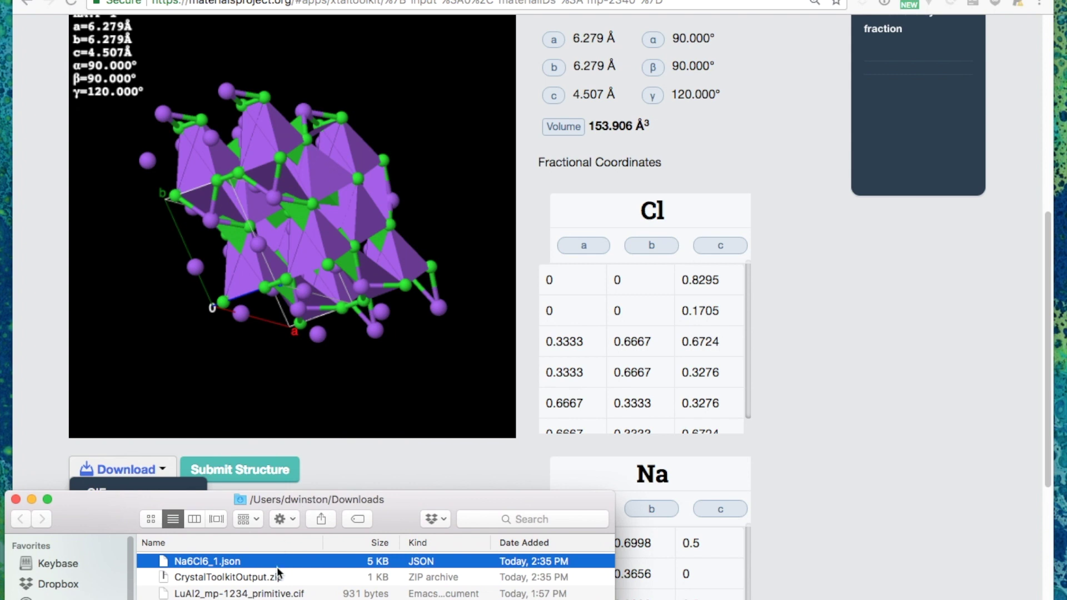
{"action": "left_click", "coordinate": [212, 560]}
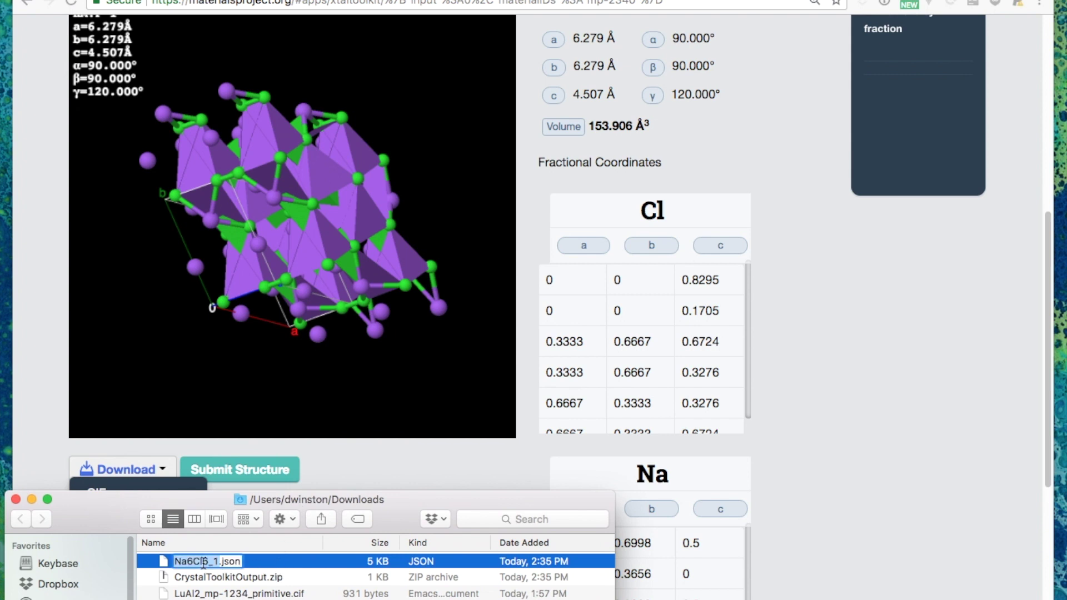
{"action": "left_click", "coordinate": [169, 563]}
{"action": "left_click", "coordinate": [169, 563]}
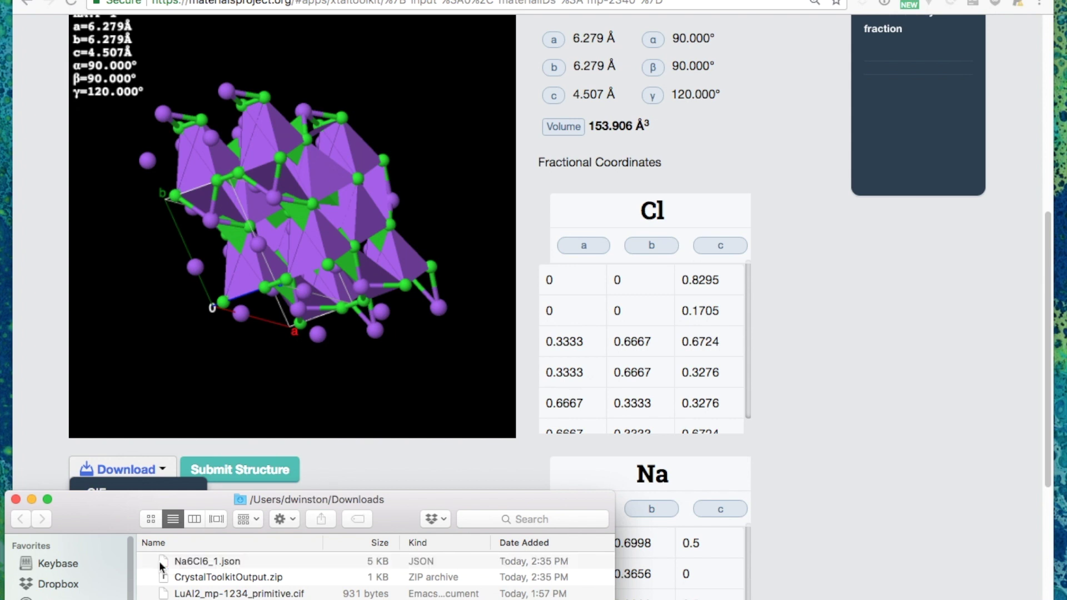
Open the downloaded Na6Cl6_1.json file from the Downloads folder in a text editor.
{"action": "left_click", "coordinate": [169, 562]}
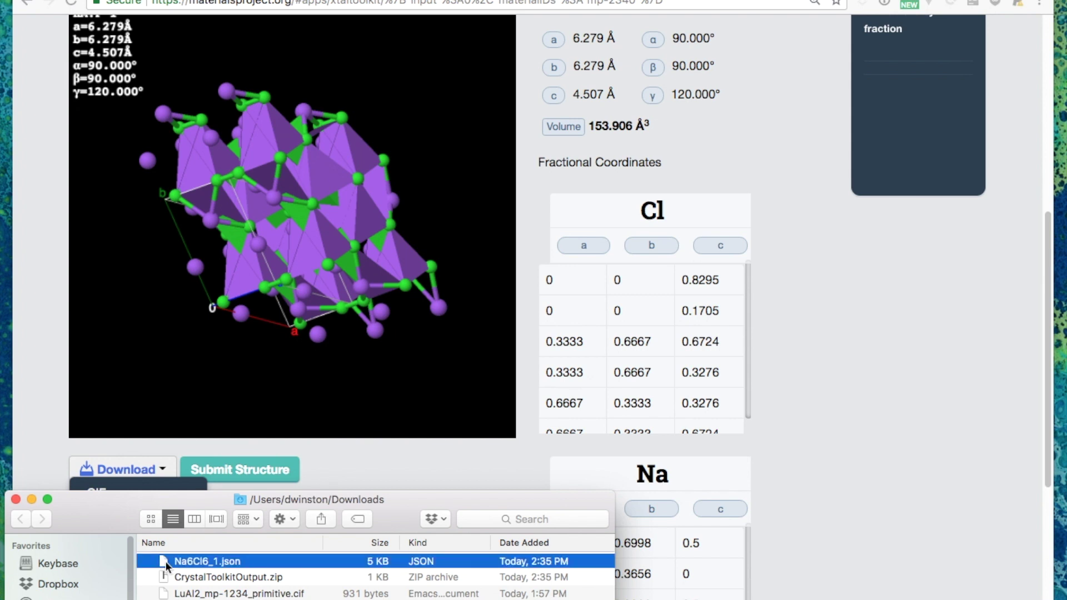
{"action": "right_click", "coordinate": [158, 561]}
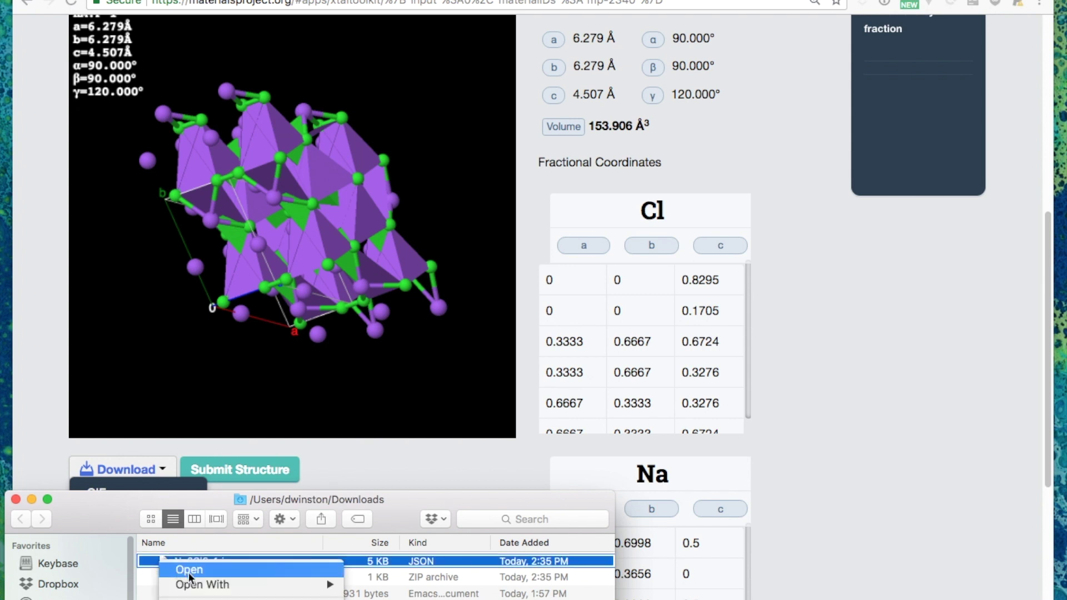
{"action": "mouse_move", "coordinate": [256, 586]}
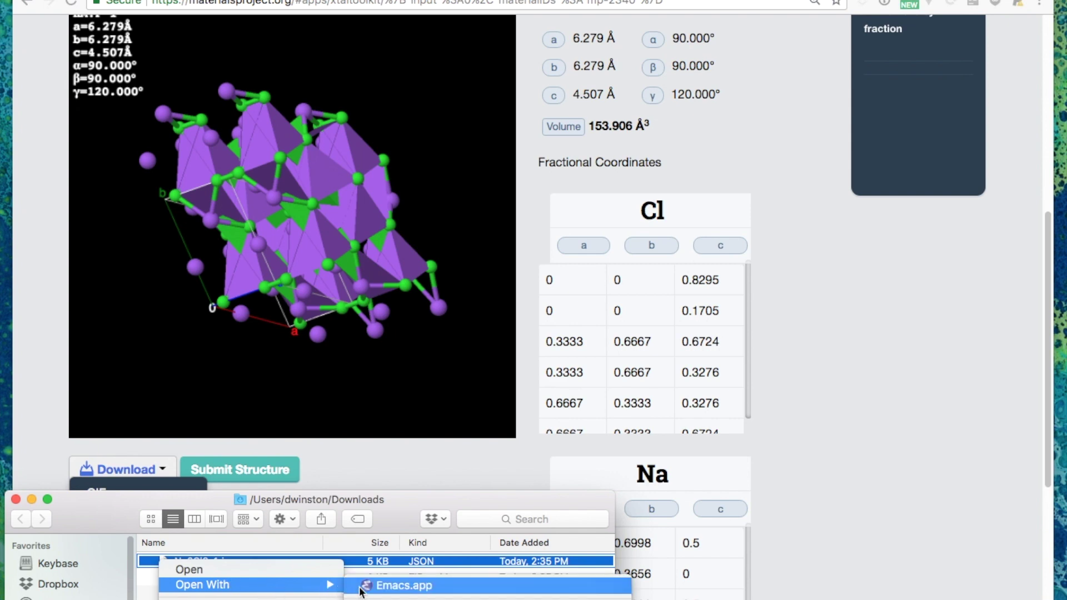
{"action": "left_click", "coordinate": [389, 586]}
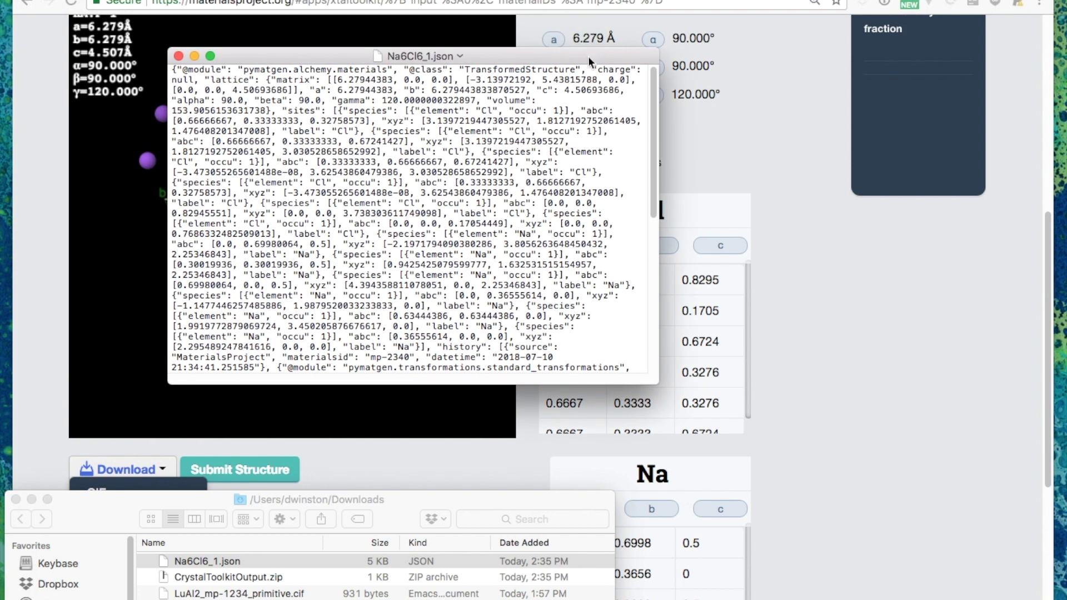
Examine the pymatgen module, TransformedStructure class, lattice and site data throughout Na6Cl6_1.json.
{"action": "left_click", "coordinate": [248, 69]}
{"action": "left_click_drag", "start_coordinate": [250, 70], "coordinate": [387, 69]}
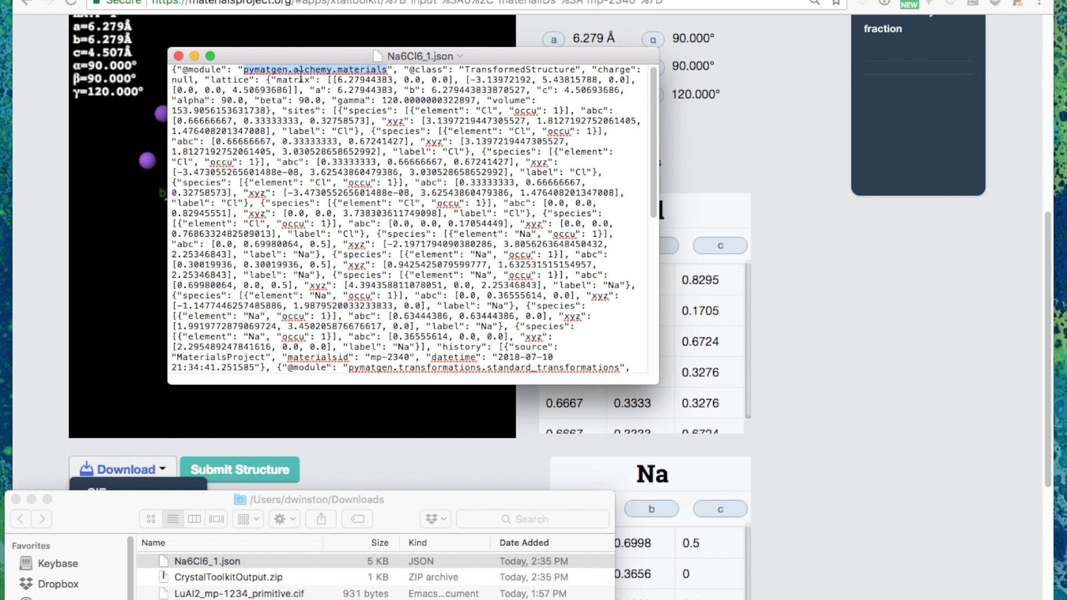
{"action": "double_click", "coordinate": [506, 69]}
{"action": "scroll", "coordinate": [448, 174], "scroll_direction": "down", "scroll_amount": 3}
{"action": "scroll", "coordinate": [449, 174], "scroll_direction": "down", "scroll_amount": 5}
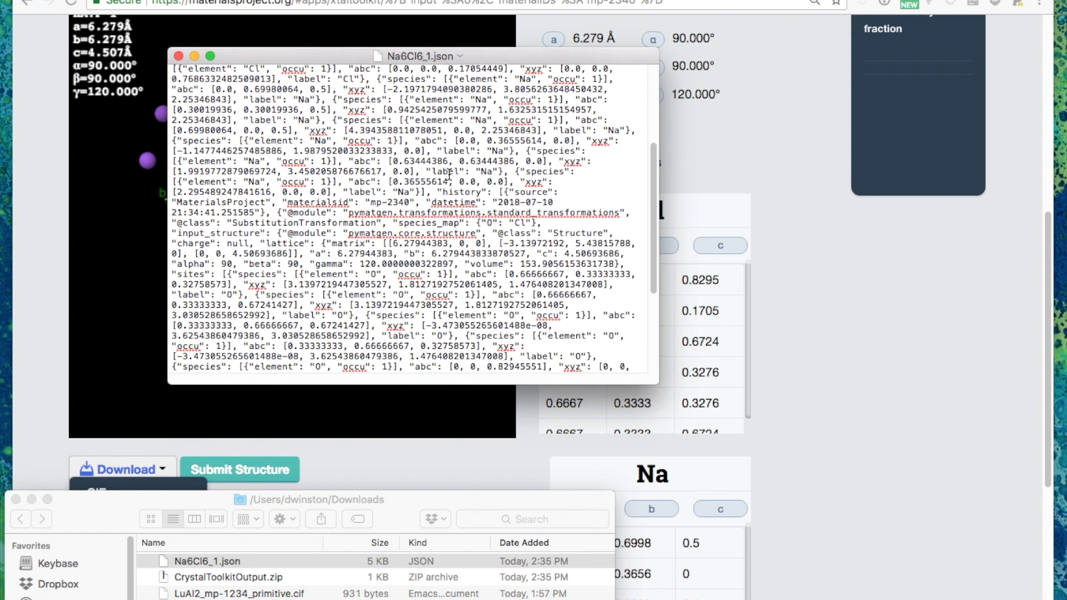
{"action": "scroll", "coordinate": [449, 174], "scroll_direction": "down", "scroll_amount": 3}
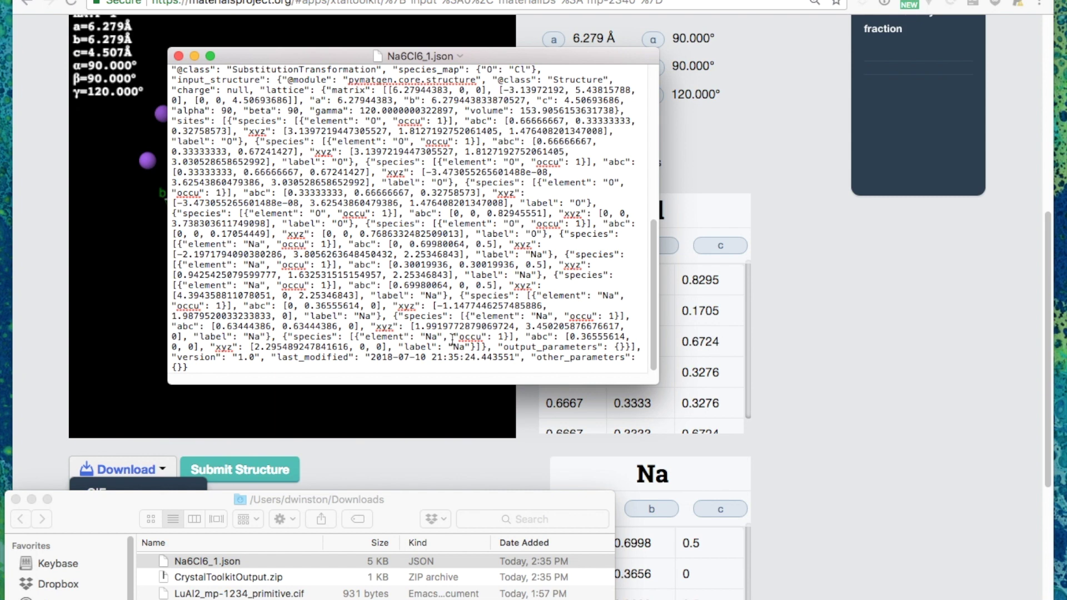
Examine the SubstitutionTransformation entry mapping O to Cl in the file's history and return to the beginning of the file.
{"action": "scroll", "coordinate": [396, 302], "scroll_direction": "up", "scroll_amount": 5}
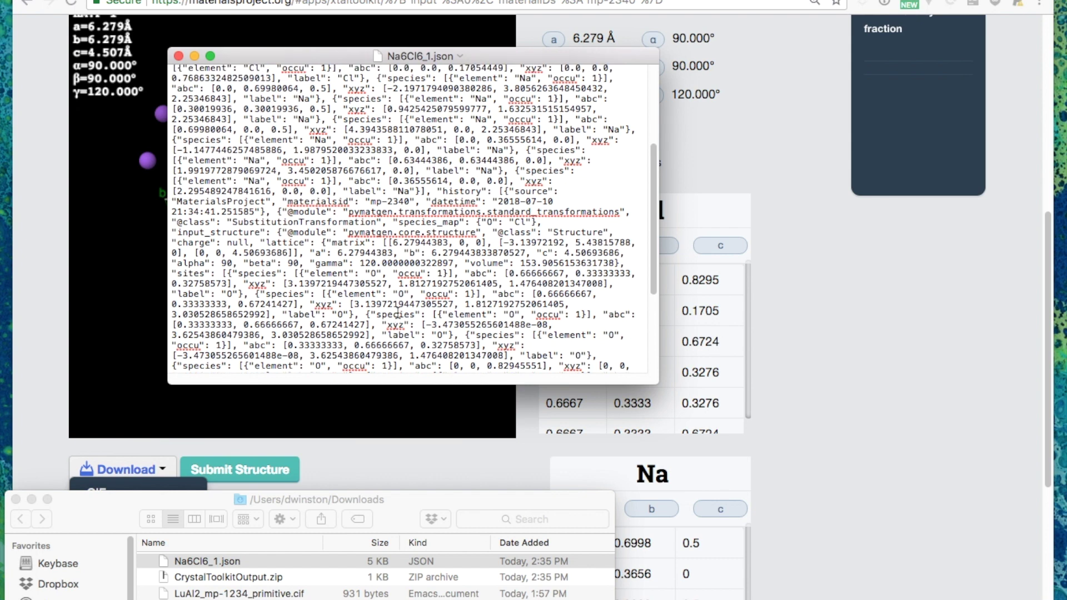
{"action": "left_click_drag", "start_coordinate": [235, 224], "coordinate": [525, 225]}
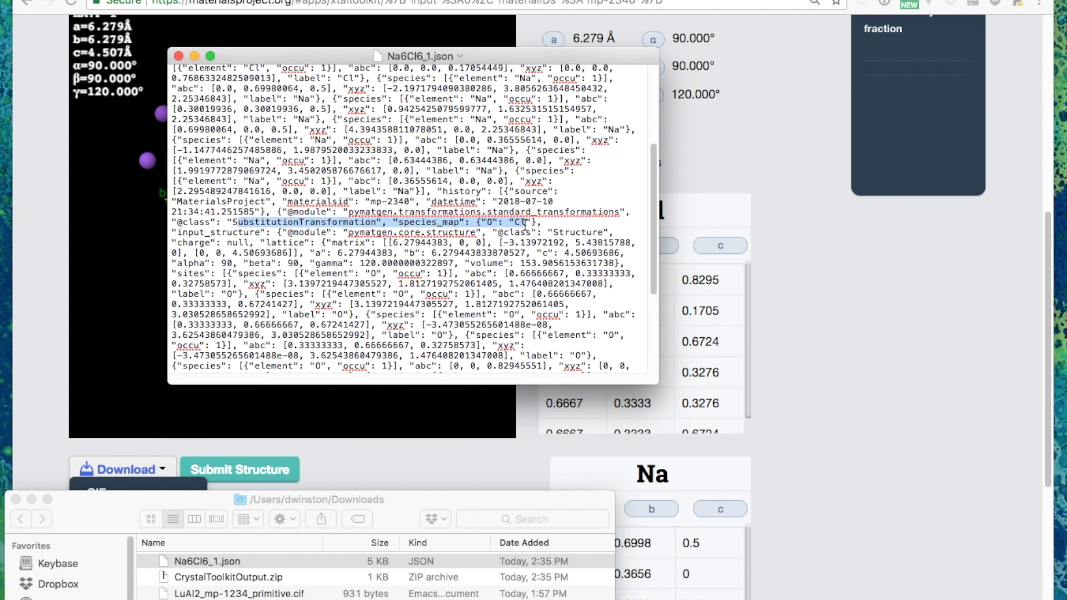
{"action": "left_click", "coordinate": [518, 228]}
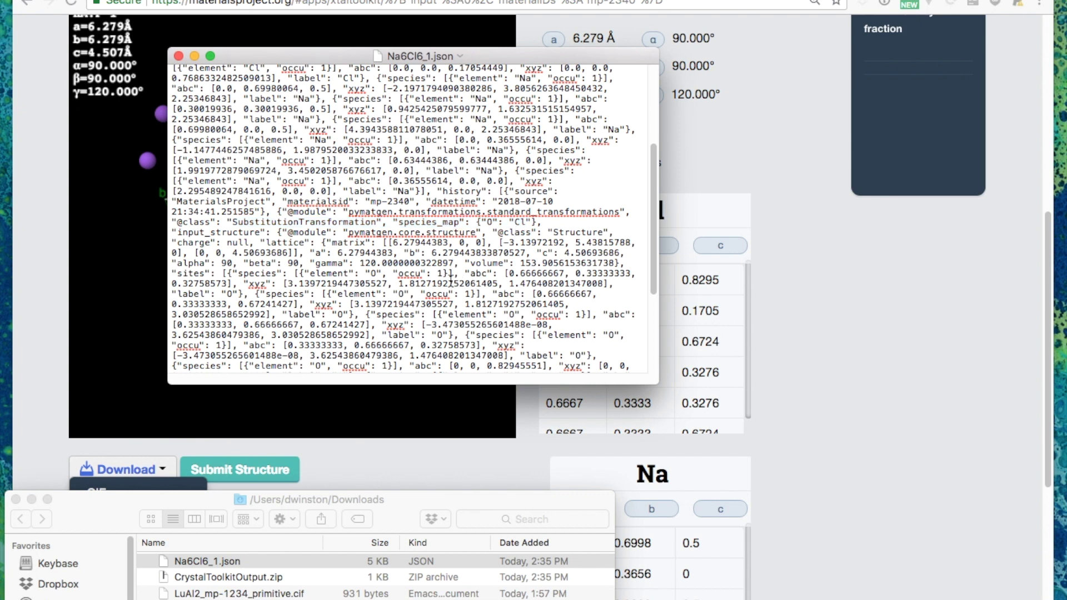
{"action": "scroll", "coordinate": [433, 266], "scroll_direction": "up", "scroll_amount": 5}
{"action": "scroll", "coordinate": [433, 266], "scroll_direction": "up", "scroll_amount": 1}
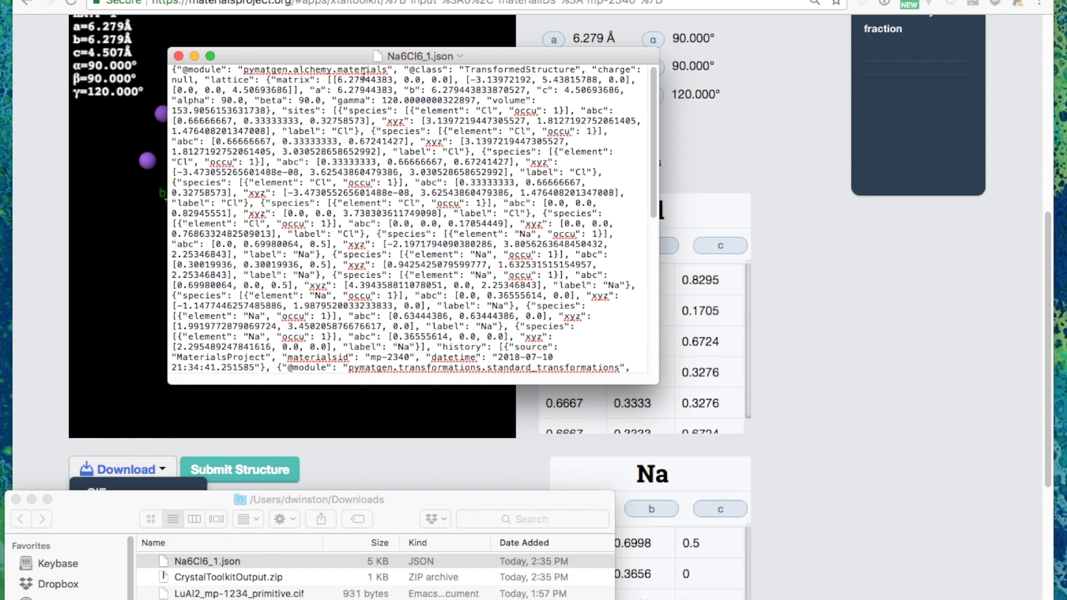
Close the JSON file and the Finder Downloads window, and dismiss the list of download formats in the Crystal Toolkit.
{"action": "left_click_drag", "start_coordinate": [358, 55], "coordinate": [354, 76]}
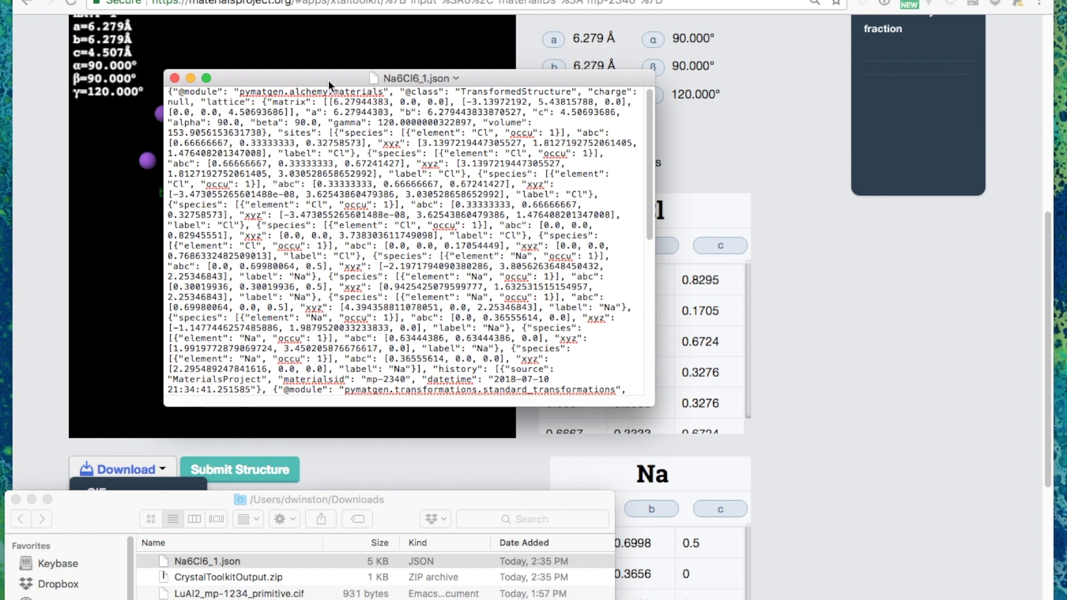
{"action": "left_click", "coordinate": [174, 78]}
{"action": "left_click", "coordinate": [16, 499]}
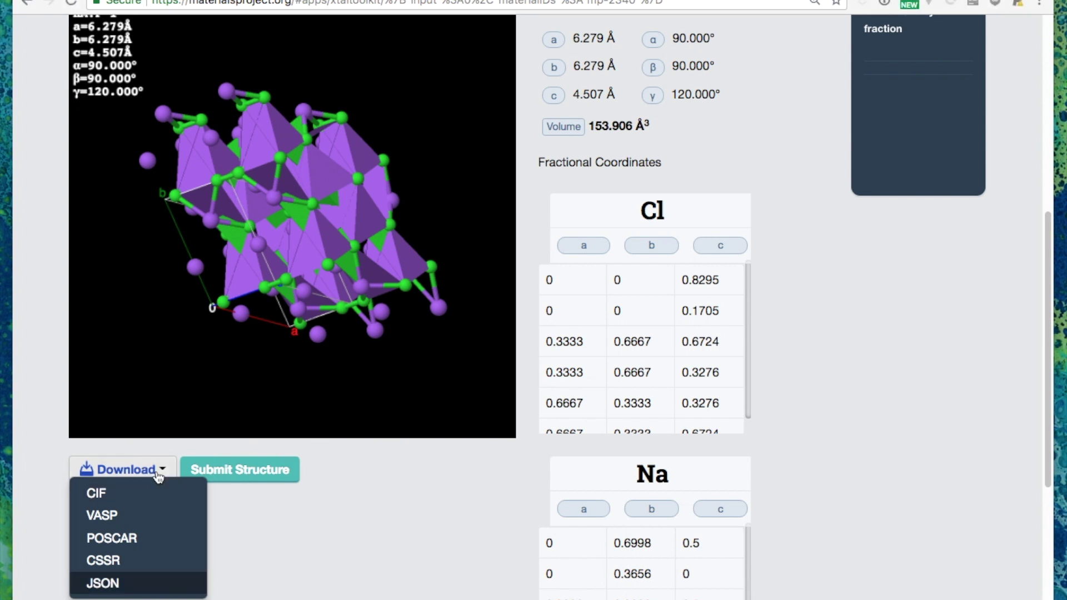
{"action": "left_click", "coordinate": [244, 498]}
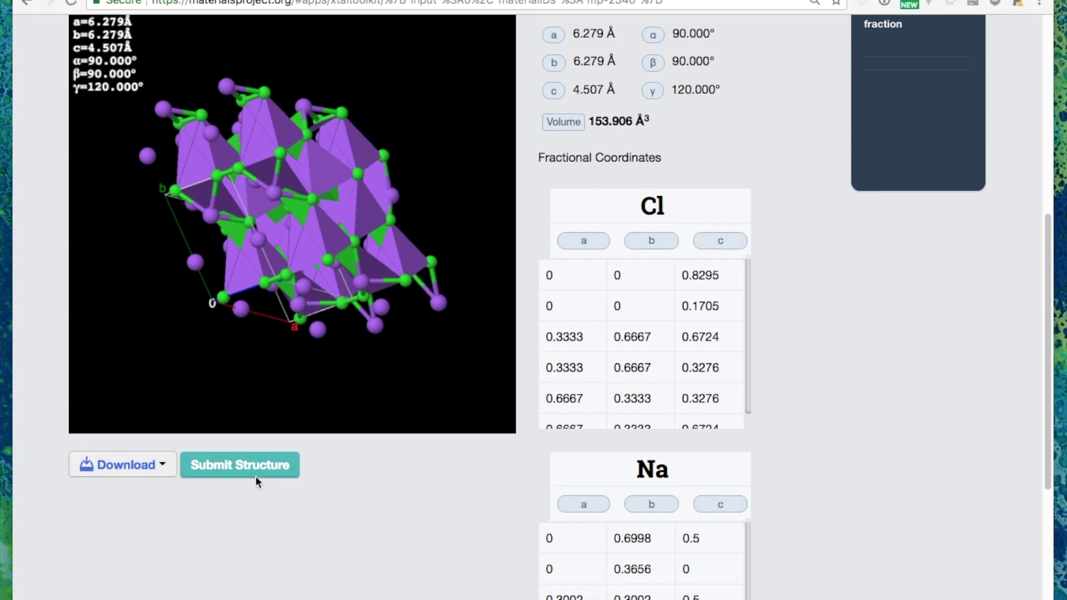
Submit the Cl-substituted structure to the Materials Project, read the submission message and close it.
{"action": "scroll", "coordinate": [263, 472], "scroll_direction": "down", "scroll_amount": 1}
{"action": "left_click", "coordinate": [262, 471]}
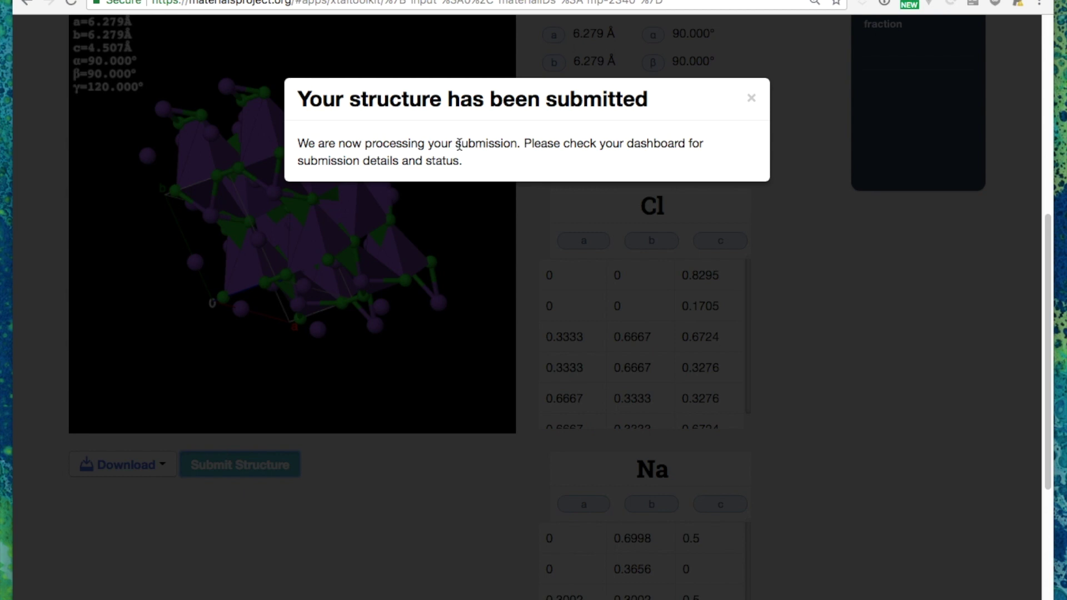
{"action": "left_click_drag", "start_coordinate": [458, 145], "coordinate": [520, 153]}
{"action": "left_click", "coordinate": [511, 146]}
{"action": "left_click", "coordinate": [752, 100]}
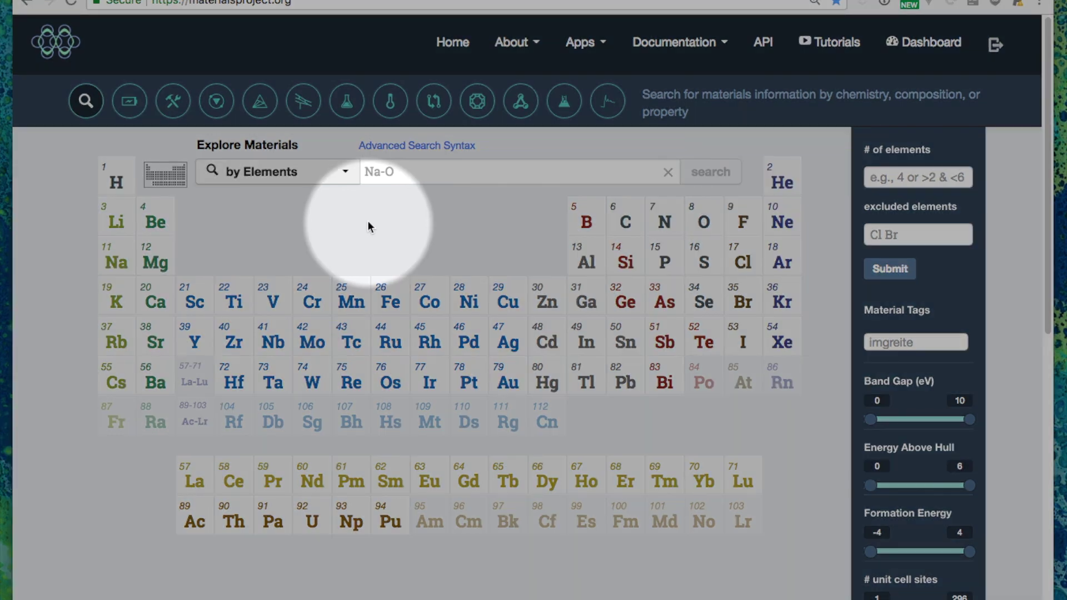
Open the Structure Predictor app and select Li, V, P and O as the elements present.
{"action": "left_click", "coordinate": [216, 111]}
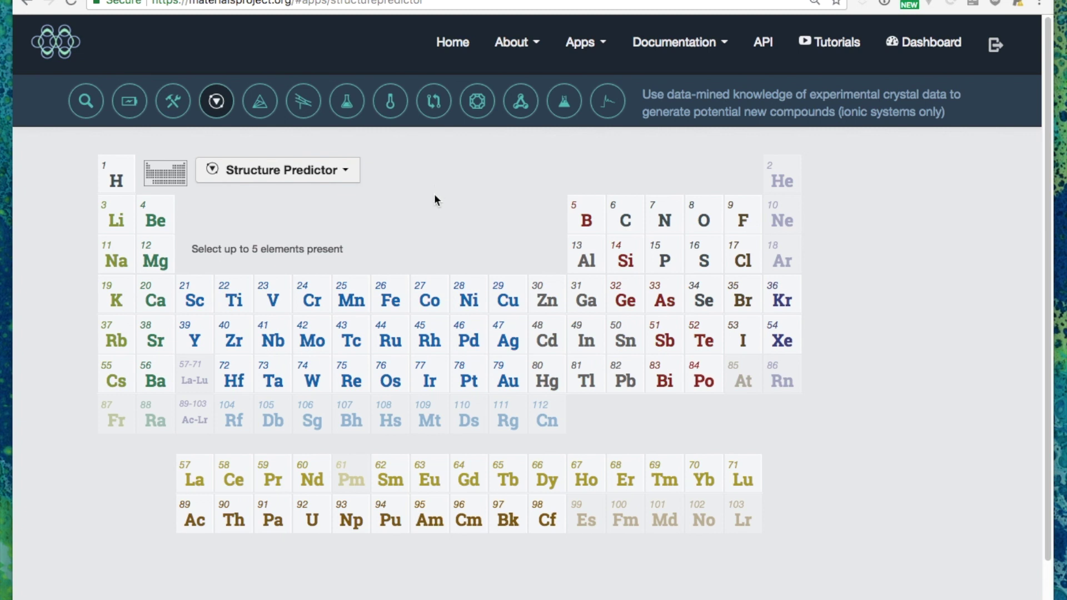
{"action": "left_click", "coordinate": [118, 223]}
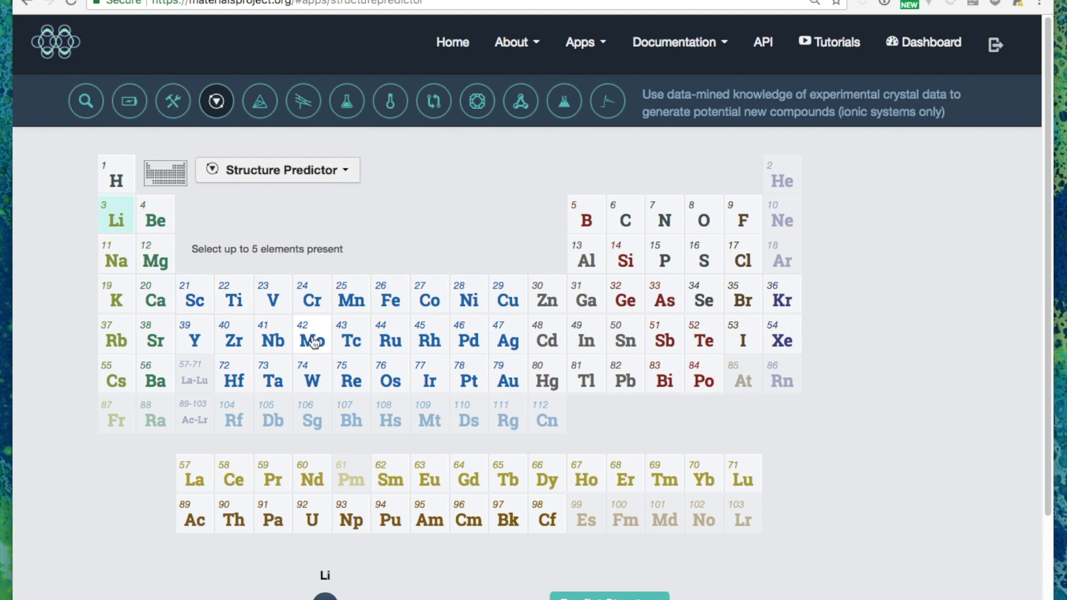
{"action": "left_click", "coordinate": [279, 307]}
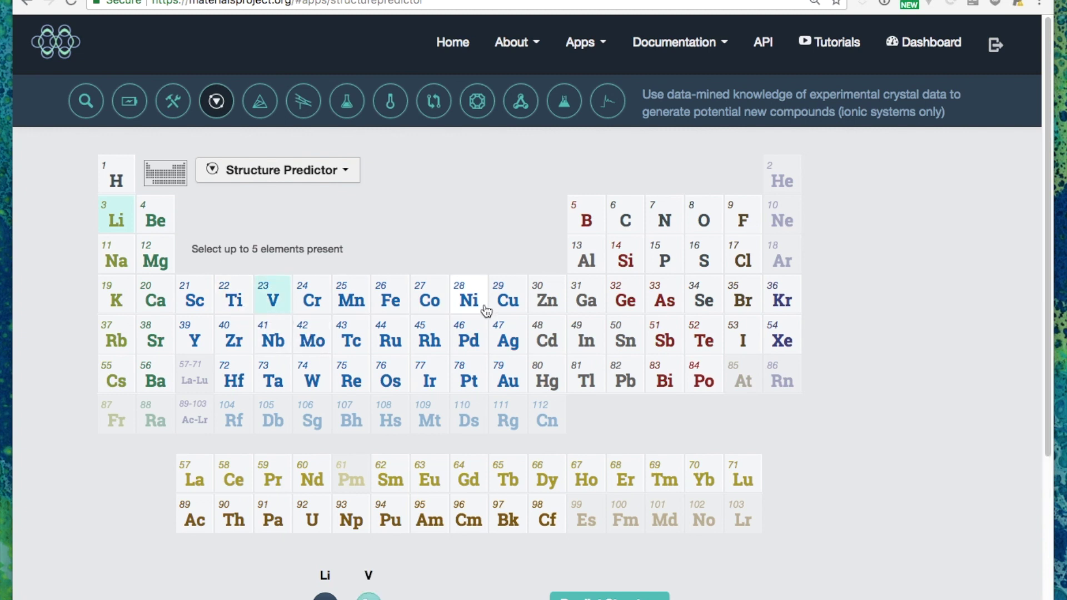
{"action": "left_click", "coordinate": [663, 259]}
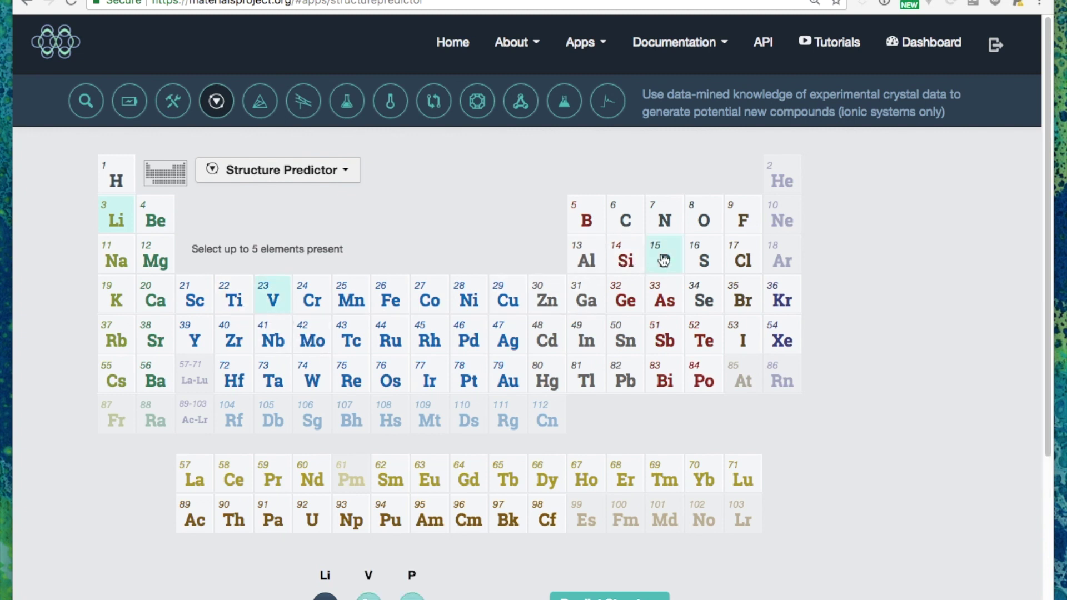
{"action": "left_click", "coordinate": [703, 220]}
Set the oxidation state of V to 3+, submit the structure prediction and close the resulting message.
{"action": "scroll", "coordinate": [490, 262], "scroll_direction": "down", "scroll_amount": 5}
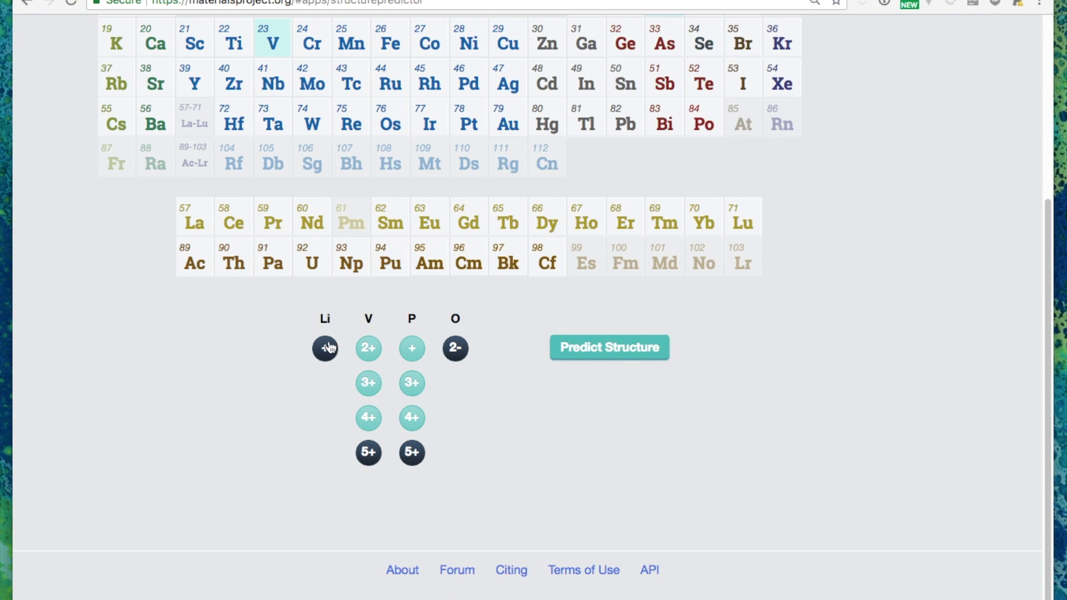
{"action": "left_click", "coordinate": [369, 386]}
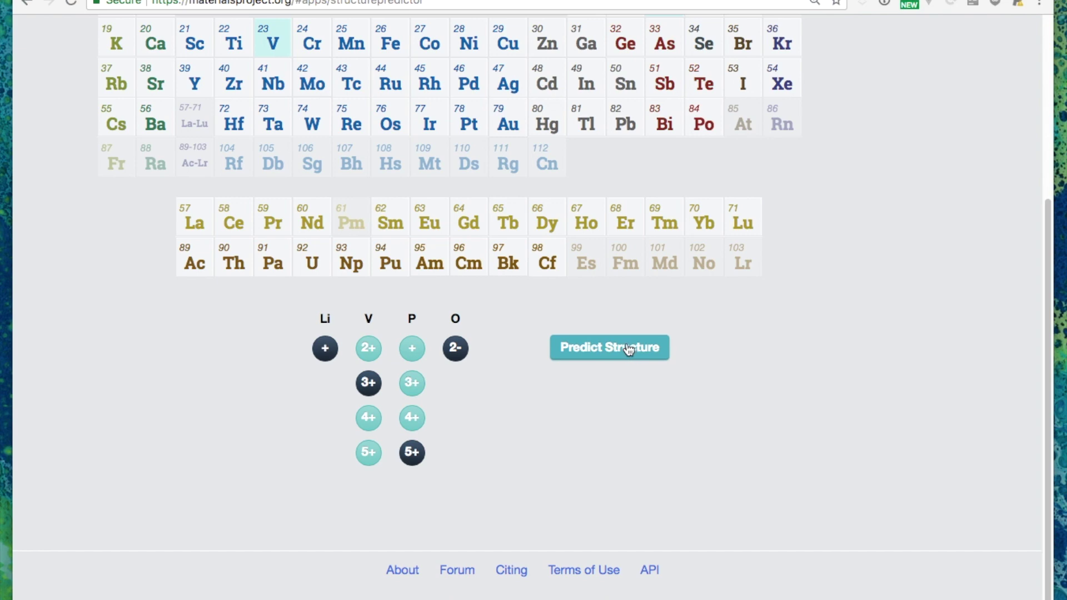
{"action": "left_click", "coordinate": [597, 349]}
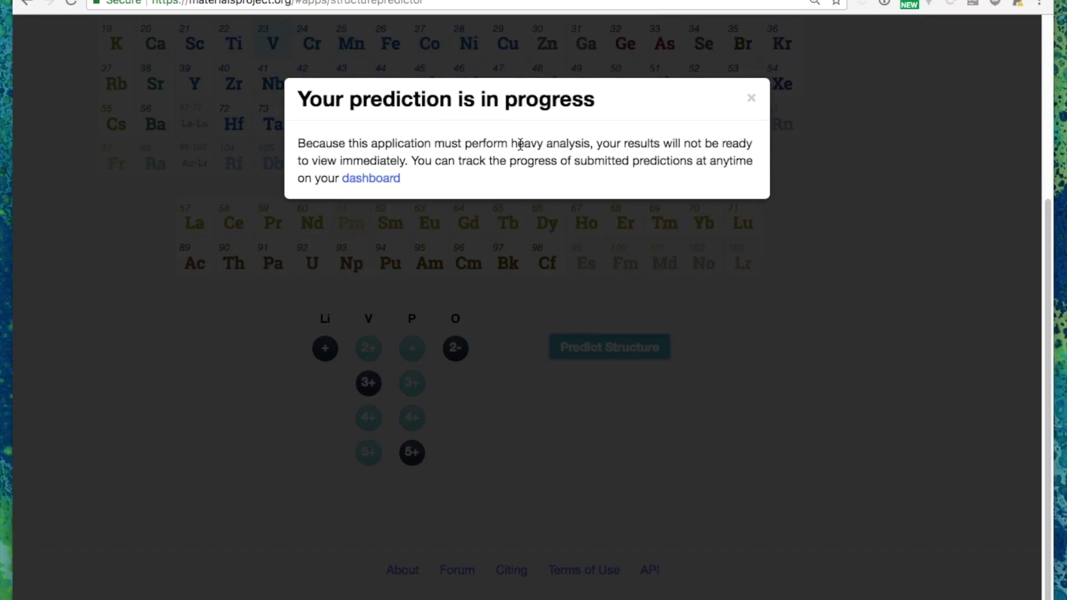
{"action": "left_click_drag", "start_coordinate": [512, 142], "coordinate": [590, 140]}
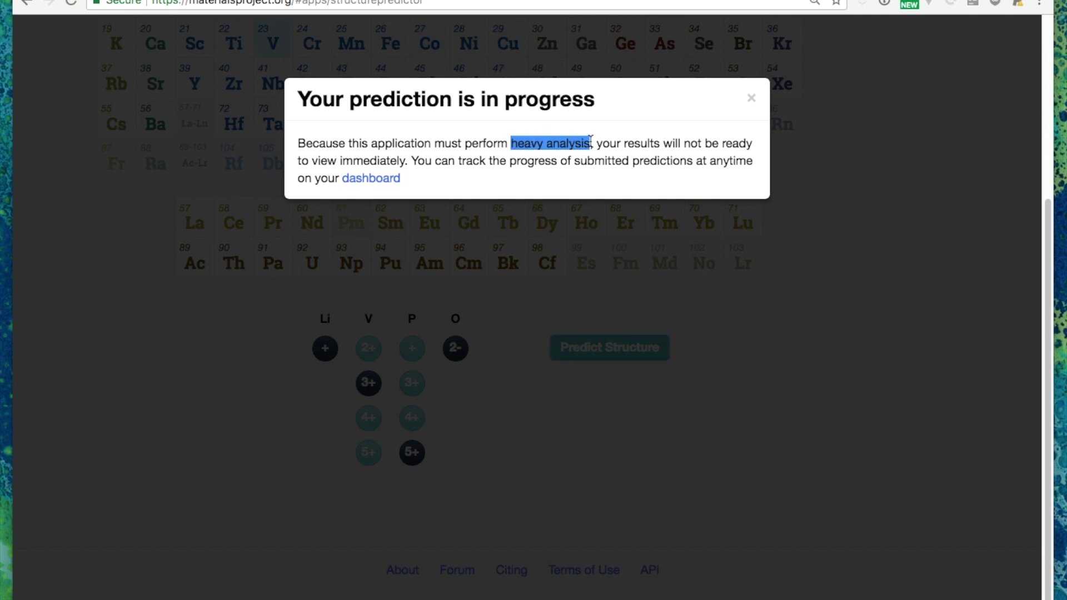
{"action": "left_click", "coordinate": [590, 142]}
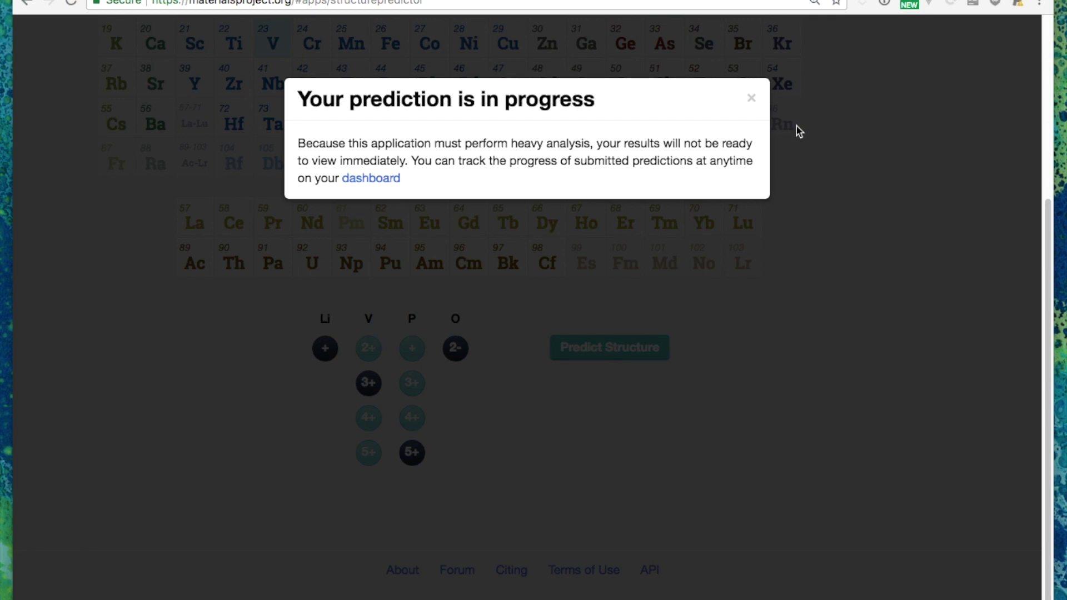
{"action": "left_click", "coordinate": [752, 100]}
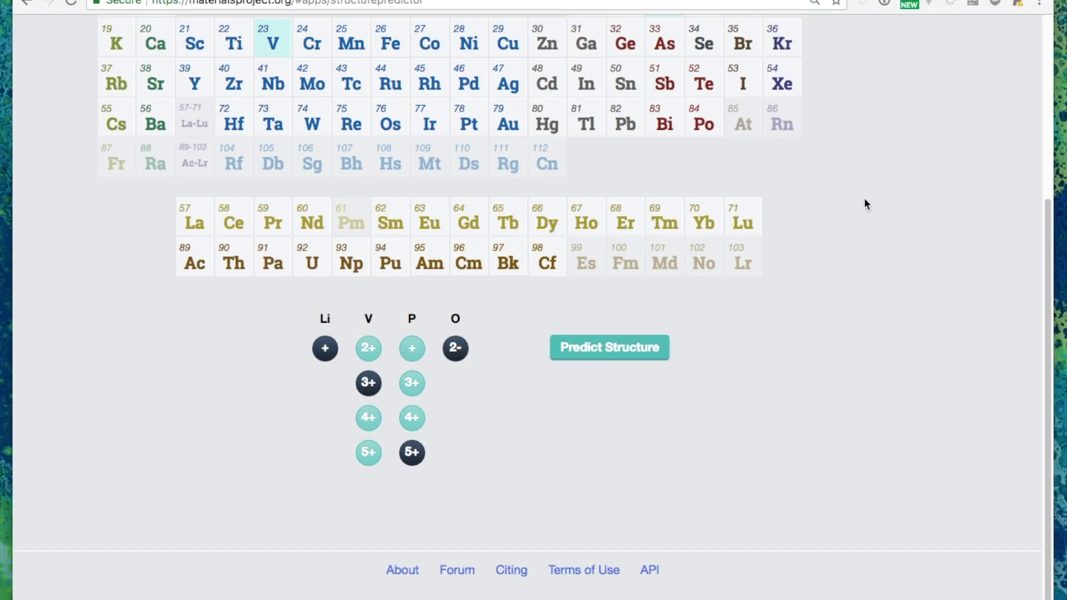
{"action": "scroll", "coordinate": [864, 200], "scroll_direction": "up", "scroll_amount": 5}
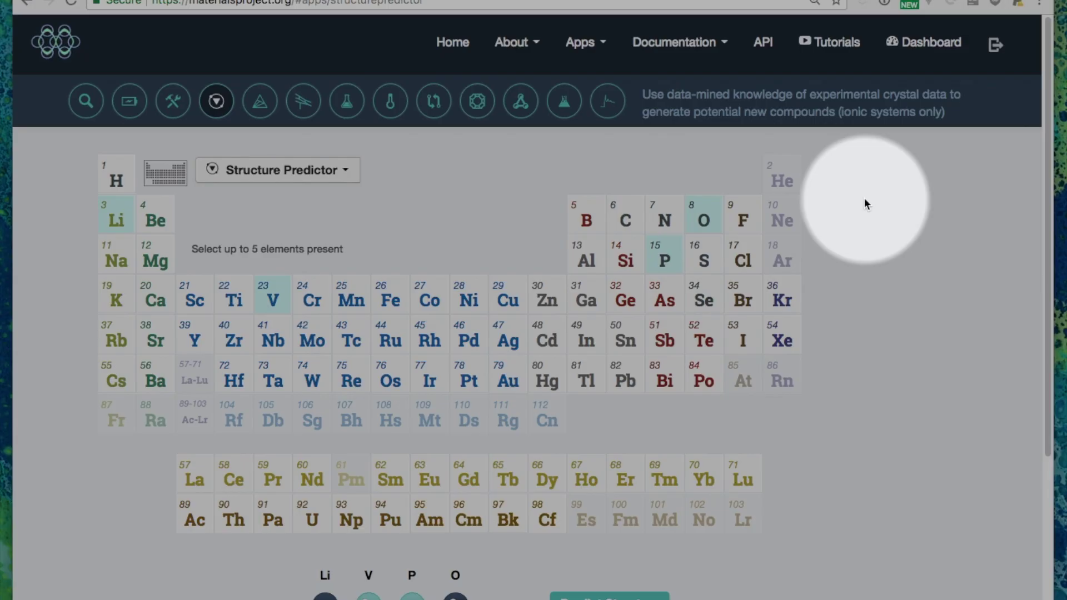
{"action": "scroll", "coordinate": [864, 197], "scroll_direction": "down", "scroll_amount": 3}
{"action": "scroll", "coordinate": [870, 149], "scroll_direction": "up", "scroll_amount": 3}
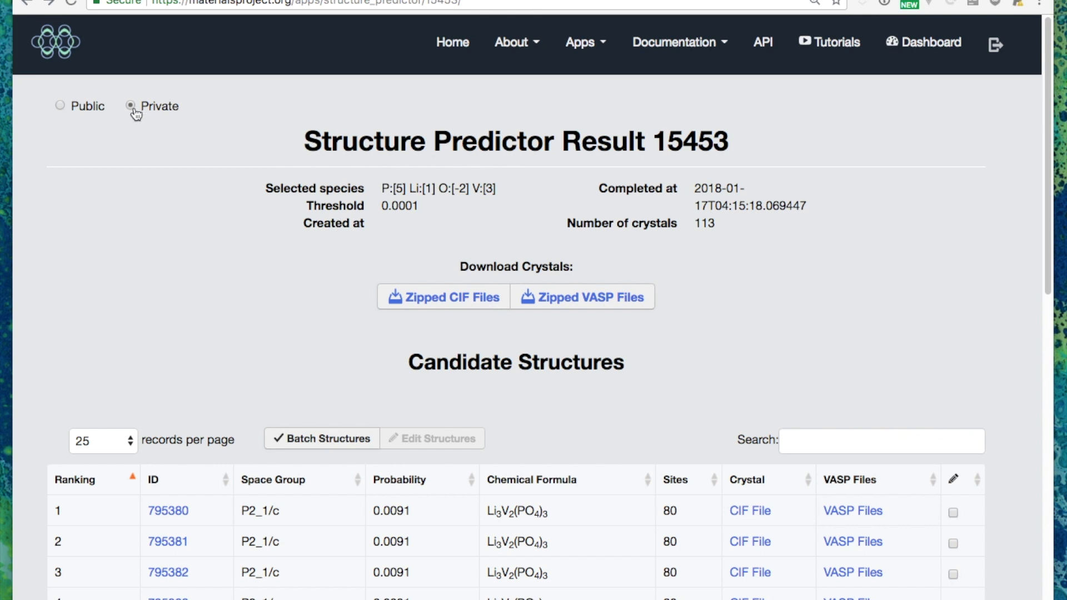
Set the Li-V-P-O prediction result to Public and review its ranked table of candidate structures.
{"action": "left_click", "coordinate": [61, 108]}
{"action": "scroll", "coordinate": [192, 207], "scroll_direction": "down", "scroll_amount": 2}
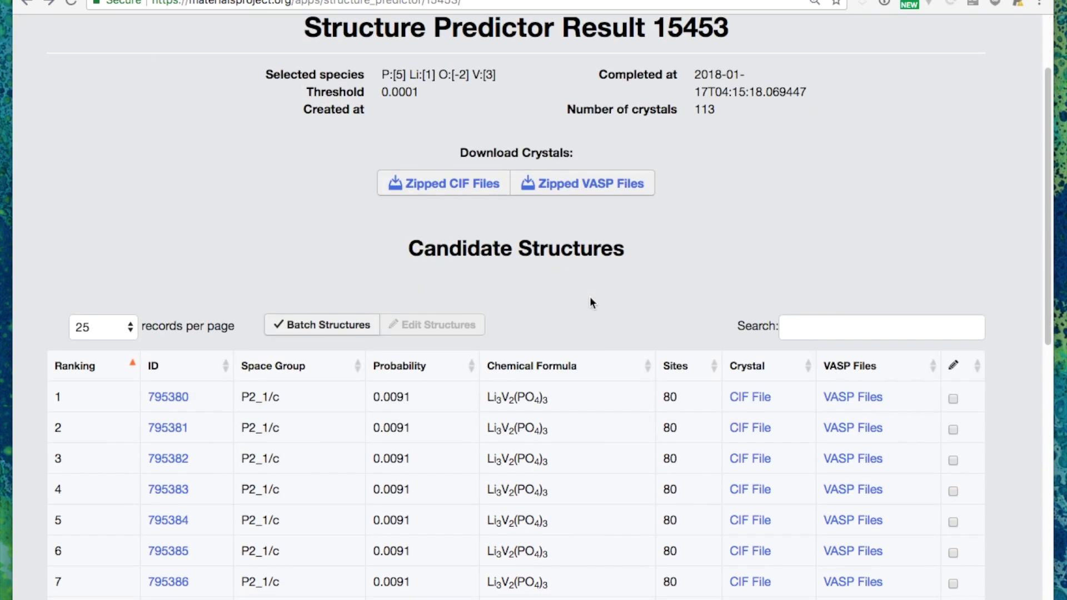
{"action": "scroll", "coordinate": [555, 315], "scroll_direction": "down", "scroll_amount": 1}
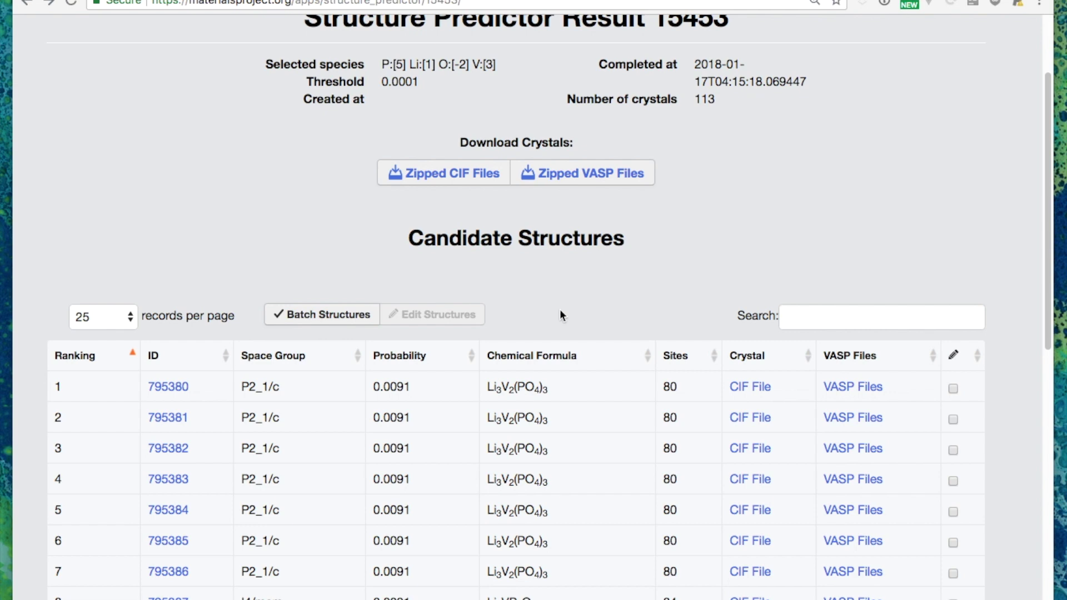
{"action": "scroll", "coordinate": [999, 348], "scroll_direction": "down", "scroll_amount": 2}
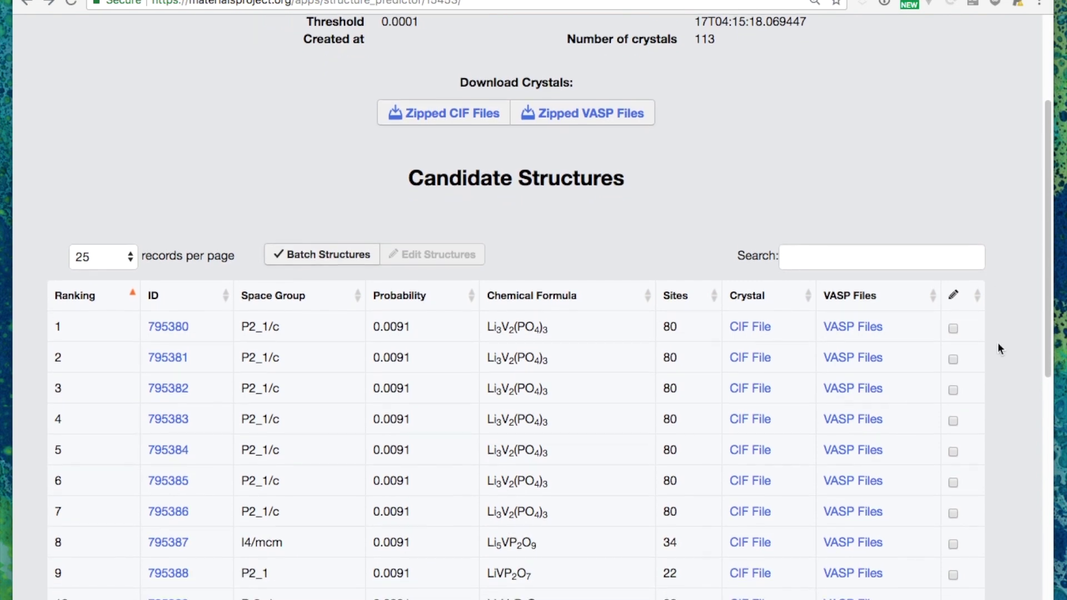
{"action": "scroll", "coordinate": [998, 348], "scroll_direction": "down", "scroll_amount": 3}
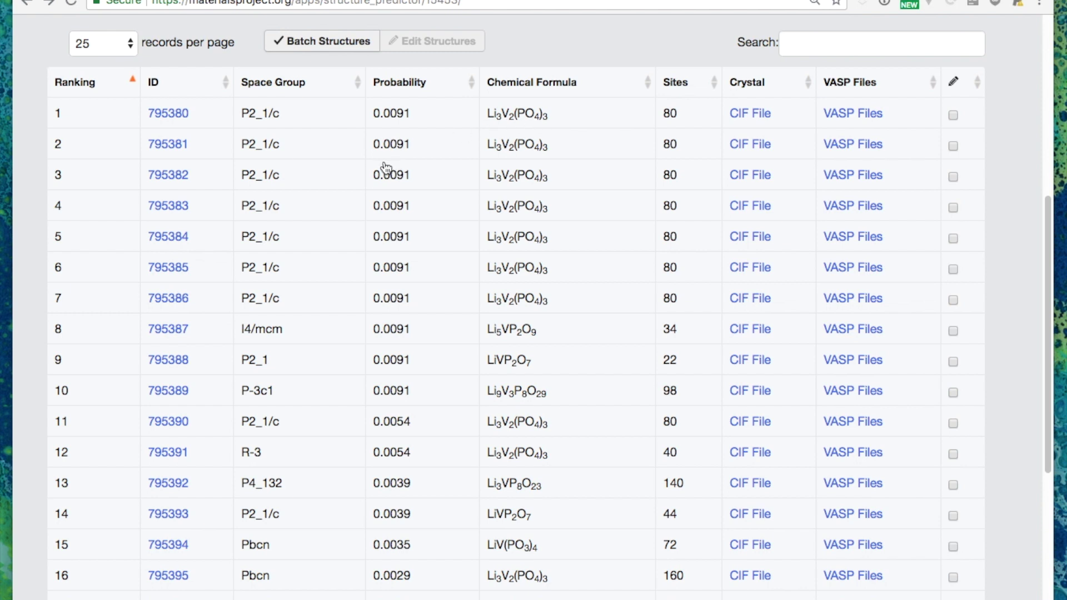
Open the top-ranked Li3V2(PO4)3 candidate and examine its crystal model, basic details and the ICSD id it is based on.
{"action": "left_click", "coordinate": [168, 114]}
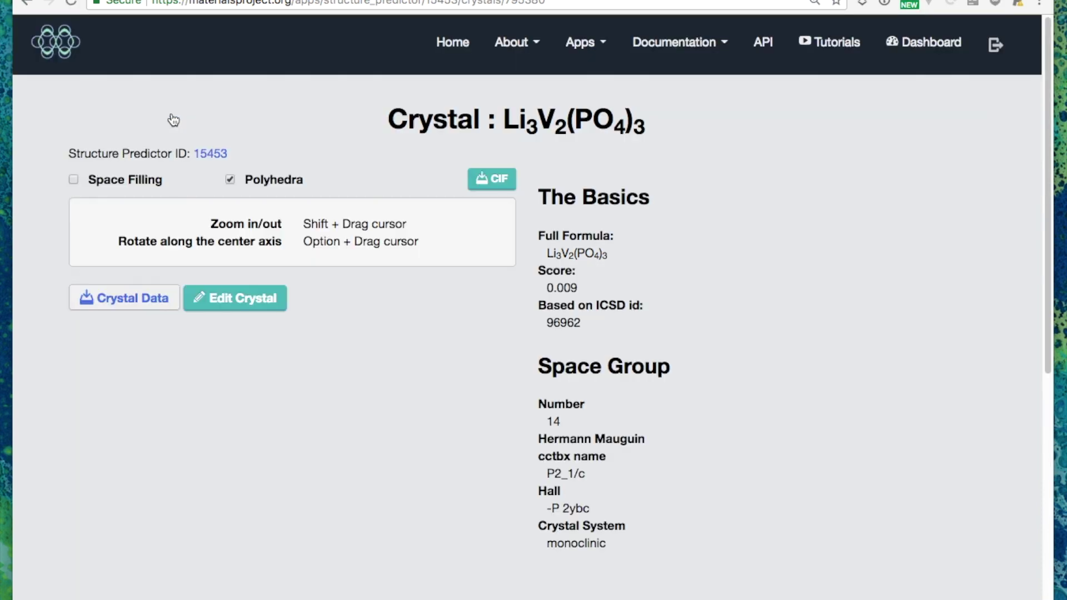
{"action": "scroll", "coordinate": [665, 253], "scroll_direction": "down", "scroll_amount": 3}
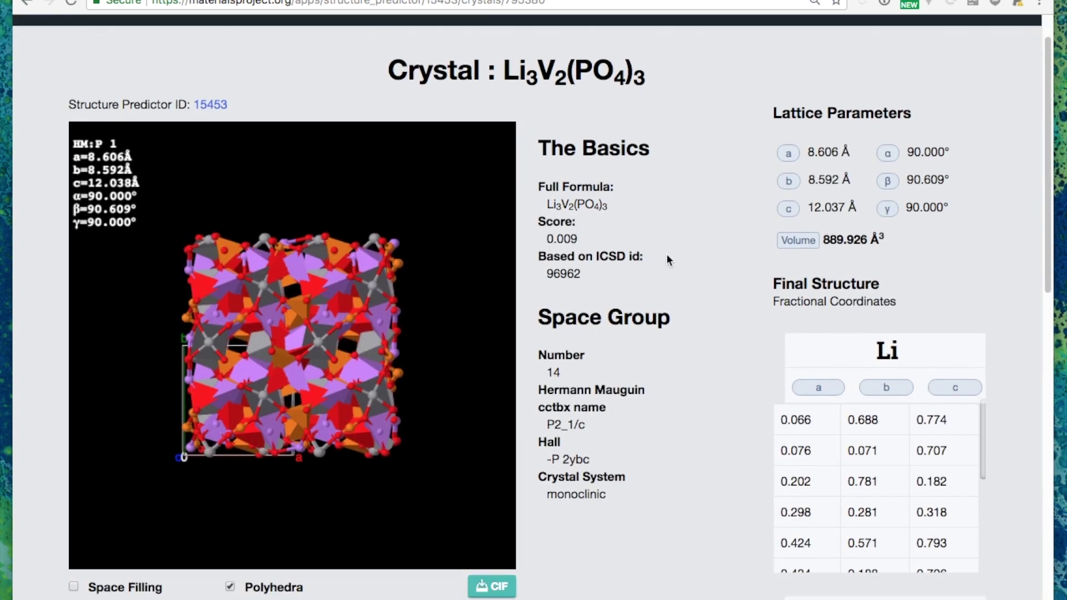
{"action": "double_click", "coordinate": [562, 234]}
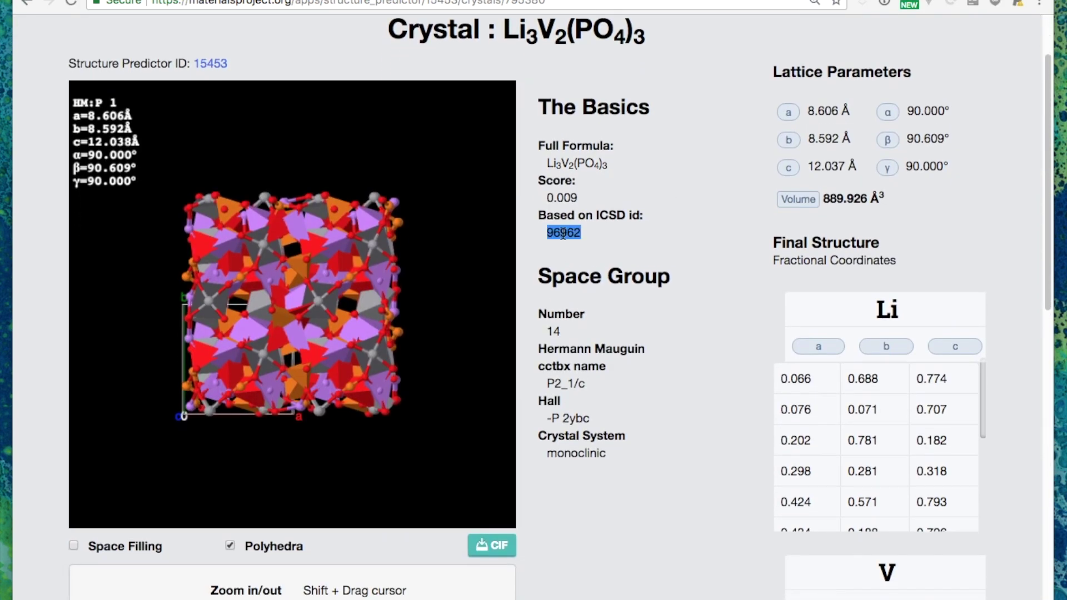
Look over the rest of the Li3V2(PO4)3 candidate page and return to the ranked list of predicted structures.
{"action": "left_click", "coordinate": [595, 232]}
{"action": "scroll", "coordinate": [693, 296], "scroll_direction": "down", "scroll_amount": 5}
{"action": "scroll", "coordinate": [692, 311], "scroll_direction": "up", "scroll_amount": 2}
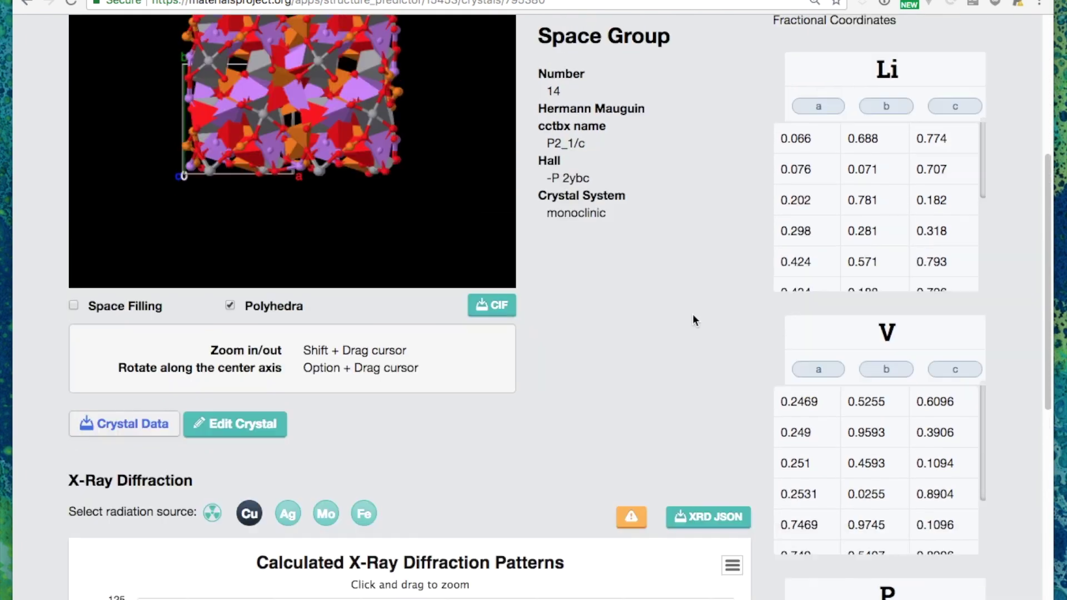
{"action": "scroll", "coordinate": [692, 314], "scroll_direction": "up", "scroll_amount": 3}
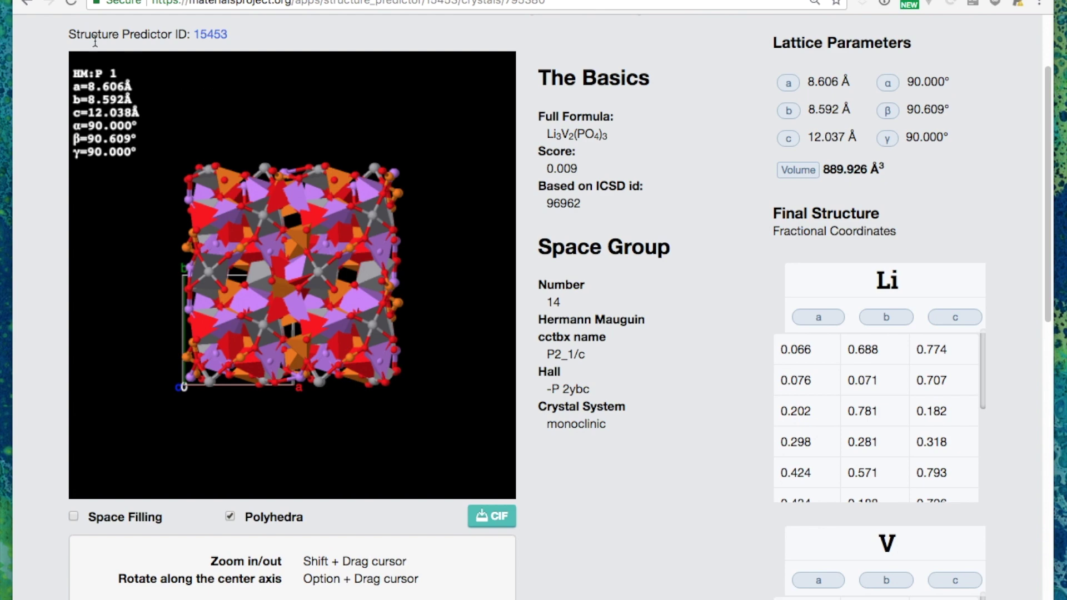
{"action": "left_click", "coordinate": [24, 2]}
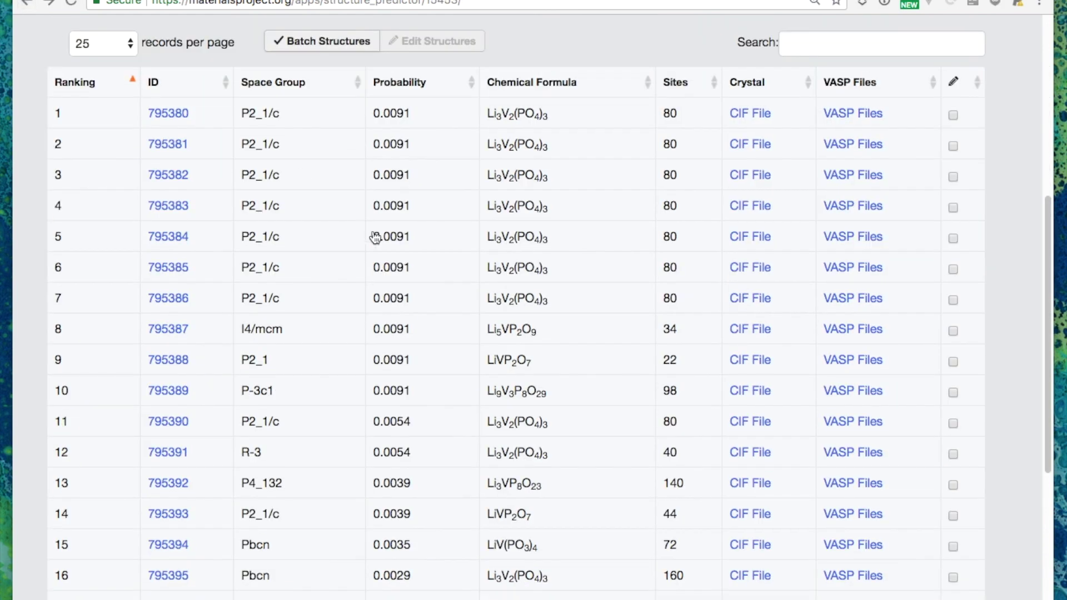
{"action": "scroll", "coordinate": [553, 23], "scroll_direction": "up", "scroll_amount": 7}
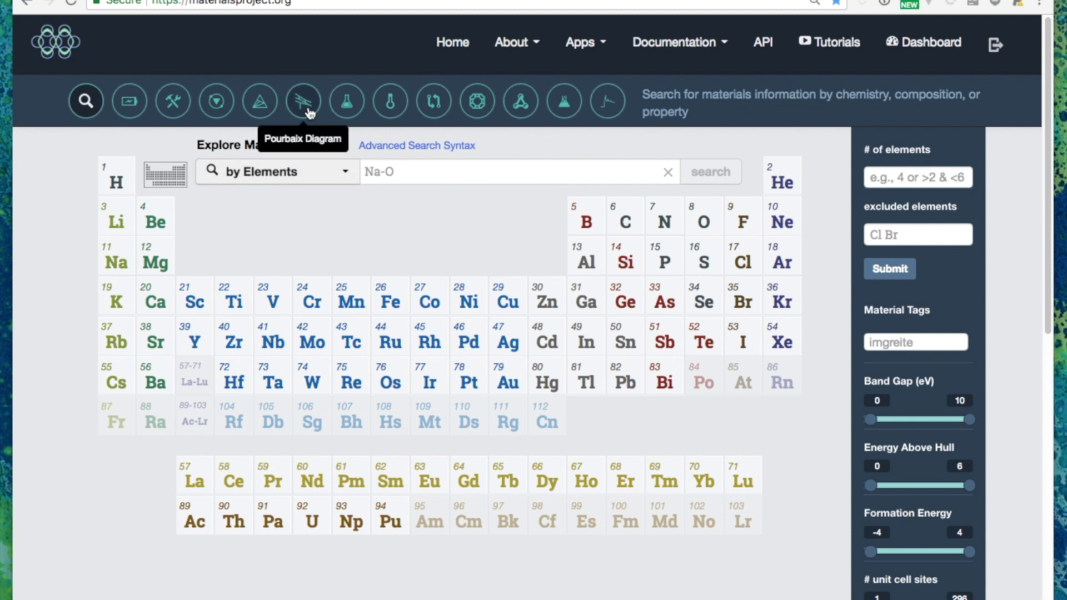
Open the Phase Diagram app, generate the Na-Fe-S phase diagram and view the full ternary plot.
{"action": "left_click", "coordinate": [261, 104]}
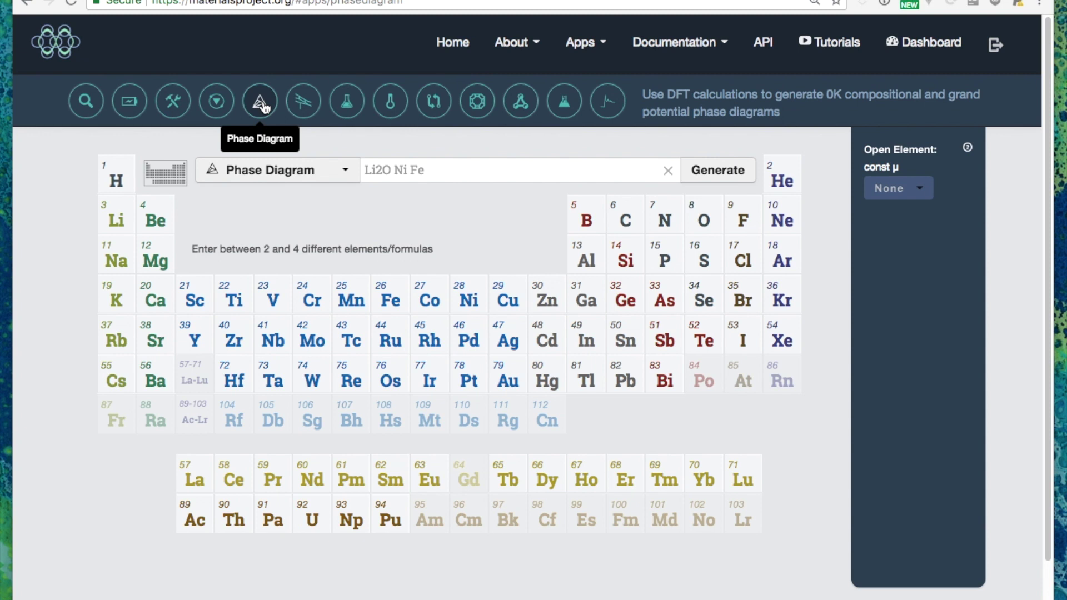
{"action": "left_click", "coordinate": [421, 168]}
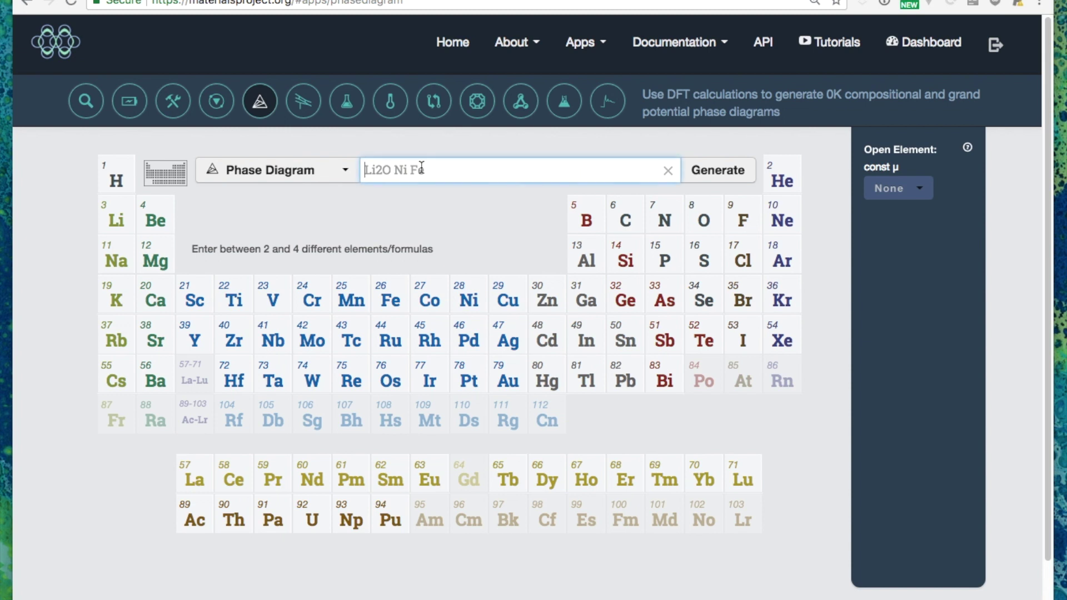
{"action": "type", "text": "a + Fe + "}
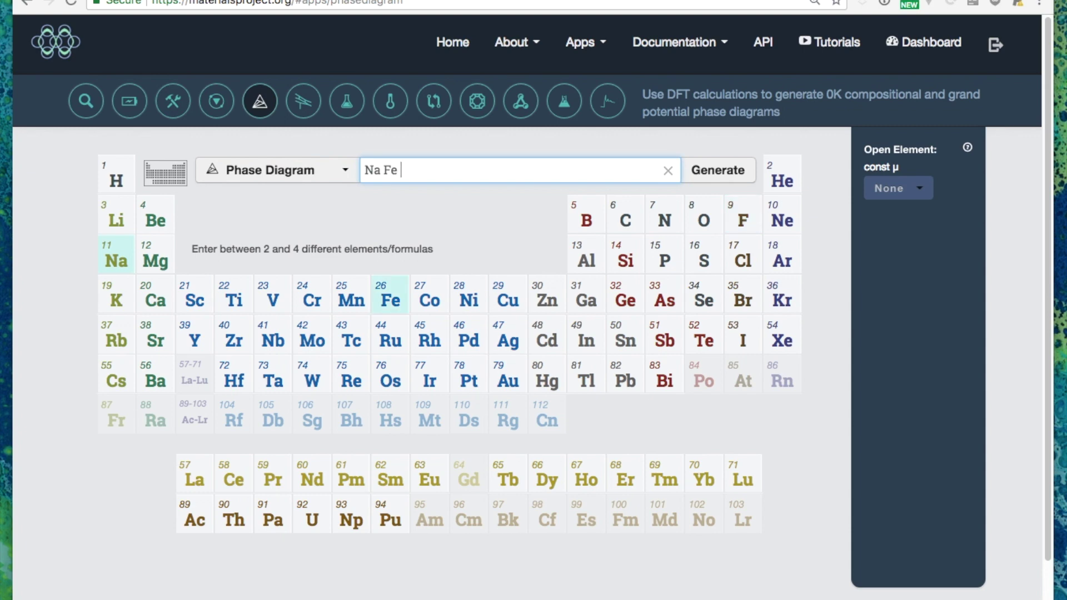
{"action": "type", "text": "S"}
{"action": "key", "text": "Return"}
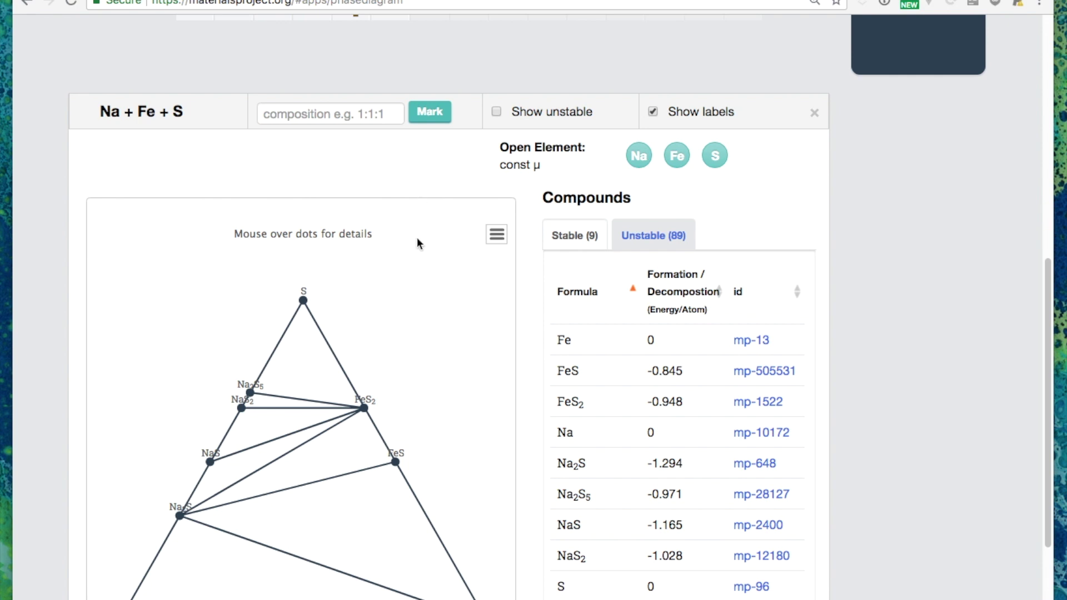
{"action": "scroll", "coordinate": [416, 269], "scroll_direction": "down", "scroll_amount": 4}
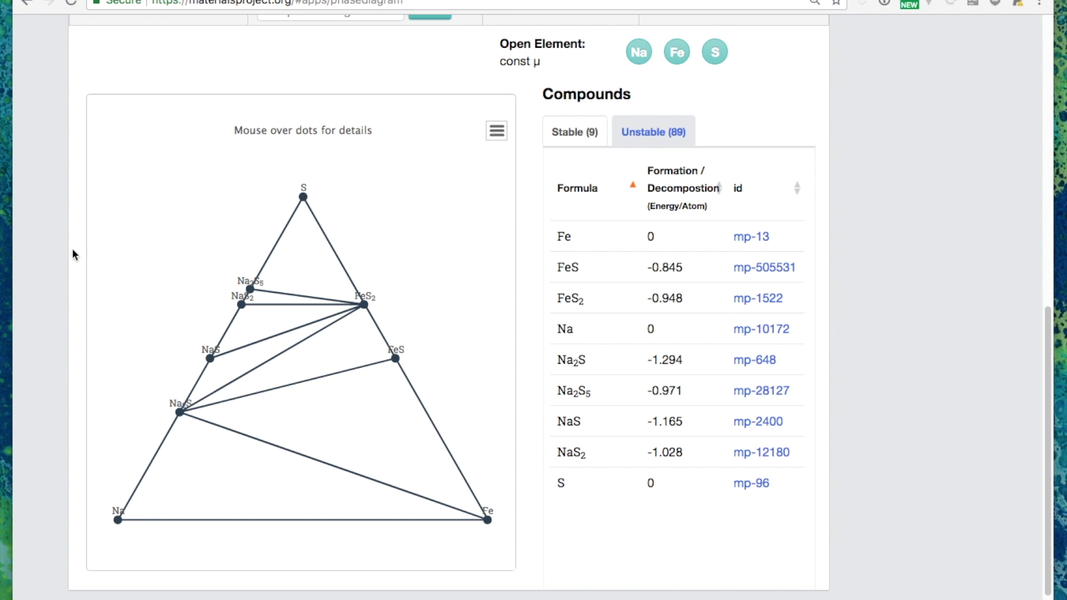
{"action": "scroll", "coordinate": [72, 254], "scroll_direction": "down", "scroll_amount": 2}
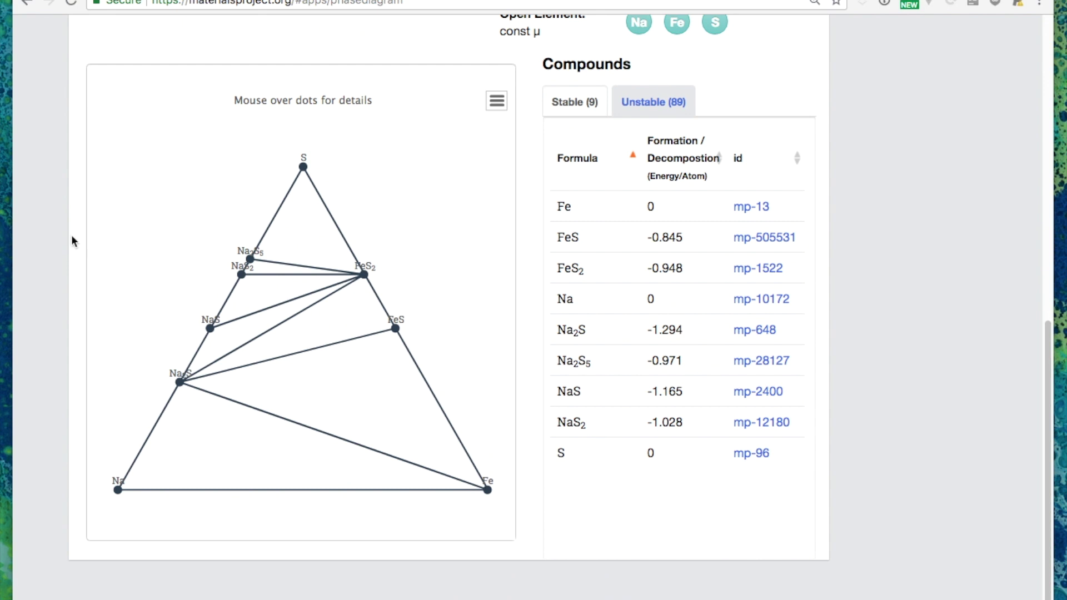
Mark the composition 1:1:2 on the Na-Fe-S phase diagram and inspect the marked point and the neighbouring Na2S and FeS points.
{"action": "scroll", "coordinate": [22, 220], "scroll_direction": "up", "scroll_amount": 10}
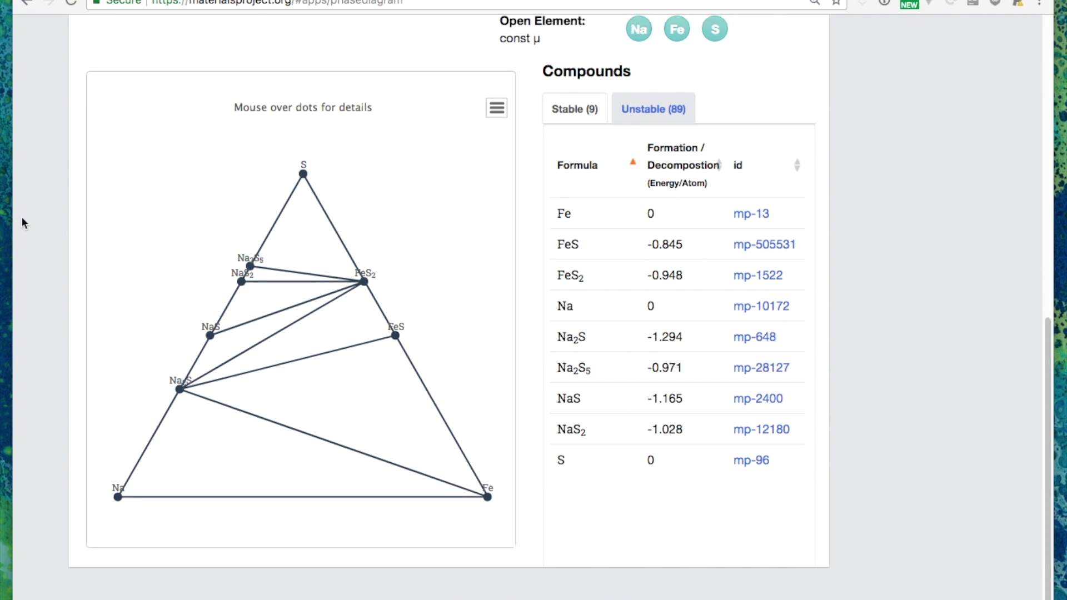
{"action": "left_click", "coordinate": [303, 359]}
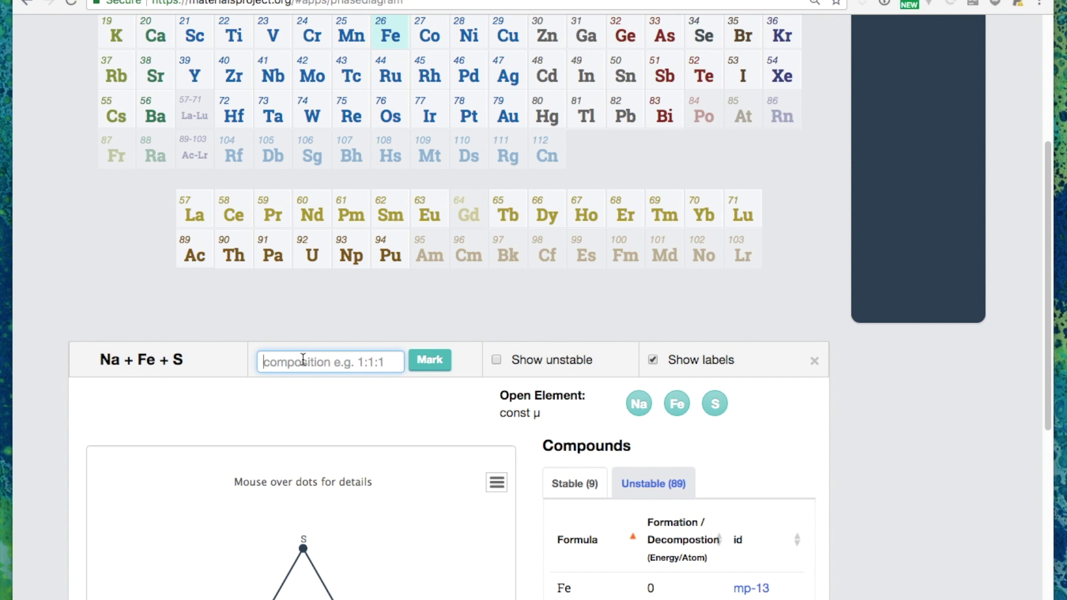
{"action": "type", "text": "1"}
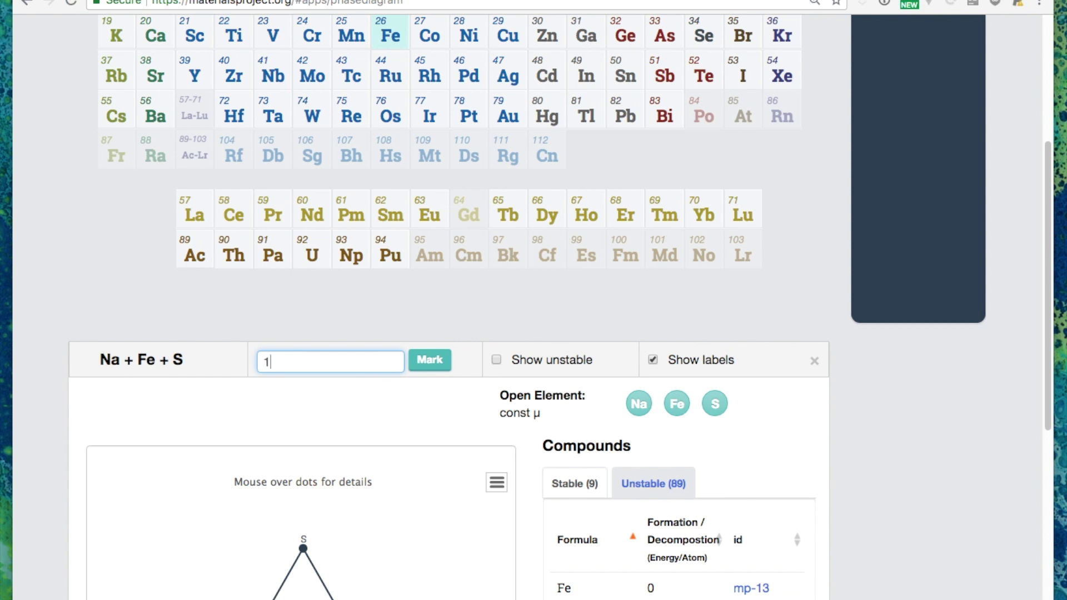
{"action": "type", "text": ":1:2"}
{"action": "key", "text": "Return"}
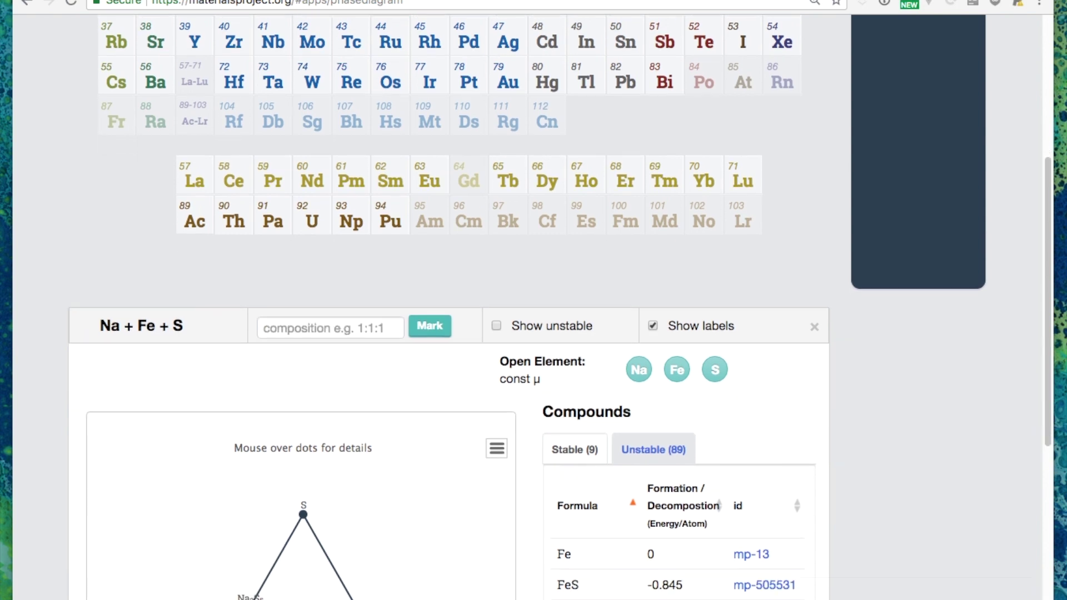
{"action": "scroll", "coordinate": [114, 376], "scroll_direction": "down", "scroll_amount": 4}
{"action": "mouse_move", "coordinate": [305, 465]}
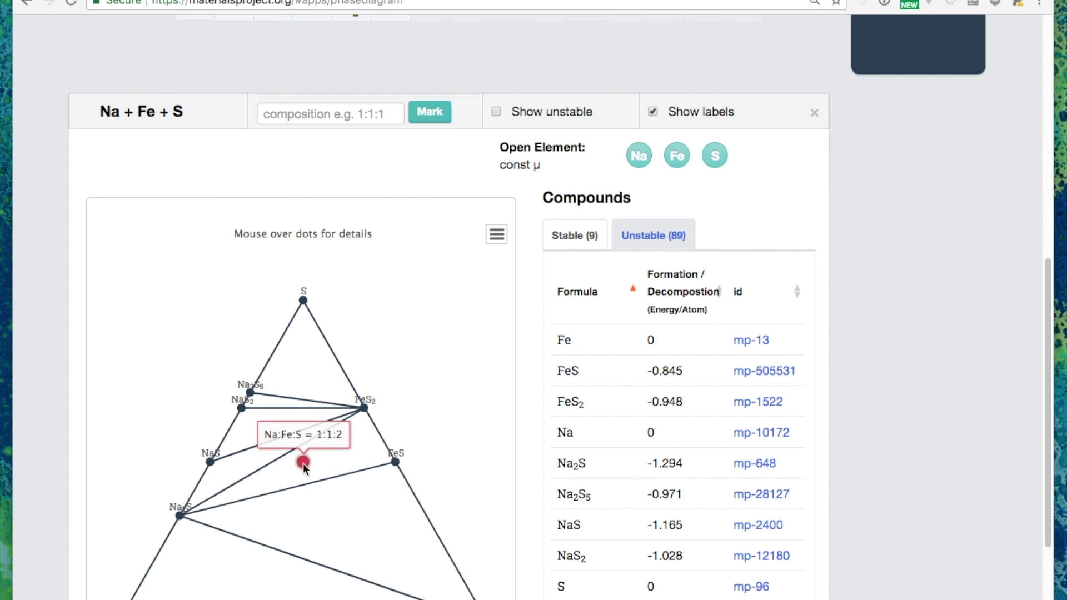
{"action": "mouse_move", "coordinate": [178, 512]}
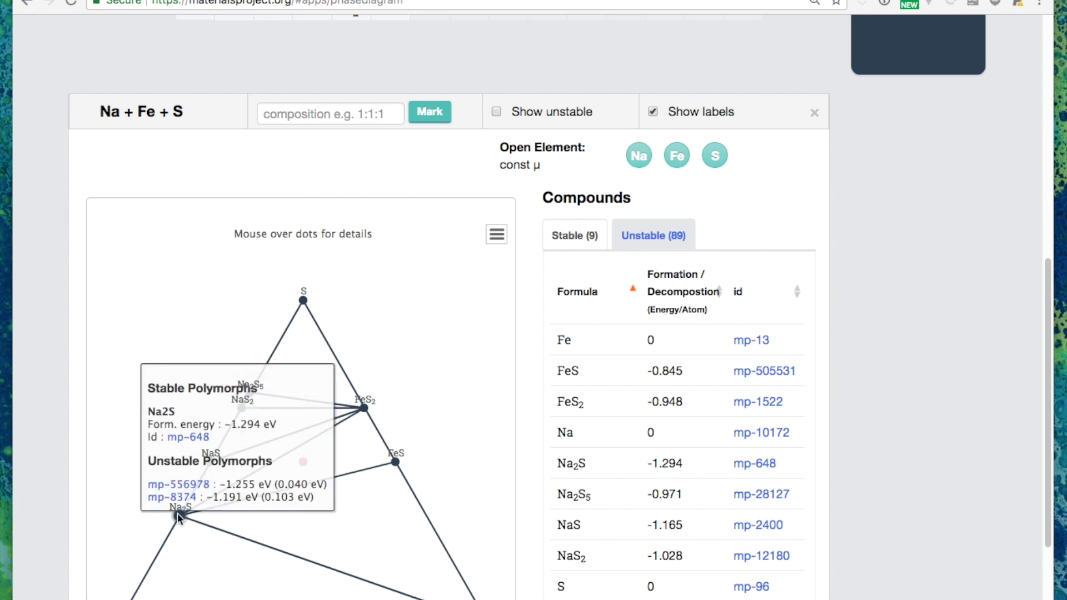
{"action": "mouse_move", "coordinate": [396, 465]}
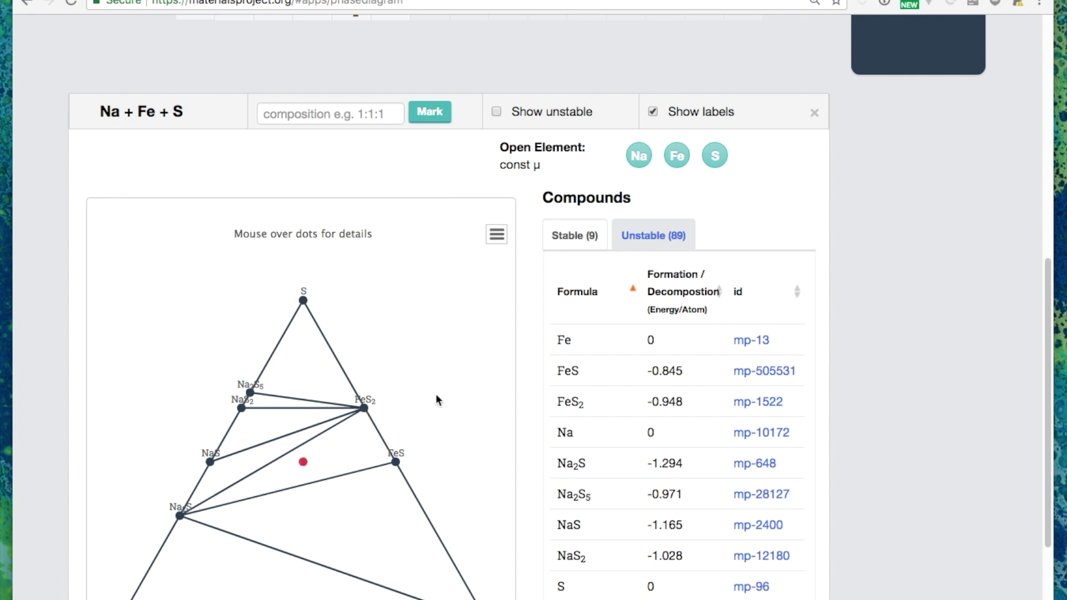
Return to the materials search and search for the formula NaFeS2.
{"action": "scroll", "coordinate": [438, 395], "scroll_direction": "up", "scroll_amount": 10}
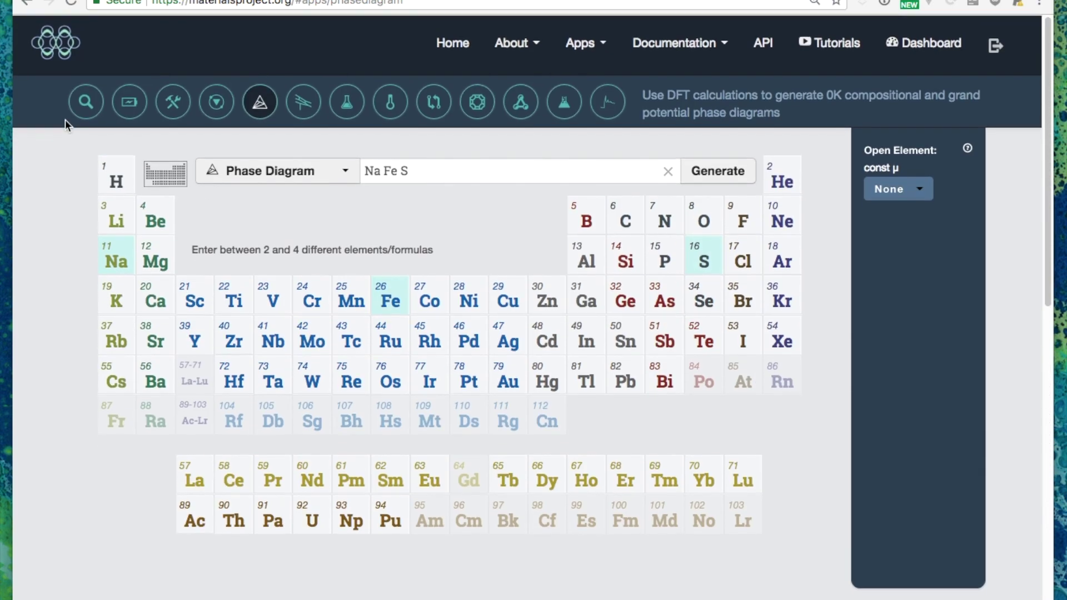
{"action": "left_click", "coordinate": [78, 117]}
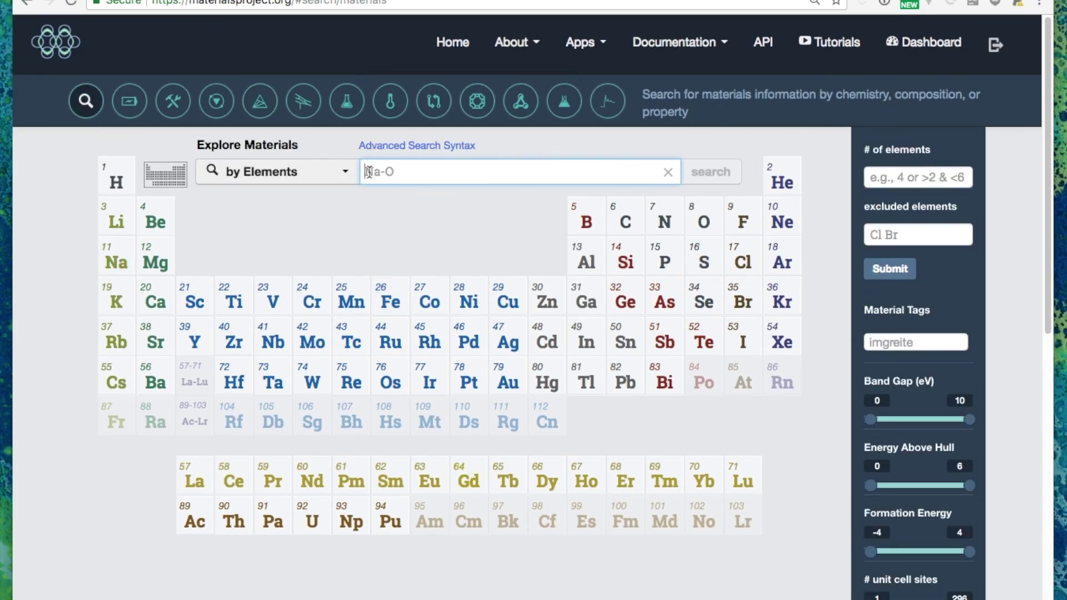
{"action": "type", "text": "NaFeS2"}
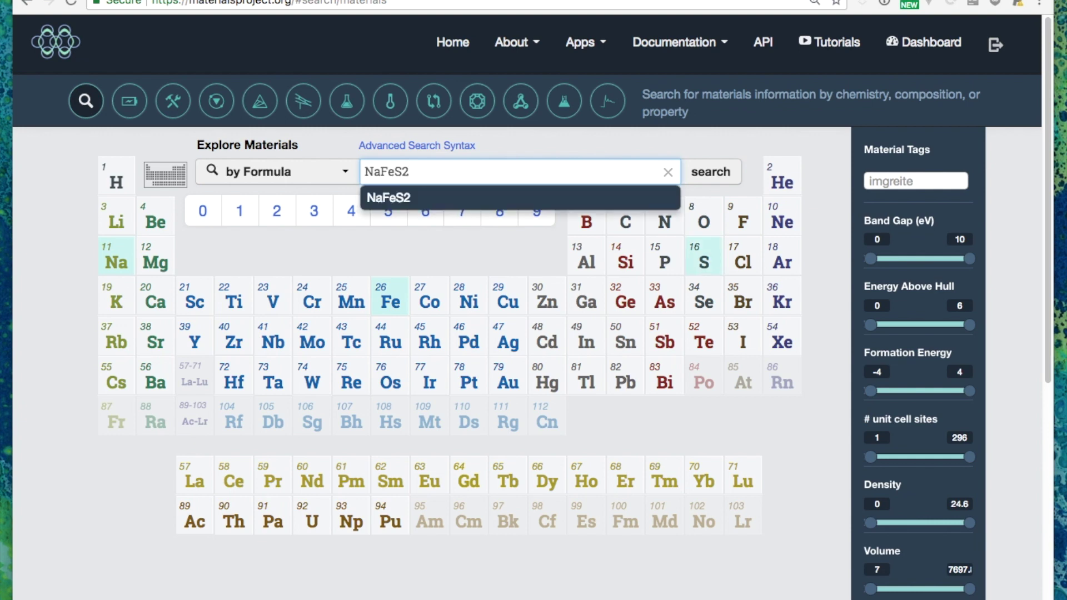
{"action": "key", "text": "Return"}
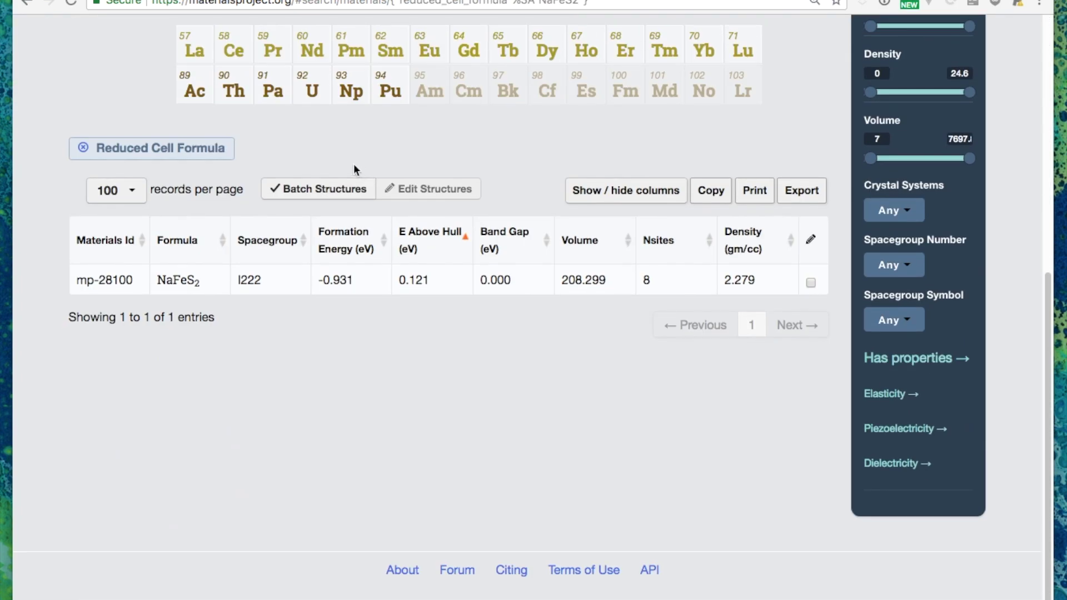
Open the NaFeS2 entry mp-28100, review its energy above hull and decomposition products, and close its page.
{"action": "left_click", "coordinate": [202, 283]}
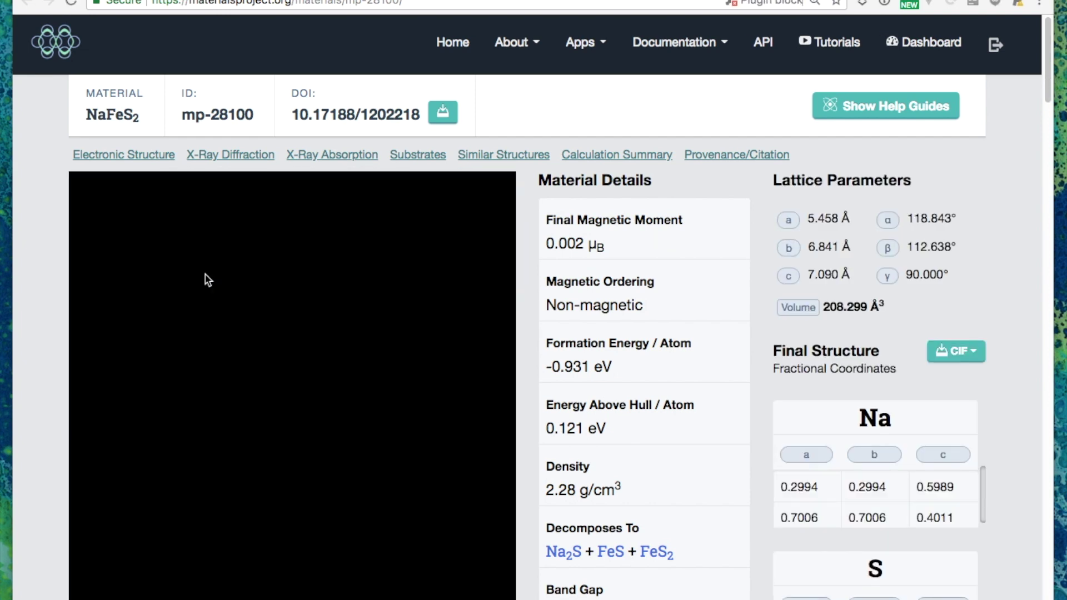
{"action": "scroll", "coordinate": [584, 338], "scroll_direction": "down", "scroll_amount": 1}
{"action": "scroll", "coordinate": [584, 338], "scroll_direction": "down", "scroll_amount": 5}
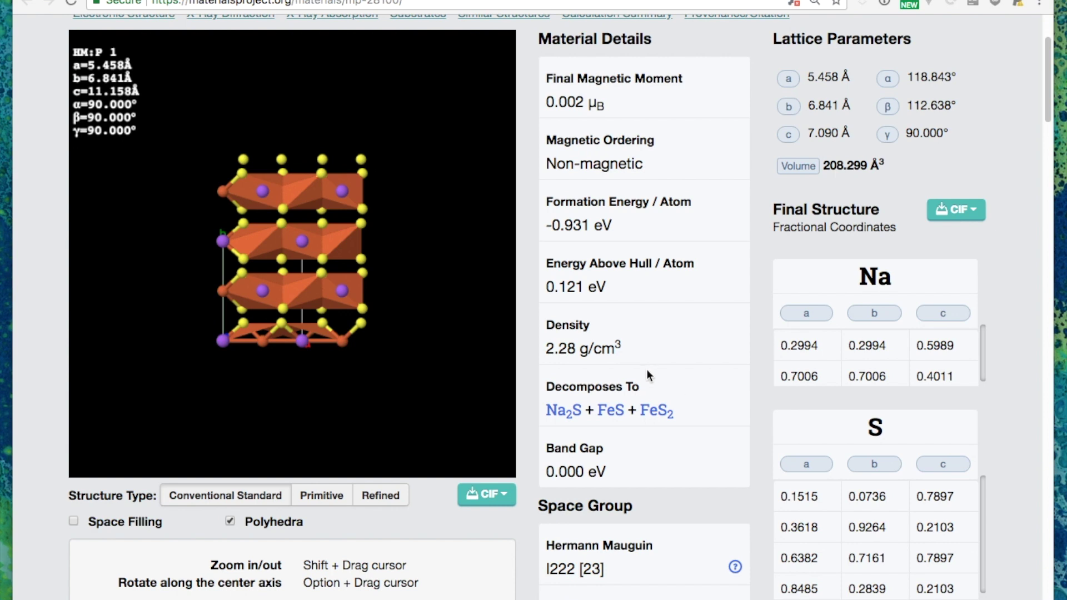
{"action": "scroll", "coordinate": [646, 369], "scroll_direction": "up", "scroll_amount": 3}
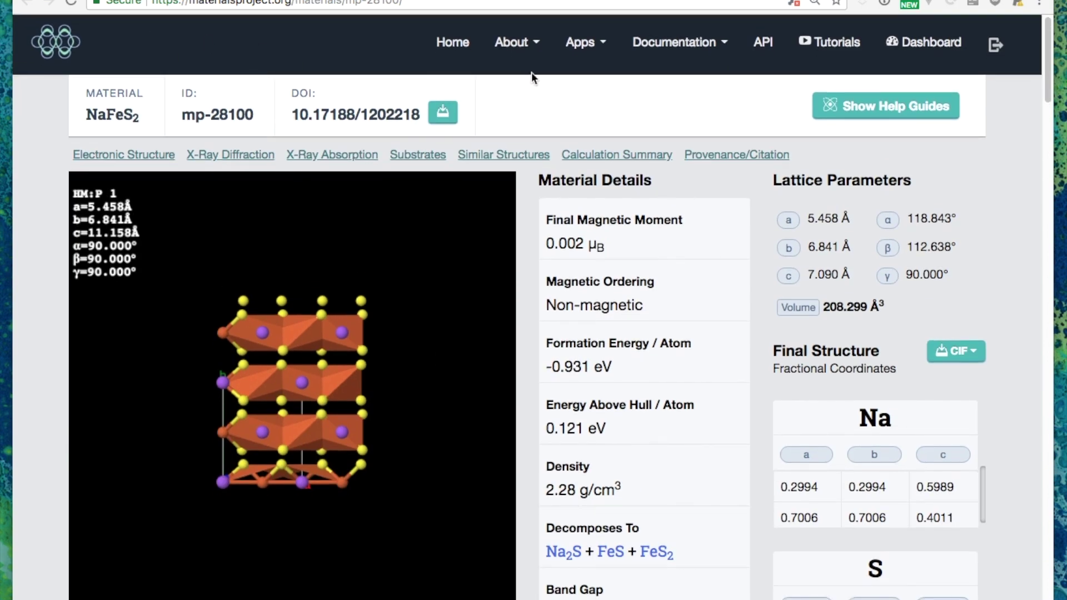
{"action": "key", "text": "super+w"}
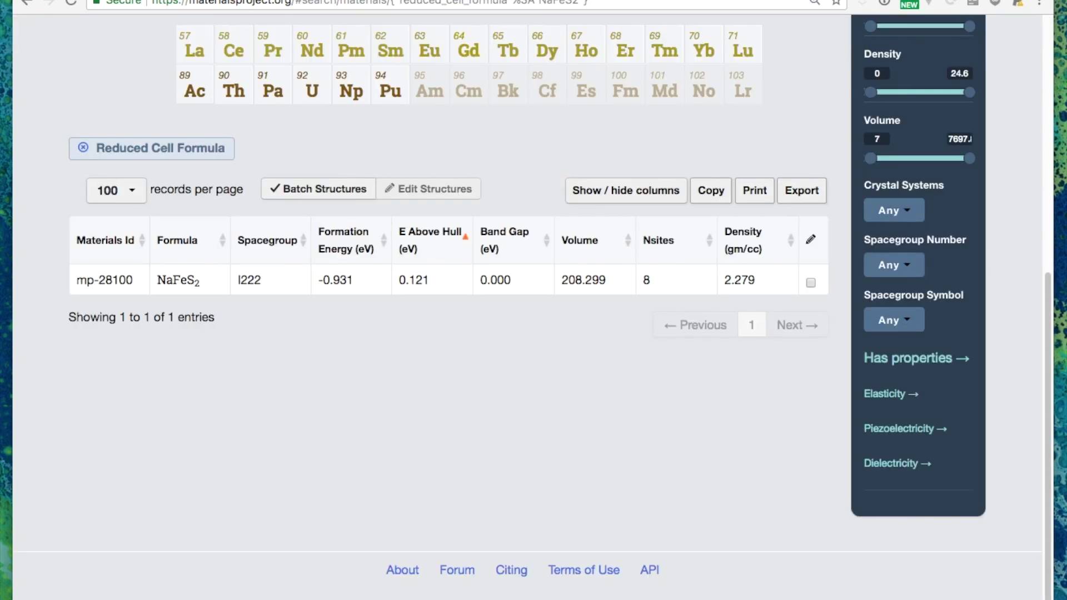
Return to the Phase Diagram app and generate the Na-Fe-S phase diagram again.
{"action": "scroll", "coordinate": [412, 138], "scroll_direction": "up", "scroll_amount": 8}
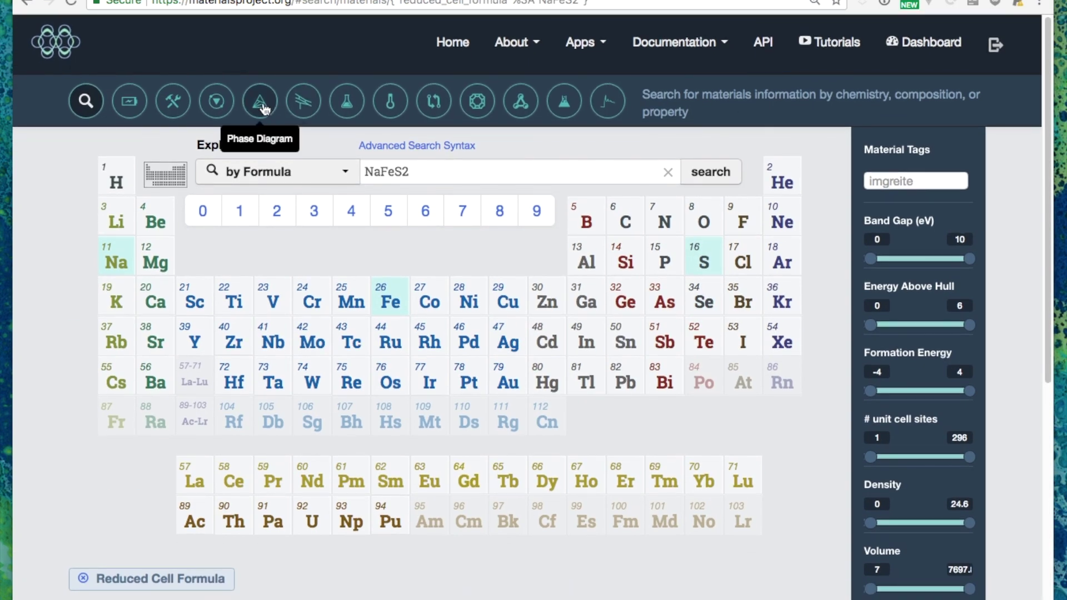
{"action": "left_click", "coordinate": [261, 104]}
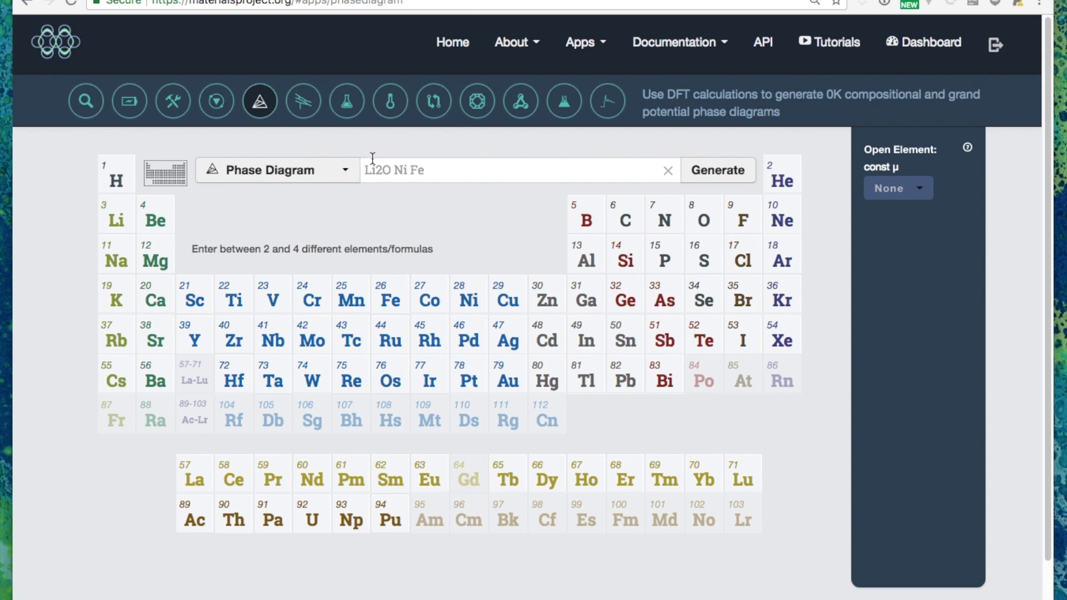
{"action": "left_click", "coordinate": [396, 175]}
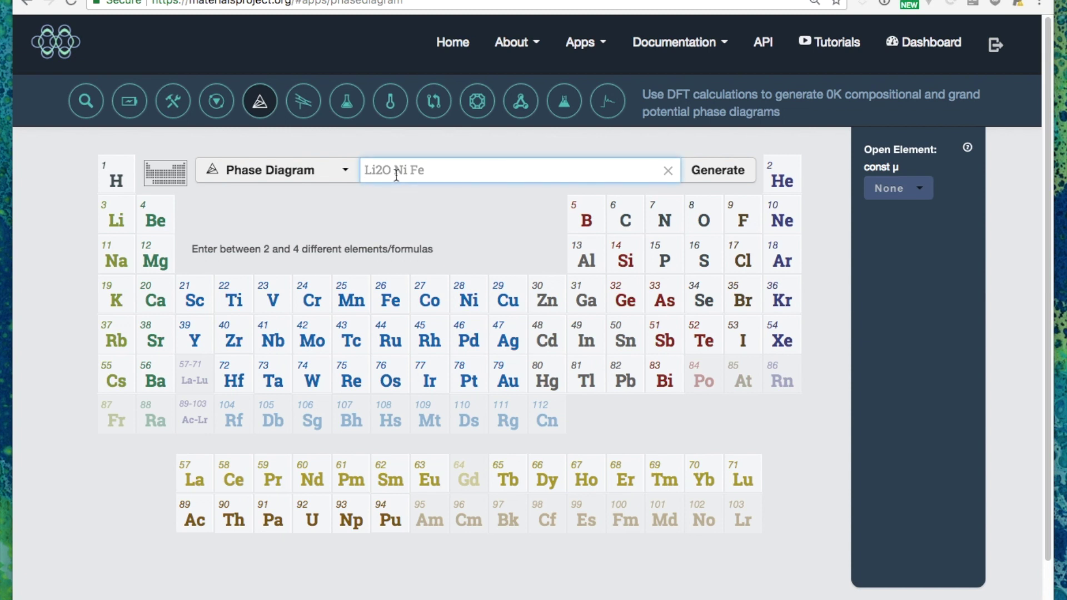
{"action": "type", "text": "Na + Fe + S"}
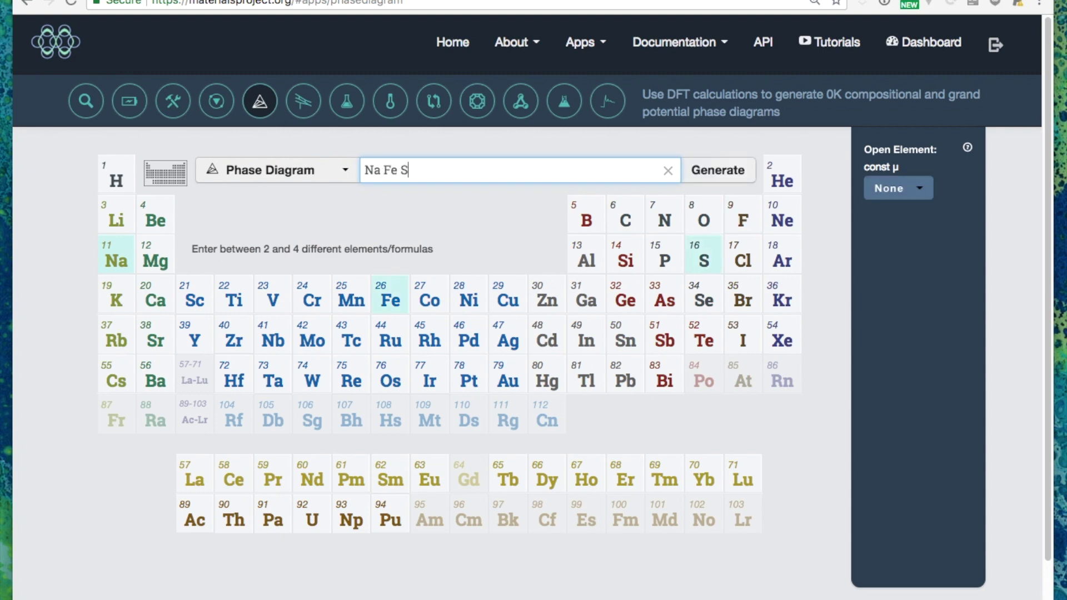
{"action": "key", "text": "Return"}
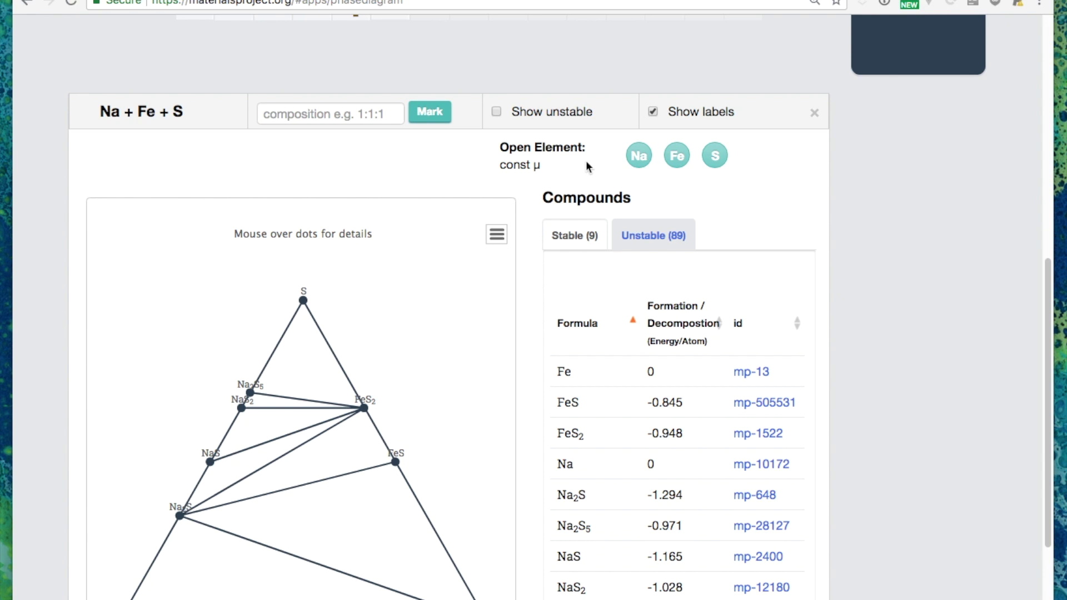
Set S as the open element and step its chemical potential forward to the range -8.011 → -5.818.
{"action": "left_click", "coordinate": [715, 156]}
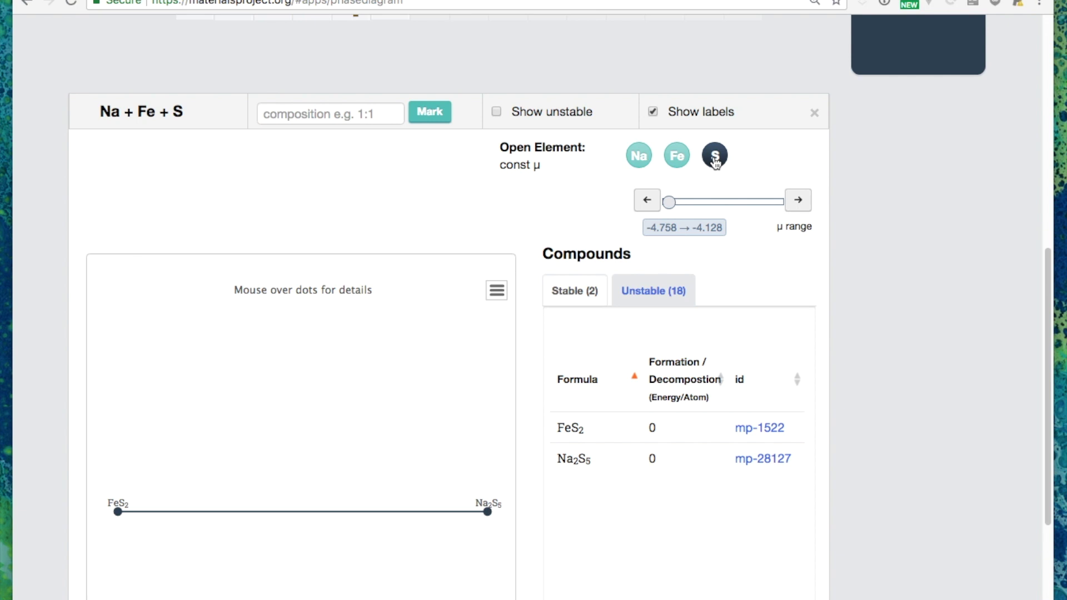
{"action": "left_click", "coordinate": [798, 200]}
{"action": "left_click", "coordinate": [797, 200]}
{"action": "left_click", "coordinate": [798, 200]}
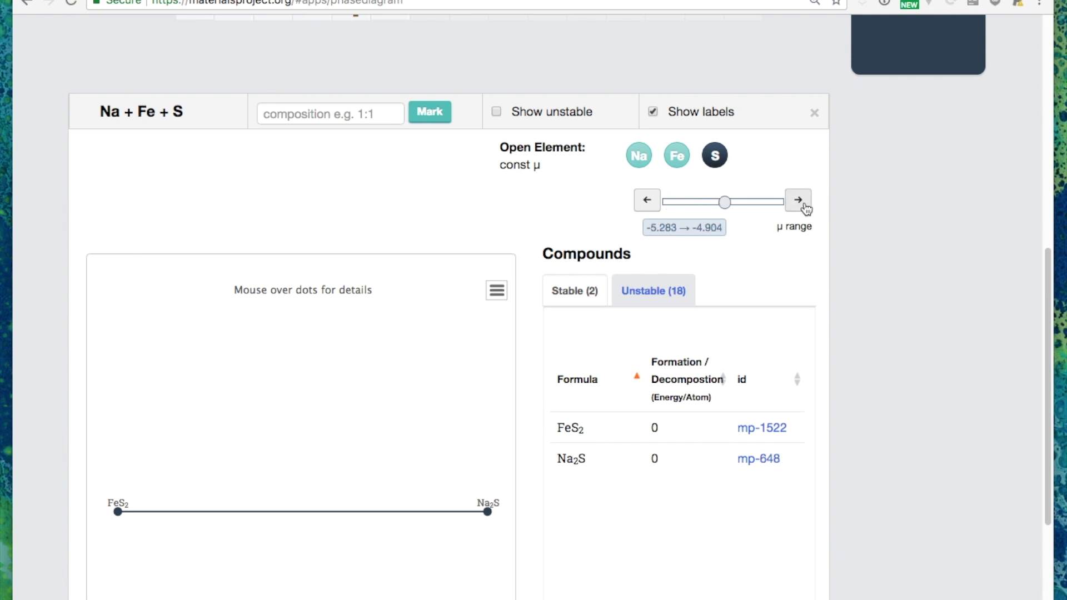
{"action": "left_click", "coordinate": [798, 200]}
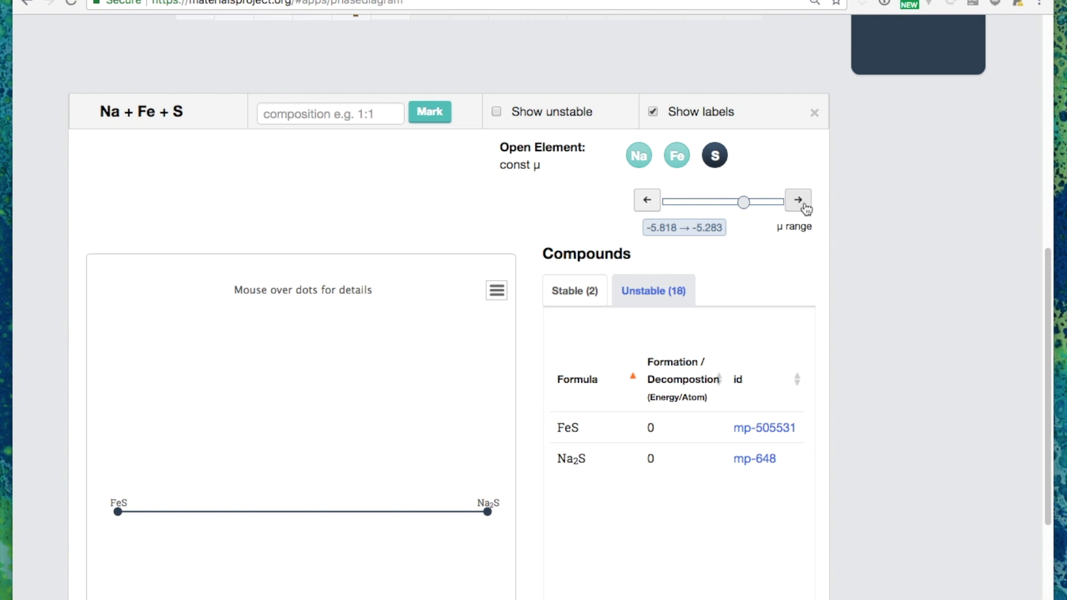
{"action": "left_click", "coordinate": [798, 200]}
{"action": "left_click", "coordinate": [797, 200]}
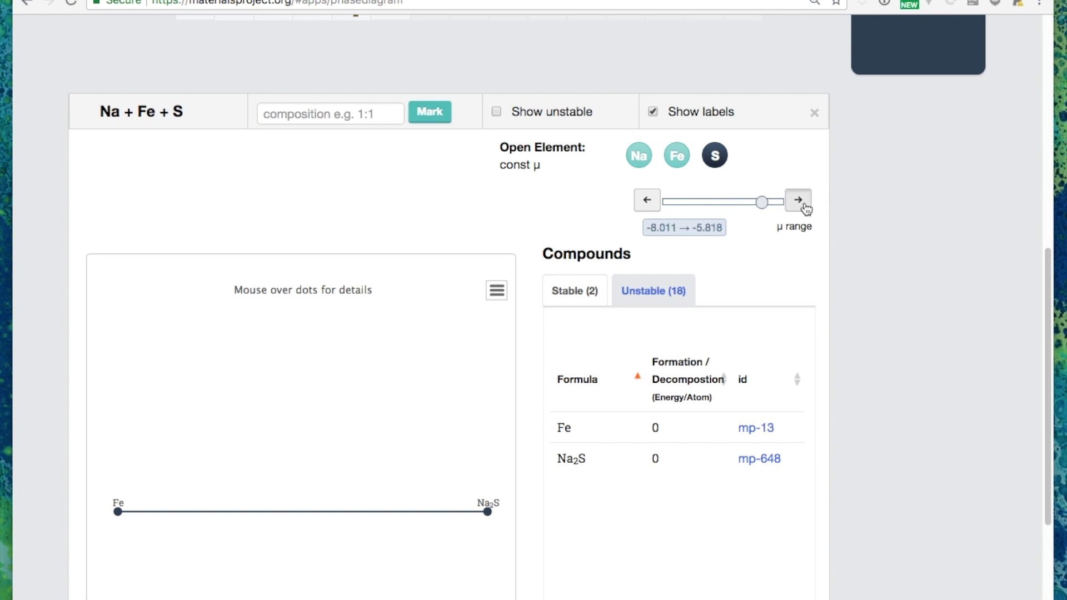
Step the chemical potential of S back through the previous, less negative ranges.
{"action": "left_click", "coordinate": [646, 200]}
{"action": "left_click", "coordinate": [646, 200]}
{"action": "left_click", "coordinate": [647, 200]}
{"action": "left_click", "coordinate": [646, 200]}
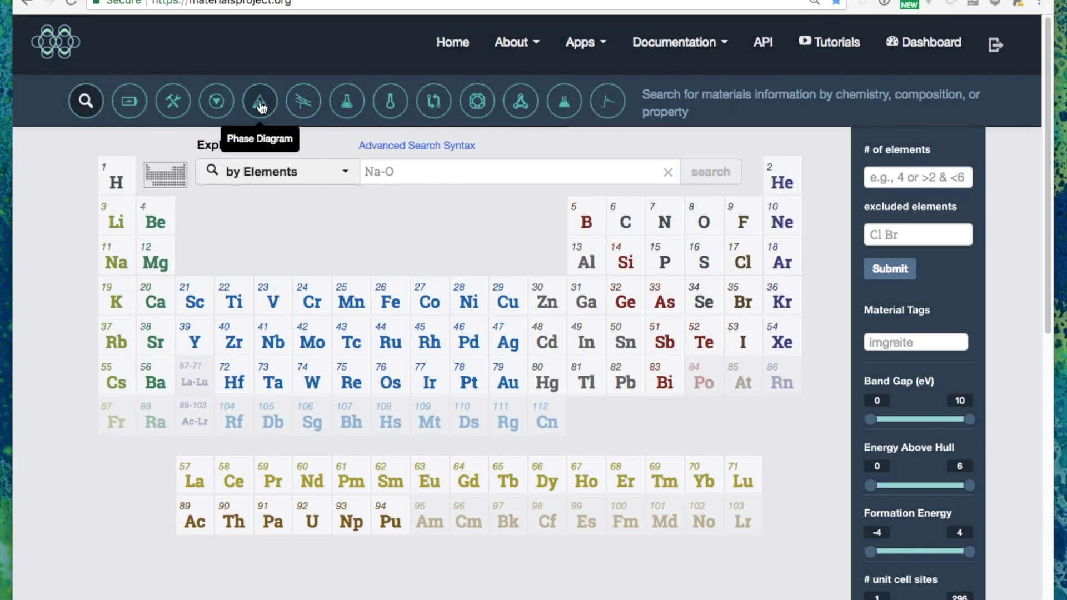
Open the Pourbaix Diagram app and generate the diagram for the elements Bi and V.
{"action": "left_click", "coordinate": [303, 102]}
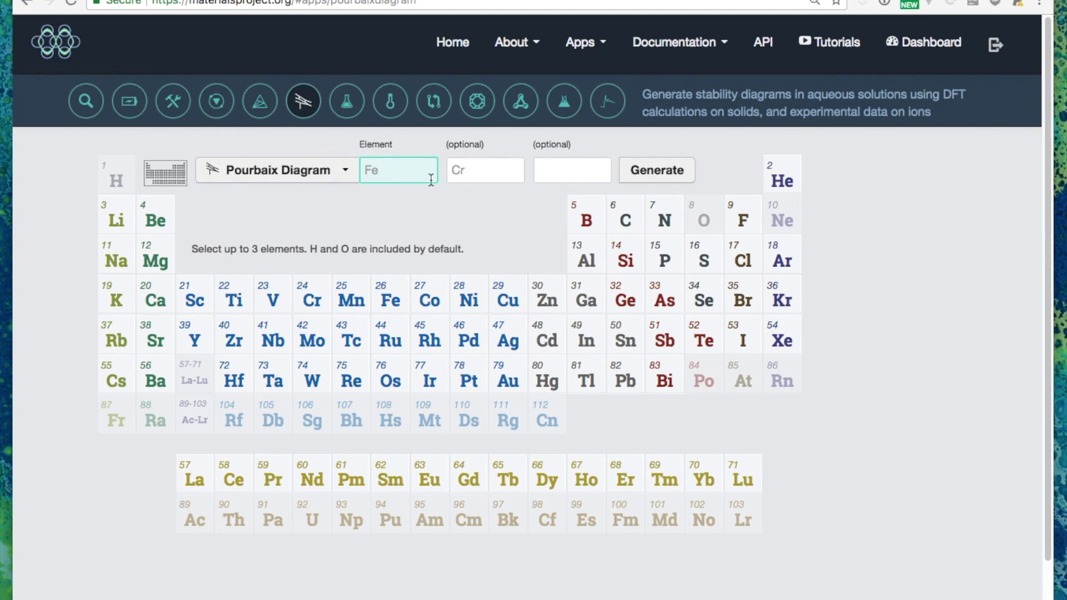
{"action": "type", "text": "Bi"}
{"action": "key", "text": "Tab"}
{"action": "type", "text": "V"}
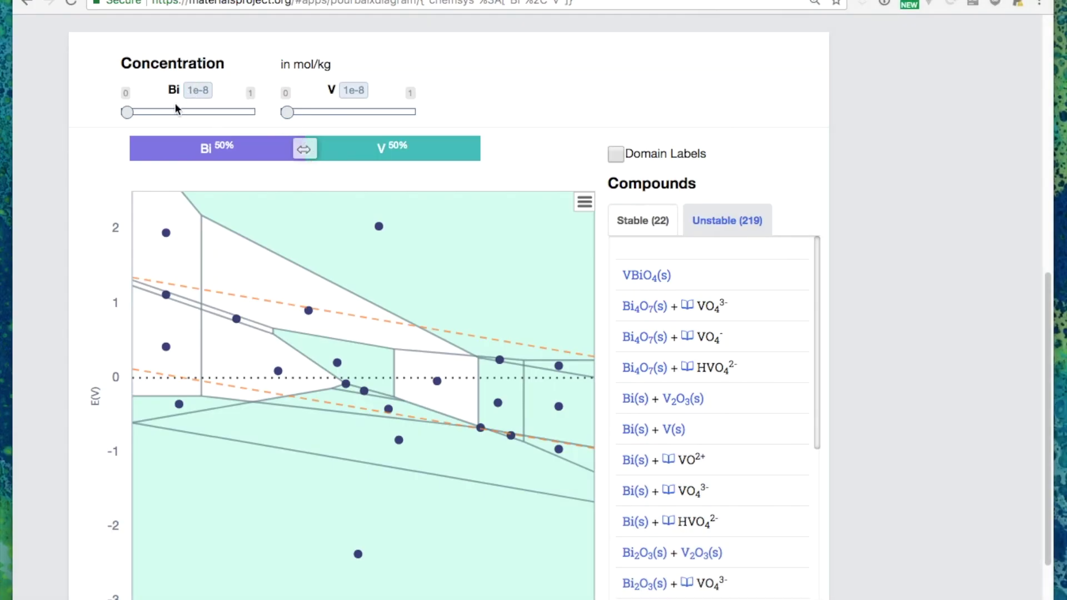
Set the Bi and V ion concentrations to 0.00001 mol/kg each.
{"action": "left_click_drag", "start_coordinate": [128, 112], "coordinate": [163, 113]}
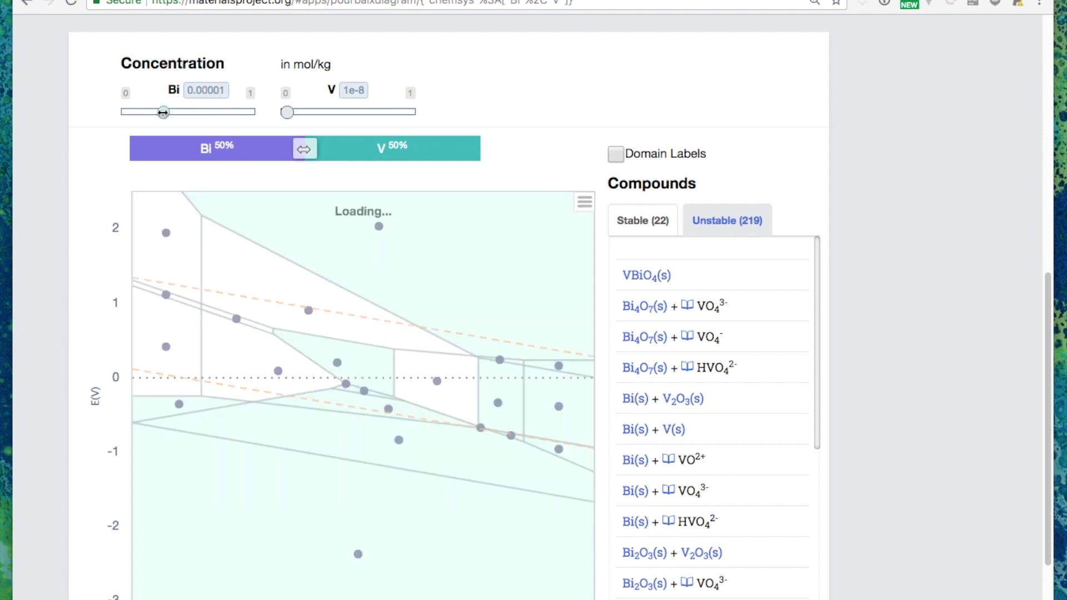
{"action": "left_click_drag", "start_coordinate": [287, 111], "coordinate": [318, 111]}
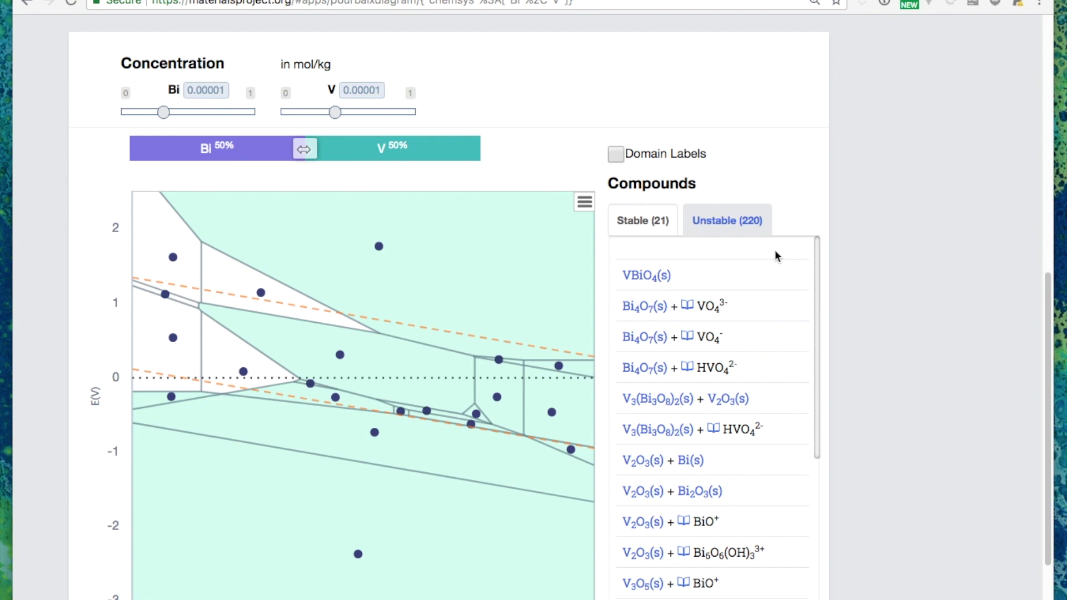
Open the VBiO4 material page from its domain on the Pourbaix diagram.
{"action": "mouse_move", "coordinate": [341, 357]}
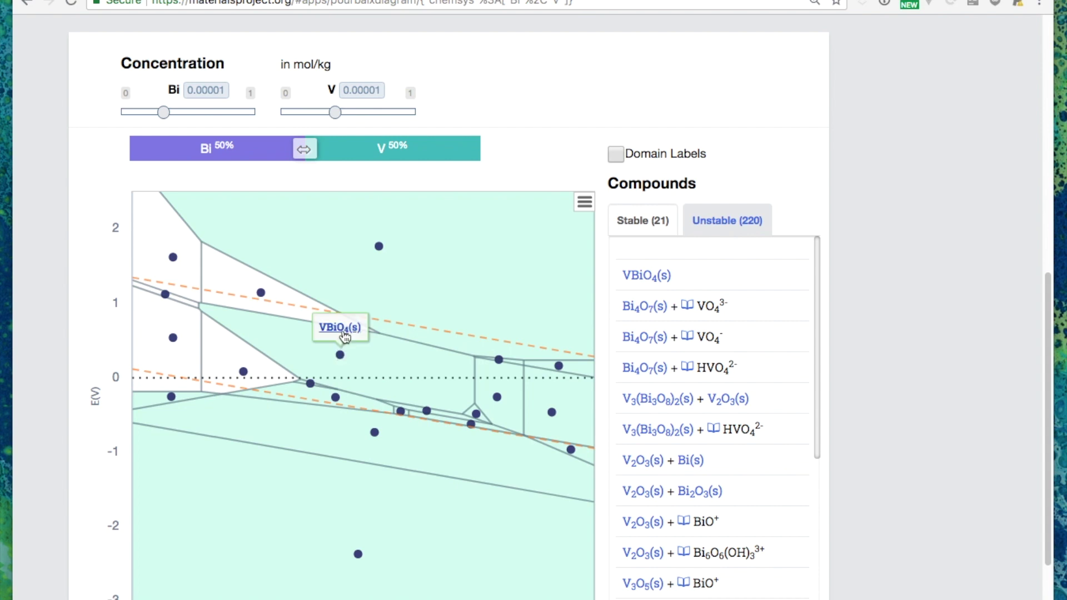
{"action": "left_click", "coordinate": [340, 328]}
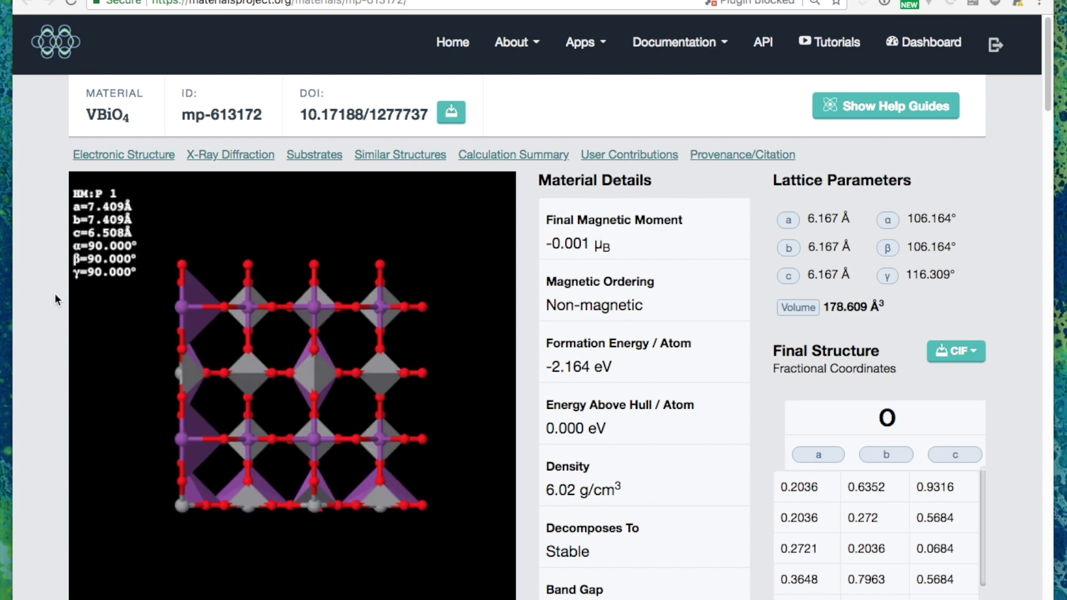
{"action": "scroll", "coordinate": [55, 294], "scroll_direction": "down", "scroll_amount": 6}
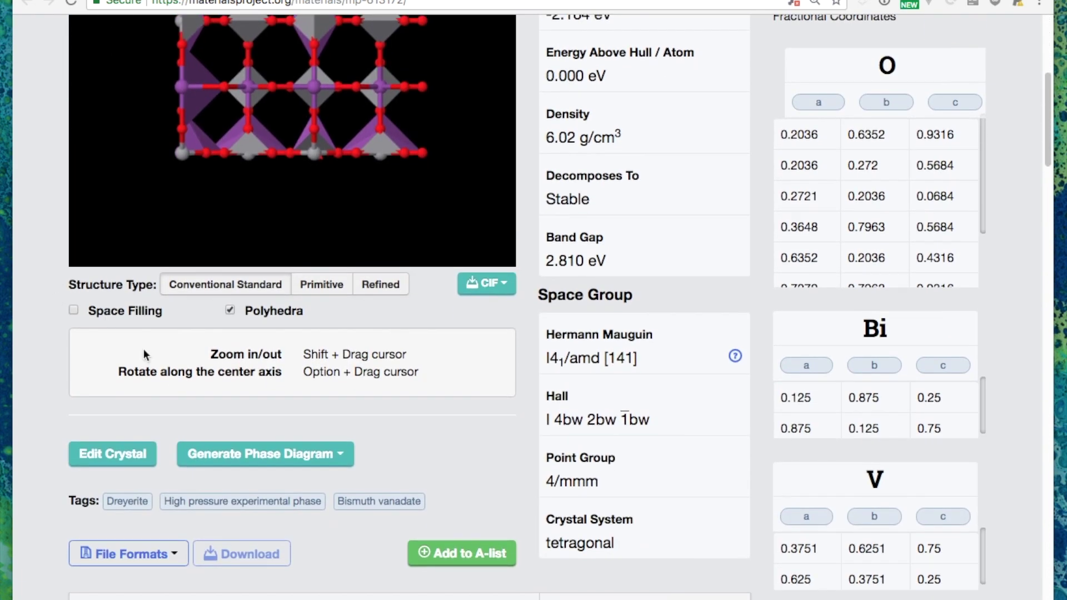
Generate the aqueous stability (Pourbaix) diagram for VBiO4 and inspect its ΔGpbx heat map.
{"action": "left_click", "coordinate": [345, 461]}
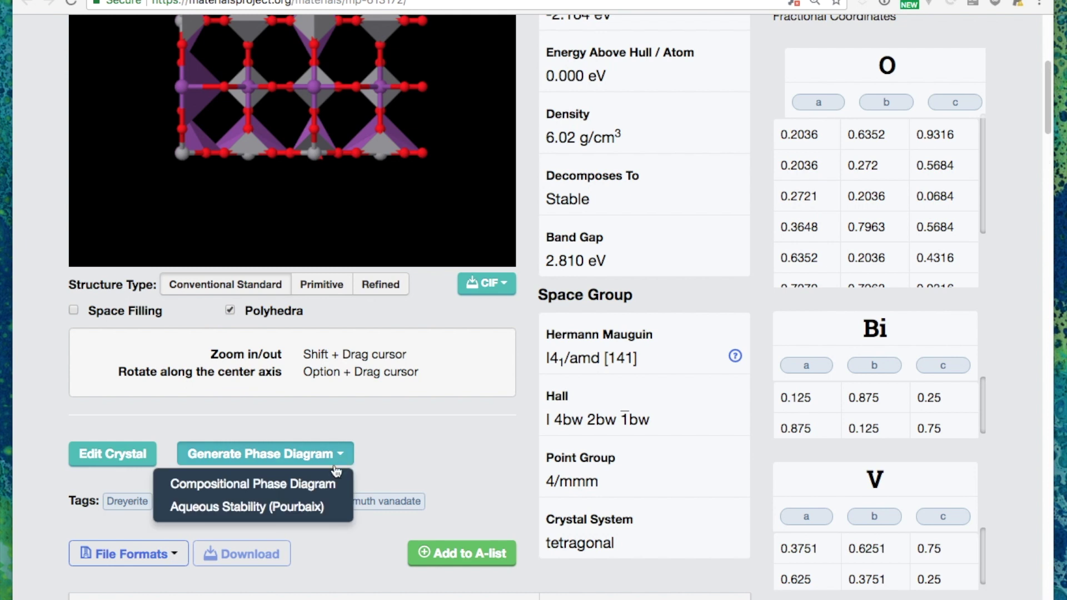
{"action": "left_click", "coordinate": [315, 507]}
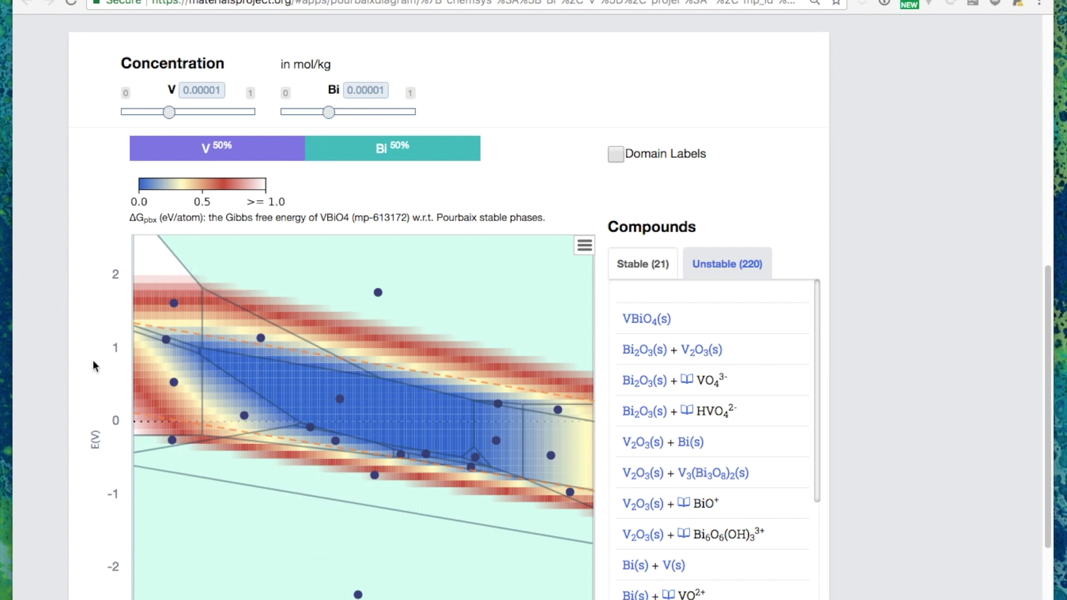
{"action": "scroll", "coordinate": [93, 360], "scroll_direction": "down", "scroll_amount": 2}
{"action": "scroll", "coordinate": [92, 366], "scroll_direction": "down", "scroll_amount": 1}
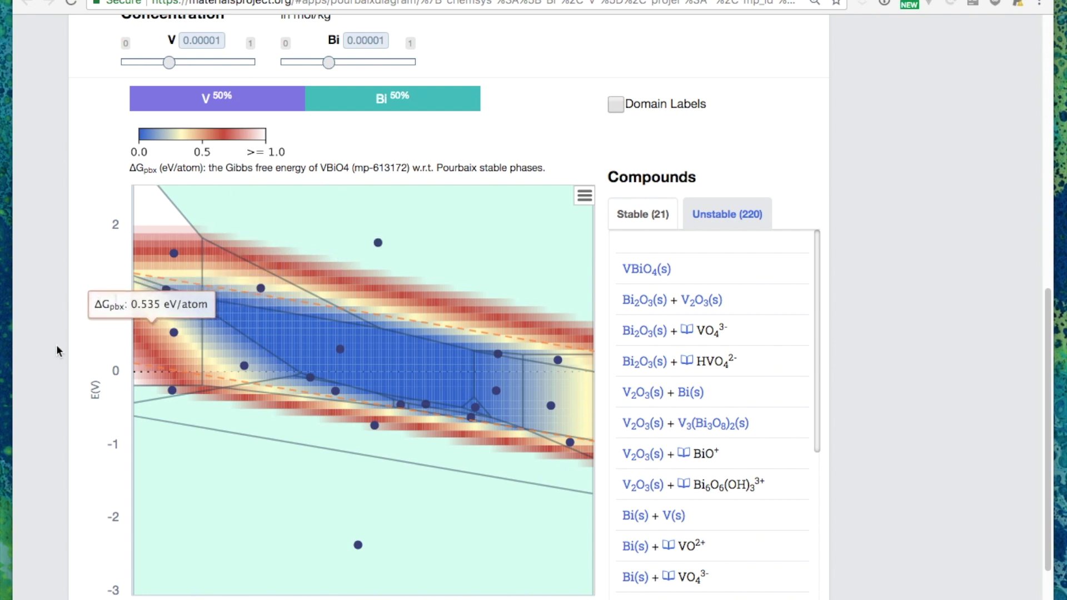
{"action": "scroll", "coordinate": [55, 344], "scroll_direction": "down", "scroll_amount": 1}
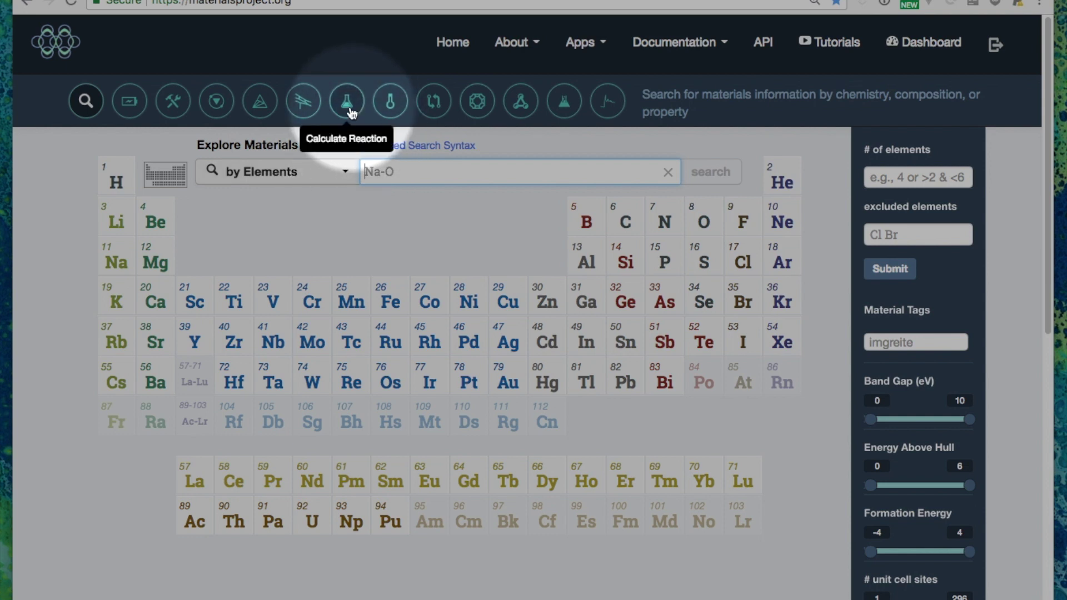
Open the Calculate Reaction app and calculate the reaction enthalpy of CaO + CO2 → CaCO3.
{"action": "left_click", "coordinate": [347, 102]}
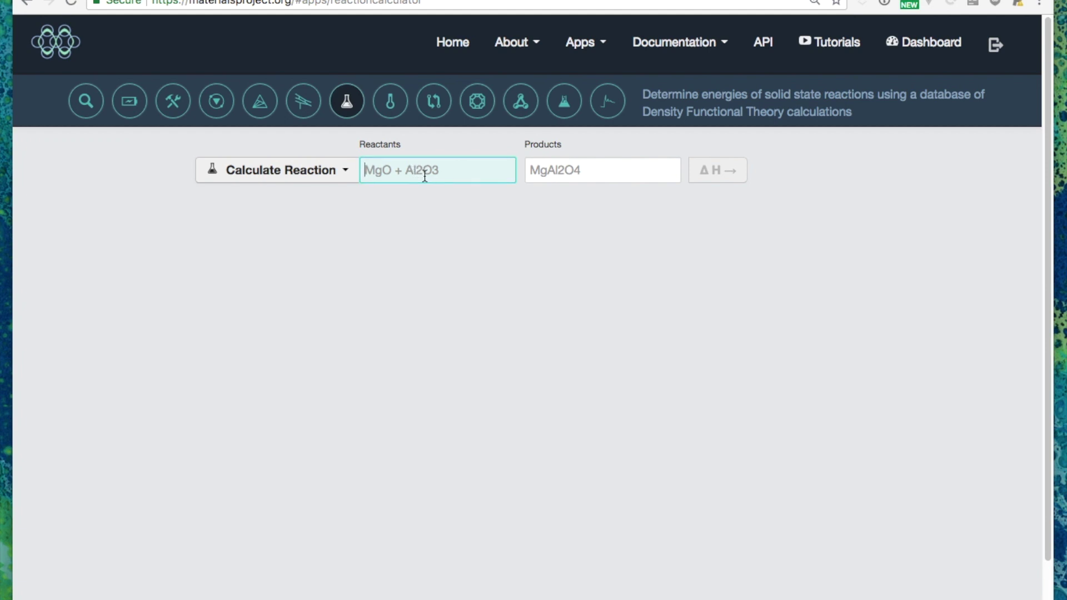
{"action": "type", "text": "CaO +"}
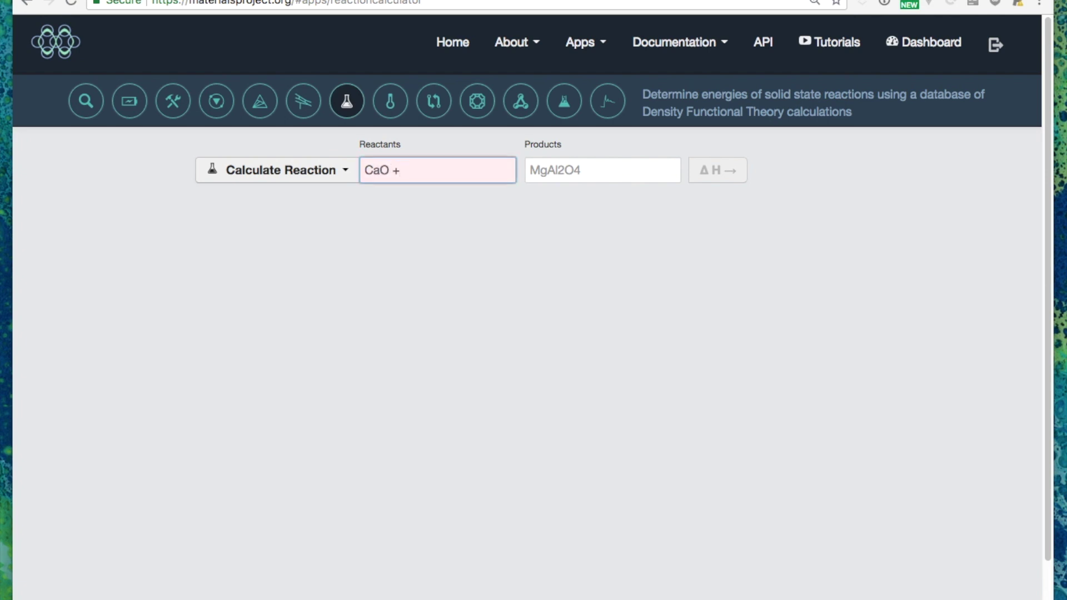
{"action": "type", "text": " CO2"}
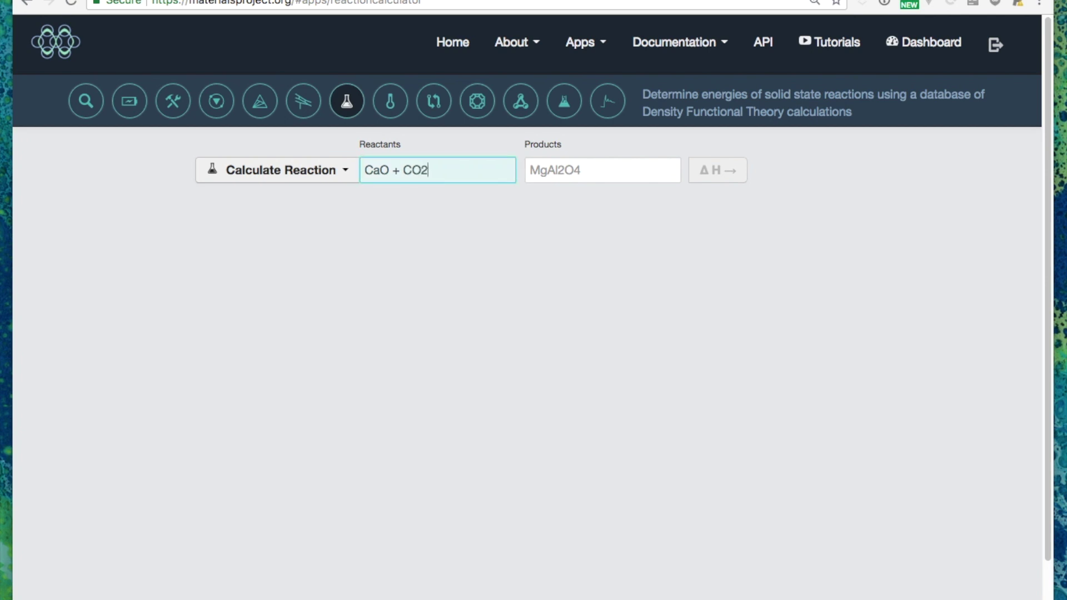
{"action": "key", "text": "Tab"}
{"action": "type", "text": "CaCO"}
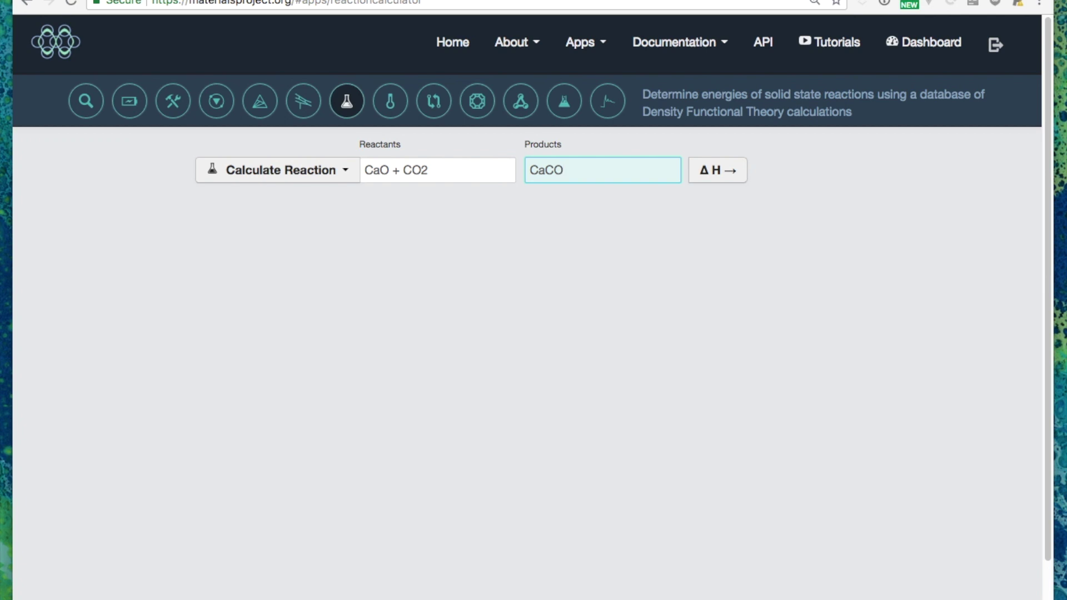
{"action": "type", "text": "3"}
{"action": "key", "text": "Return"}
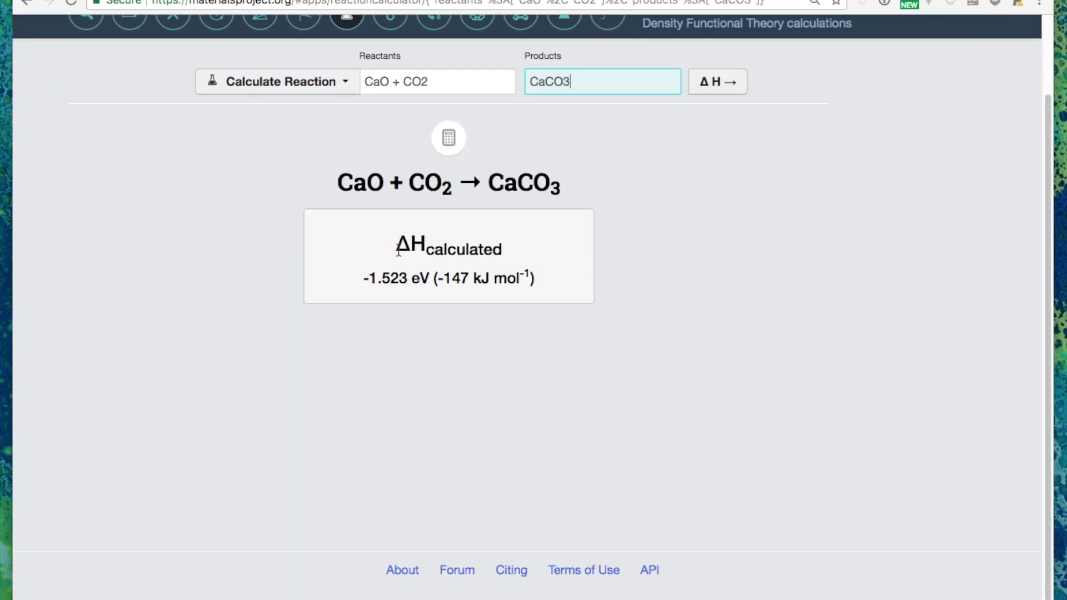
{"action": "scroll", "coordinate": [609, 261], "scroll_direction": "up", "scroll_amount": 3}
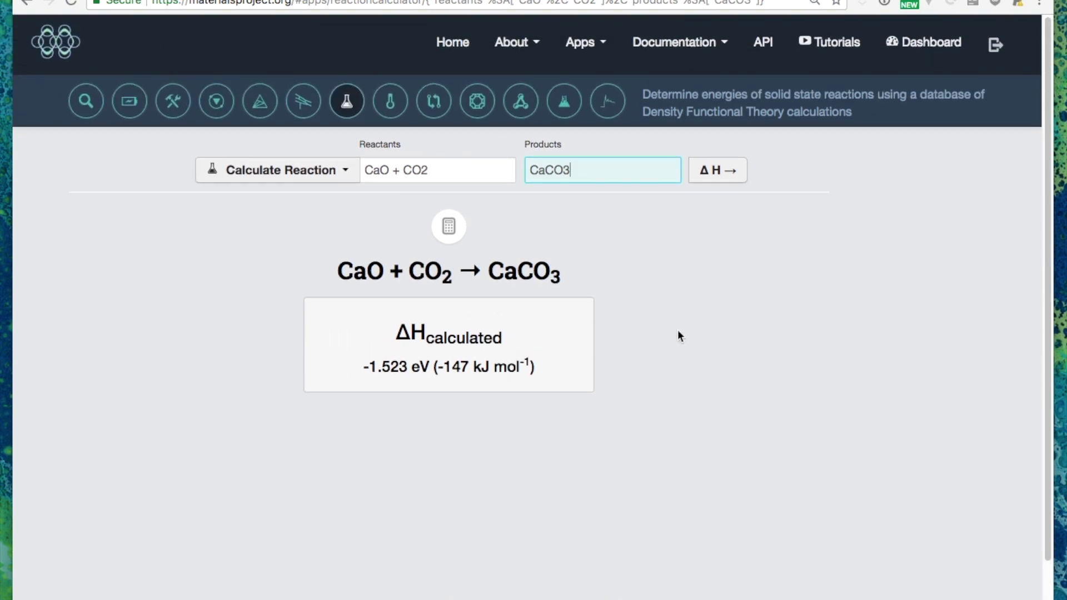
Calculate the reaction enthalpy of MgO + Al2O3 → MgAl2O4 and review the calculated and experimental formation energies.
{"action": "left_click_drag", "start_coordinate": [437, 169], "coordinate": [342, 170]}
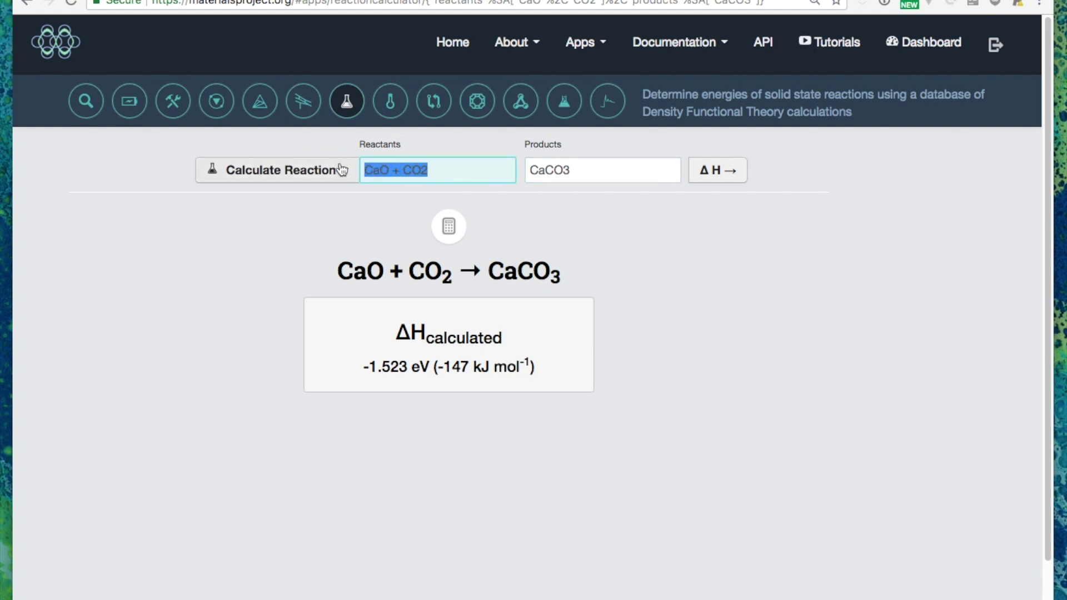
{"action": "type", "text": "MgO + Al2O3"}
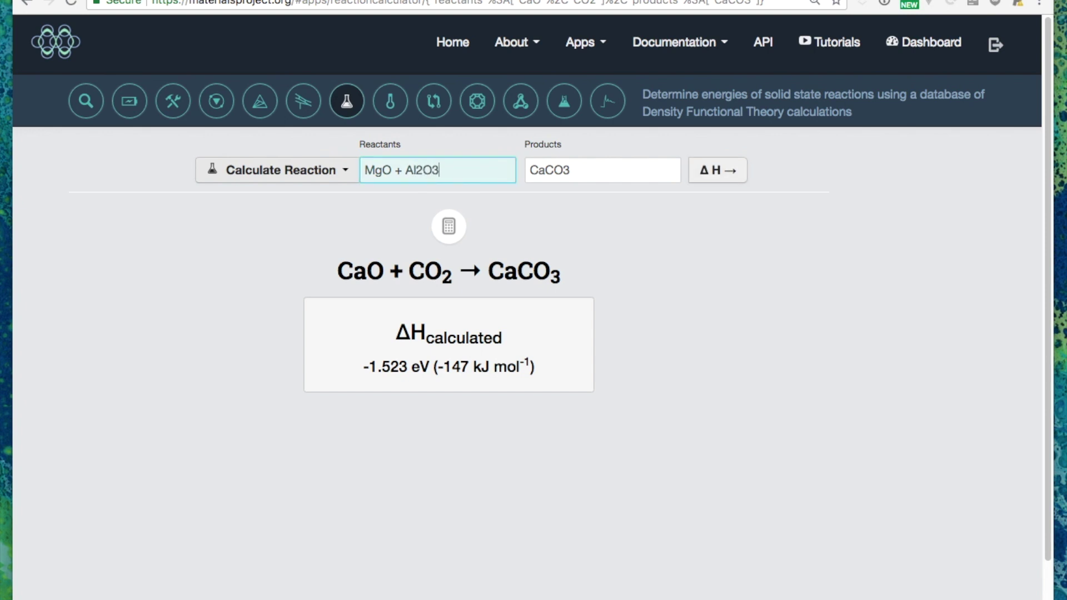
{"action": "key", "text": "Tab"}
{"action": "type", "text": "MgAl2O4"}
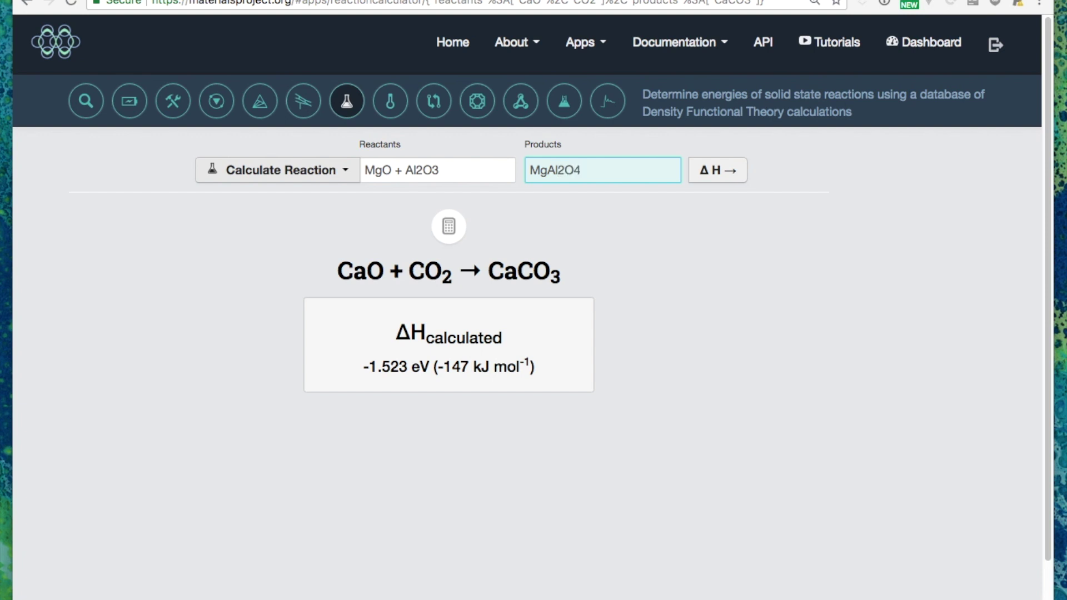
{"action": "key", "text": "Return"}
{"action": "scroll", "coordinate": [518, 123], "scroll_direction": "down", "scroll_amount": 3}
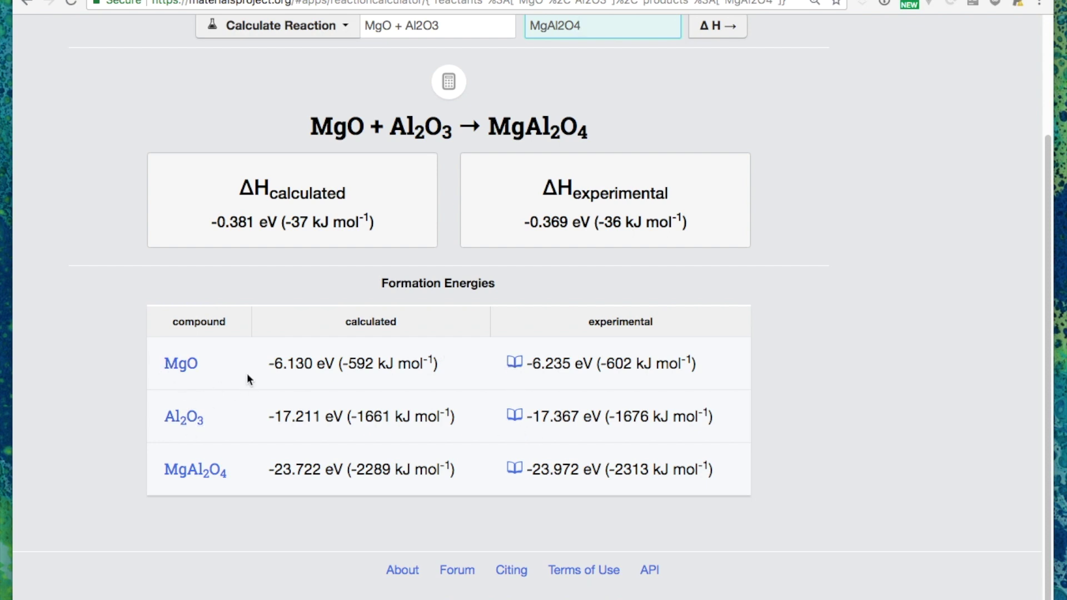
{"action": "scroll", "coordinate": [812, 323], "scroll_direction": "up", "scroll_amount": 3}
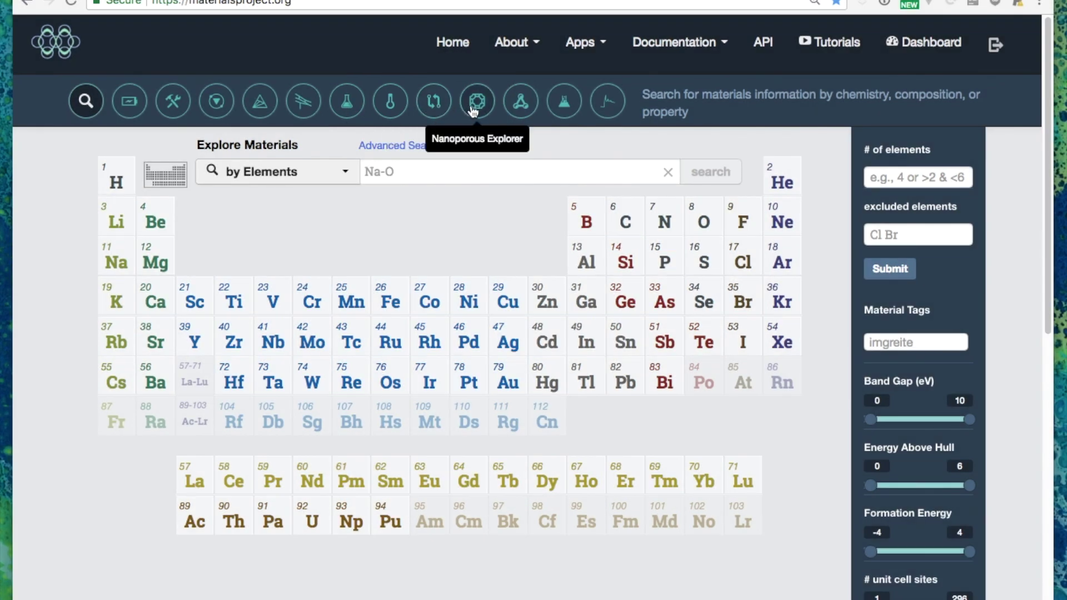
Open substructure drawing in the molecules search app and place a benzene ring on the canvas.
{"action": "left_click", "coordinate": [520, 107]}
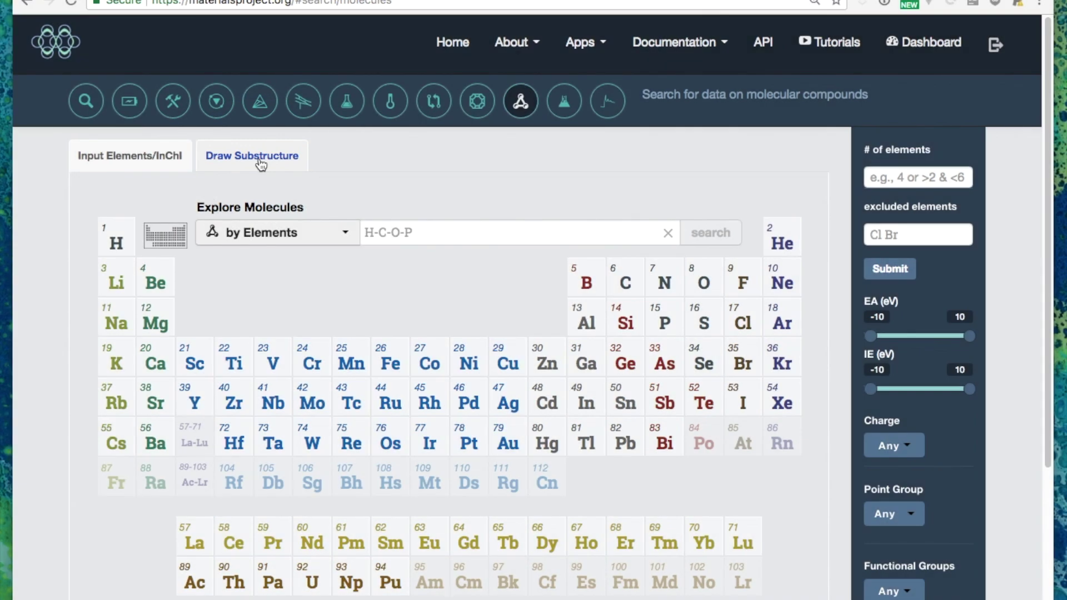
{"action": "left_click", "coordinate": [260, 162]}
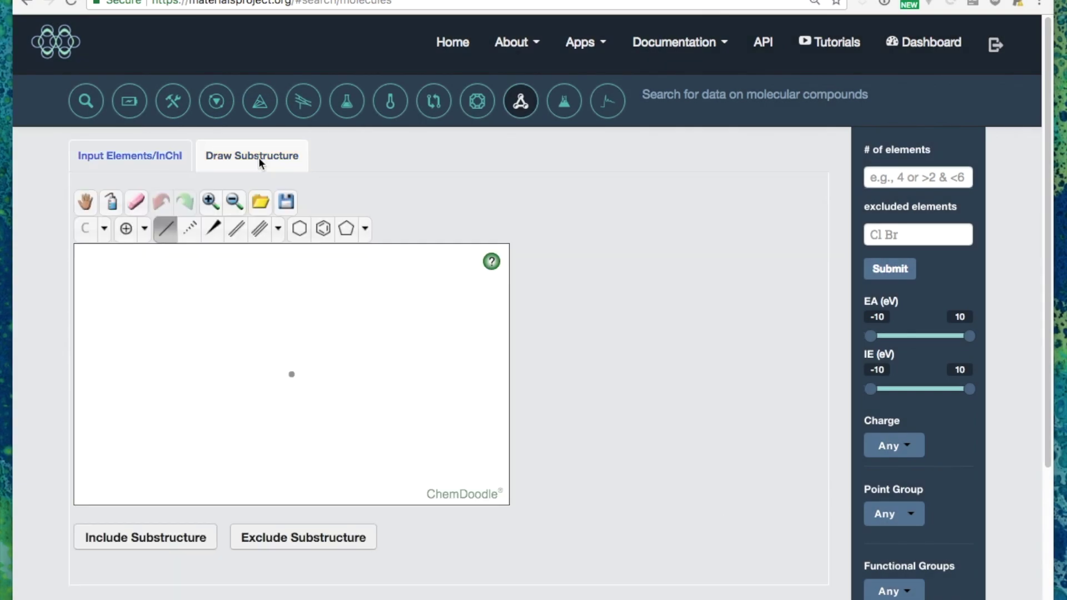
{"action": "left_click", "coordinate": [321, 232]}
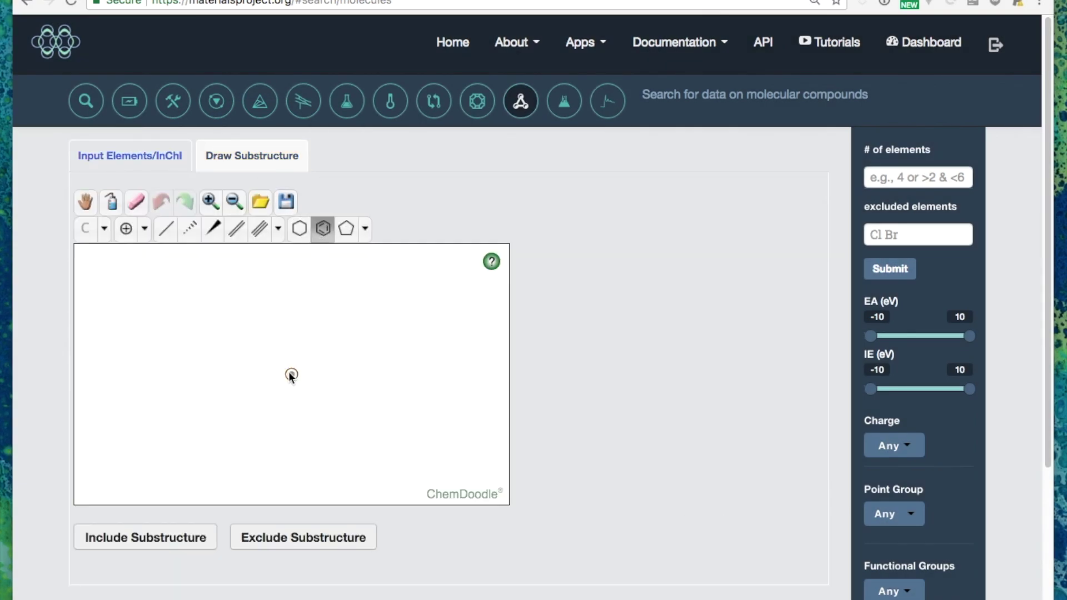
{"action": "left_click", "coordinate": [289, 373]}
Replace the uppermost and lowermost carbon atoms of the benzene ring with nitrogen.
{"action": "left_click", "coordinate": [104, 235]}
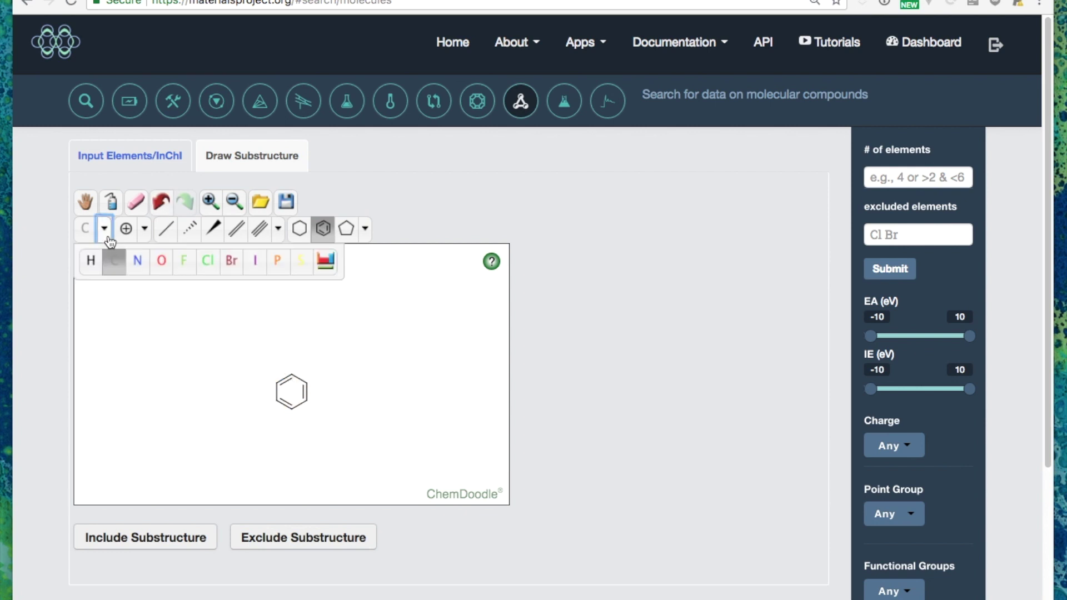
{"action": "left_click", "coordinate": [137, 266]}
{"action": "left_click", "coordinate": [290, 376]}
{"action": "left_click", "coordinate": [291, 409]}
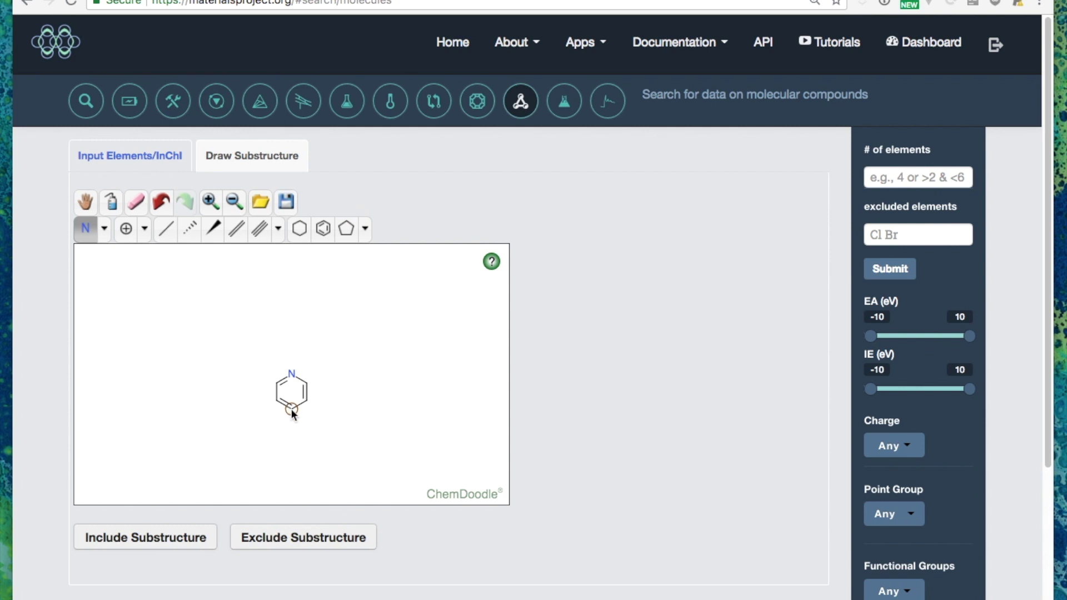
Fuse a second benzene ring onto the side bond of the nitrogen-containing ring and search for molecules that include this substructure.
{"action": "left_click", "coordinate": [323, 229]}
{"action": "left_click", "coordinate": [302, 391]}
{"action": "left_click", "coordinate": [183, 536]}
Look through the matching molecules and sort them by IE (eV) in descending order.
{"action": "scroll", "coordinate": [50, 468], "scroll_direction": "down", "scroll_amount": 10}
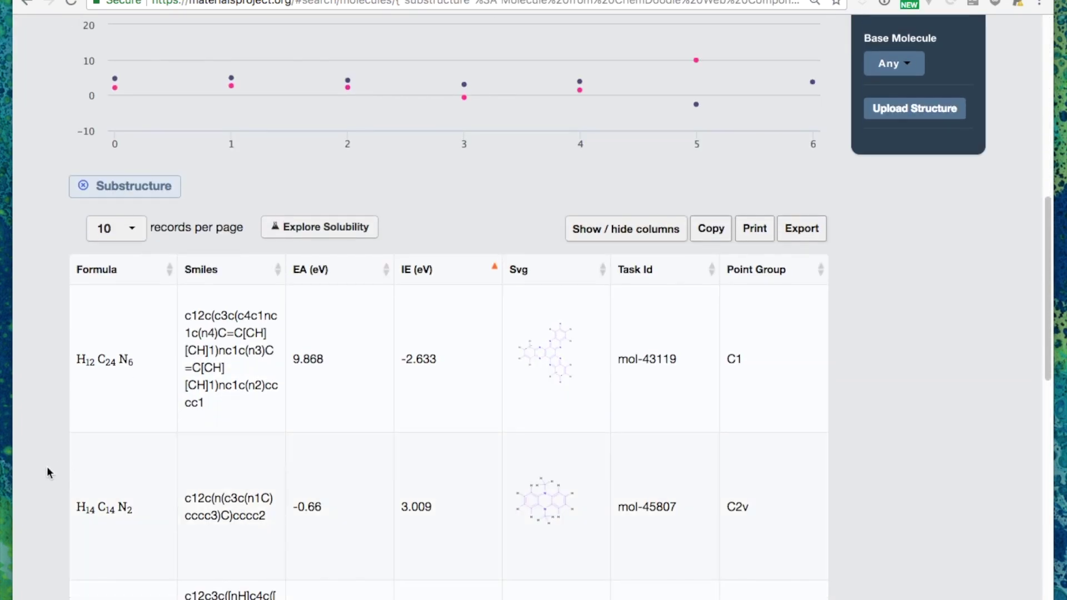
{"action": "scroll", "coordinate": [48, 469], "scroll_direction": "down", "scroll_amount": 6}
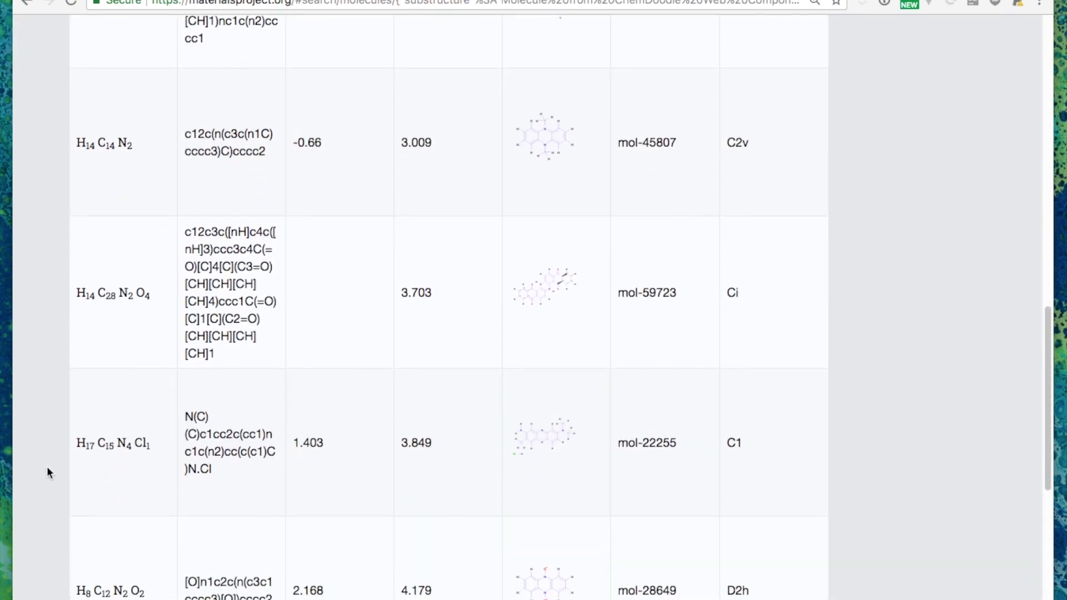
{"action": "scroll", "coordinate": [48, 468], "scroll_direction": "up", "scroll_amount": 5}
{"action": "scroll", "coordinate": [47, 467], "scroll_direction": "up", "scroll_amount": 4}
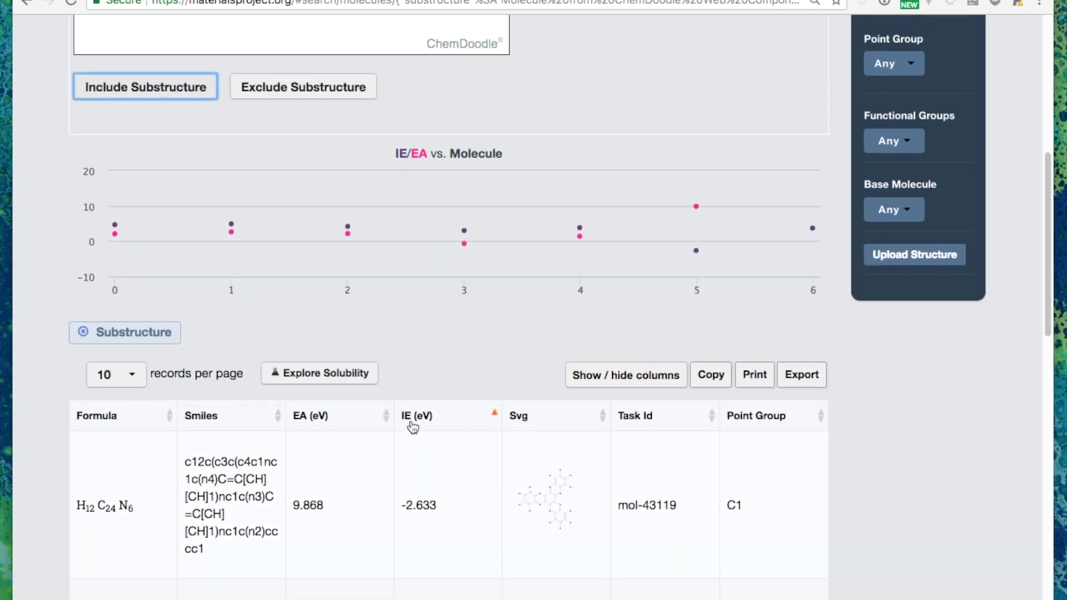
{"action": "left_click", "coordinate": [494, 428]}
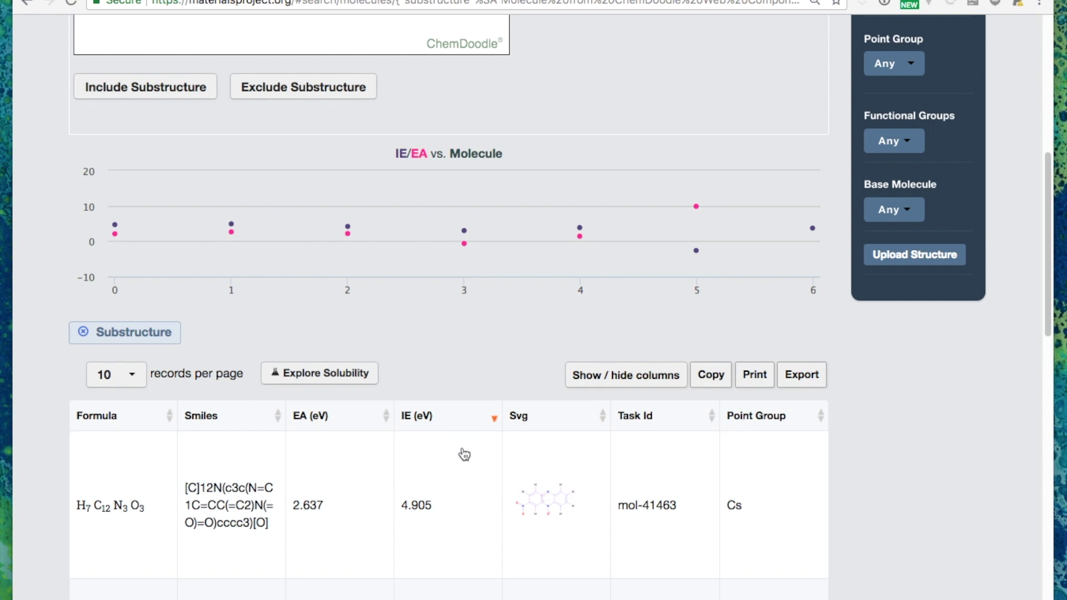
Open the first molecule in the sorted results, mol-41463, rotate its 3D structure and review its details.
{"action": "left_click", "coordinate": [137, 494]}
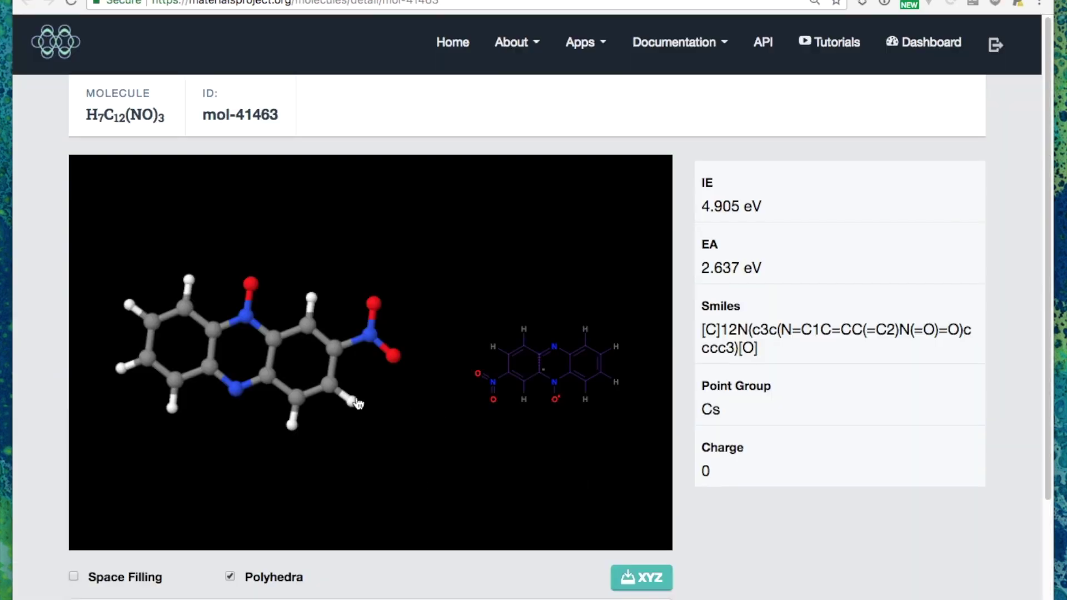
{"action": "left_click_drag", "start_coordinate": [321, 392], "coordinate": [406, 376]}
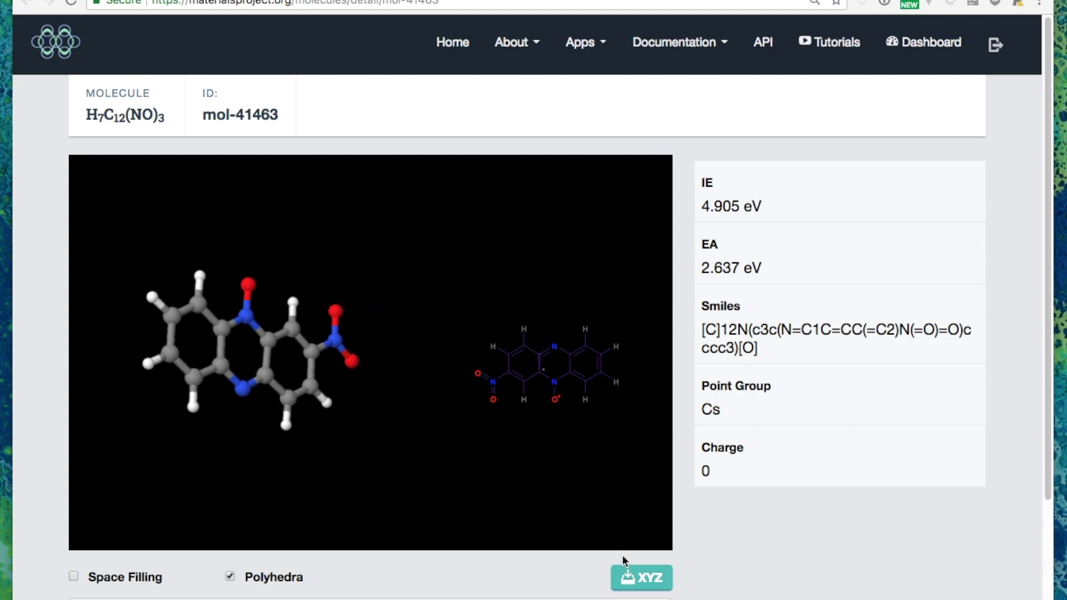
{"action": "scroll", "coordinate": [750, 583], "scroll_direction": "down", "scroll_amount": 5}
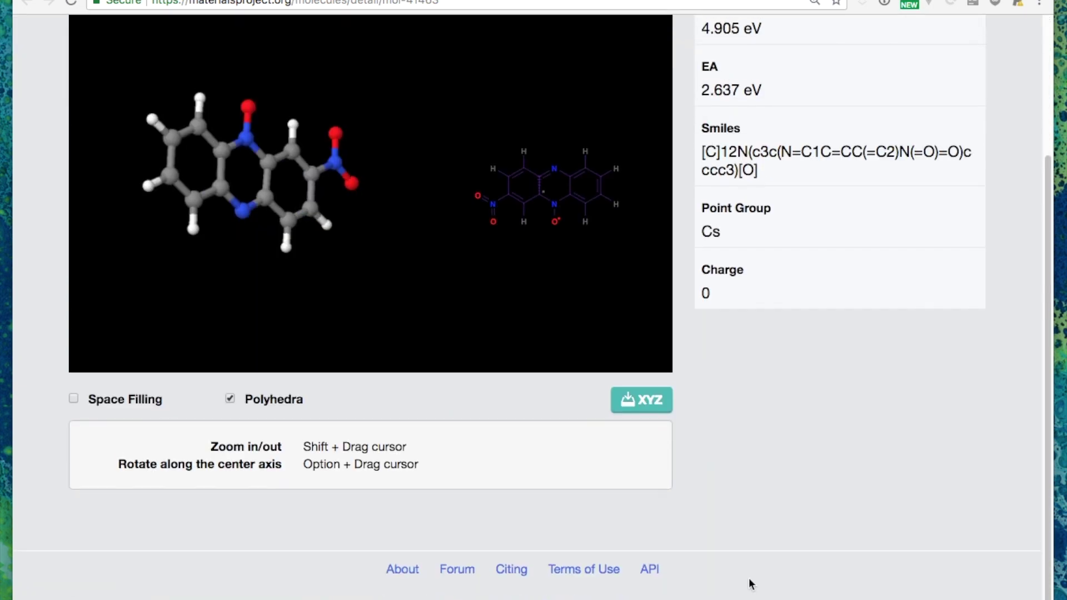
{"action": "scroll", "coordinate": [750, 583], "scroll_direction": "up", "scroll_amount": 5}
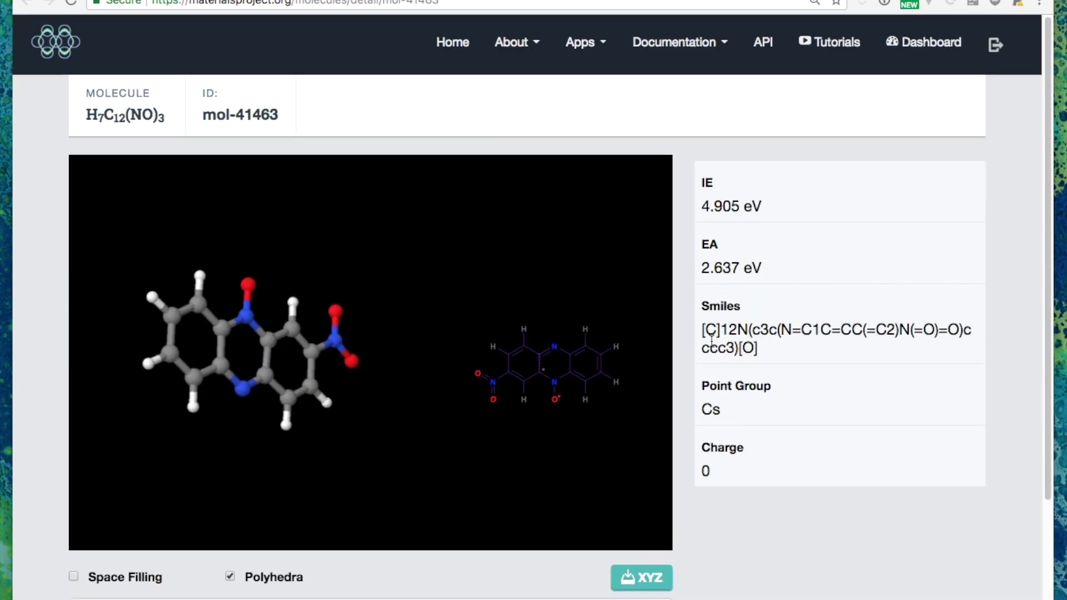
Return to the molecule search results and explore the solubility of the matching molecules in the redox flow battery dashboard.
{"action": "scroll", "coordinate": [492, 214], "scroll_direction": "down", "scroll_amount": 1}
{"action": "left_click", "coordinate": [233, 0]}
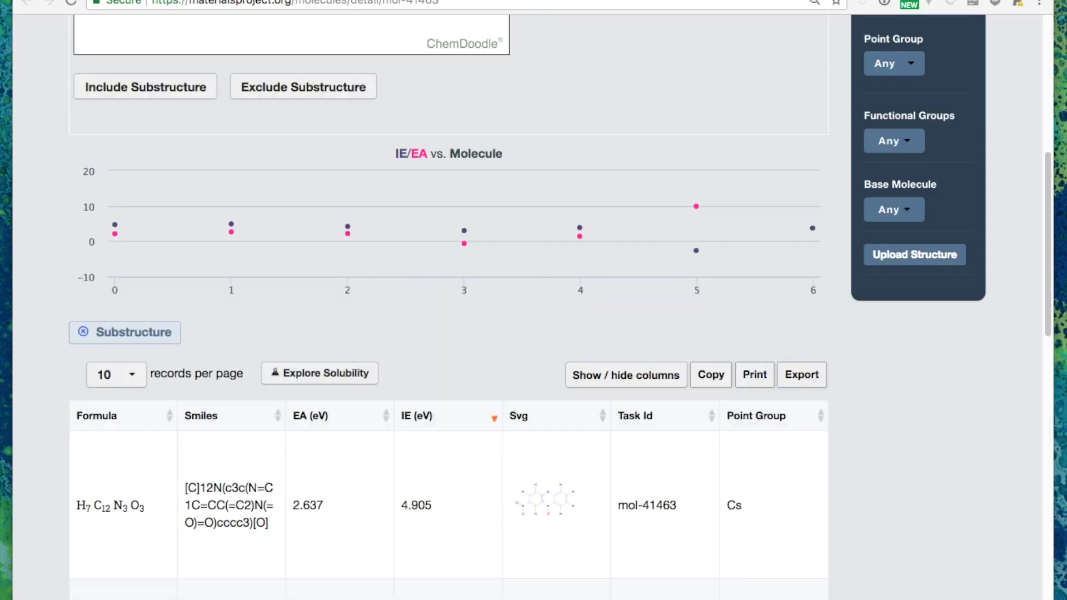
{"action": "scroll", "coordinate": [435, 305], "scroll_direction": "down", "scroll_amount": 1}
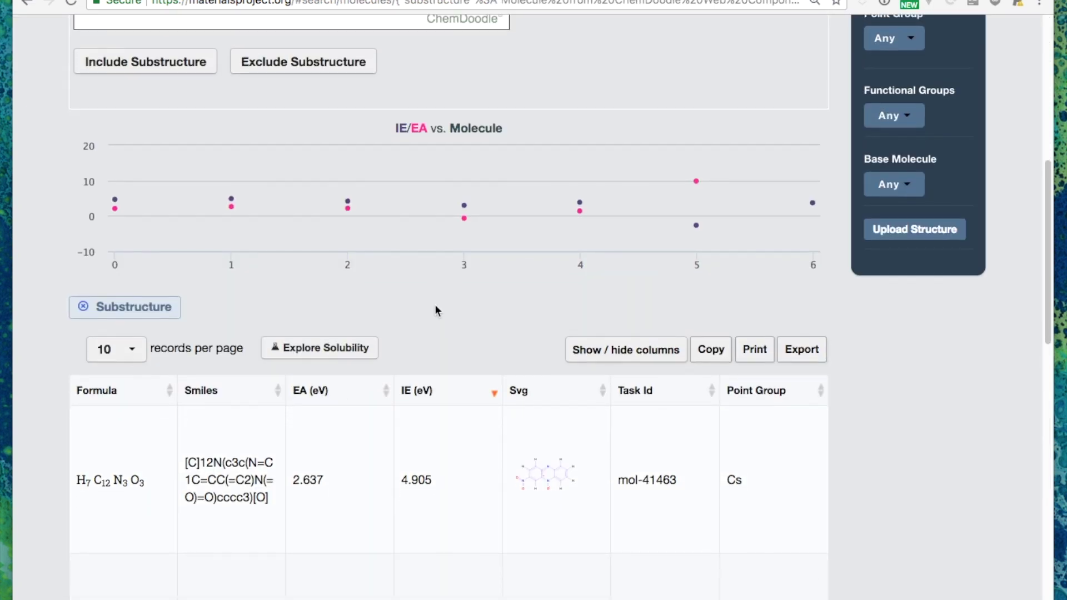
{"action": "left_click", "coordinate": [316, 352]}
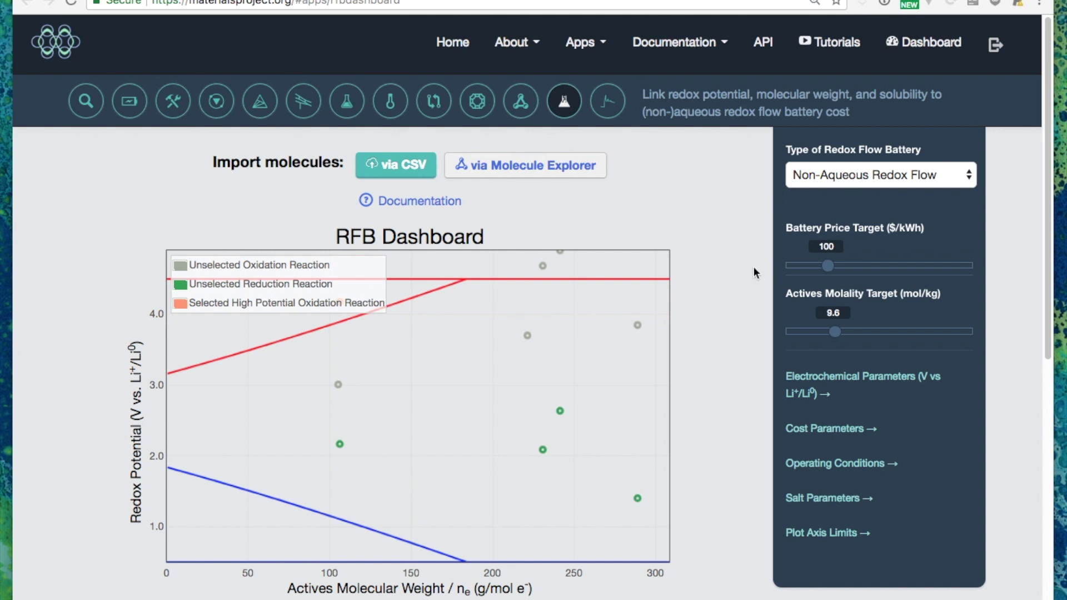
Examine the redox flow battery plot, its price and molality targets, and the cost parameters and operating conditions.
{"action": "scroll", "coordinate": [739, 310], "scroll_direction": "down", "scroll_amount": 3}
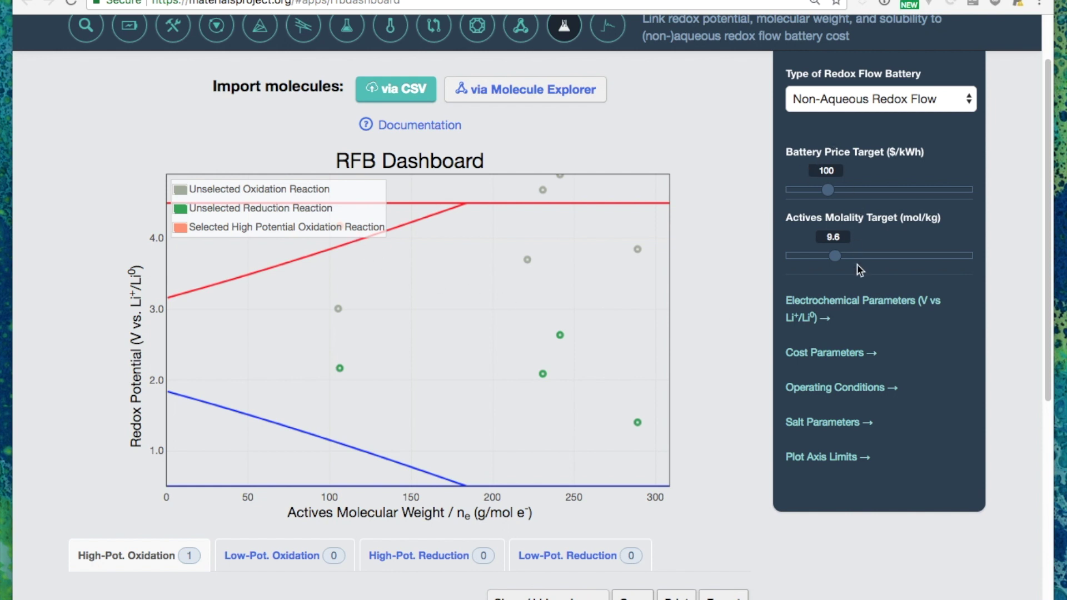
{"action": "scroll", "coordinate": [806, 297], "scroll_direction": "down", "scroll_amount": 1}
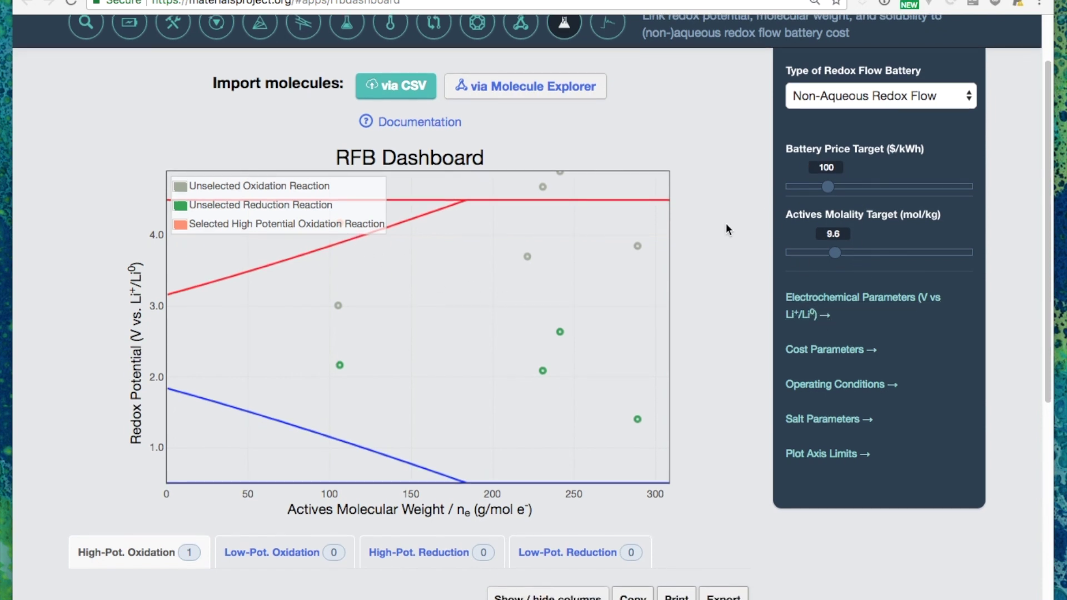
{"action": "scroll", "coordinate": [716, 222], "scroll_direction": "down", "scroll_amount": 1}
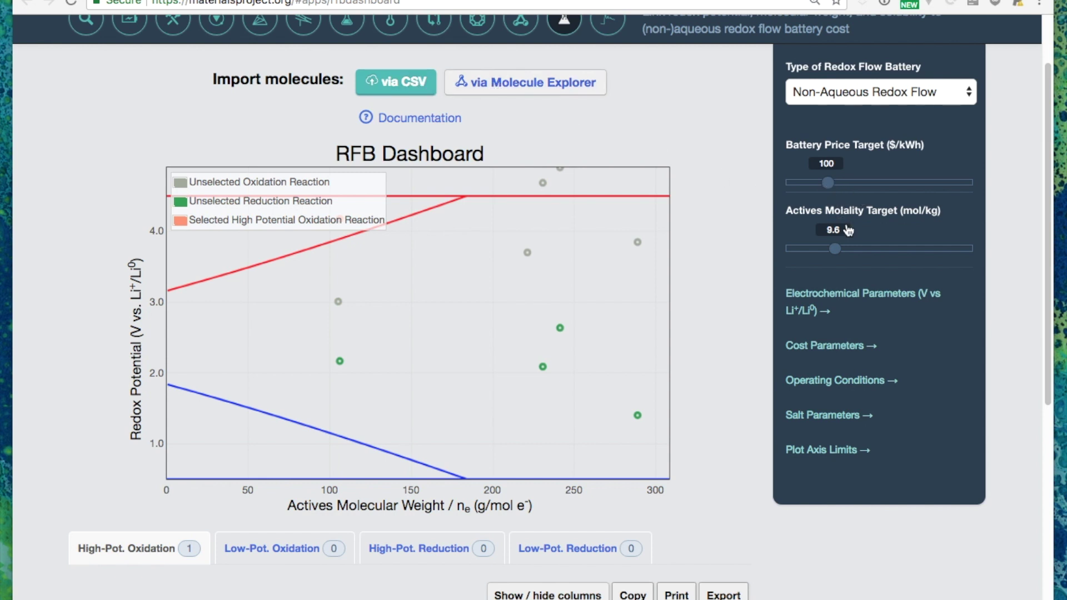
{"action": "left_click", "coordinate": [831, 347]}
{"action": "left_click", "coordinate": [800, 347]}
{"action": "left_click", "coordinate": [829, 384]}
{"action": "left_click", "coordinate": [829, 384]}
{"action": "scroll", "coordinate": [749, 328], "scroll_direction": "up", "scroll_amount": 3}
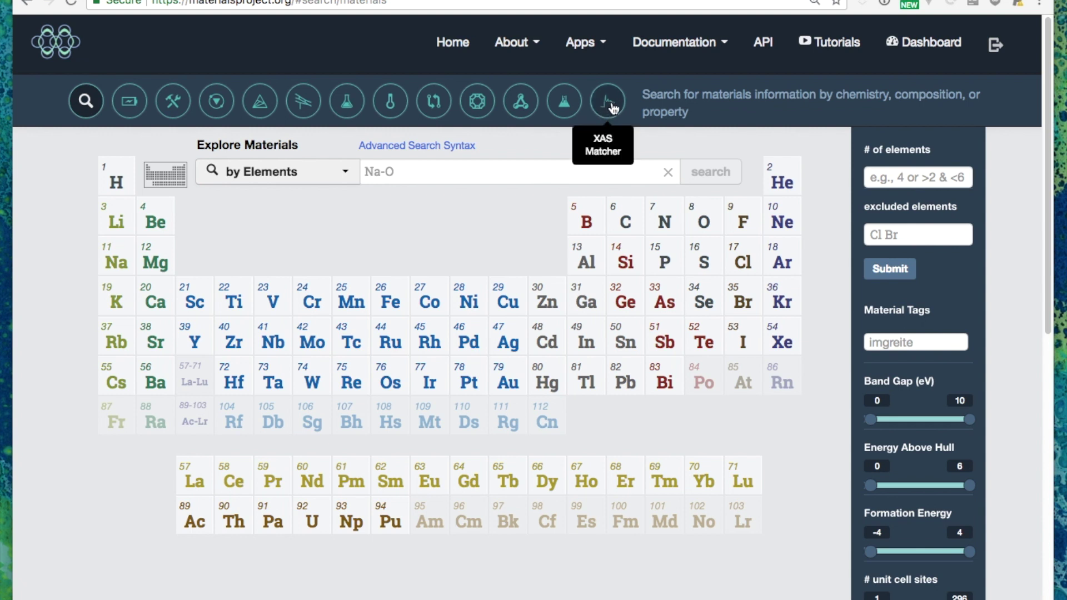
Open the XAS Matcher app and enter the chemical system Li-Co-O.
{"action": "left_click", "coordinate": [610, 107]}
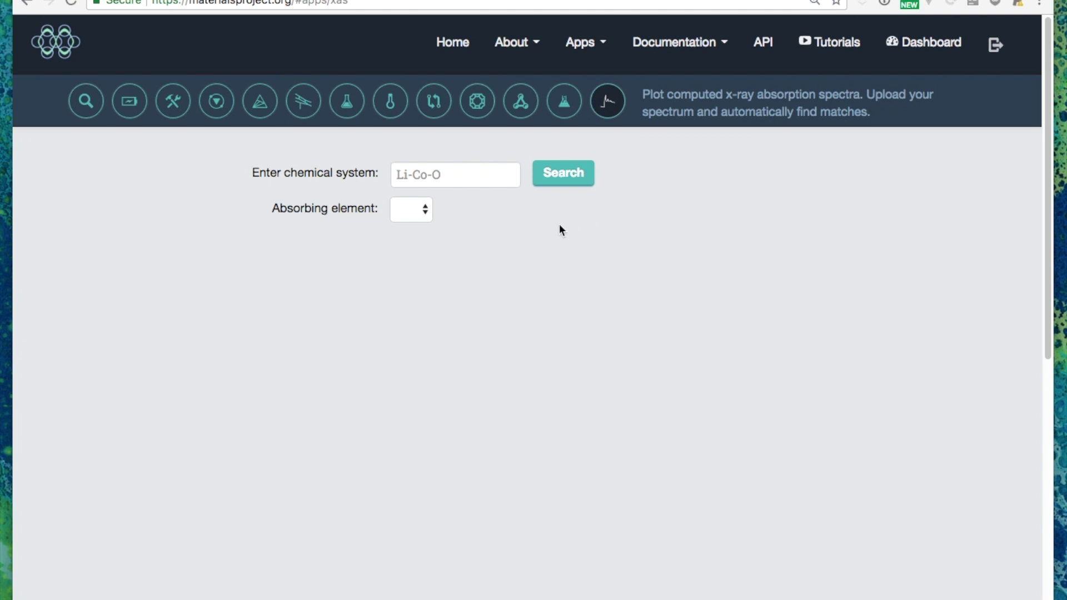
{"action": "left_click", "coordinate": [450, 174]}
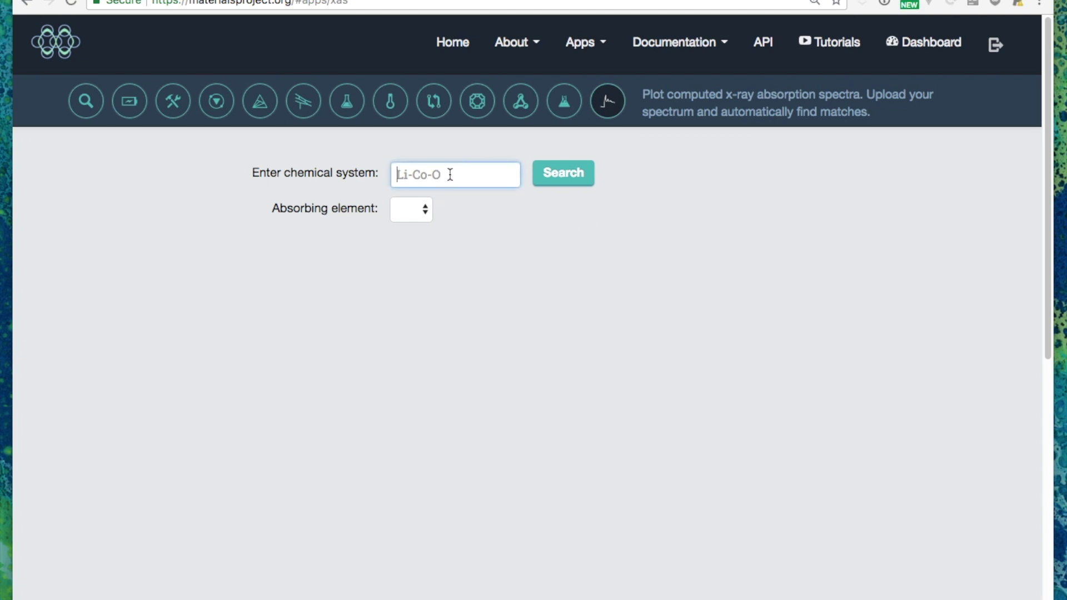
{"action": "type", "text": "Li"}
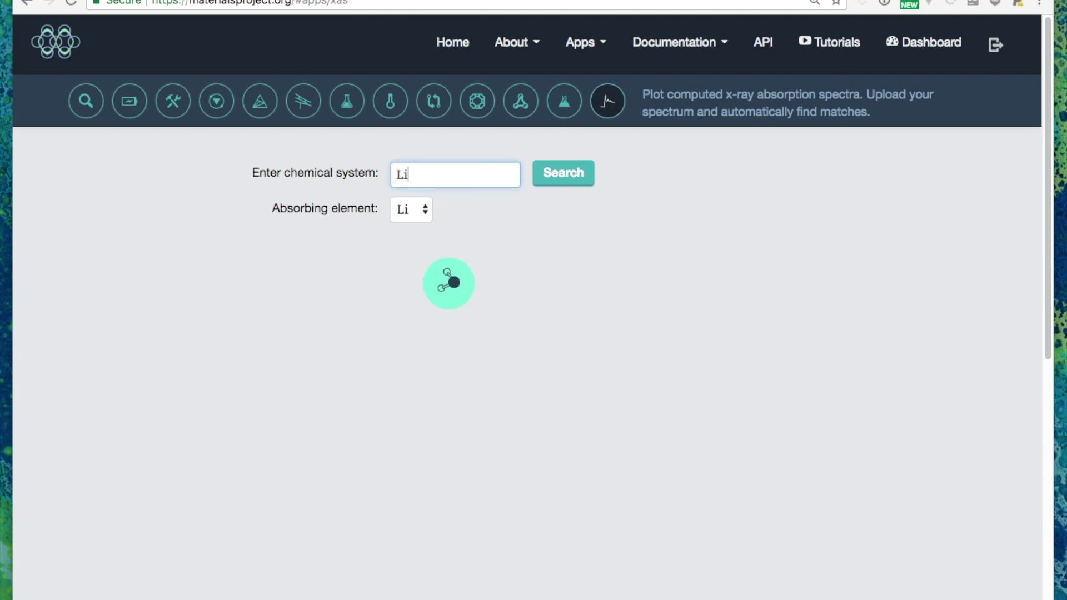
{"action": "type", "text": "-Co-O"}
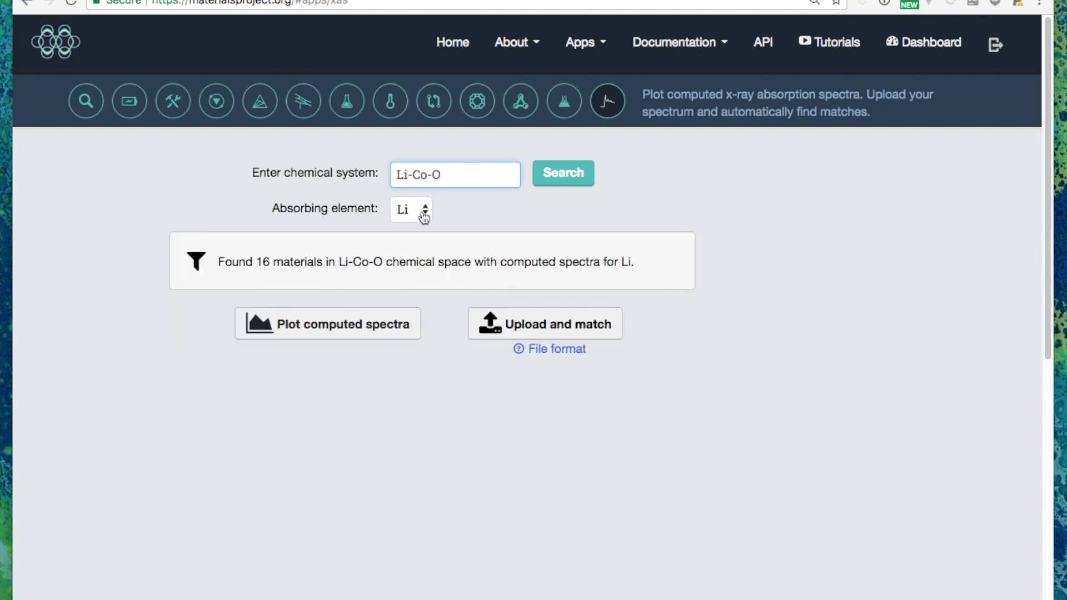
Choose O as the absorbing element and plot the computed x-ray absorption spectra.
{"action": "left_click", "coordinate": [424, 215]}
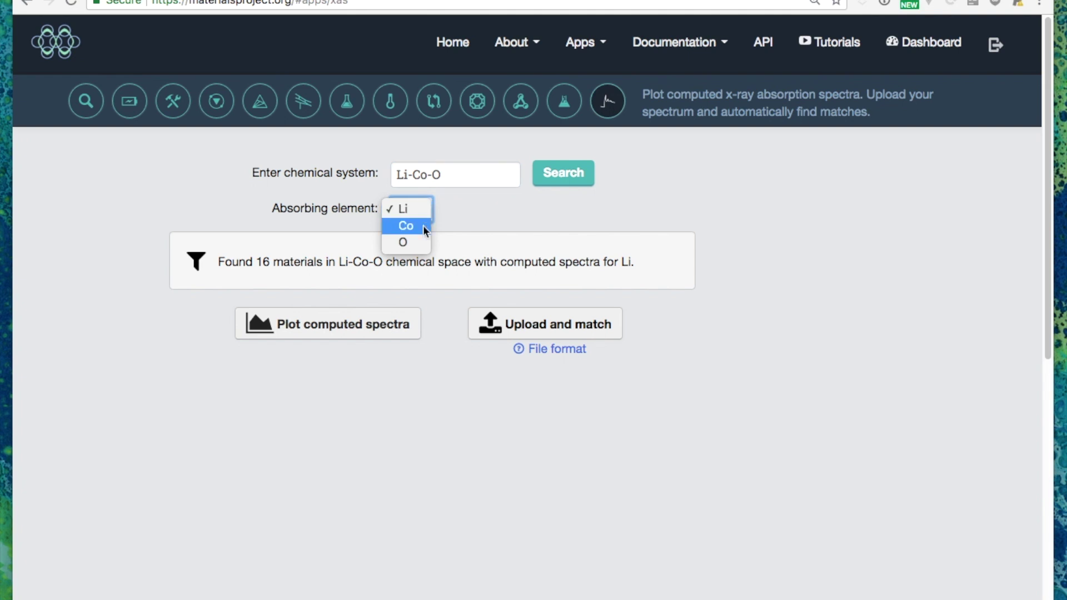
{"action": "left_click", "coordinate": [418, 243]}
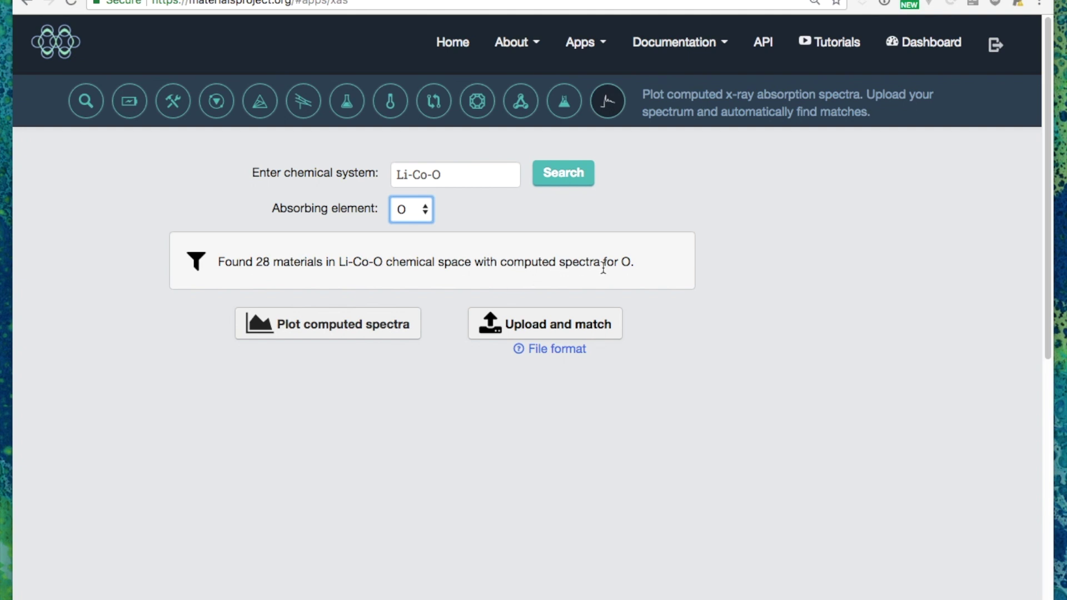
{"action": "left_click", "coordinate": [374, 322]}
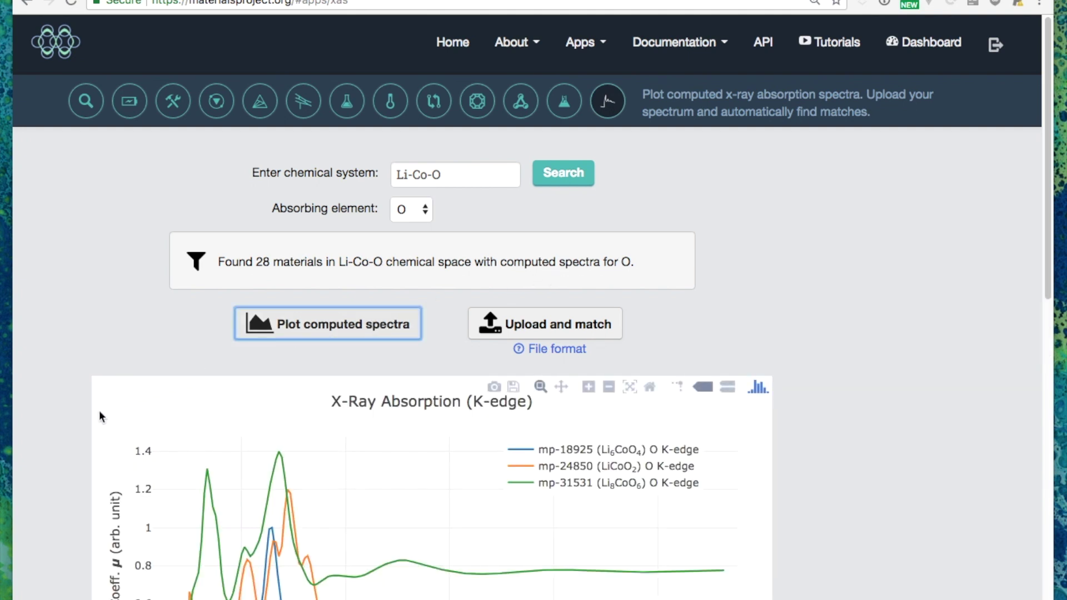
Add the spectra of Co3O4 (mp-18748) and CoO (mp-24864) to the K-edge plot.
{"action": "scroll", "coordinate": [63, 409], "scroll_direction": "down", "scroll_amount": 7}
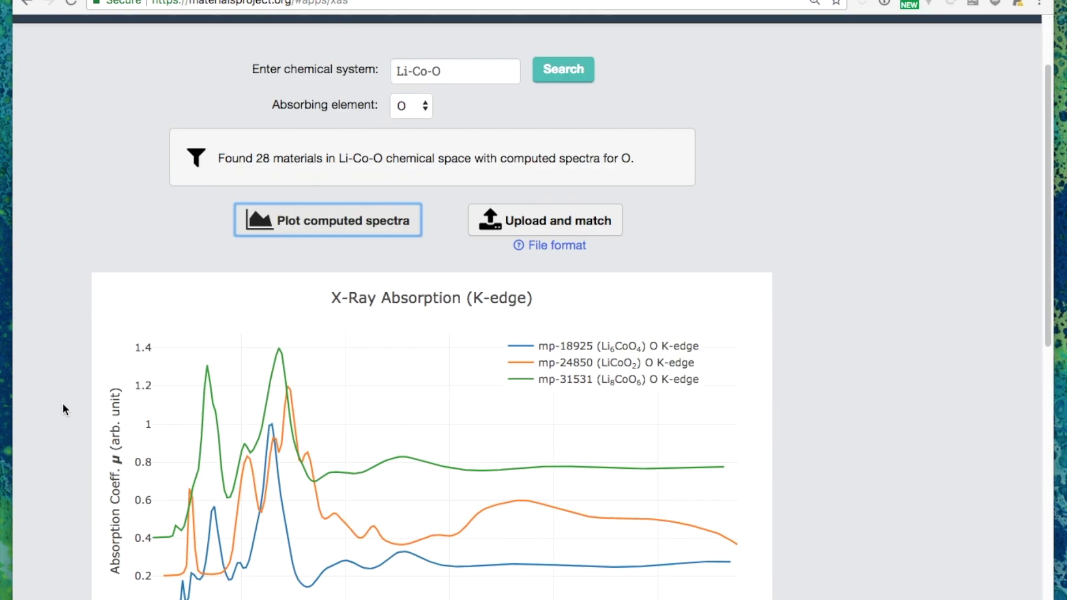
{"action": "scroll", "coordinate": [63, 409], "scroll_direction": "down", "scroll_amount": 7}
{"action": "scroll", "coordinate": [62, 408], "scroll_direction": "up", "scroll_amount": 4}
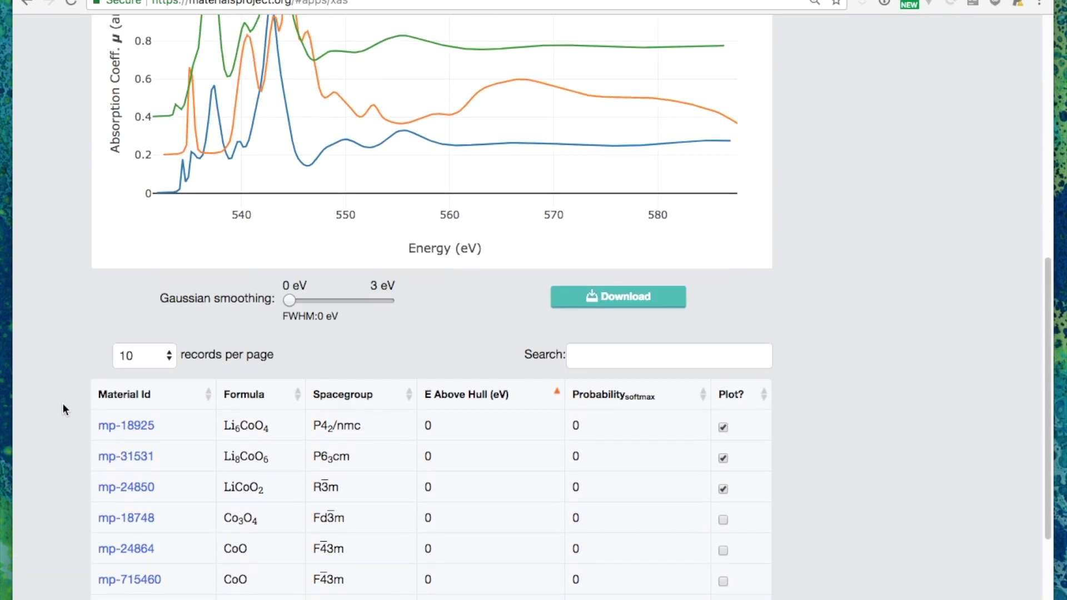
{"action": "scroll", "coordinate": [723, 521], "scroll_direction": "down", "scroll_amount": 1}
{"action": "left_click", "coordinate": [723, 520]}
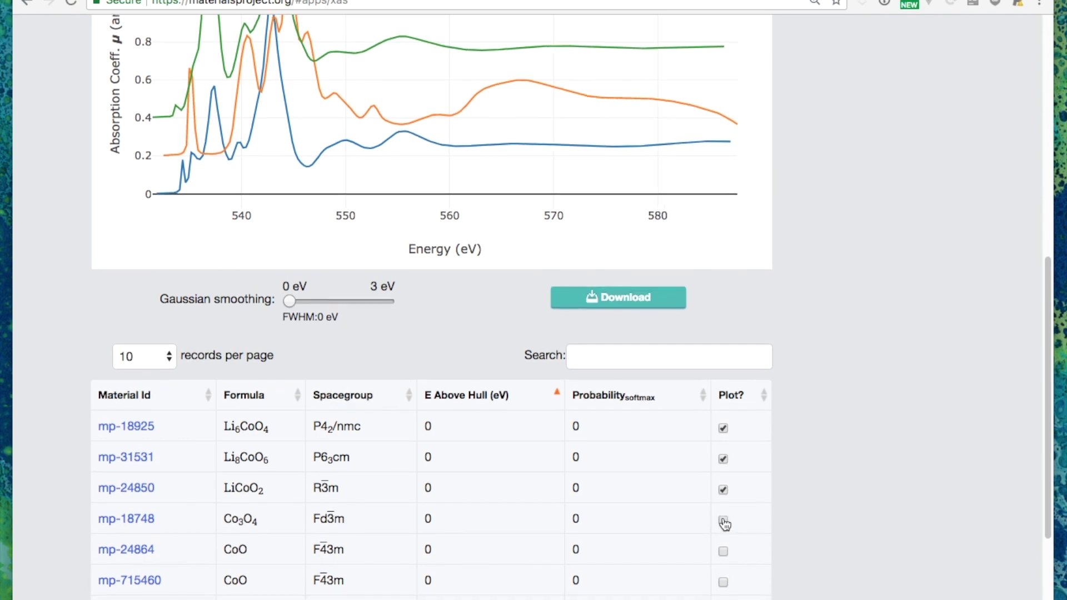
{"action": "left_click", "coordinate": [724, 550]}
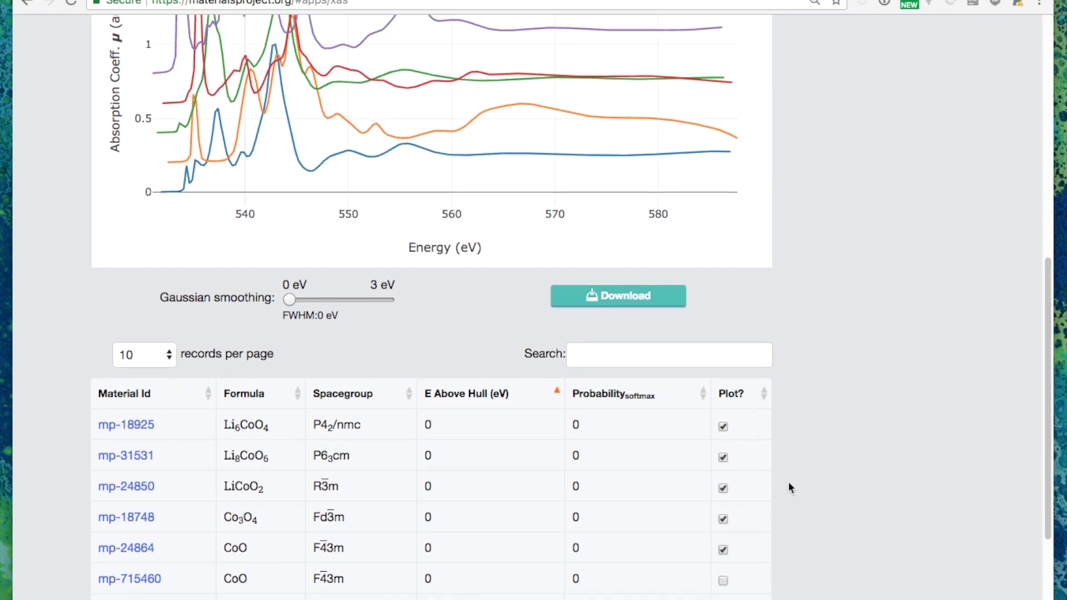
Set the Gaussian smoothing of the plotted spectra to 0.6 eV FWHM.
{"action": "scroll", "coordinate": [788, 482], "scroll_direction": "up", "scroll_amount": 5}
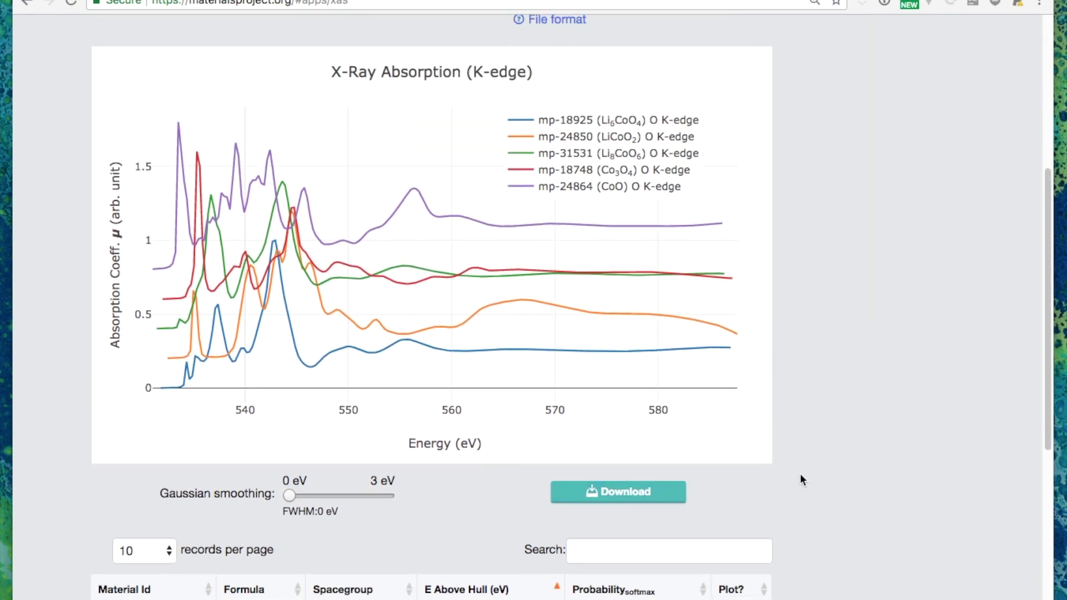
{"action": "scroll", "coordinate": [333, 508], "scroll_direction": "up", "scroll_amount": 1}
{"action": "left_click_drag", "start_coordinate": [284, 503], "coordinate": [306, 500]}
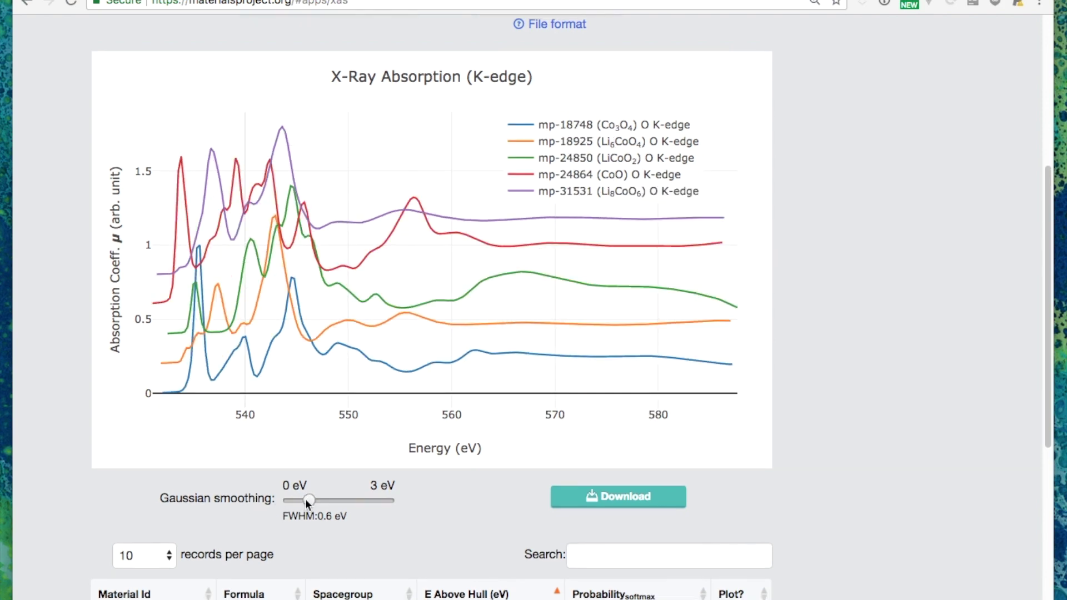
Replace the chemical system with Al-O and search for its computed spectra.
{"action": "scroll", "coordinate": [788, 307], "scroll_direction": "up", "scroll_amount": 6}
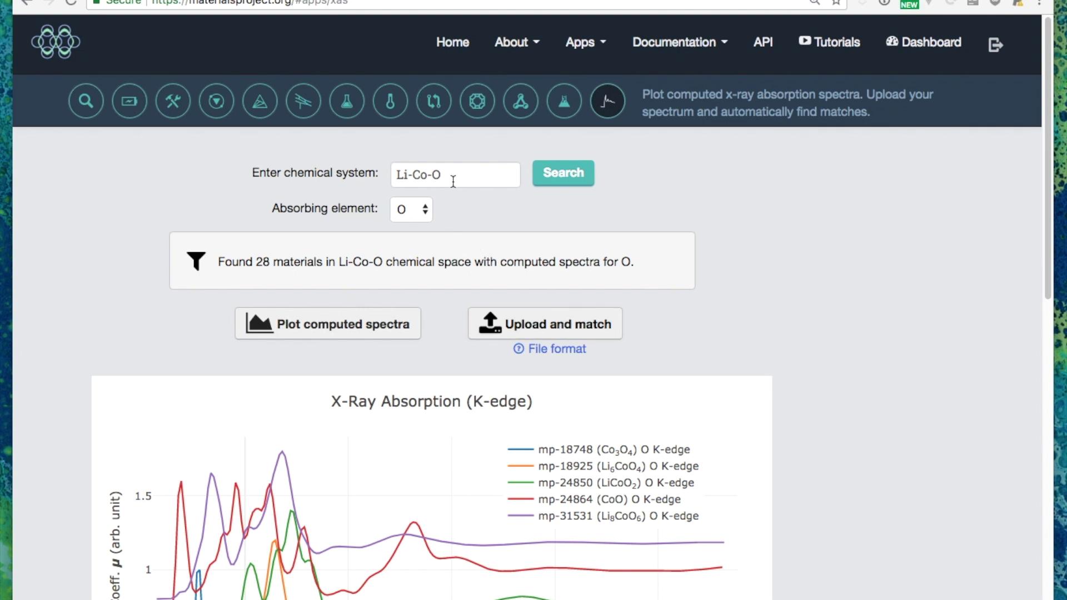
{"action": "left_click_drag", "start_coordinate": [470, 175], "coordinate": [376, 172]}
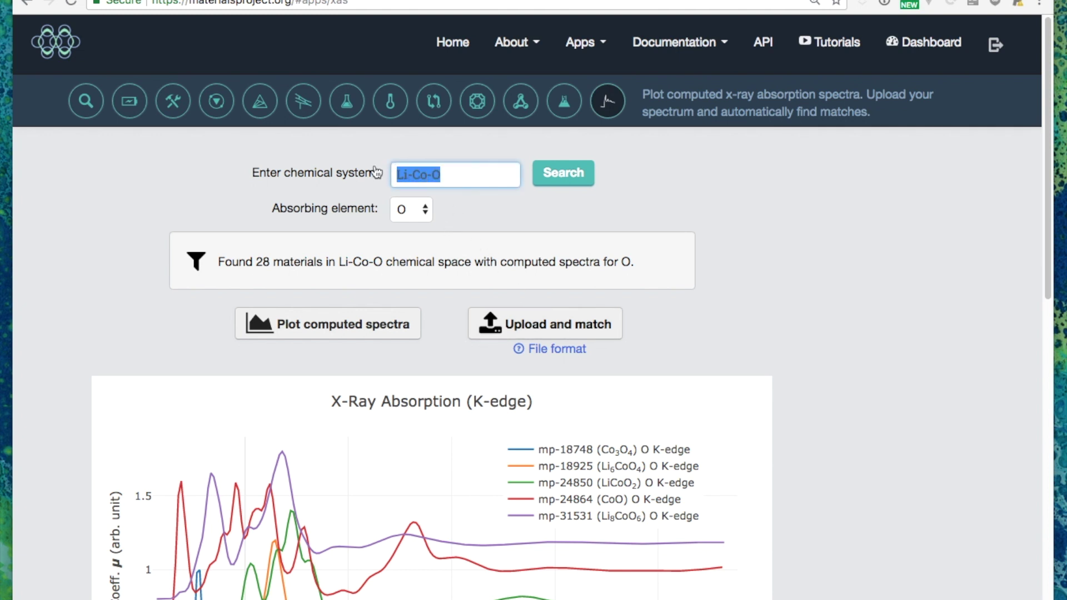
{"action": "type", "text": "Al-O"}
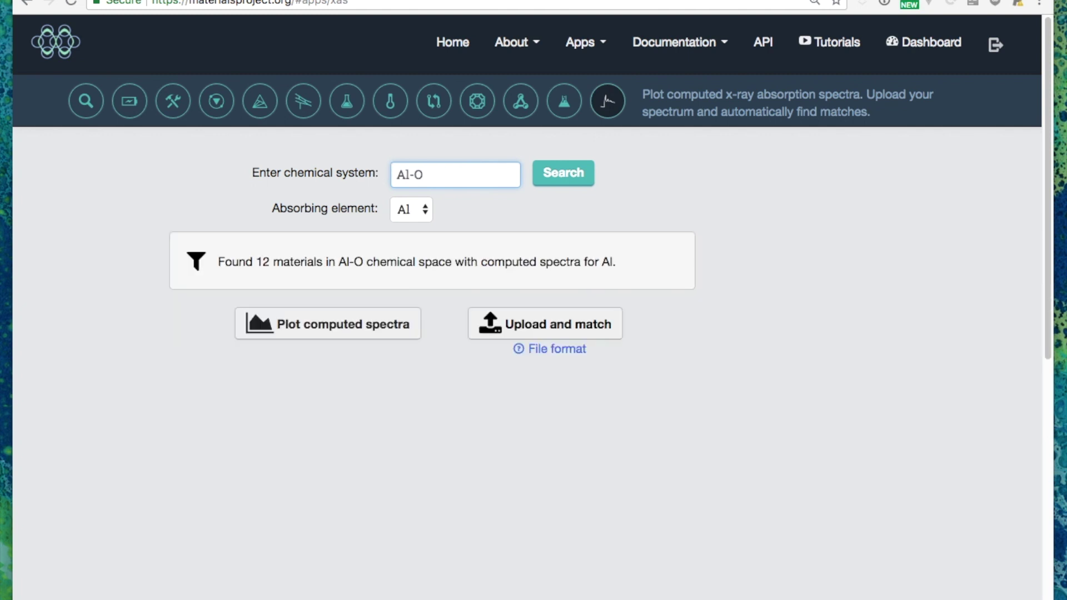
Upload the spectrum file Dspec.1220441.1.msa from the Downloads folder for matching against the Al spectra.
{"action": "scroll", "coordinate": [414, 204], "scroll_direction": "down", "scroll_amount": 1}
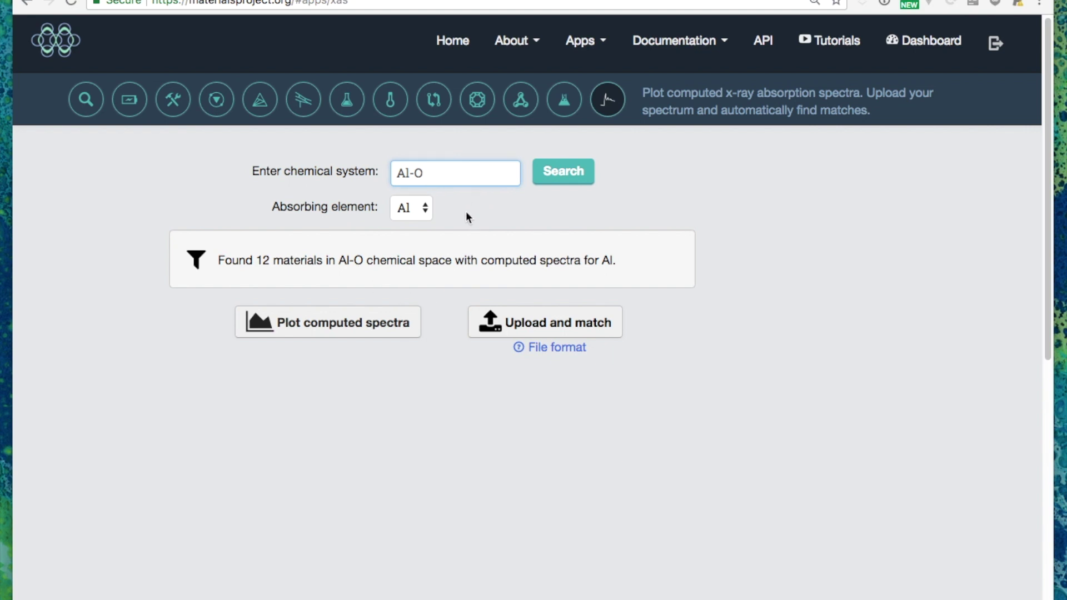
{"action": "left_click", "coordinate": [545, 325]}
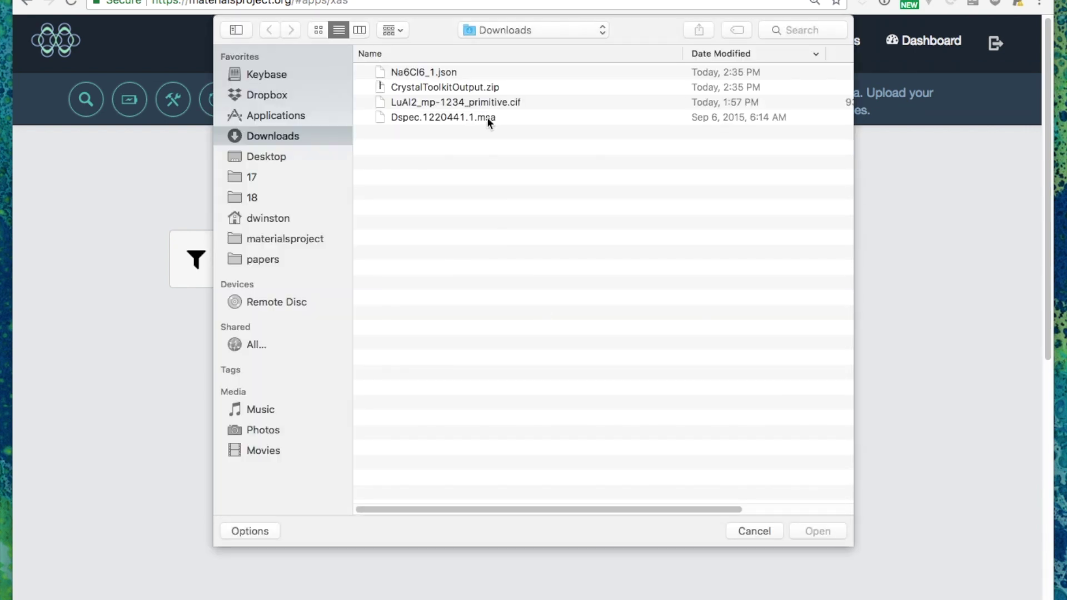
{"action": "left_click", "coordinate": [487, 118]}
{"action": "left_click", "coordinate": [818, 530]}
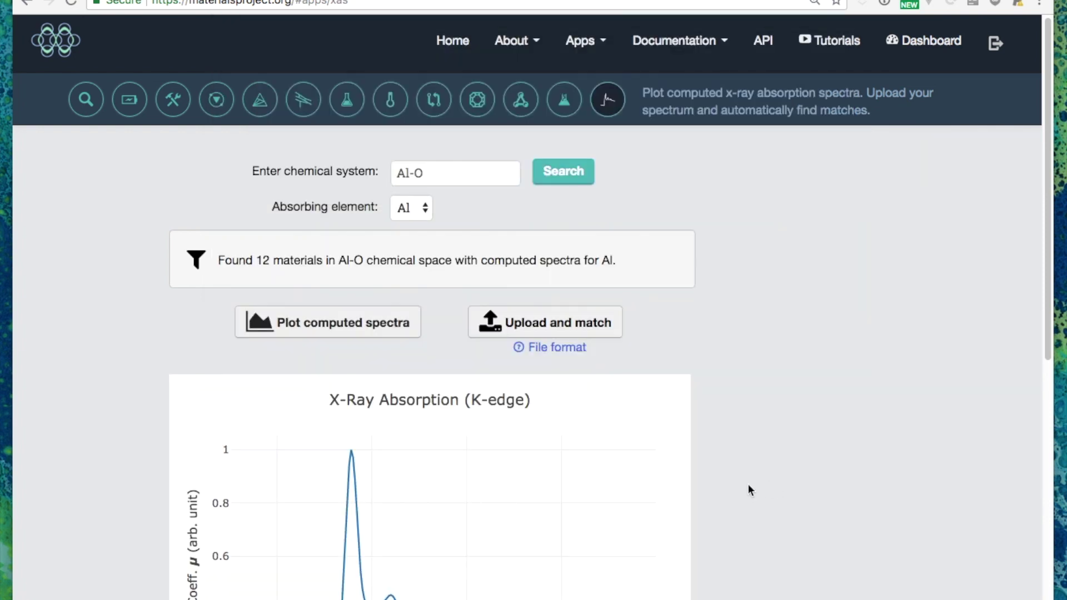
Check the plot of the uploaded spectrum and find its matches among the computed spectra.
{"action": "scroll", "coordinate": [748, 485], "scroll_direction": "down", "scroll_amount": 4}
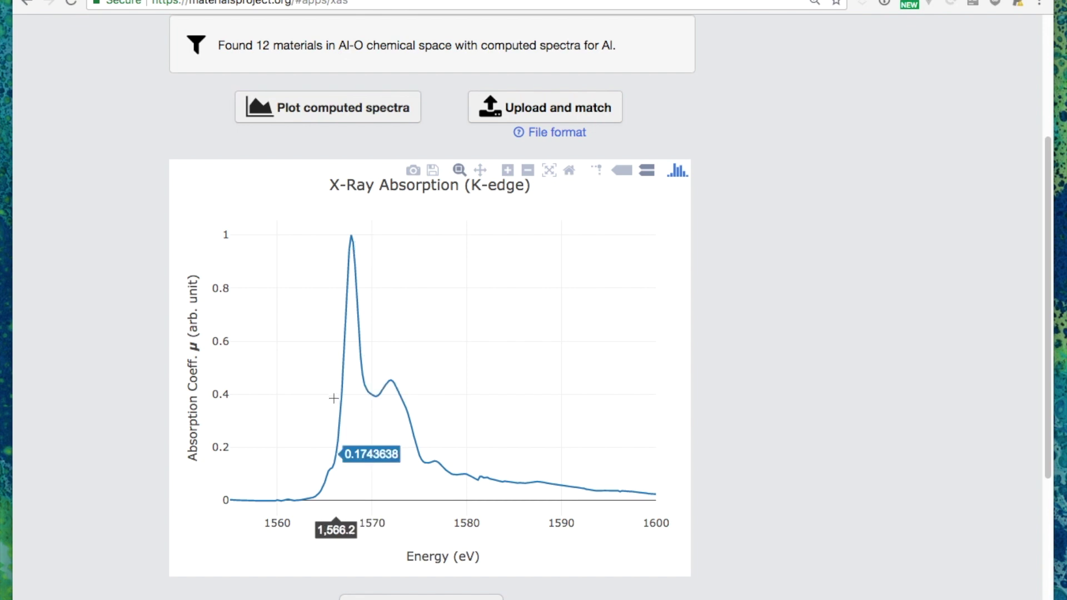
{"action": "scroll", "coordinate": [710, 523], "scroll_direction": "down", "scroll_amount": 1}
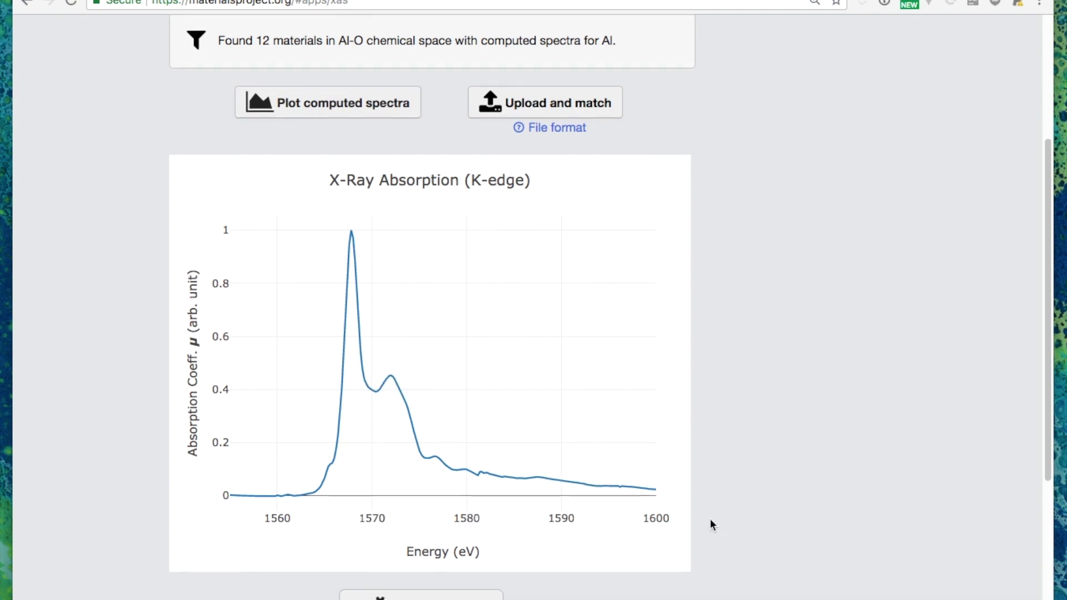
{"action": "scroll", "coordinate": [711, 524], "scroll_direction": "down", "scroll_amount": 2}
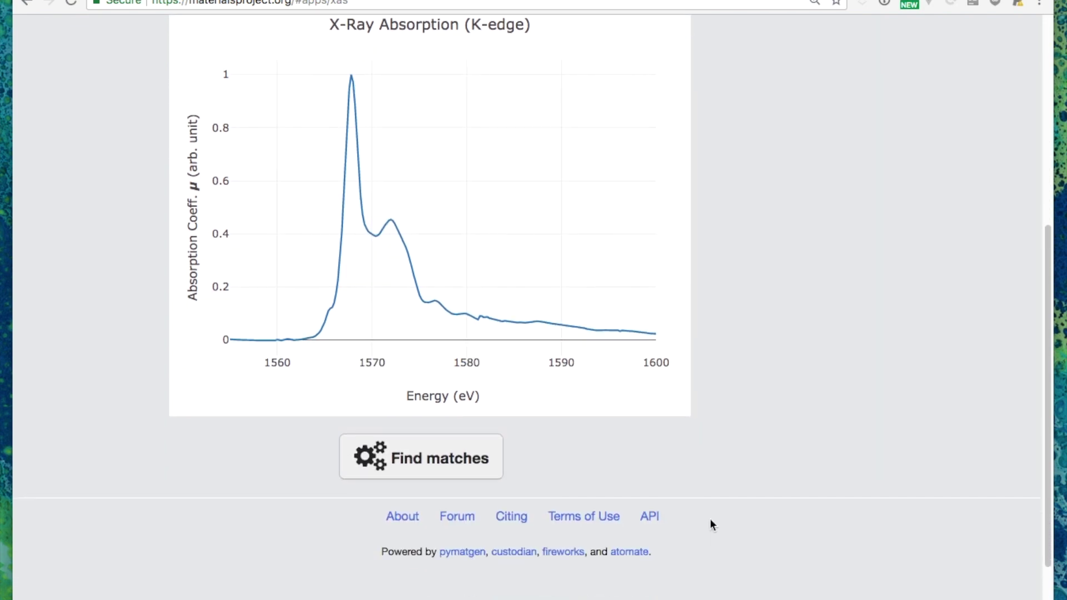
{"action": "left_click", "coordinate": [445, 464]}
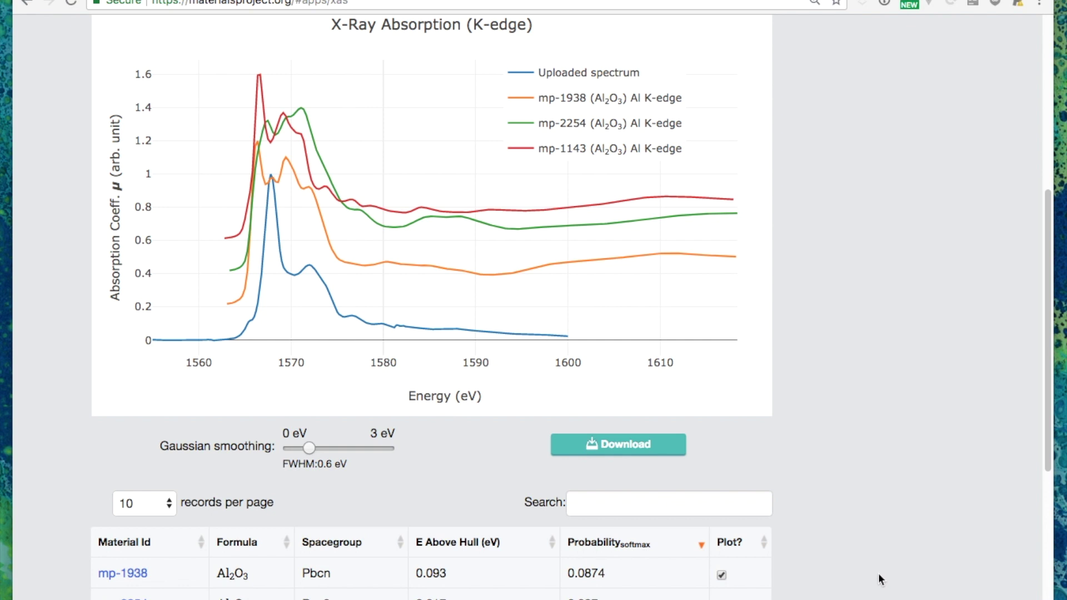
Compare the uploaded spectrum with the matched Al2O3 spectra and their probabilities, and set the Gaussian smoothing to 0.9 eV FWHM.
{"action": "scroll", "coordinate": [878, 572], "scroll_direction": "down", "scroll_amount": 3}
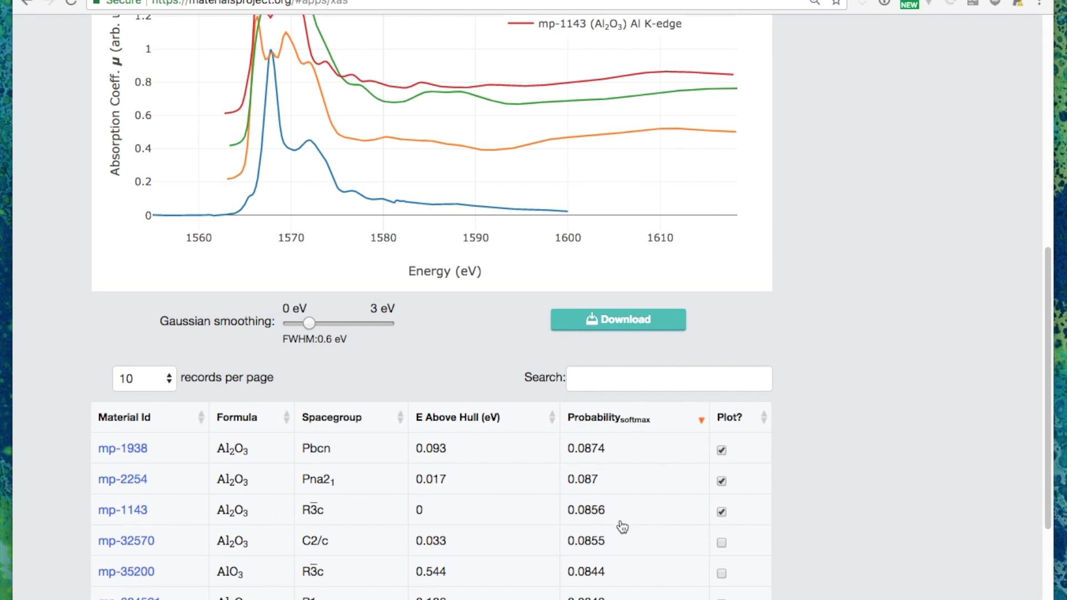
{"action": "scroll", "coordinate": [828, 433], "scroll_direction": "up", "scroll_amount": 2}
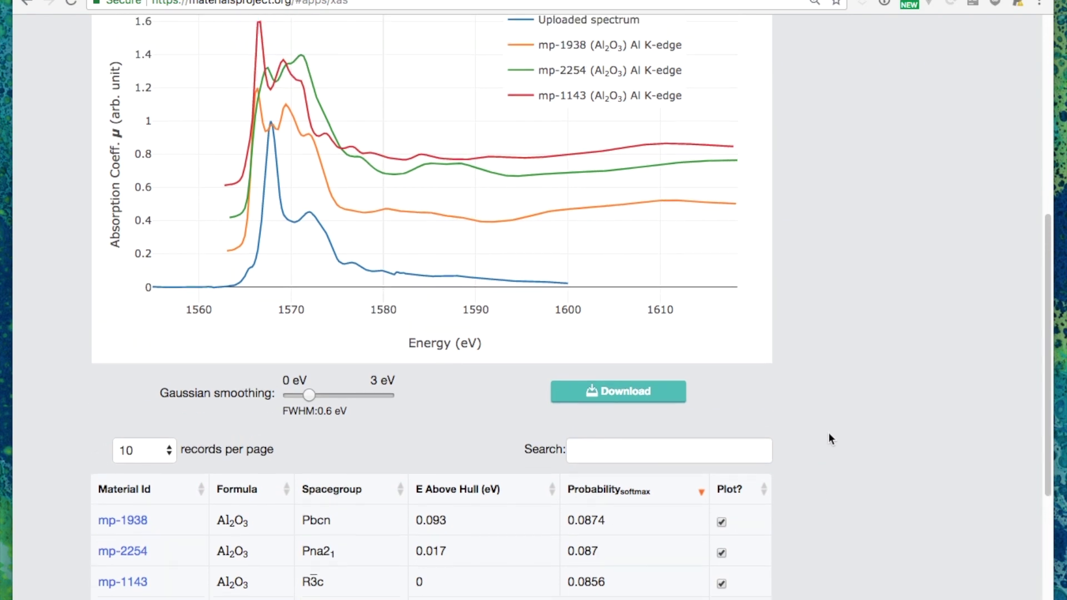
{"action": "scroll", "coordinate": [828, 432], "scroll_direction": "up", "scroll_amount": 2}
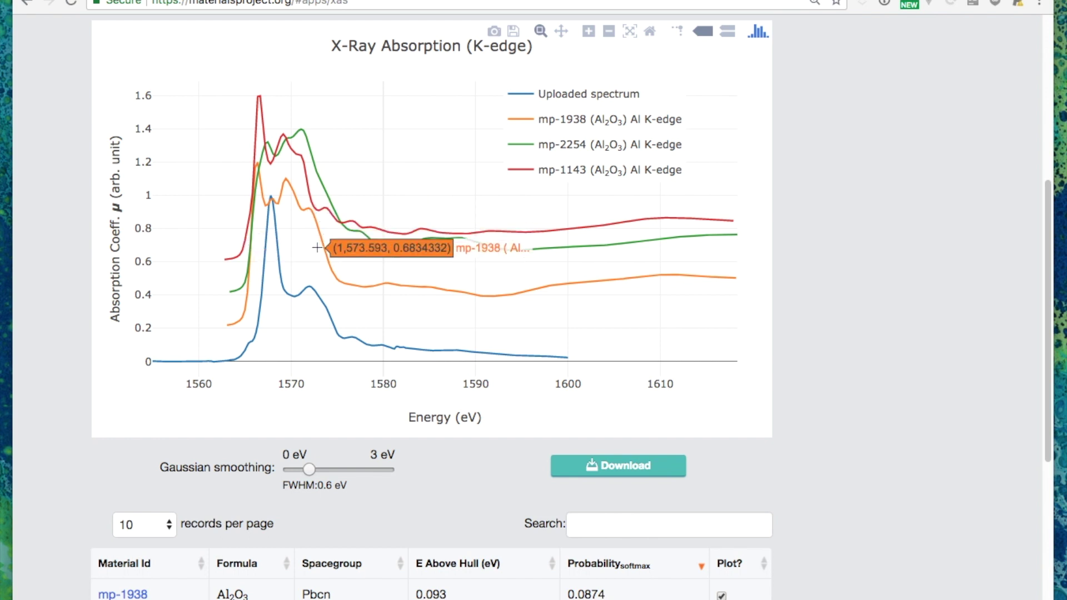
{"action": "scroll", "coordinate": [318, 448], "scroll_direction": "down", "scroll_amount": 1}
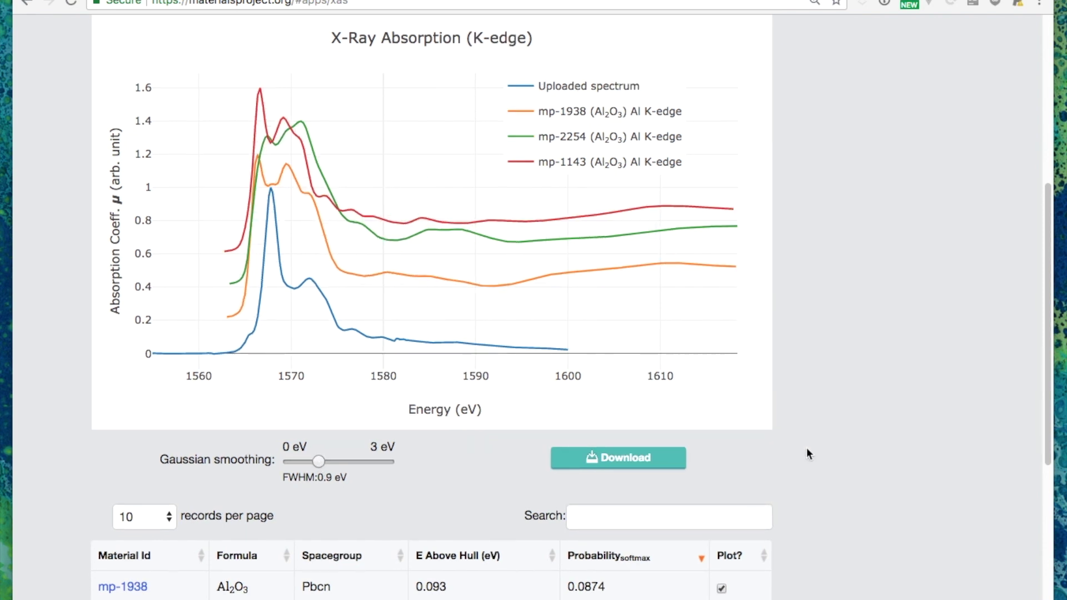
{"action": "scroll", "coordinate": [806, 452], "scroll_direction": "up", "scroll_amount": 2}
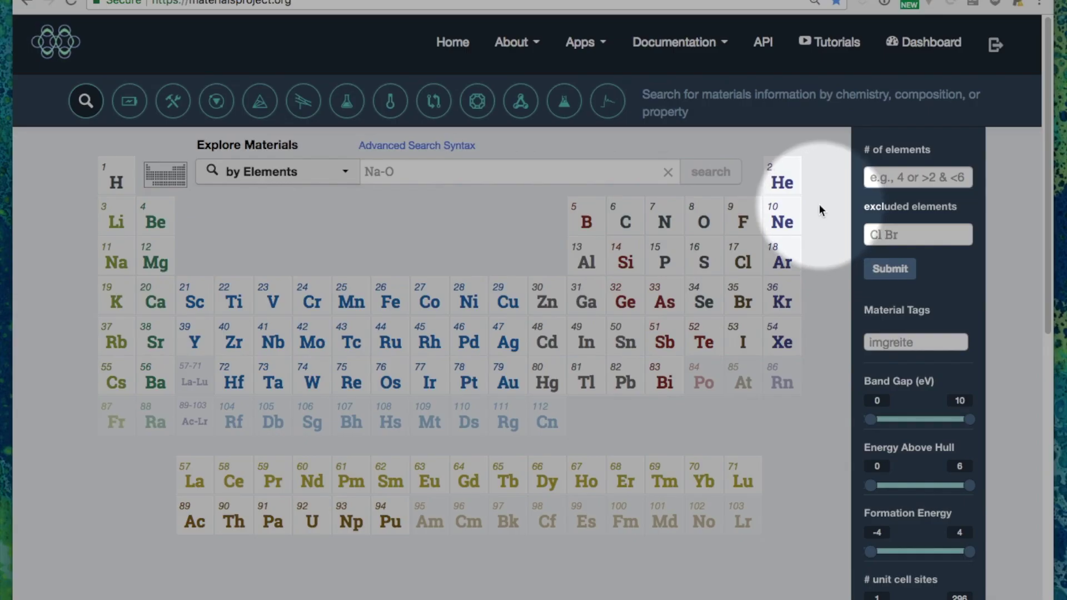
Open the nanoporous materials explorer, search for any material with any sorbate, and restrict the results to entries with isotherm data.
{"action": "left_click", "coordinate": [479, 111]}
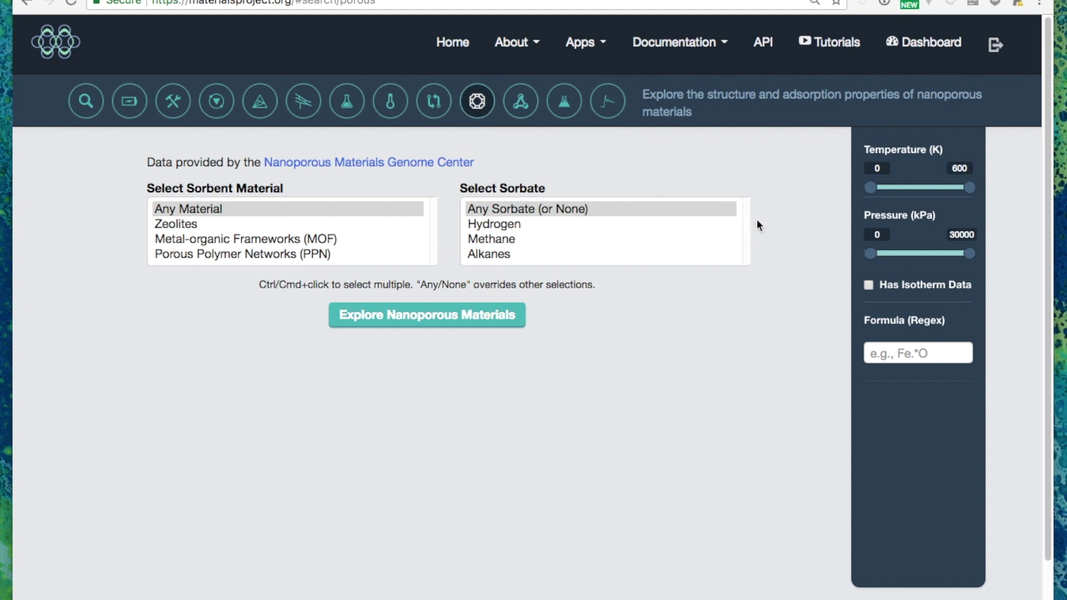
{"action": "scroll", "coordinate": [777, 248], "scroll_direction": "down", "scroll_amount": 1}
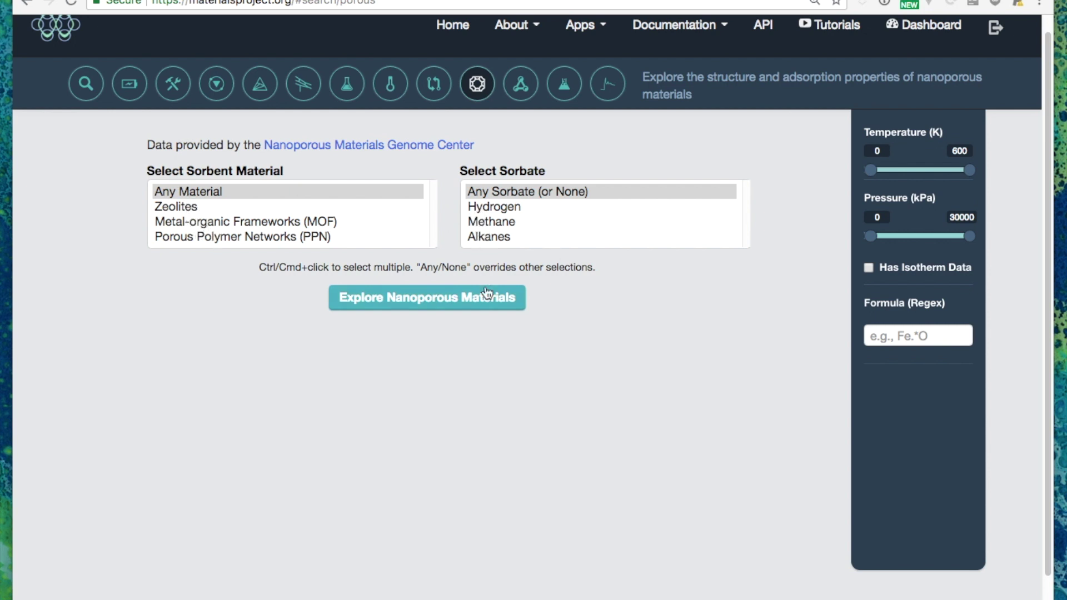
{"action": "left_click", "coordinate": [463, 307]}
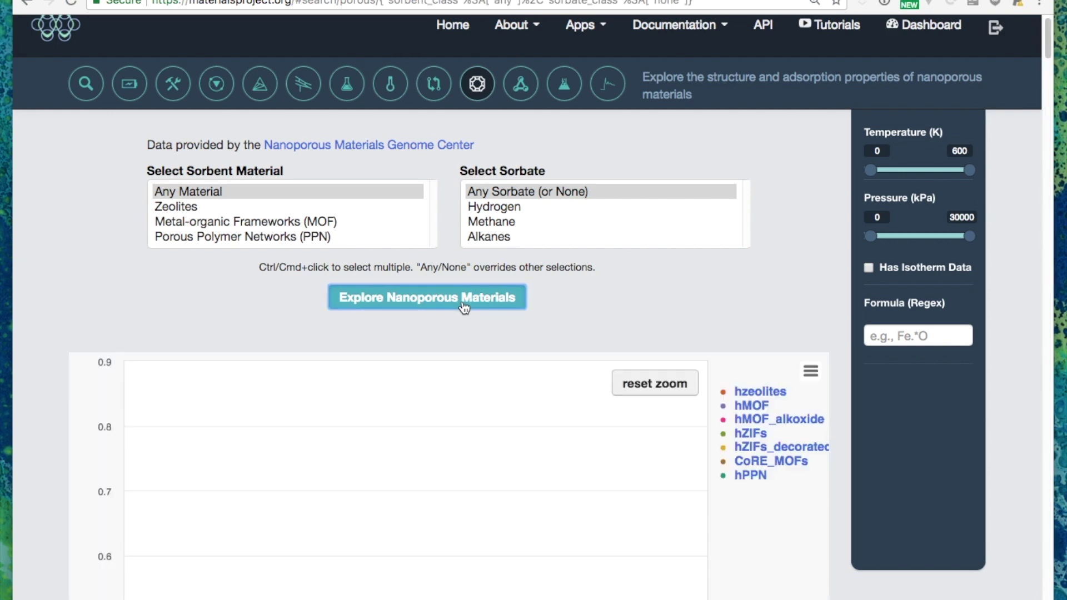
{"action": "scroll", "coordinate": [761, 333], "scroll_direction": "up", "scroll_amount": 6}
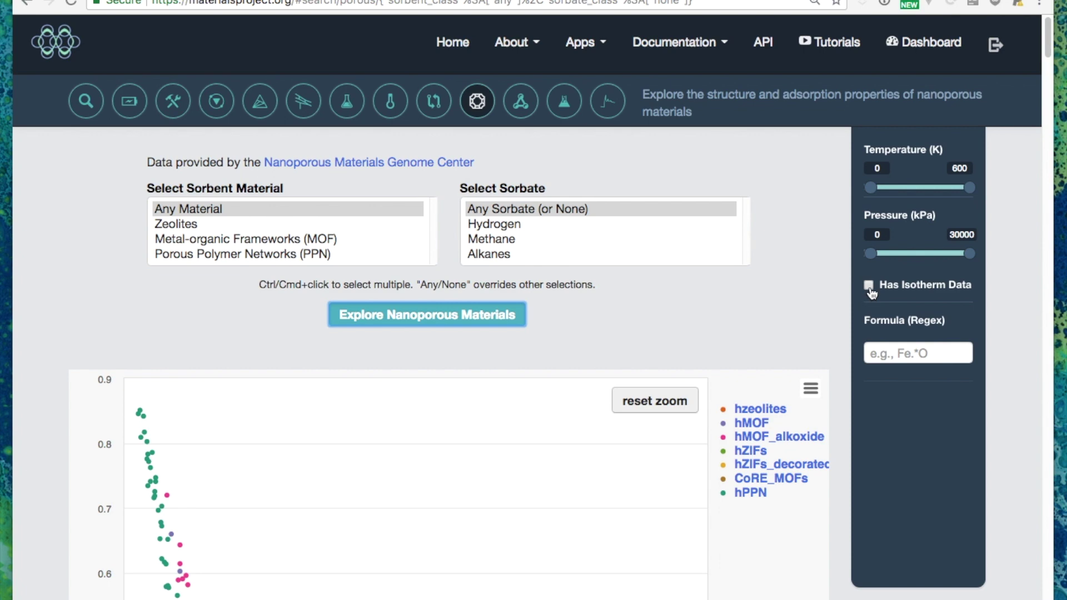
{"action": "left_click", "coordinate": [869, 287]}
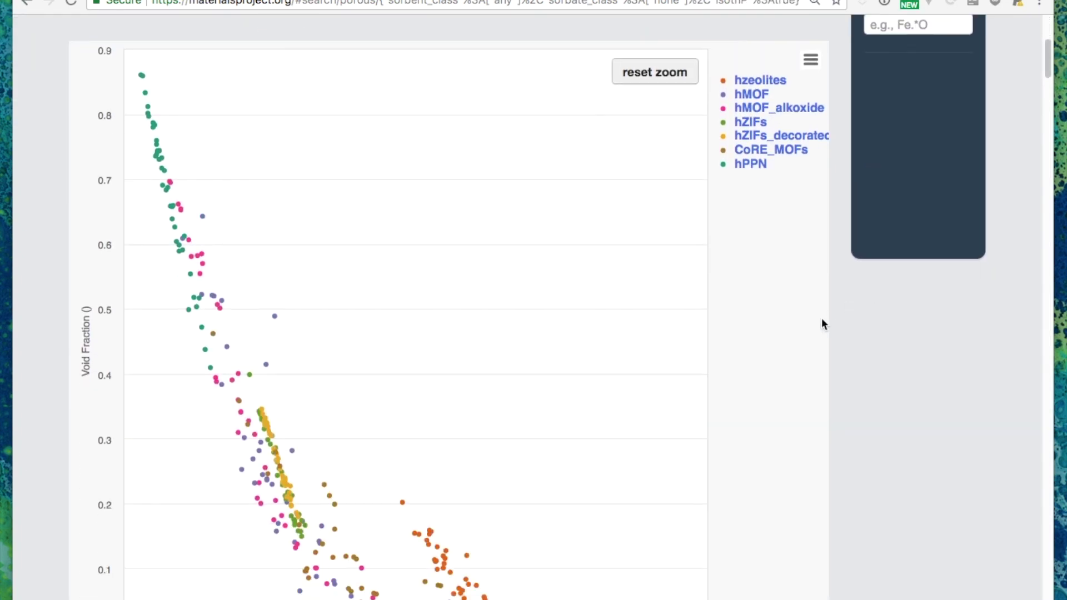
Examine the void fraction versus crystal density plot and the properties available for its X and Y axes.
{"action": "scroll", "coordinate": [821, 319], "scroll_direction": "up", "scroll_amount": 3}
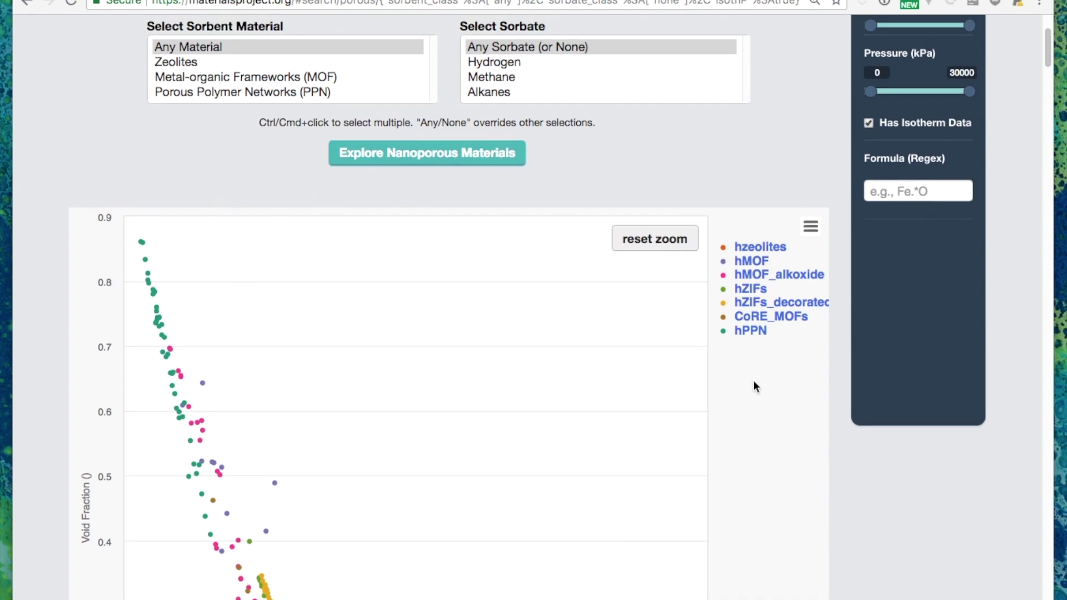
{"action": "scroll", "coordinate": [753, 380], "scroll_direction": "down", "scroll_amount": 5}
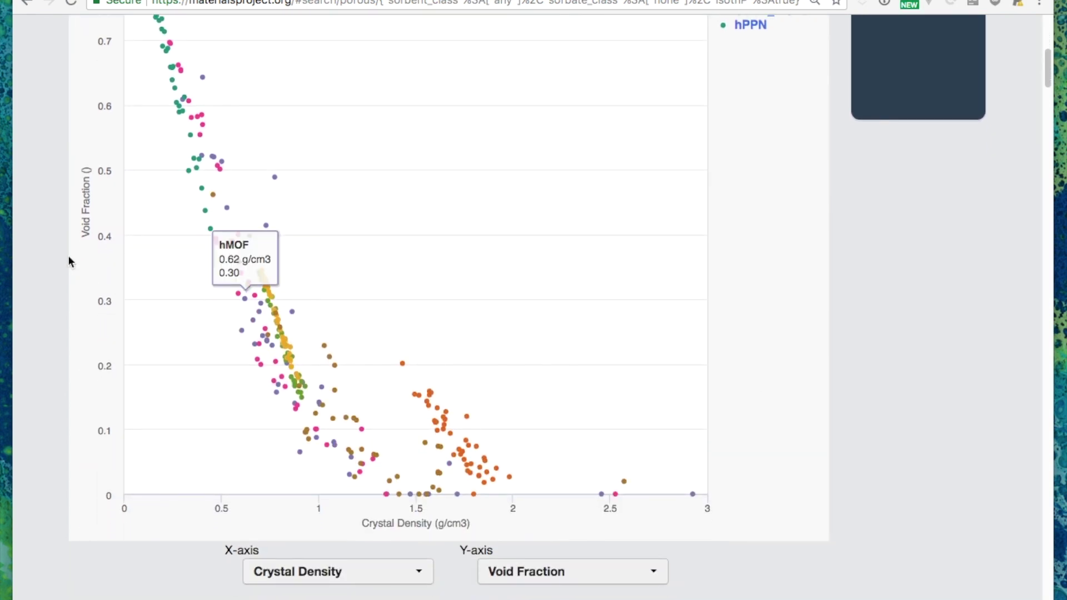
{"action": "scroll", "coordinate": [51, 388], "scroll_direction": "down", "scroll_amount": 2}
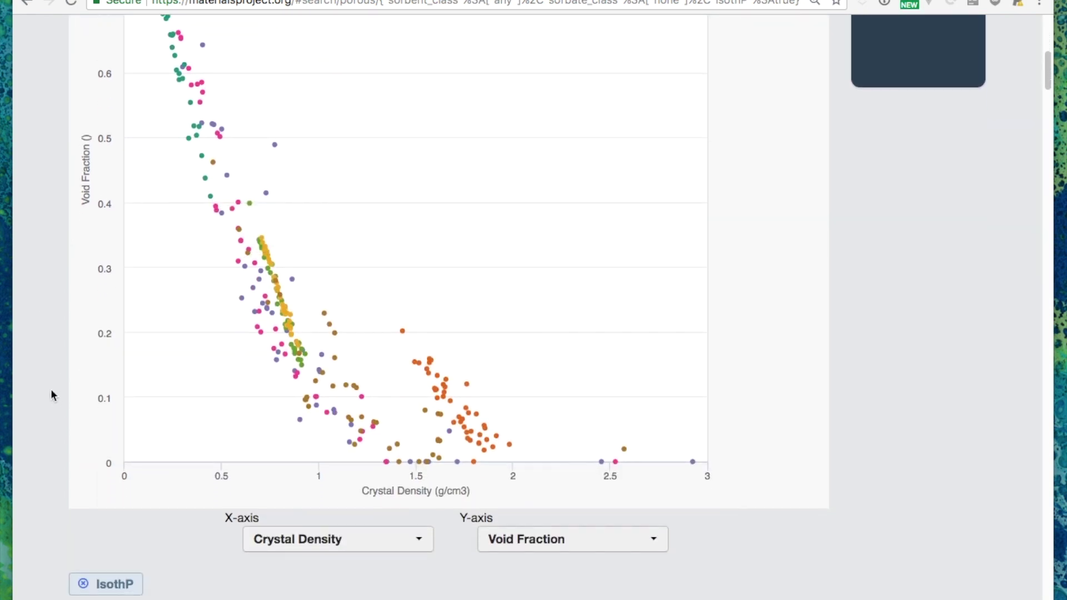
{"action": "left_click", "coordinate": [393, 467]}
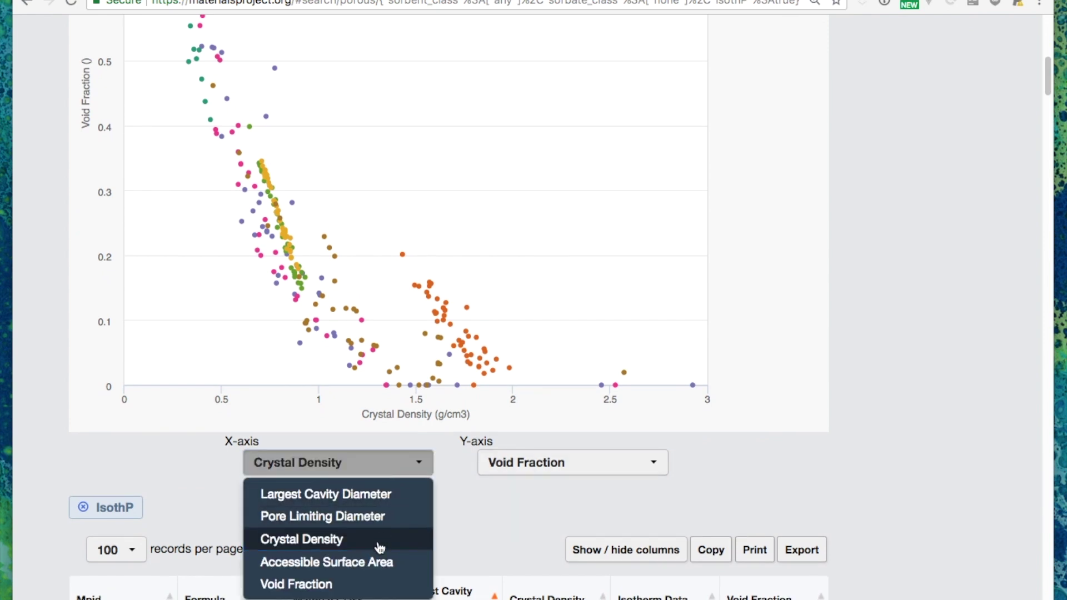
{"action": "left_click", "coordinate": [405, 466]}
{"action": "left_click", "coordinate": [494, 469]}
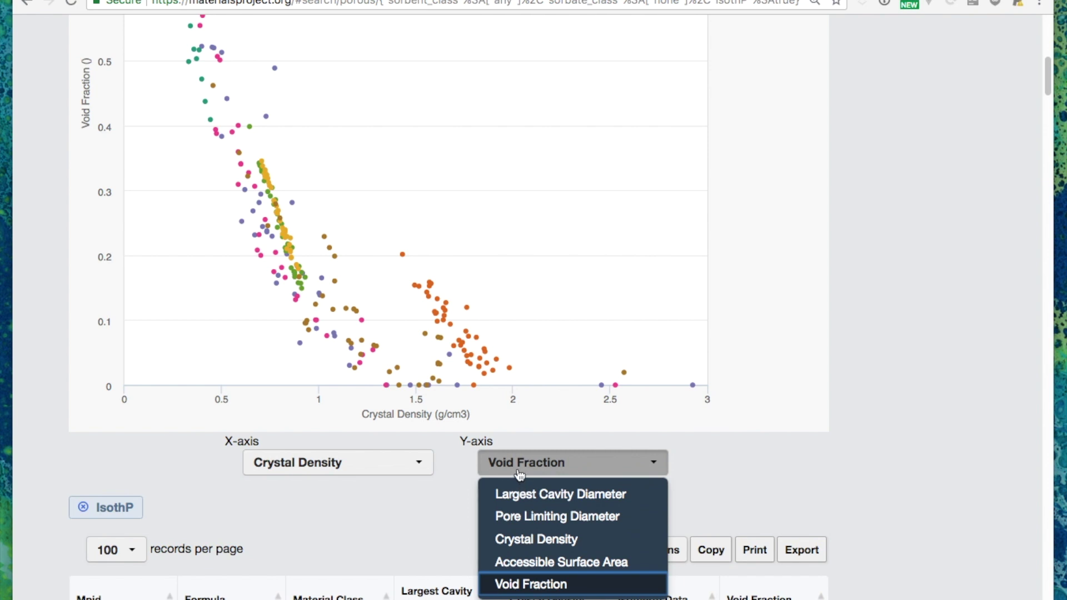
{"action": "left_click", "coordinate": [518, 473]}
{"action": "left_click", "coordinate": [68, 460]}
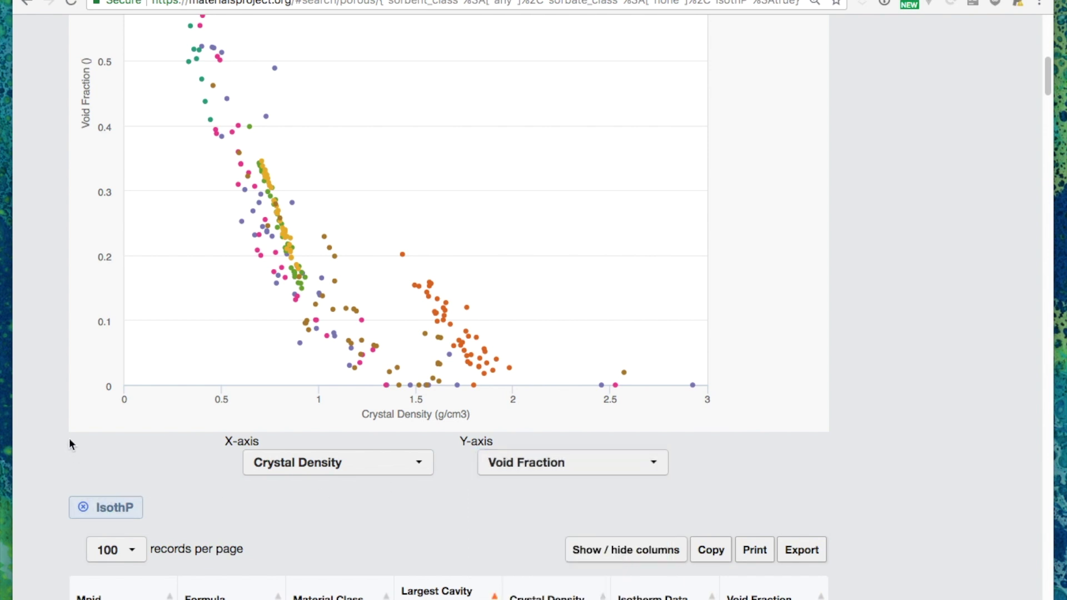
Zoom the scatter plot to crystal densities of about 0.225 to 0.45 g/cm3 and void fractions of about 0.55 to 0.595.
{"action": "scroll", "coordinate": [34, 388], "scroll_direction": "up", "scroll_amount": 5}
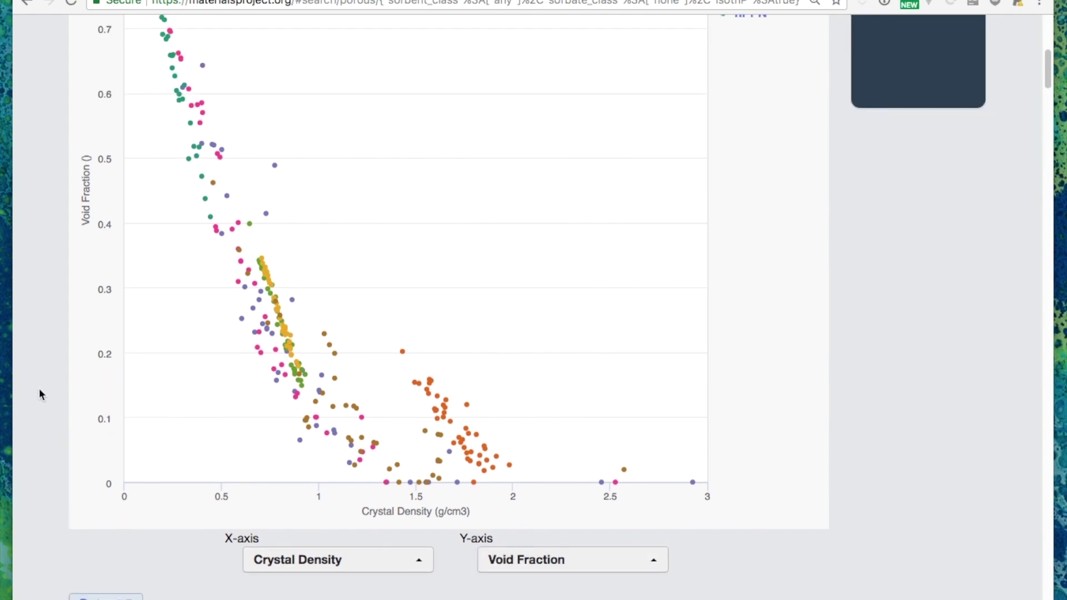
{"action": "scroll", "coordinate": [48, 387], "scroll_direction": "up", "scroll_amount": 3}
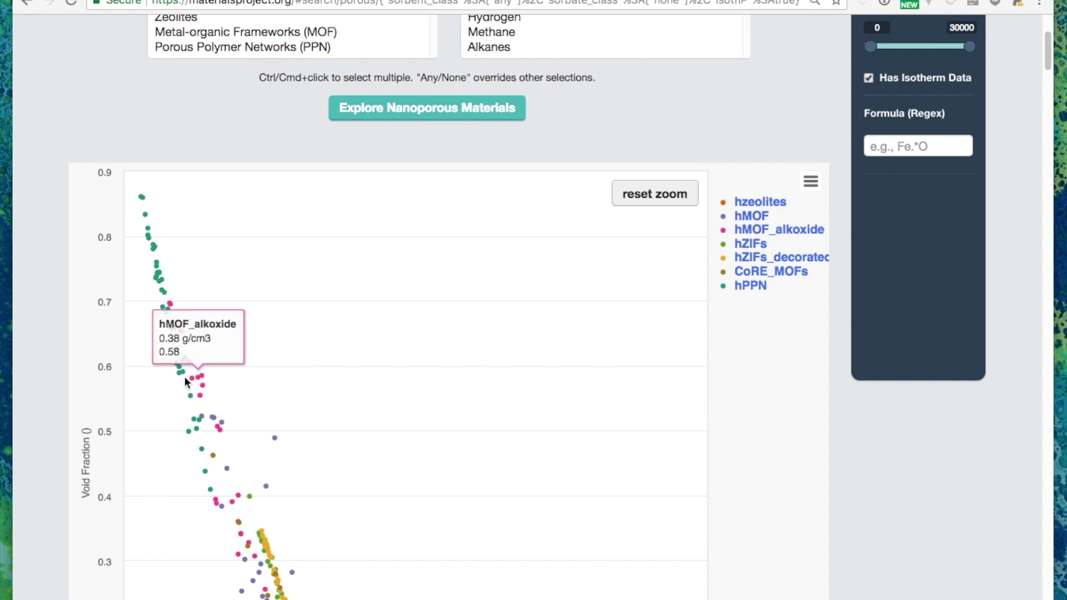
{"action": "left_click_drag", "start_coordinate": [166, 370], "coordinate": [210, 395]}
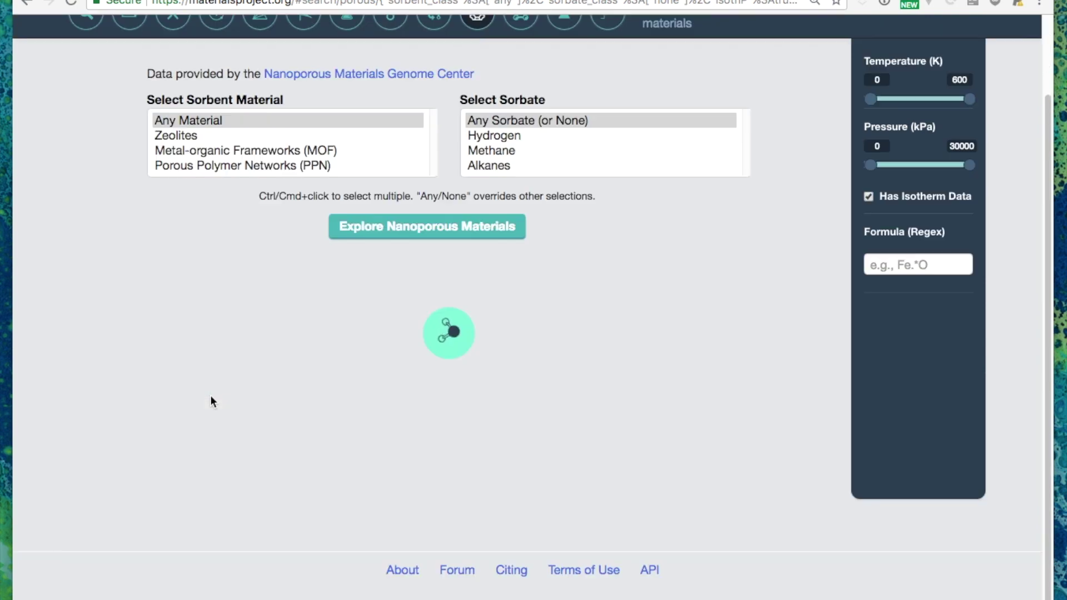
{"action": "scroll", "coordinate": [210, 395], "scroll_direction": "down", "scroll_amount": 2}
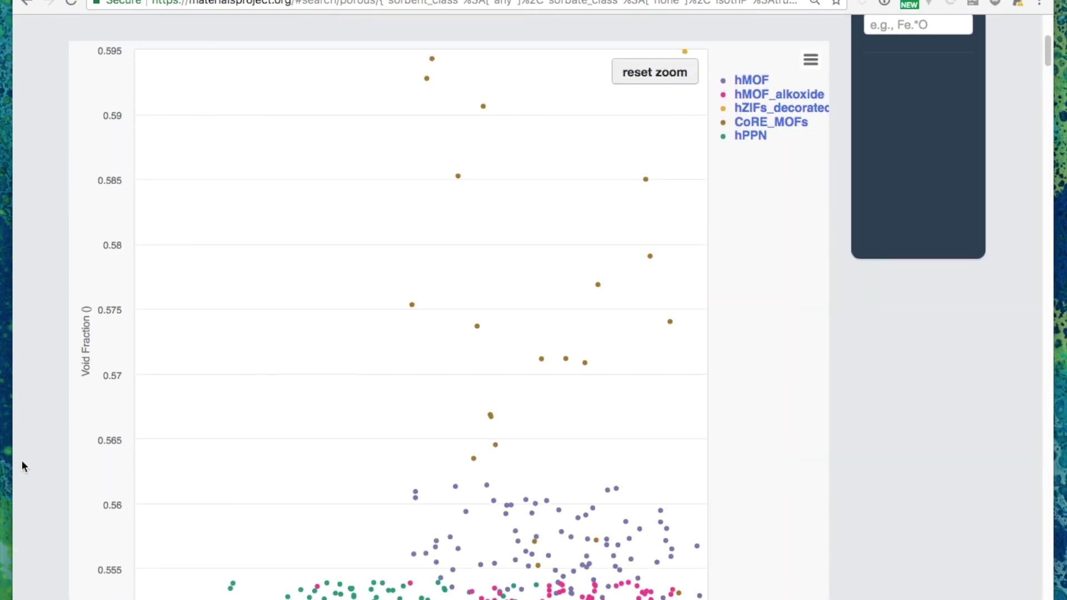
{"action": "scroll", "coordinate": [30, 463], "scroll_direction": "down", "scroll_amount": 2}
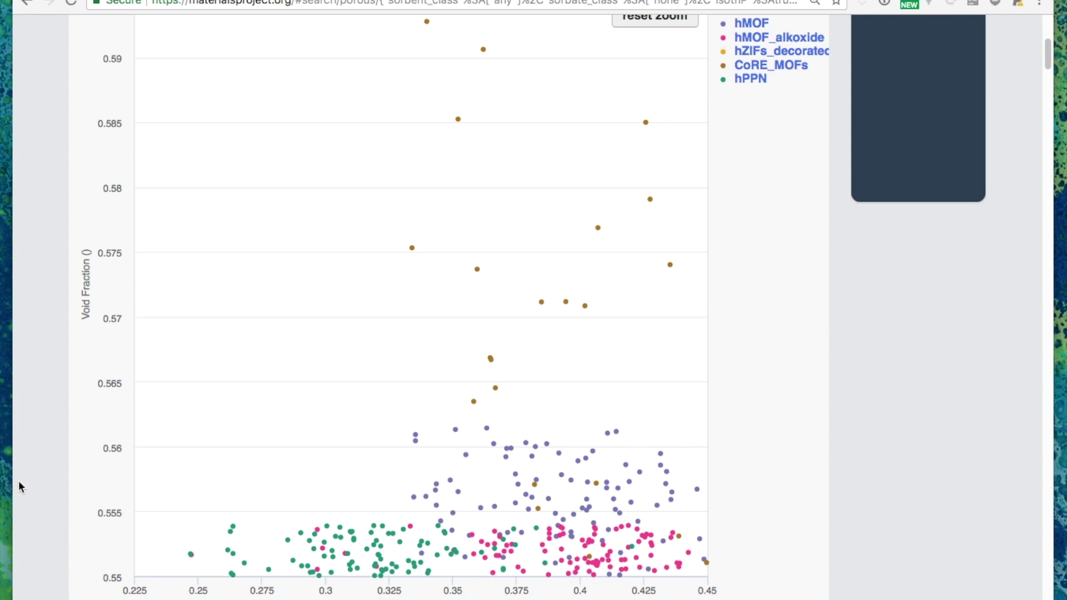
Open the details of the CoRE MOF entry NMGC-507885 from the filtered results and rotate its crystal structure.
{"action": "scroll", "coordinate": [42, 502], "scroll_direction": "down", "scroll_amount": 10}
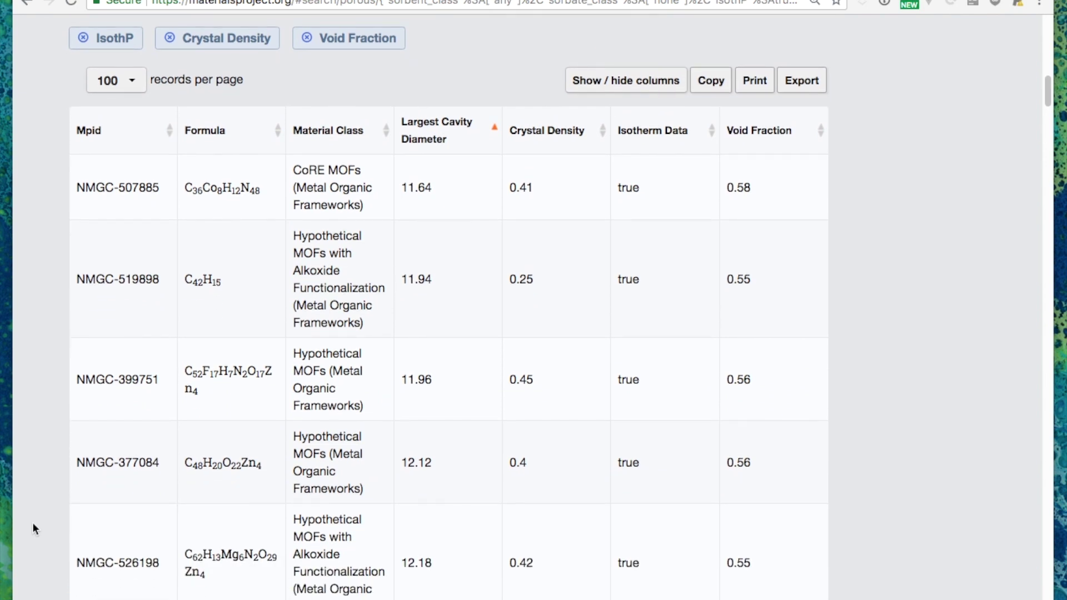
{"action": "scroll", "coordinate": [54, 508], "scroll_direction": "up", "scroll_amount": 1}
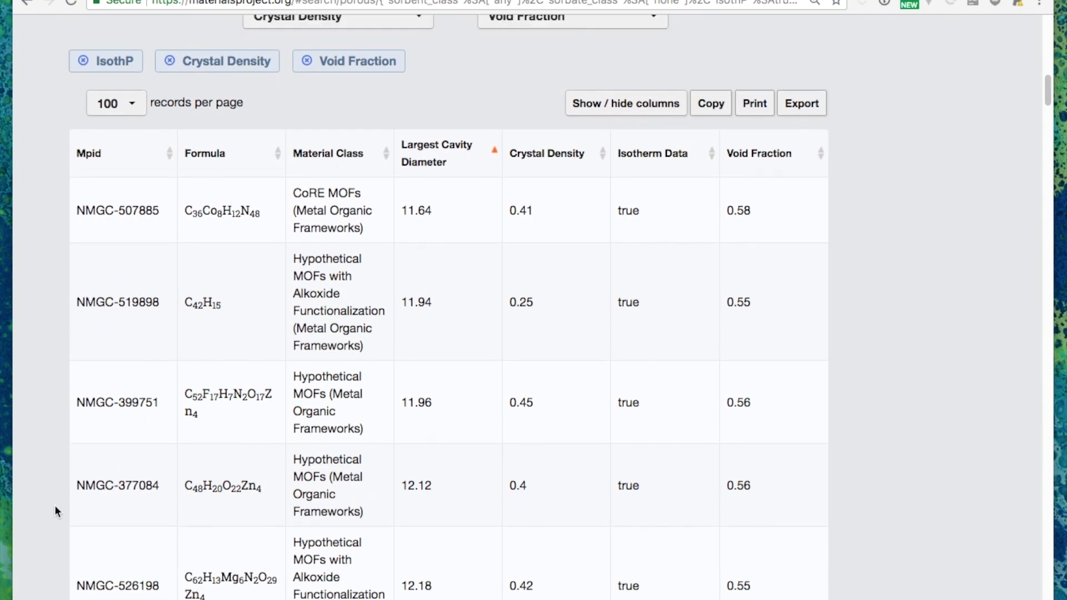
{"action": "left_click", "coordinate": [138, 214]}
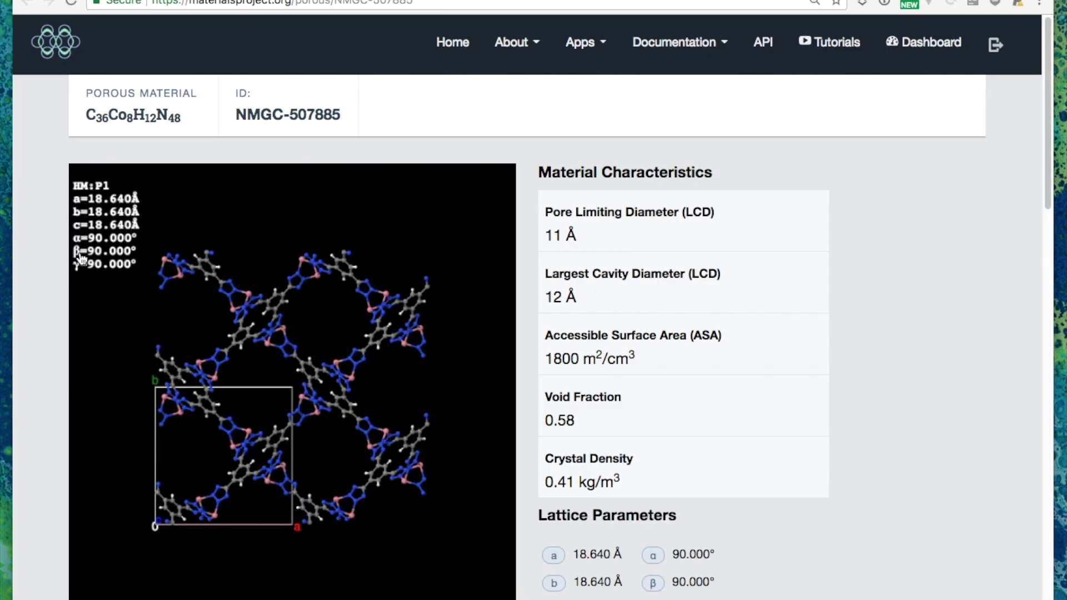
{"action": "left_click_drag", "start_coordinate": [248, 353], "coordinate": [306, 370]}
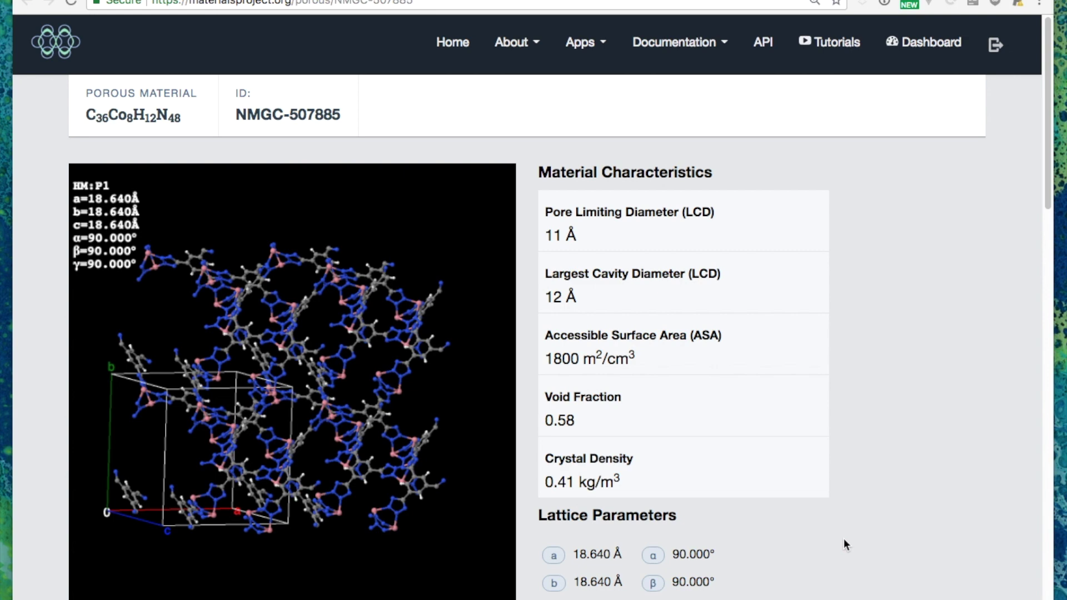
Examine the material's methane heat of adsorption, adsorption isotherm, Henry's coefficient, fractional coordinates and citation section.
{"action": "scroll", "coordinate": [844, 539], "scroll_direction": "down", "scroll_amount": 10}
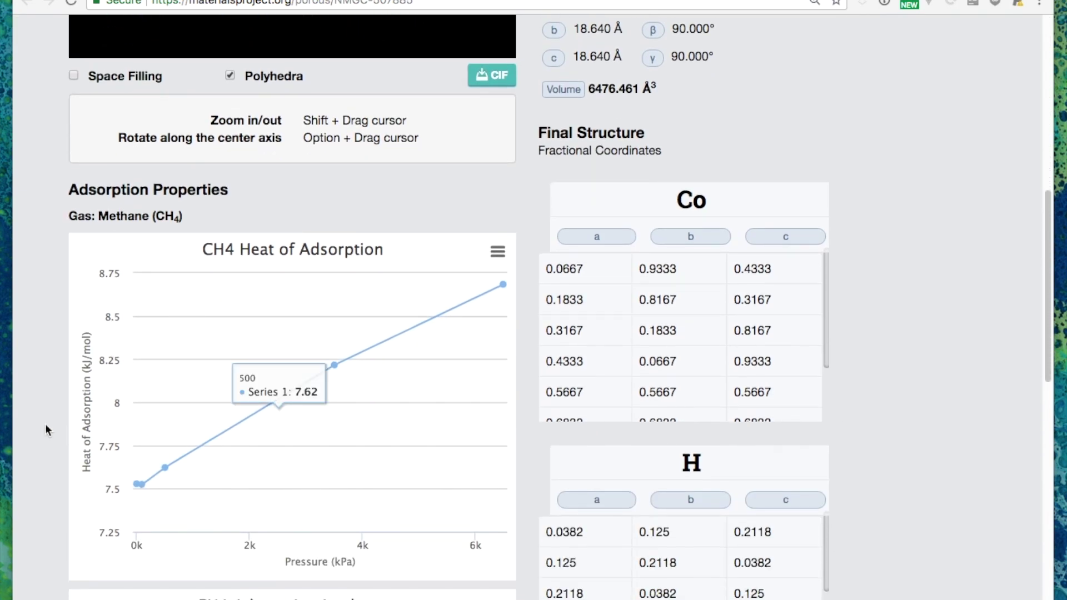
{"action": "scroll", "coordinate": [45, 424], "scroll_direction": "down", "scroll_amount": 7}
{"action": "scroll", "coordinate": [46, 424], "scroll_direction": "down", "scroll_amount": 2}
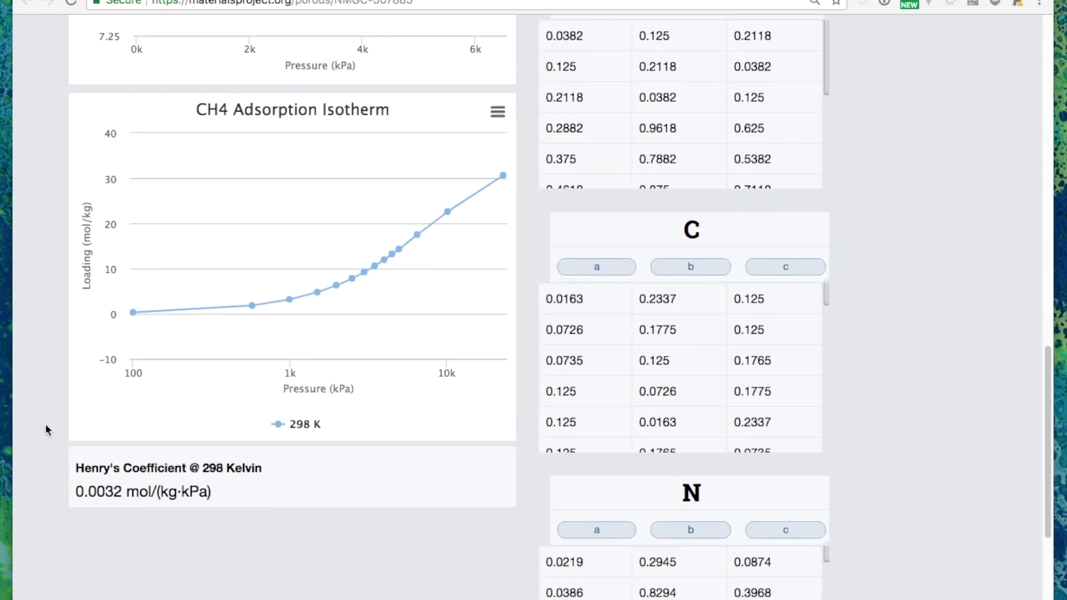
{"action": "scroll", "coordinate": [45, 423], "scroll_direction": "down", "scroll_amount": 1}
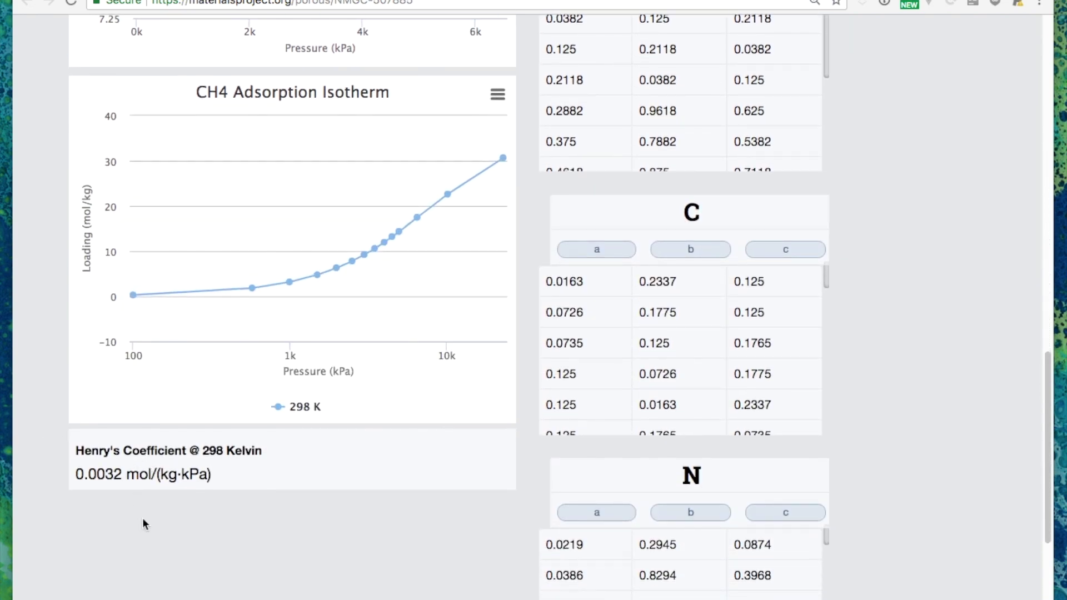
{"action": "scroll", "coordinate": [142, 517], "scroll_direction": "down", "scroll_amount": 5}
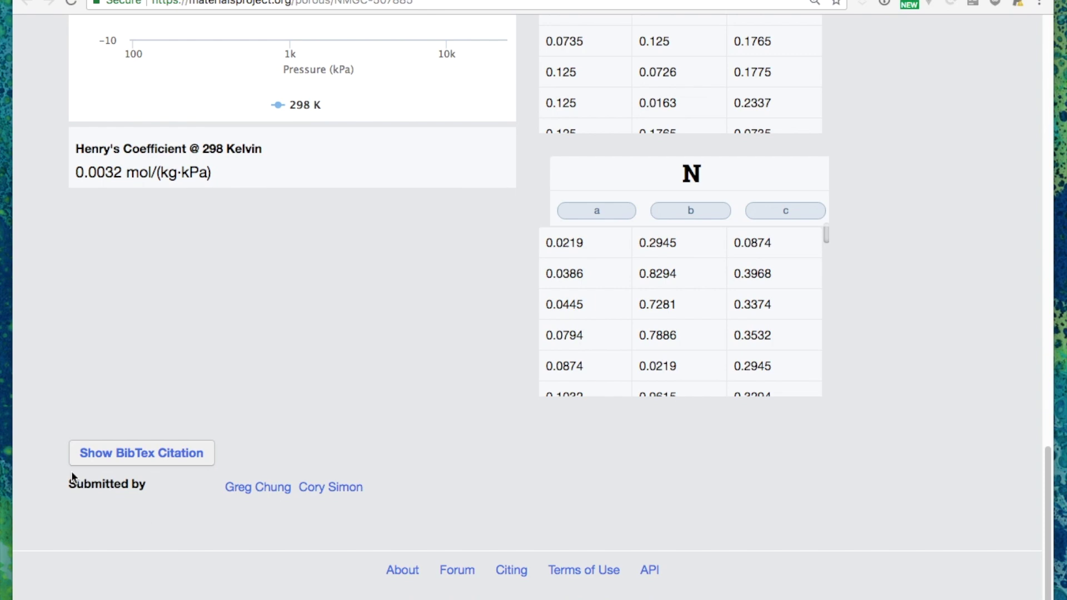
{"action": "scroll", "coordinate": [73, 471], "scroll_direction": "up", "scroll_amount": 2}
{"action": "scroll", "coordinate": [72, 471], "scroll_direction": "up", "scroll_amount": 14}
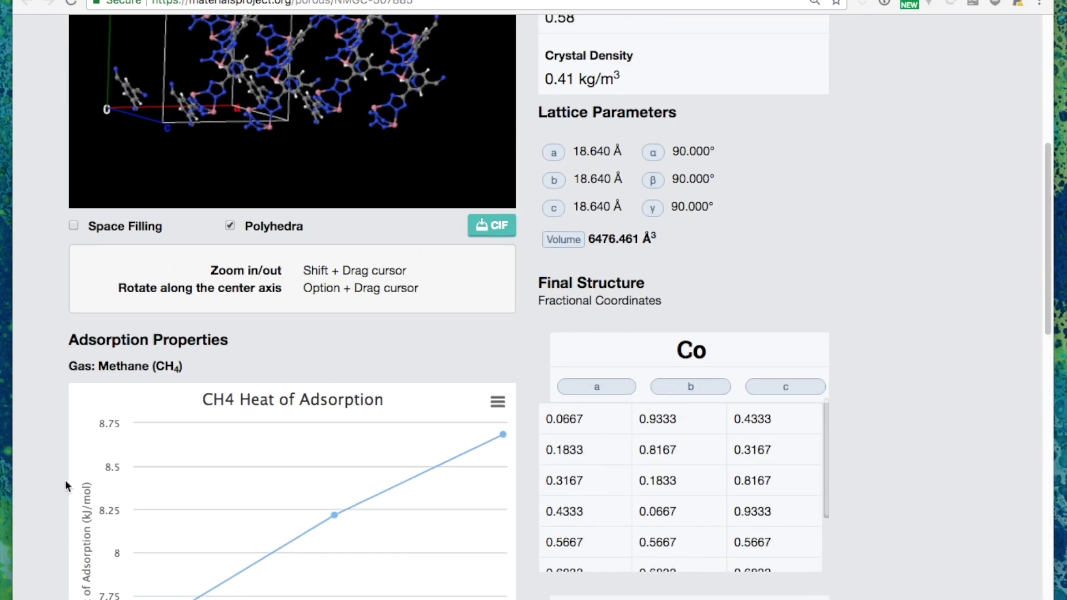
{"action": "scroll", "coordinate": [34, 431], "scroll_direction": "up", "scroll_amount": 10}
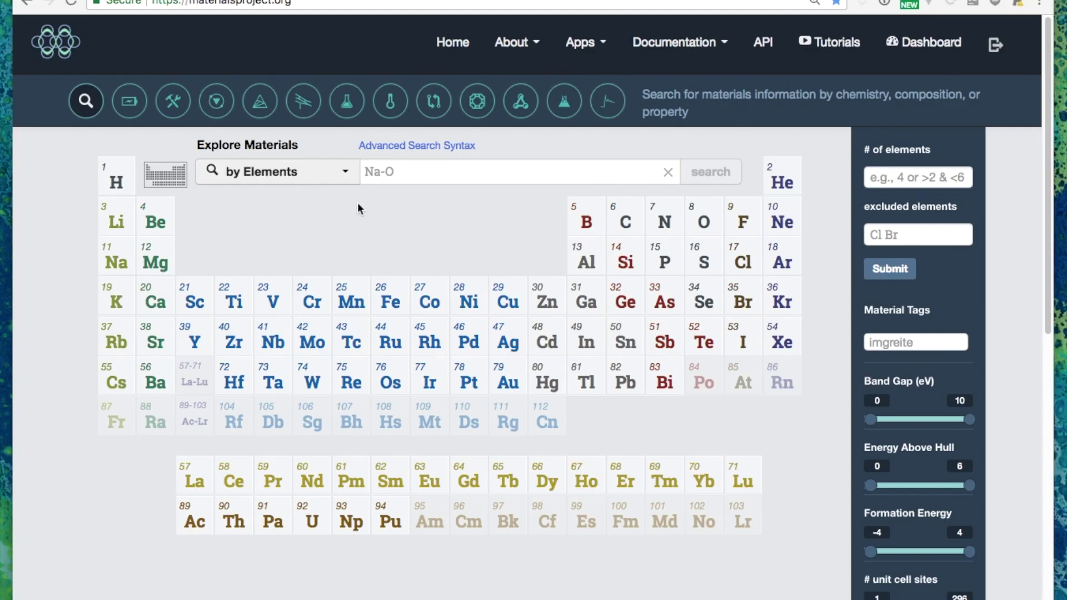
Open the element comparison app and compare Fe versus Cr.
{"action": "left_click", "coordinate": [437, 110]}
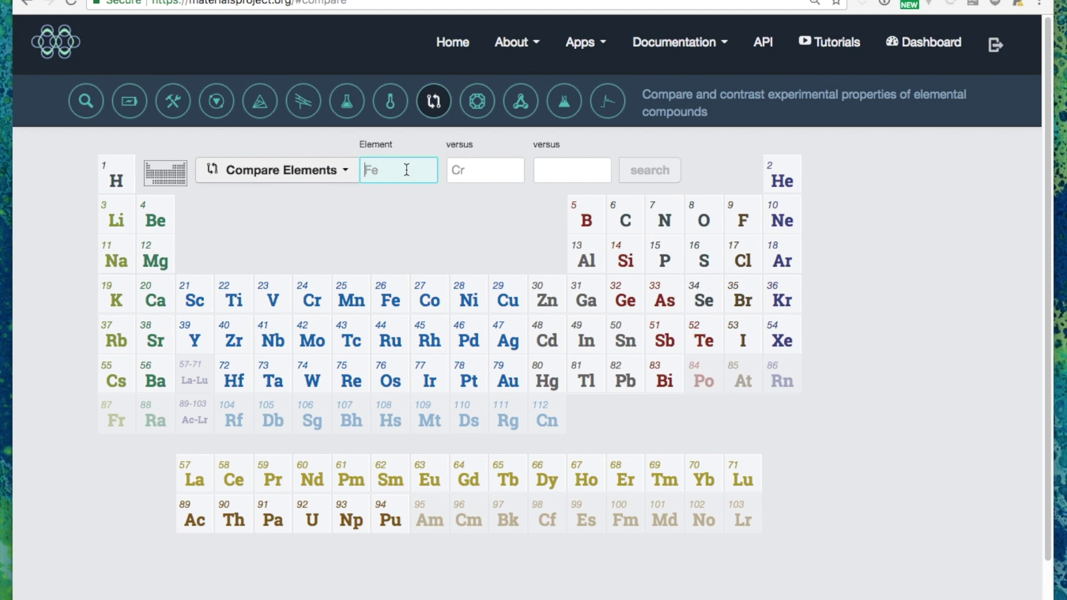
{"action": "type", "text": "Fe"}
{"action": "key", "text": "Tab"}
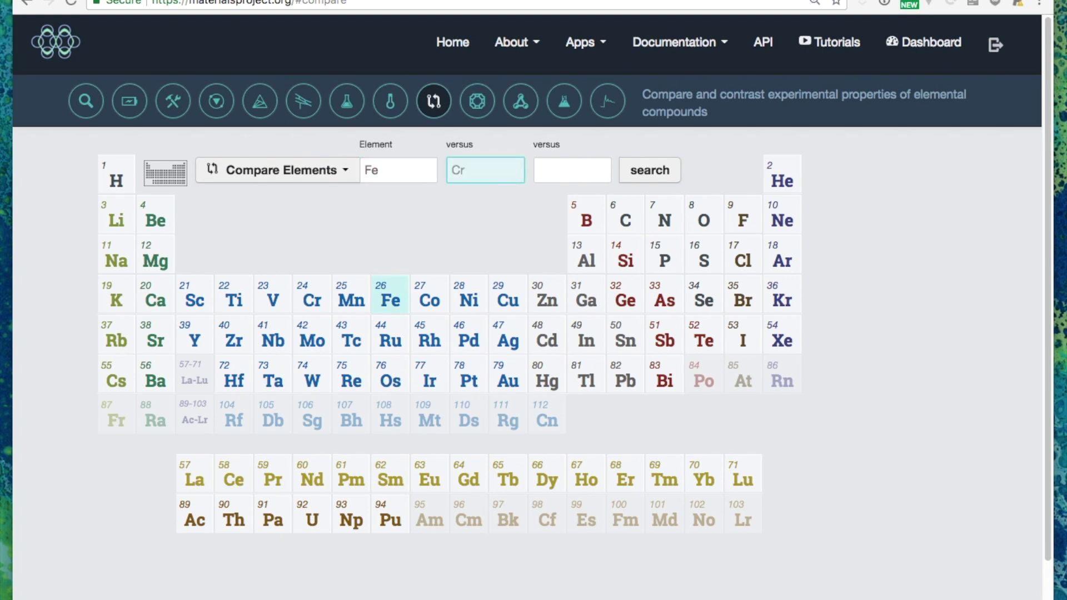
{"action": "type", "text": "Cr"}
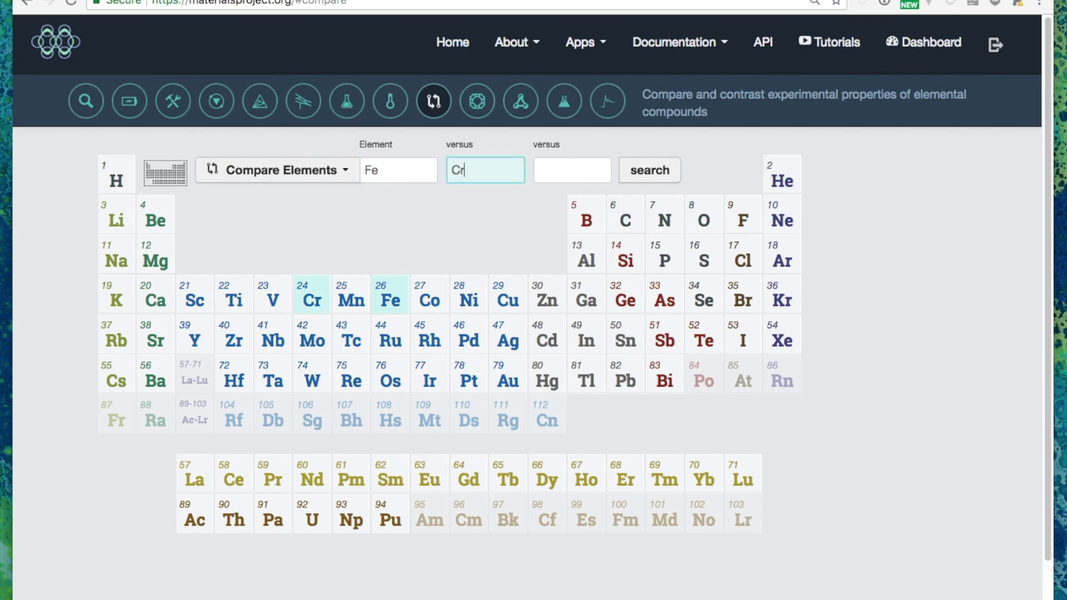
{"action": "key", "text": "Return"}
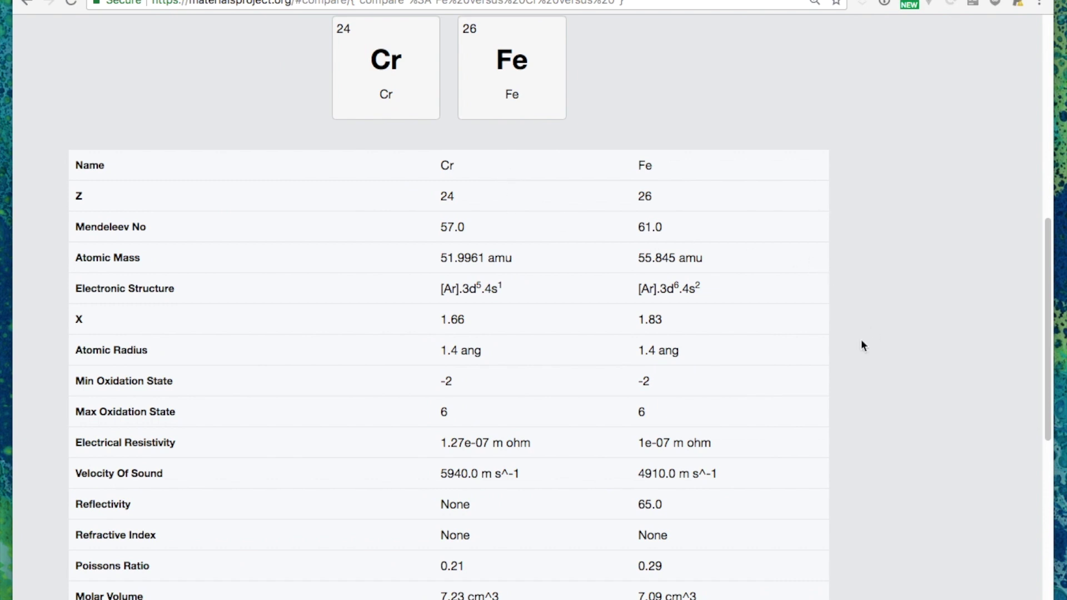
Review the table comparing the properties of Cr and Fe, from atomic mass to linear thermal expansion.
{"action": "scroll", "coordinate": [861, 340], "scroll_direction": "down", "scroll_amount": 5}
{"action": "scroll", "coordinate": [861, 340], "scroll_direction": "down", "scroll_amount": 8}
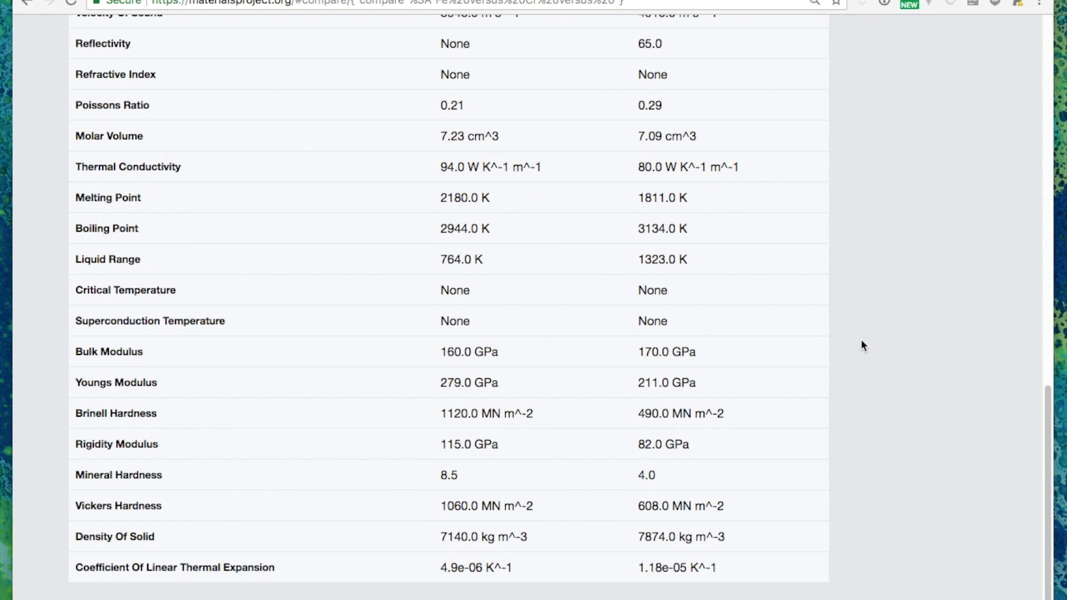
{"action": "scroll", "coordinate": [861, 344], "scroll_direction": "down", "scroll_amount": 1}
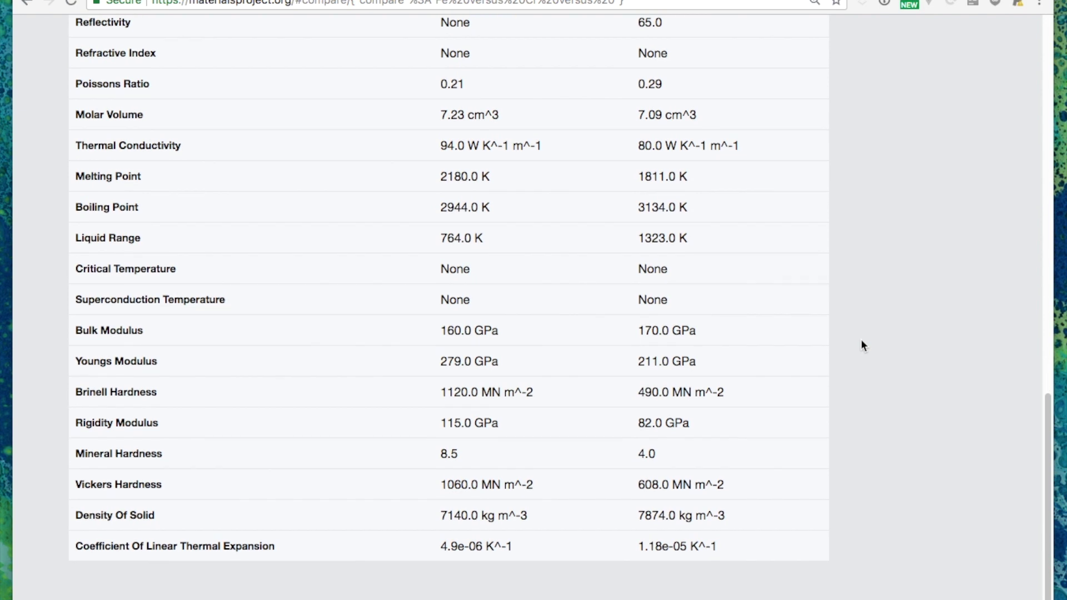
{"action": "scroll", "coordinate": [861, 344], "scroll_direction": "up", "scroll_amount": 1}
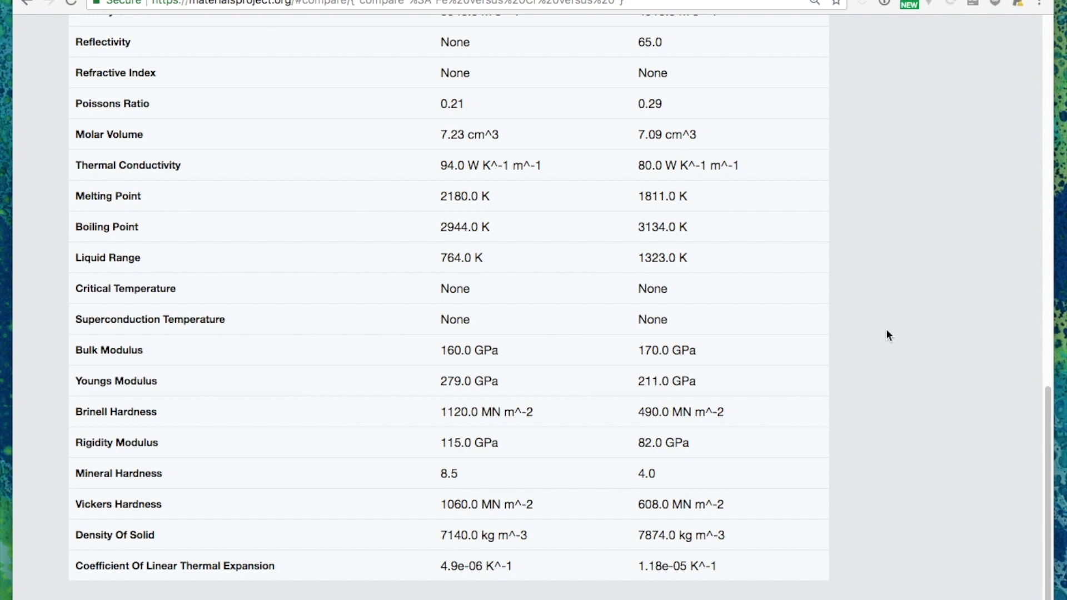
{"action": "scroll", "coordinate": [879, 328], "scroll_direction": "up", "scroll_amount": 15}
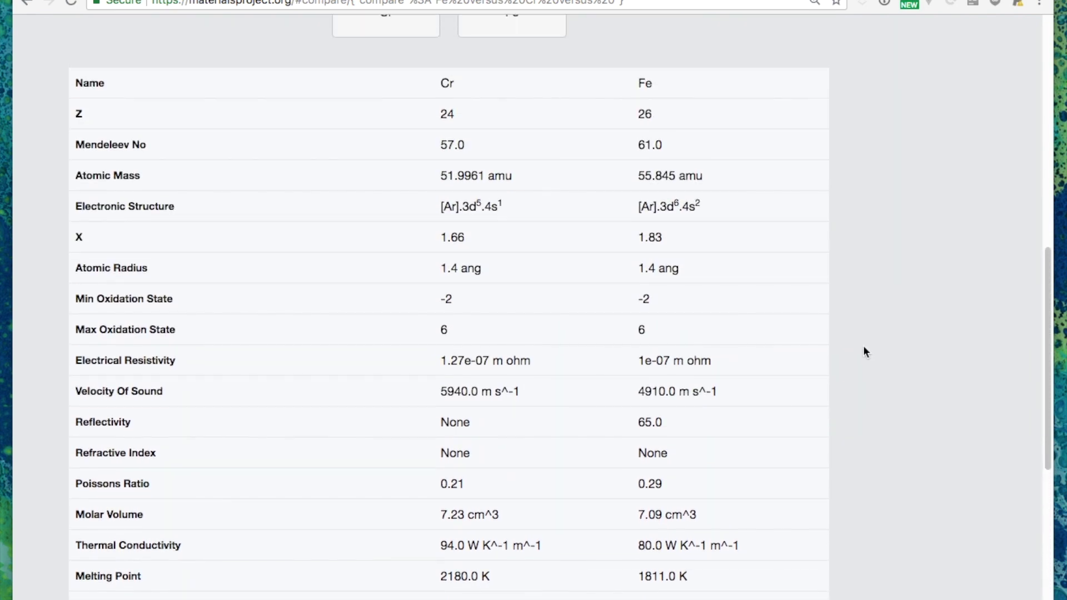
{"action": "scroll", "coordinate": [862, 345], "scroll_direction": "up", "scroll_amount": 20}
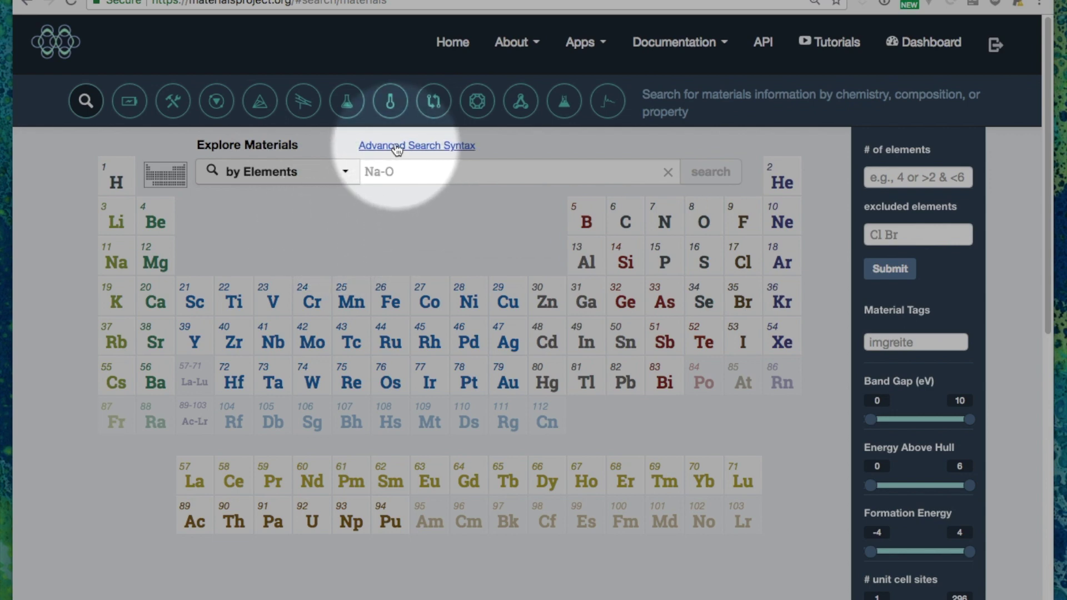
Search the externally compiled thermodynamic data for Fe2O3 and review the equations and the table of values by phase and temperature range.
{"action": "left_click", "coordinate": [392, 111]}
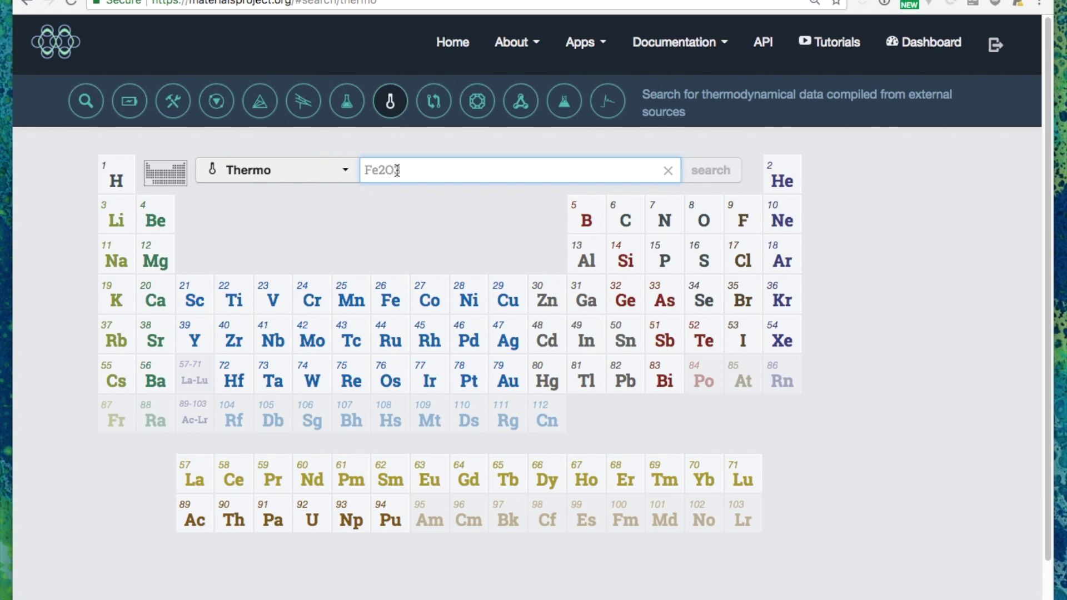
{"action": "type", "text": "Fe2O3"}
{"action": "key", "text": "Return"}
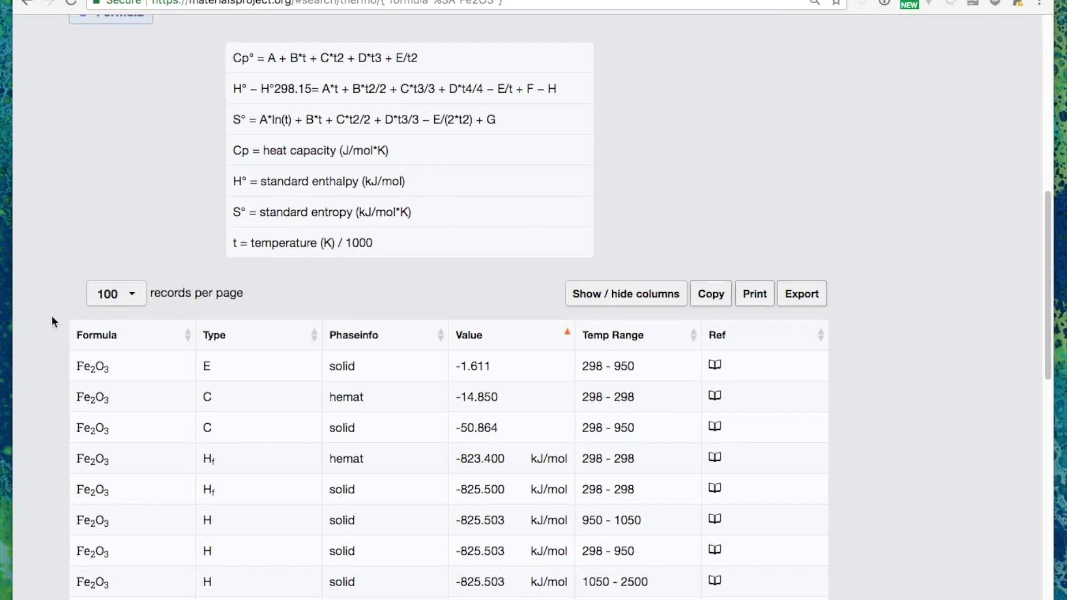
{"action": "scroll", "coordinate": [52, 320], "scroll_direction": "down", "scroll_amount": 10}
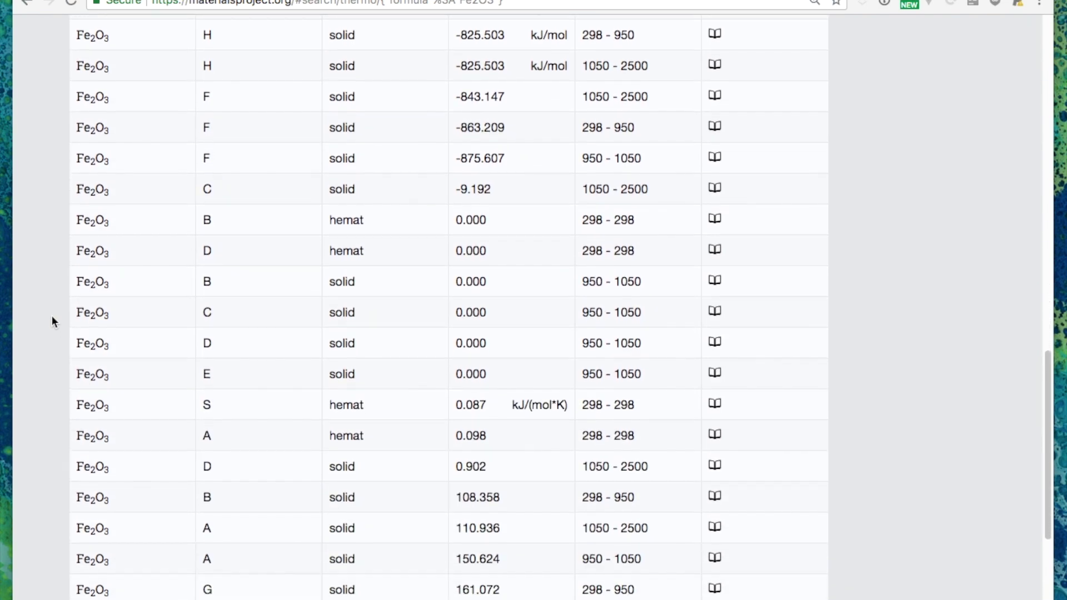
{"action": "scroll", "coordinate": [52, 318], "scroll_direction": "up", "scroll_amount": 10}
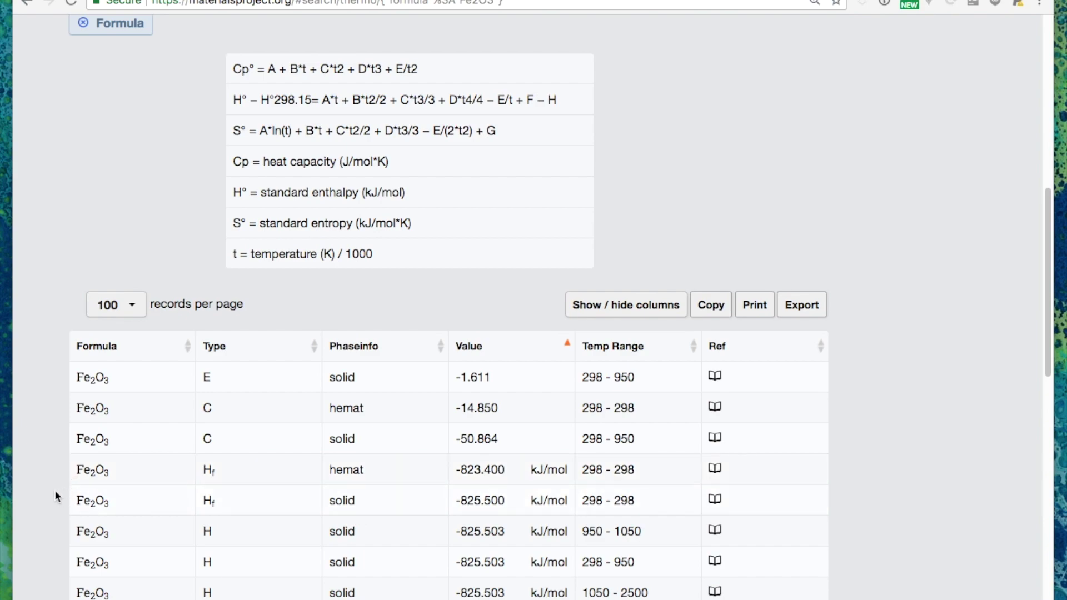
{"action": "scroll", "coordinate": [54, 490], "scroll_direction": "down", "scroll_amount": 3}
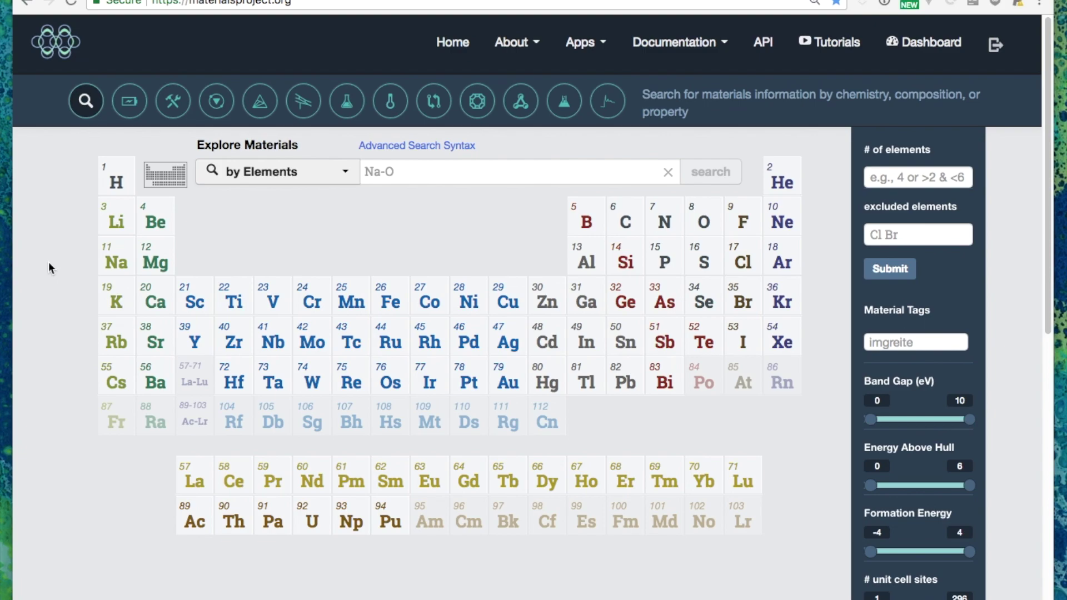
Open the Materials Project discussion forum from the home page footer and browse the latest topics.
{"action": "scroll", "coordinate": [49, 266], "scroll_direction": "down", "scroll_amount": 10}
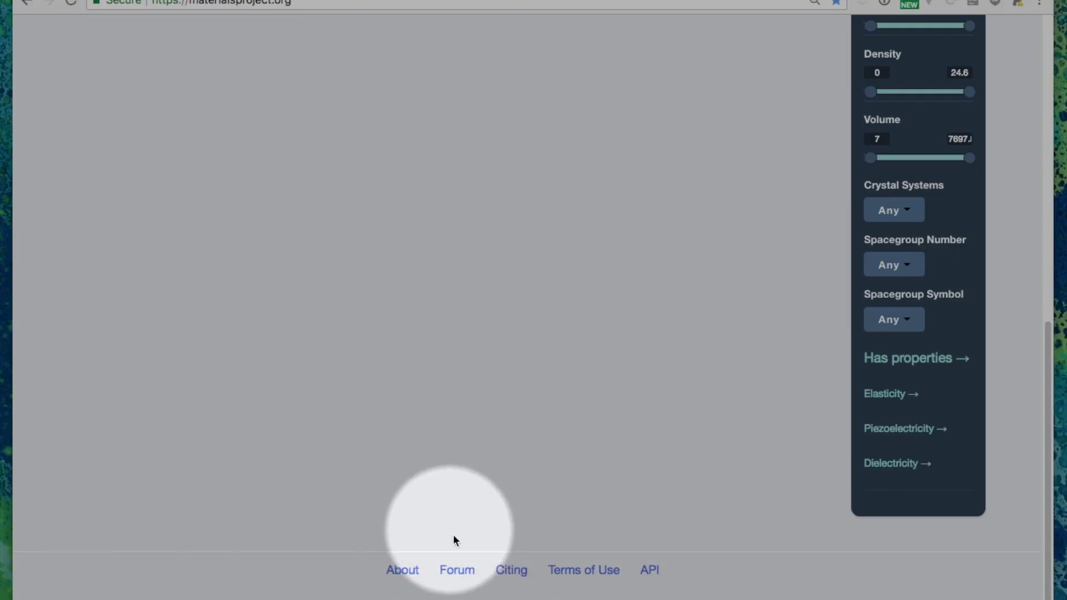
{"action": "left_click", "coordinate": [456, 572]}
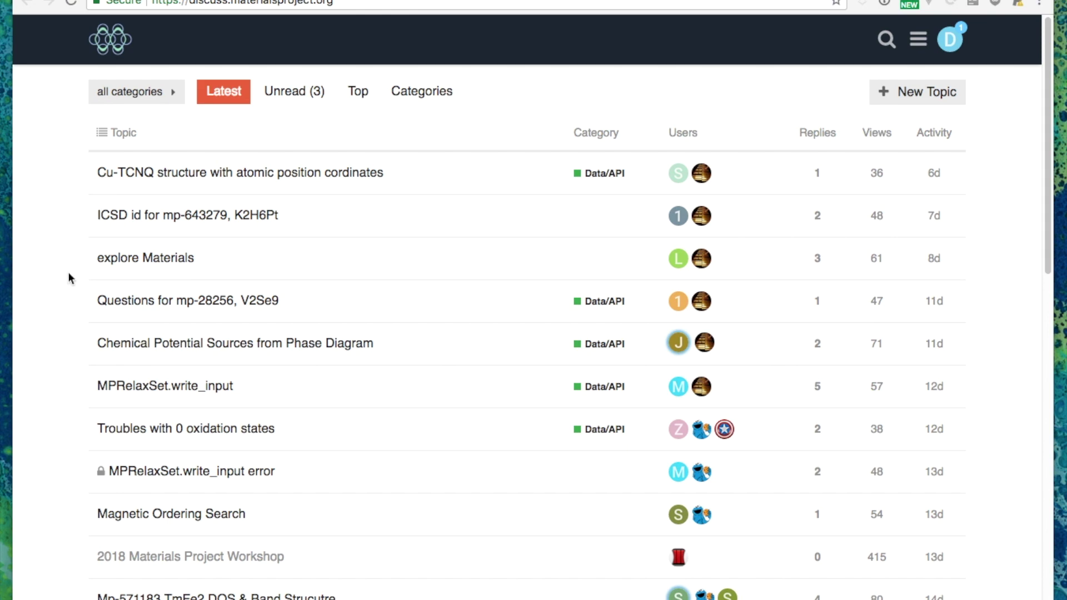
{"action": "scroll", "coordinate": [61, 273], "scroll_direction": "down", "scroll_amount": 5}
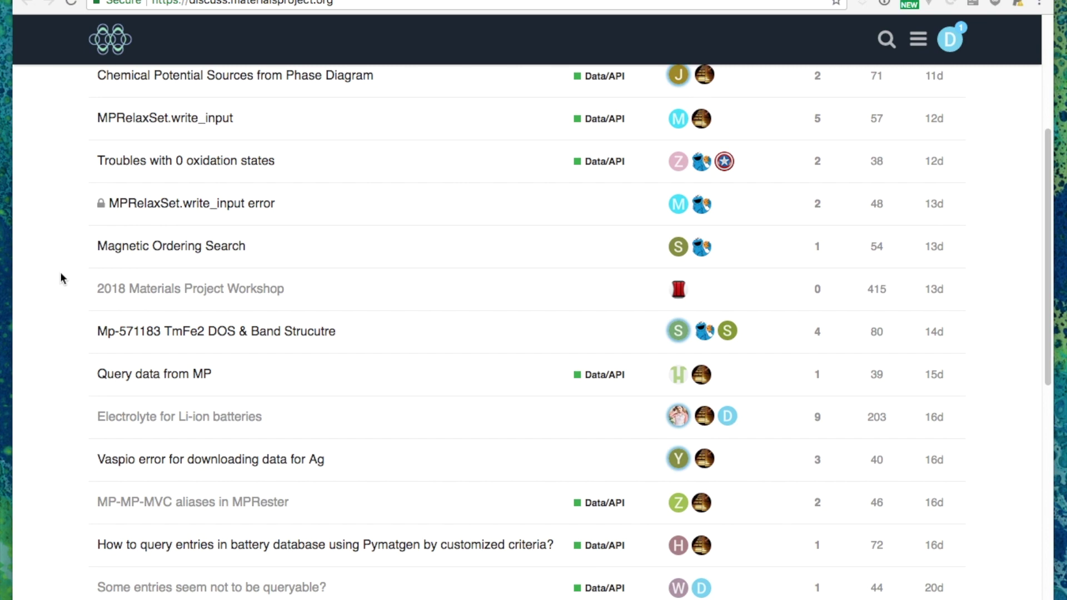
{"action": "scroll", "coordinate": [60, 276], "scroll_direction": "down", "scroll_amount": 2}
{"action": "scroll", "coordinate": [60, 277], "scroll_direction": "down", "scroll_amount": 2}
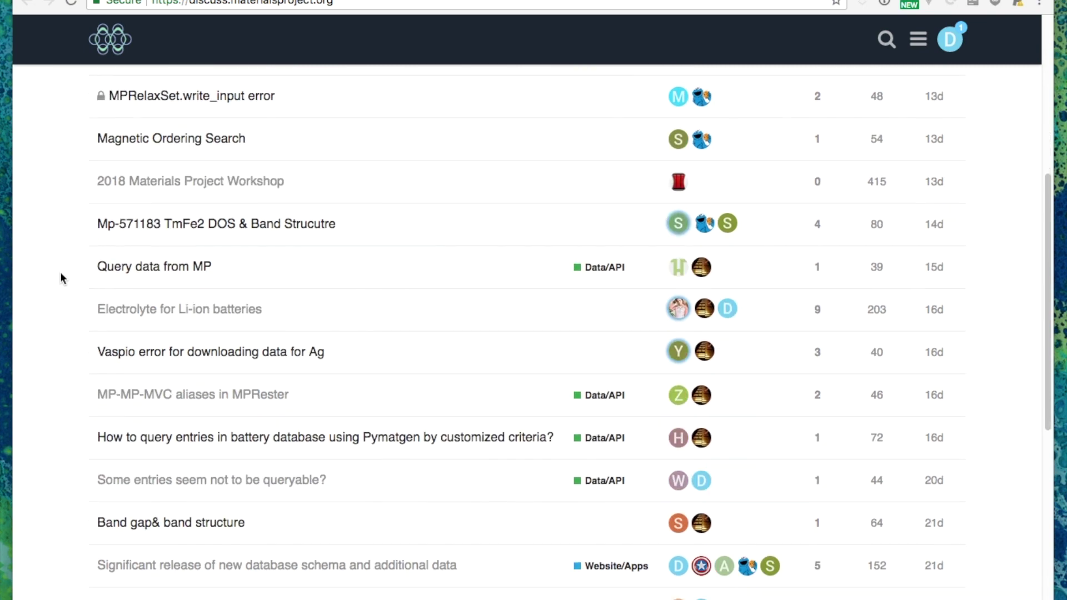
{"action": "scroll", "coordinate": [60, 271], "scroll_direction": "up", "scroll_amount": 8}
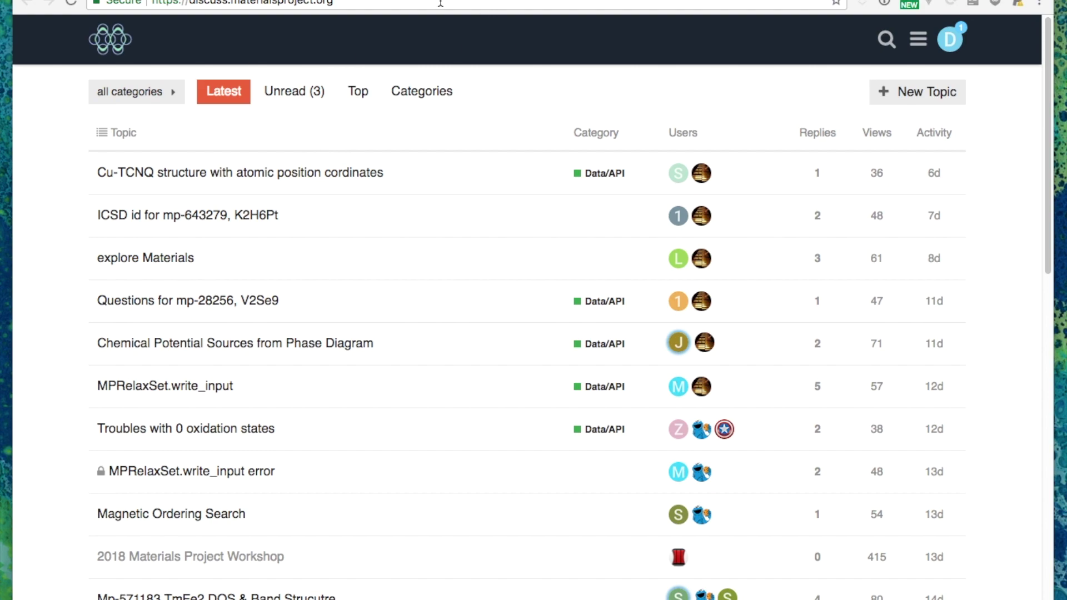
Return to the main site and review its About page, from the database statistics and collaborators to partners and open APIs.
{"action": "left_click", "coordinate": [139, 1]}
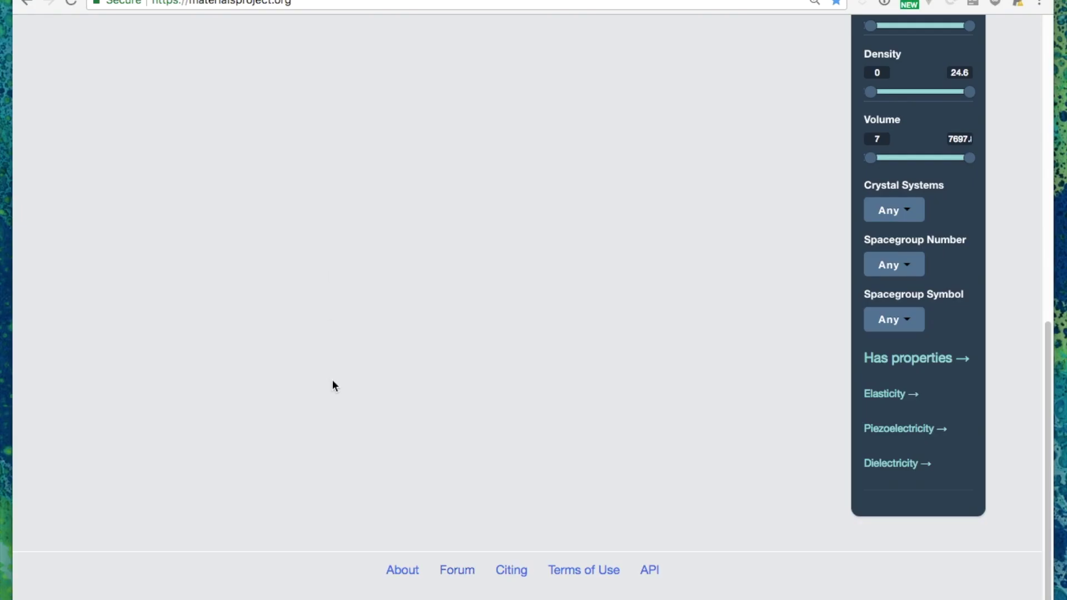
{"action": "left_click", "coordinate": [403, 570]}
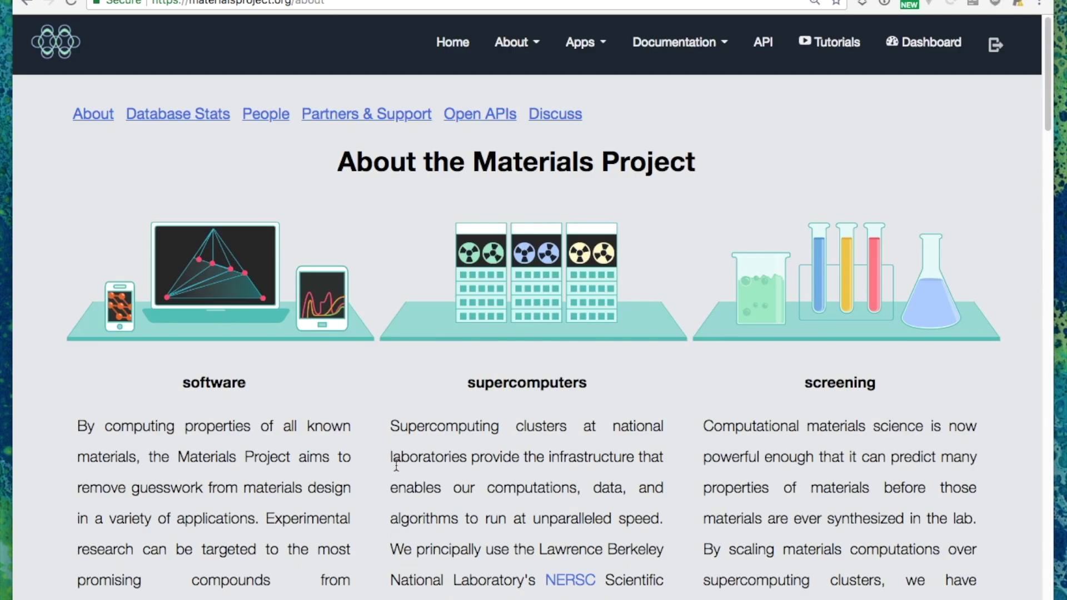
{"action": "scroll", "coordinate": [396, 465], "scroll_direction": "down", "scroll_amount": 10}
{"action": "scroll", "coordinate": [383, 462], "scroll_direction": "down", "scroll_amount": 5}
{"action": "scroll", "coordinate": [312, 416], "scroll_direction": "up", "scroll_amount": 5}
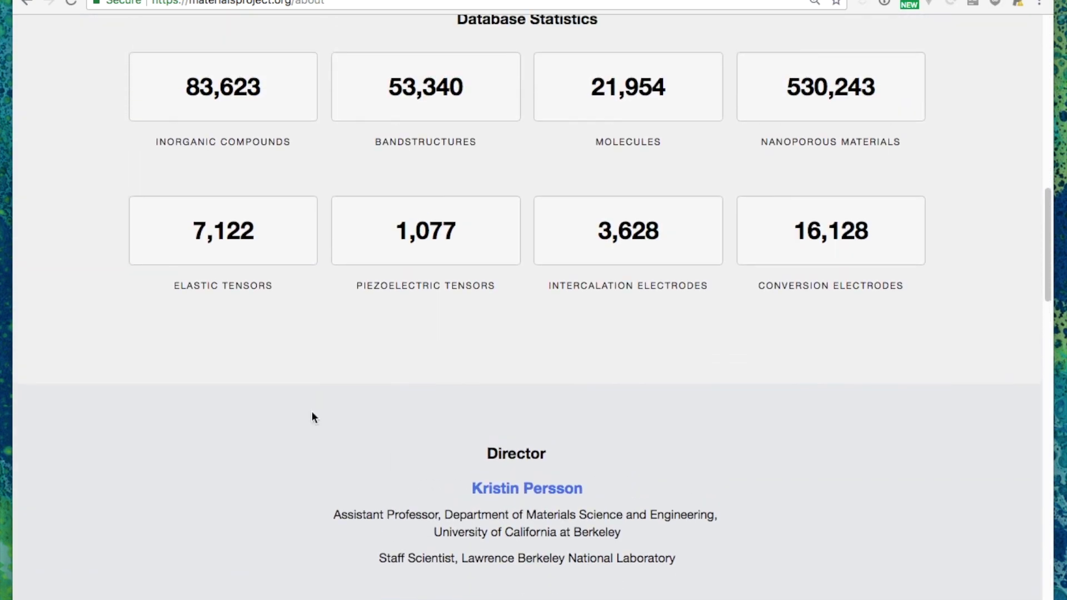
{"action": "scroll", "coordinate": [356, 368], "scroll_direction": "down", "scroll_amount": 10}
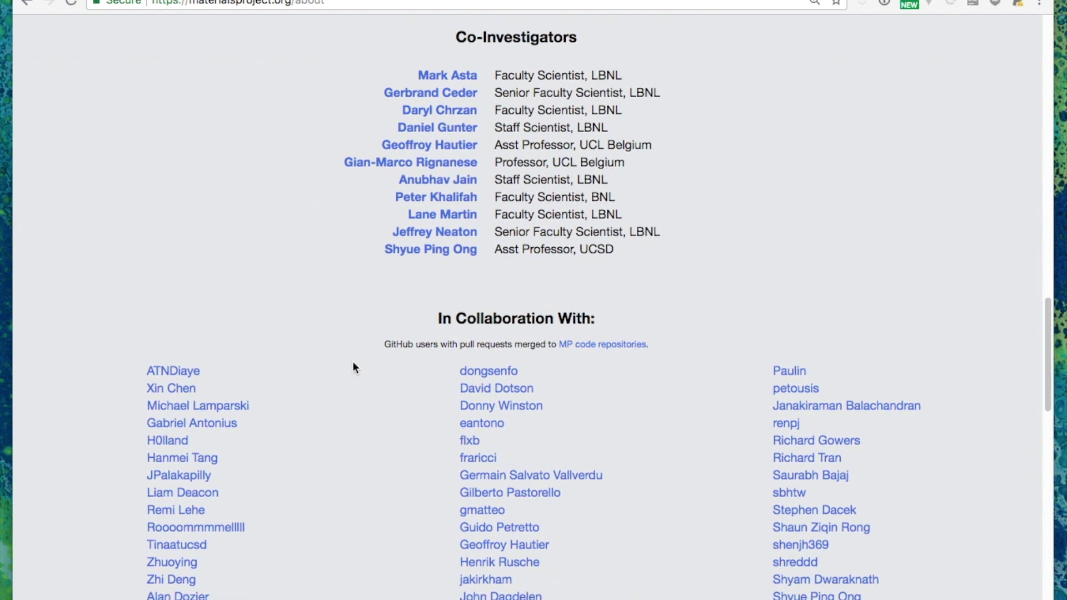
{"action": "scroll", "coordinate": [138, 348], "scroll_direction": "down", "scroll_amount": 3}
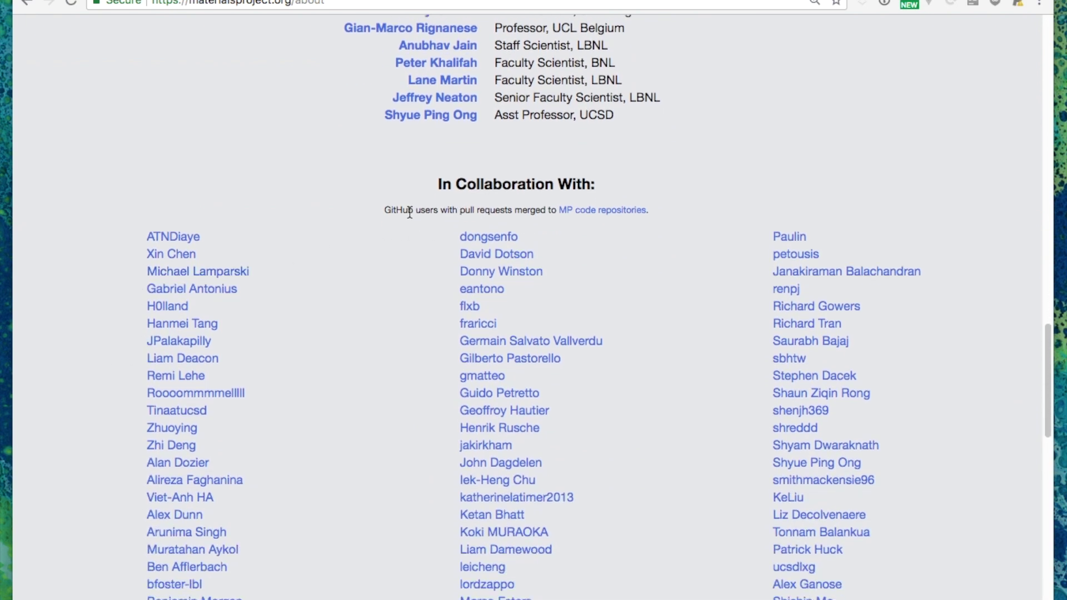
{"action": "left_click_drag", "start_coordinate": [408, 210], "coordinate": [510, 211]}
{"action": "left_click", "coordinate": [514, 211]}
{"action": "scroll", "coordinate": [103, 399], "scroll_direction": "down", "scroll_amount": 15}
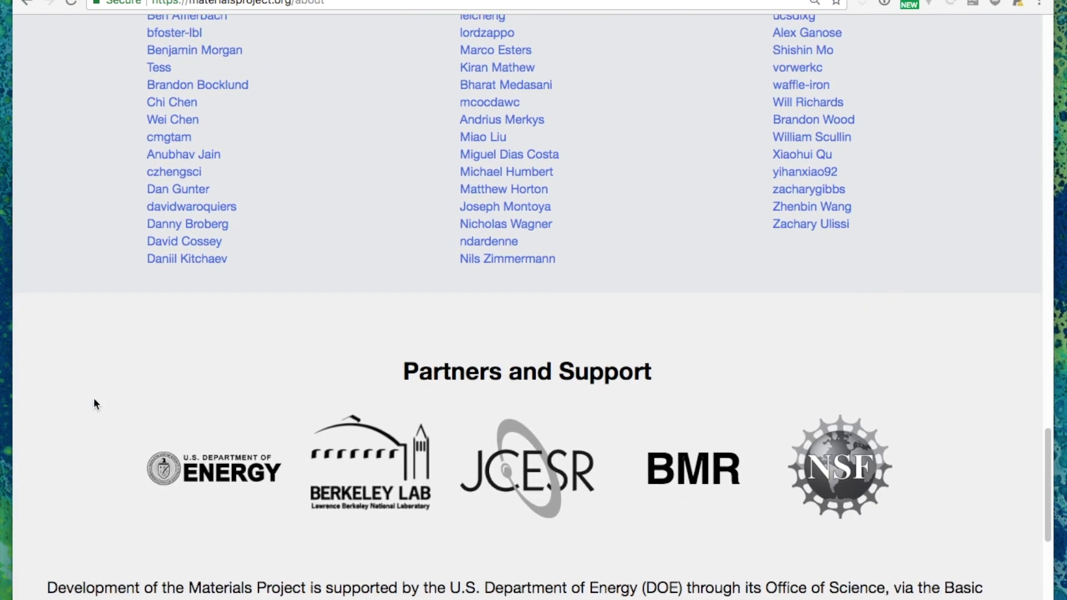
{"action": "scroll", "coordinate": [95, 398], "scroll_direction": "down", "scroll_amount": 14}
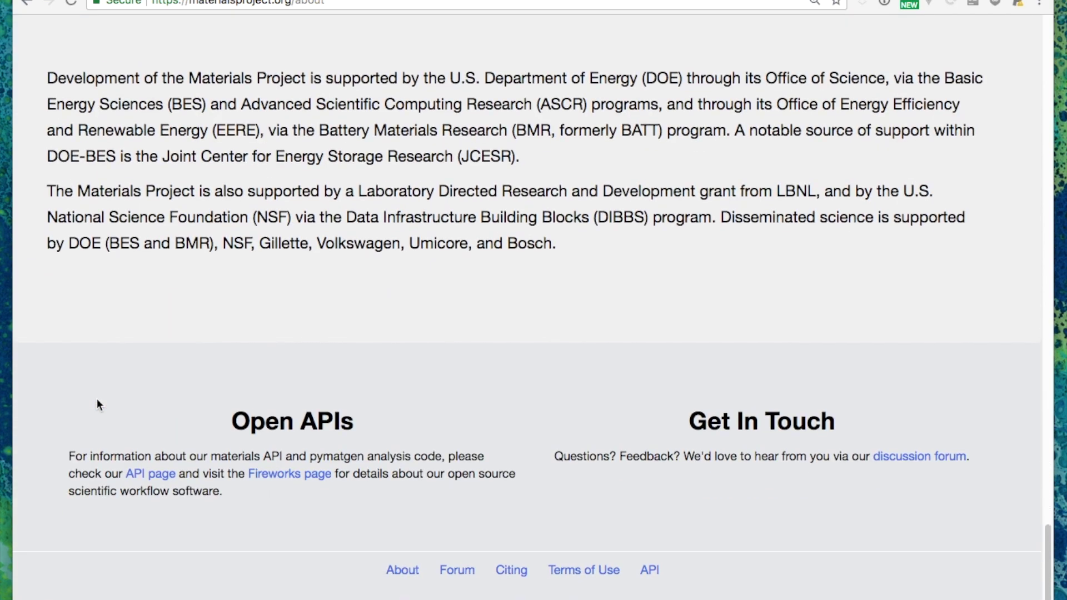
Open the Citing page and review the main reference and the papers to cite for each app, library and the Materials API.
{"action": "left_click", "coordinate": [502, 572]}
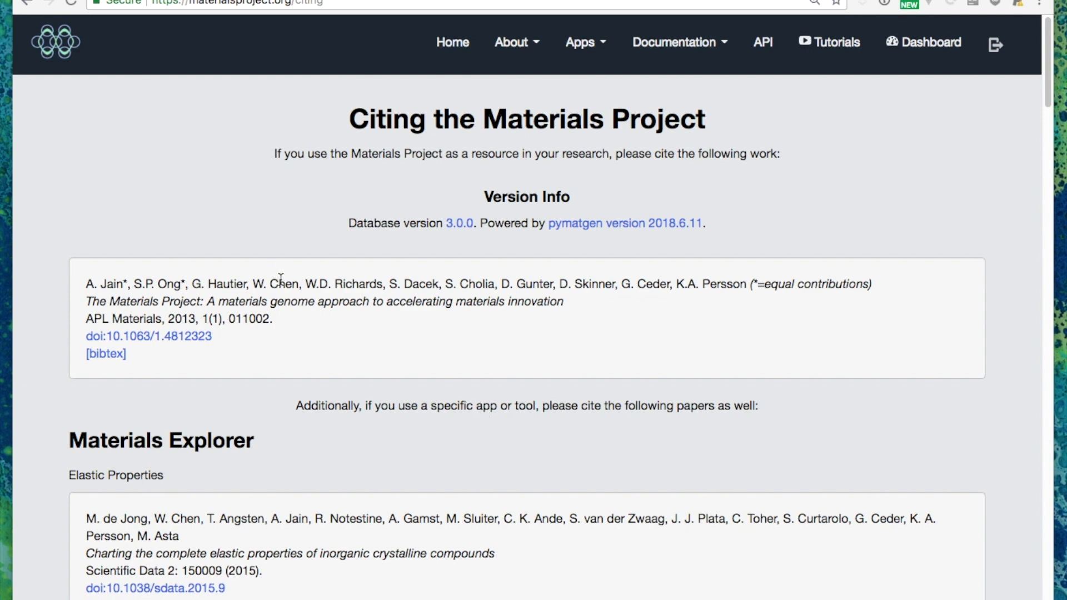
{"action": "left_click_drag", "start_coordinate": [278, 280], "coordinate": [336, 325]}
{"action": "left_click", "coordinate": [350, 332]}
{"action": "scroll", "coordinate": [44, 464], "scroll_direction": "down", "scroll_amount": 10}
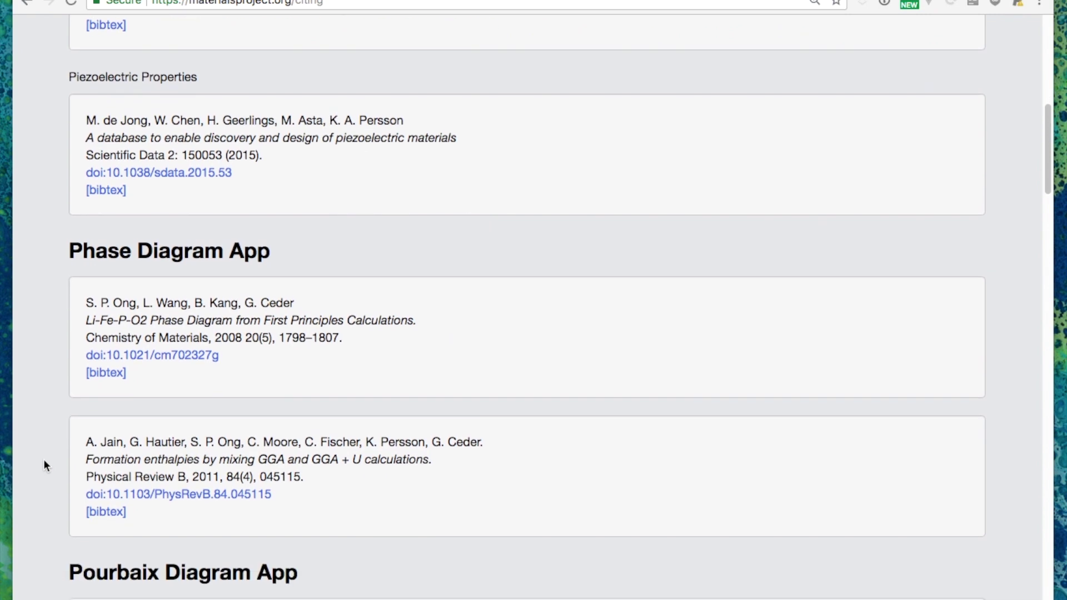
{"action": "scroll", "coordinate": [45, 464], "scroll_direction": "down", "scroll_amount": 6}
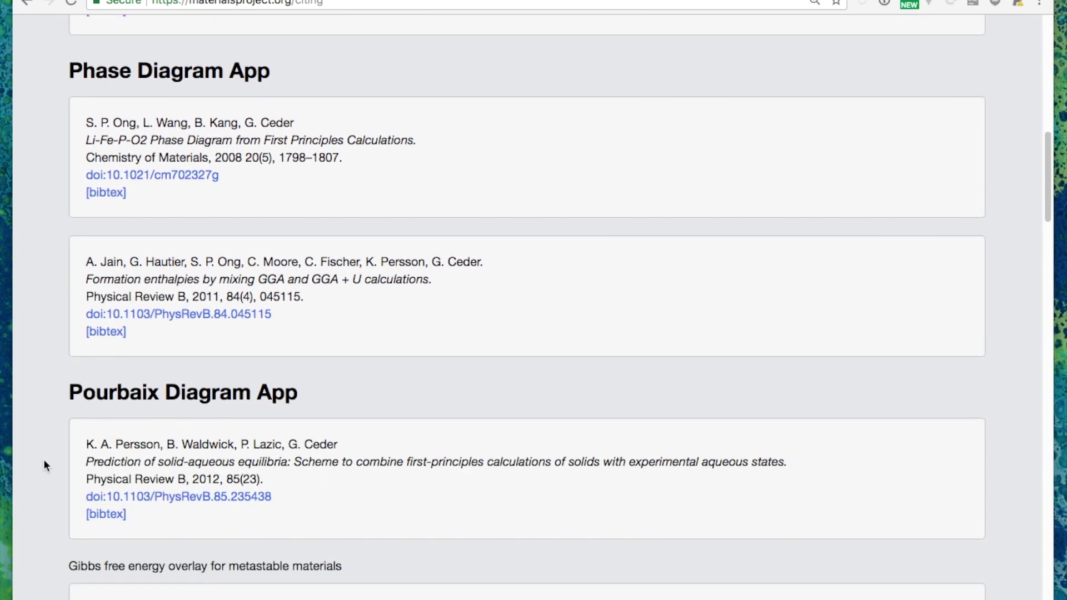
{"action": "scroll", "coordinate": [44, 459], "scroll_direction": "down", "scroll_amount": 2}
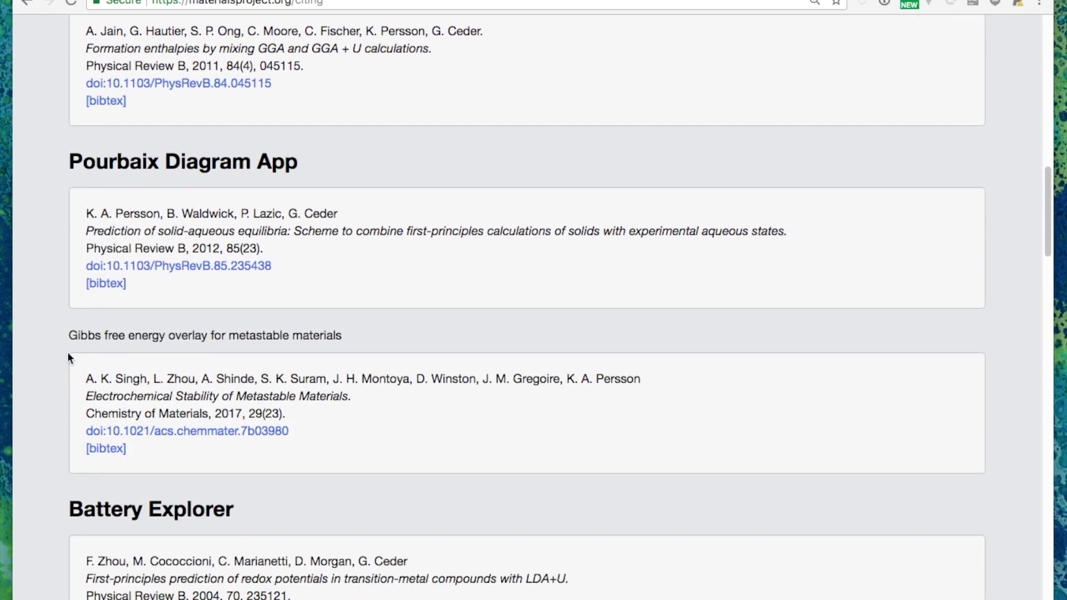
{"action": "scroll", "coordinate": [70, 364], "scroll_direction": "down", "scroll_amount": 2}
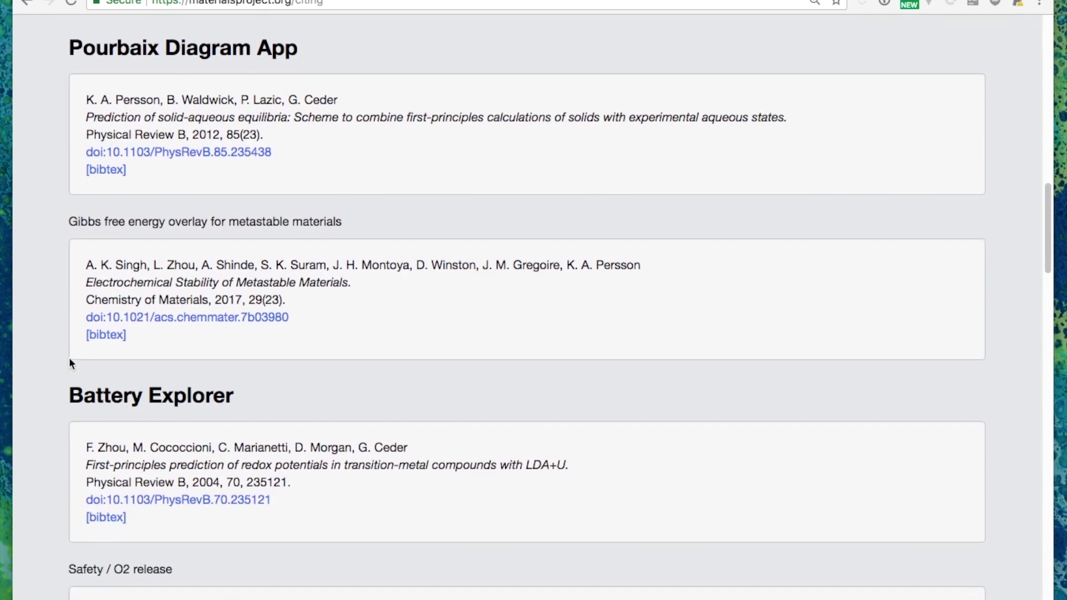
{"action": "scroll", "coordinate": [56, 378], "scroll_direction": "down", "scroll_amount": 18}
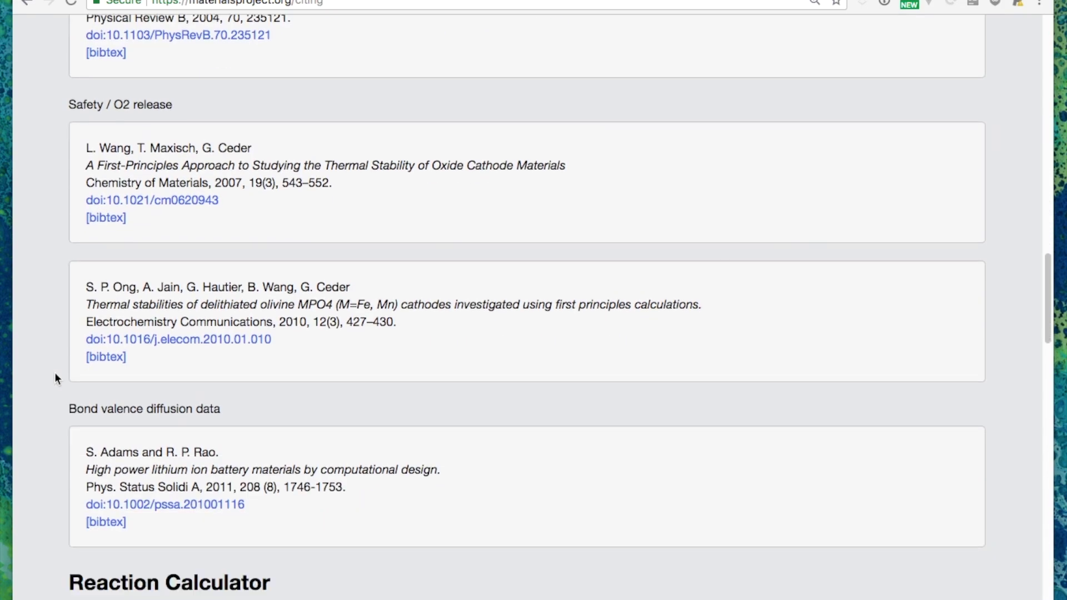
{"action": "scroll", "coordinate": [56, 379], "scroll_direction": "down", "scroll_amount": 14}
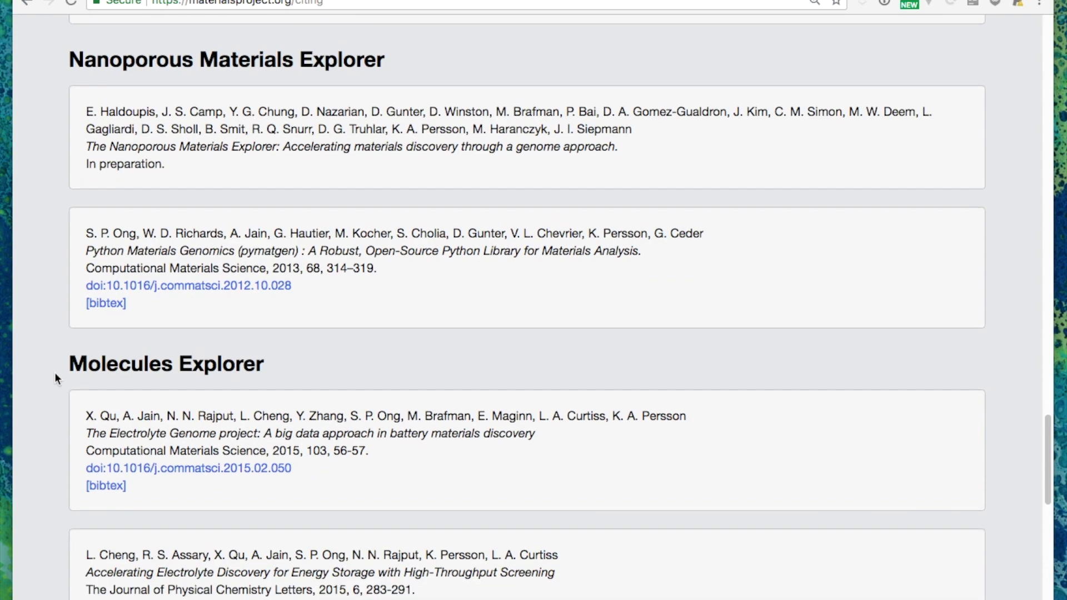
{"action": "scroll", "coordinate": [55, 379], "scroll_direction": "down", "scroll_amount": 9}
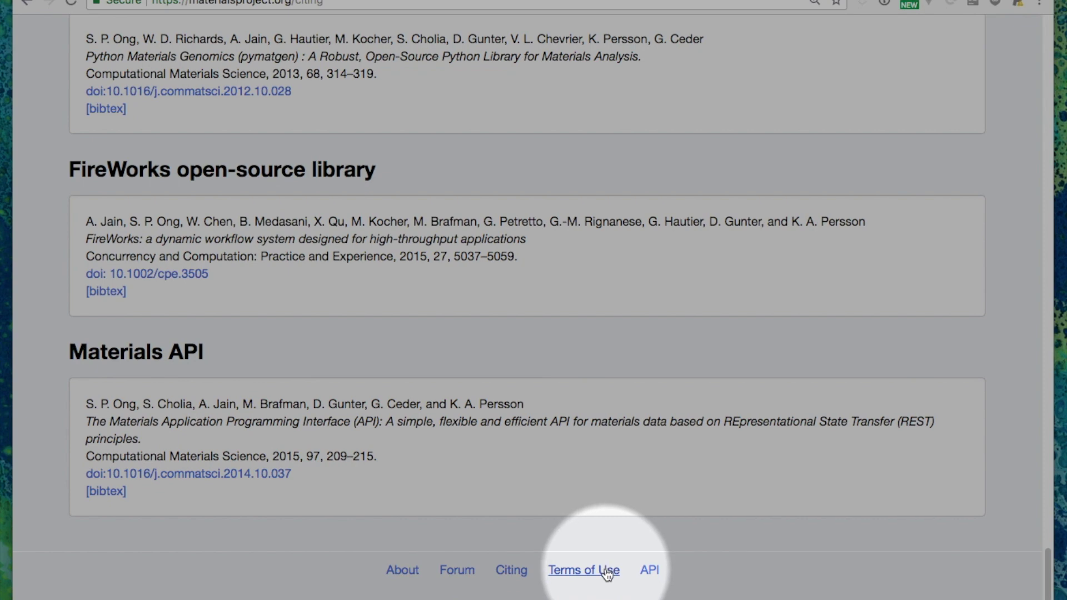
Open the Terms of Use and read the passage on downloading large datasets.
{"action": "left_click", "coordinate": [607, 574]}
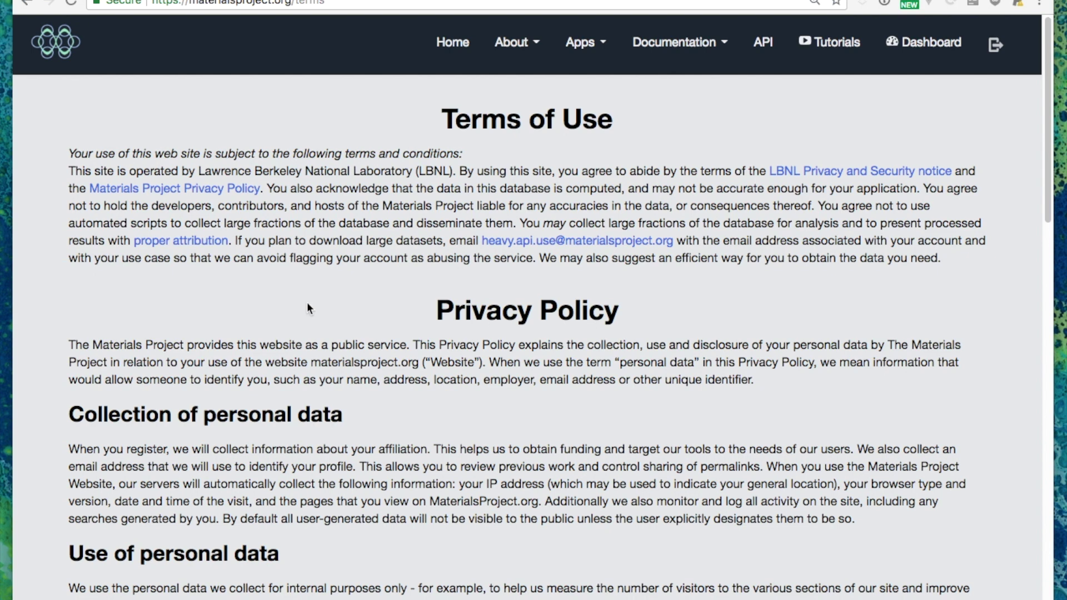
{"action": "left_click_drag", "start_coordinate": [245, 241], "coordinate": [436, 245]}
{"action": "left_click", "coordinate": [436, 244]}
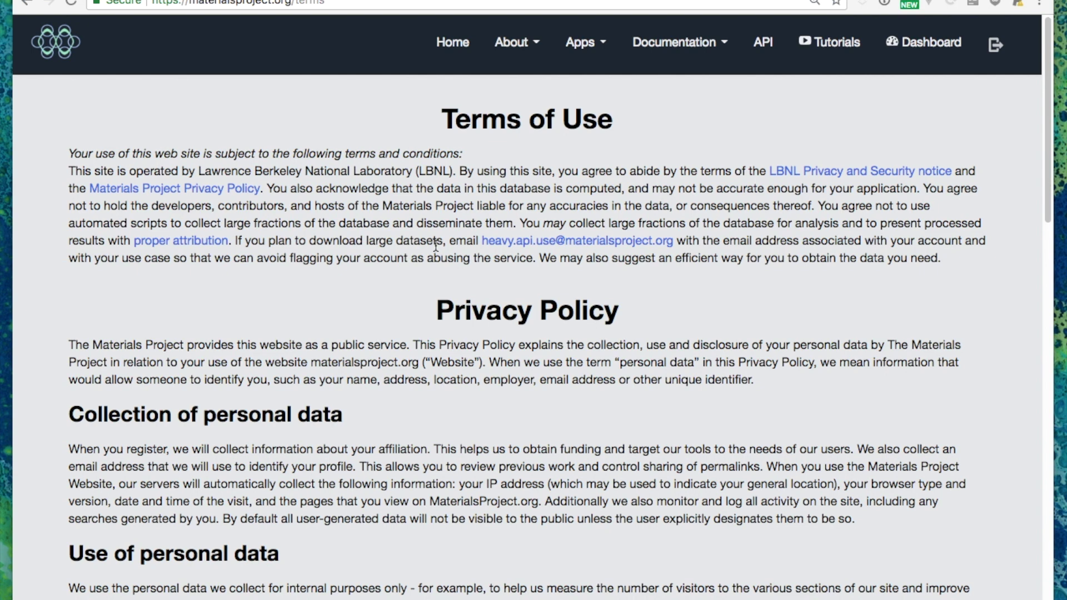